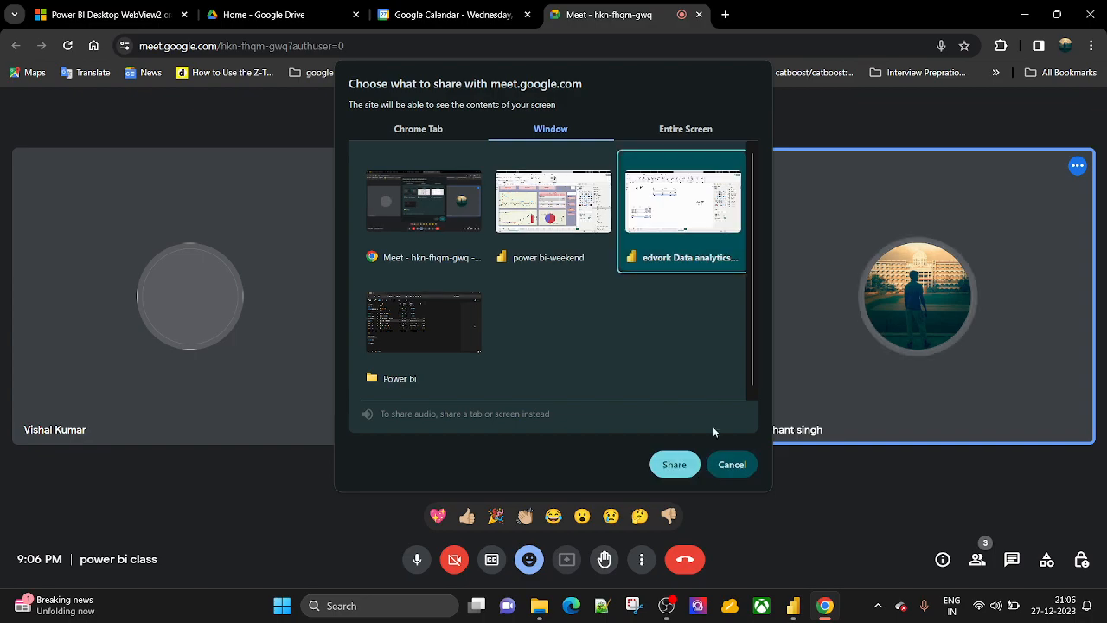
# Share the 'edvork Data analytics -1' window in Meet and hide the sharing bar.
pyautogui.click(668, 466)
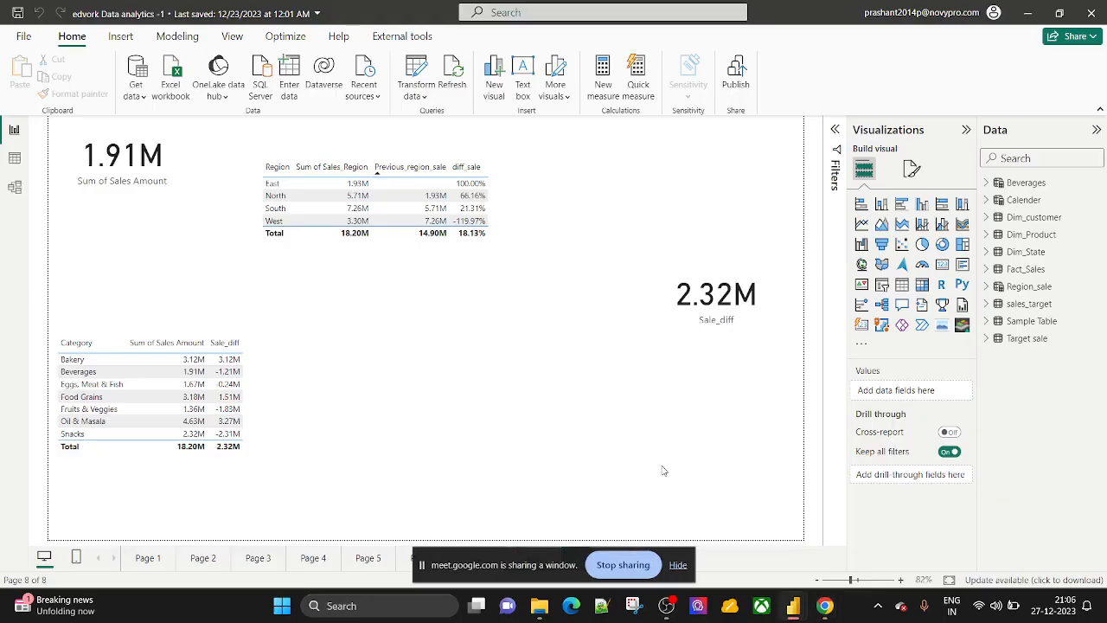
pyautogui.click(677, 564)
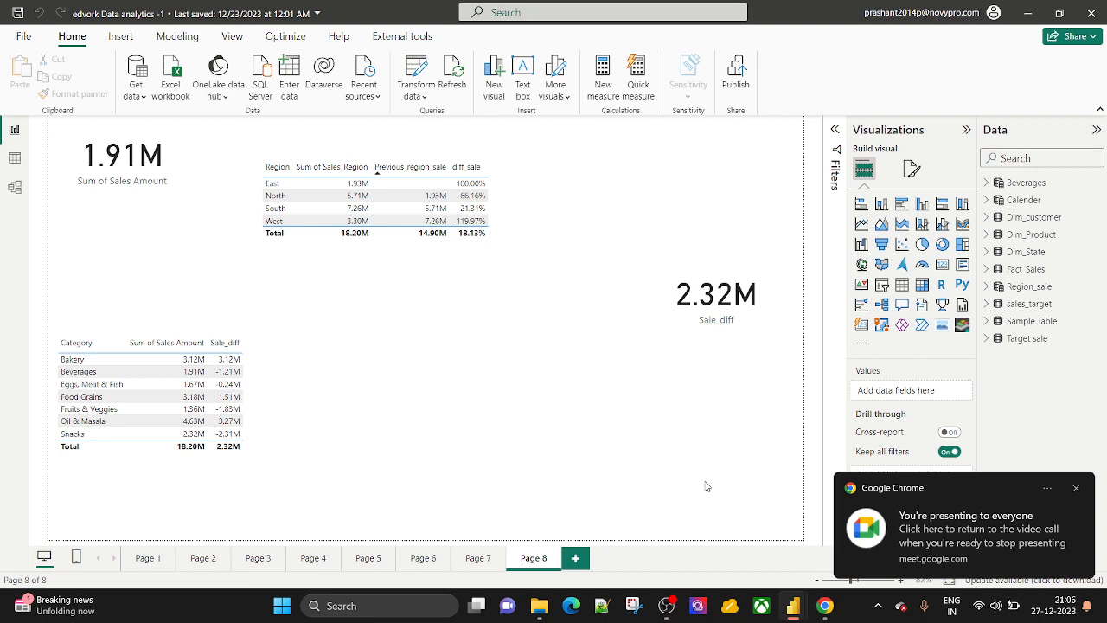
pyautogui.click(731, 607)
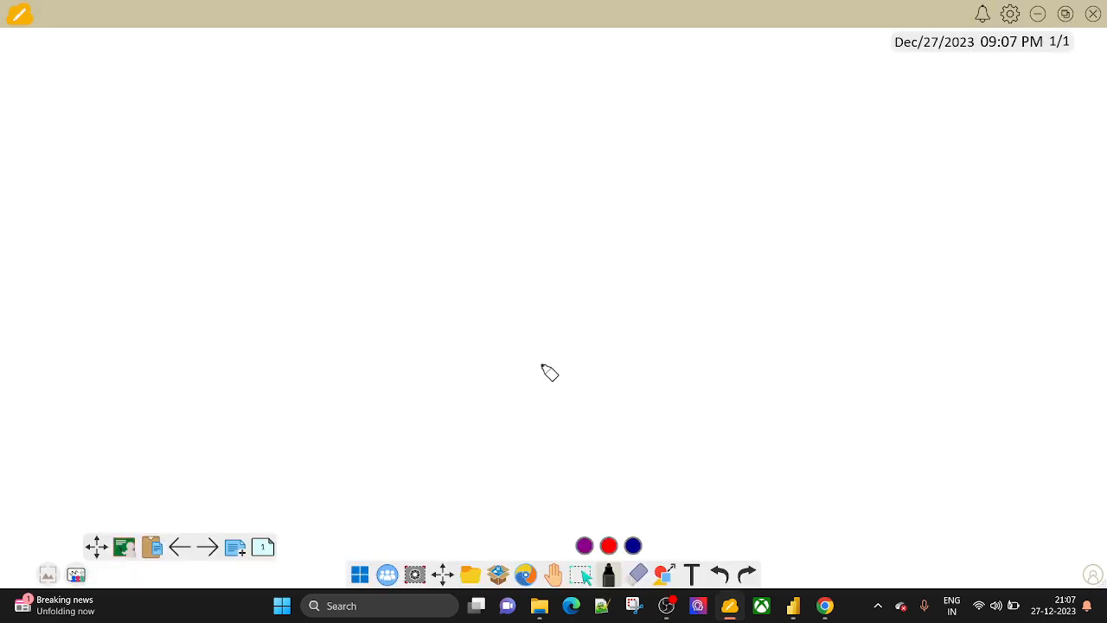
pyautogui.click(1037, 15)
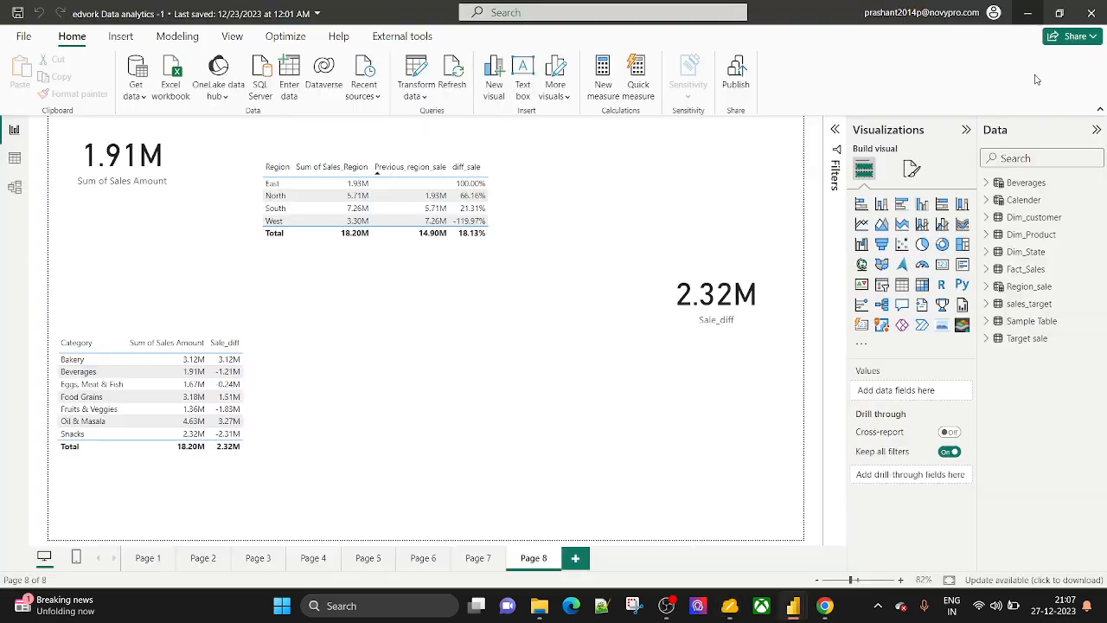
# Browse the Beverages, Target sale and Sample Table tables in Table view, declining the updater.
pyautogui.click(1003, 184)
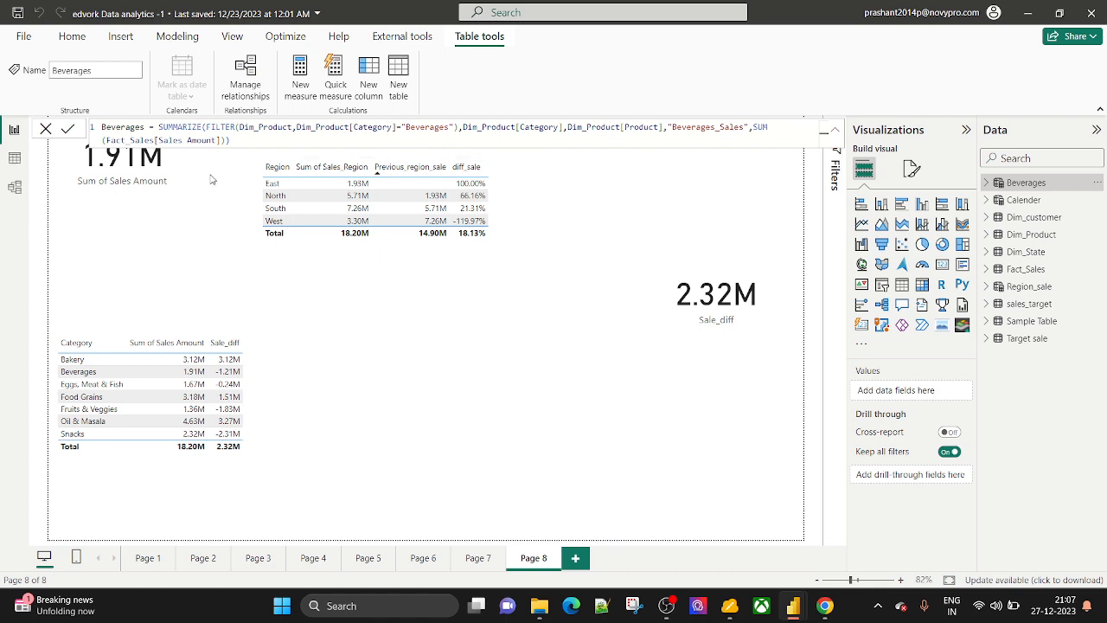
pyautogui.click(15, 158)
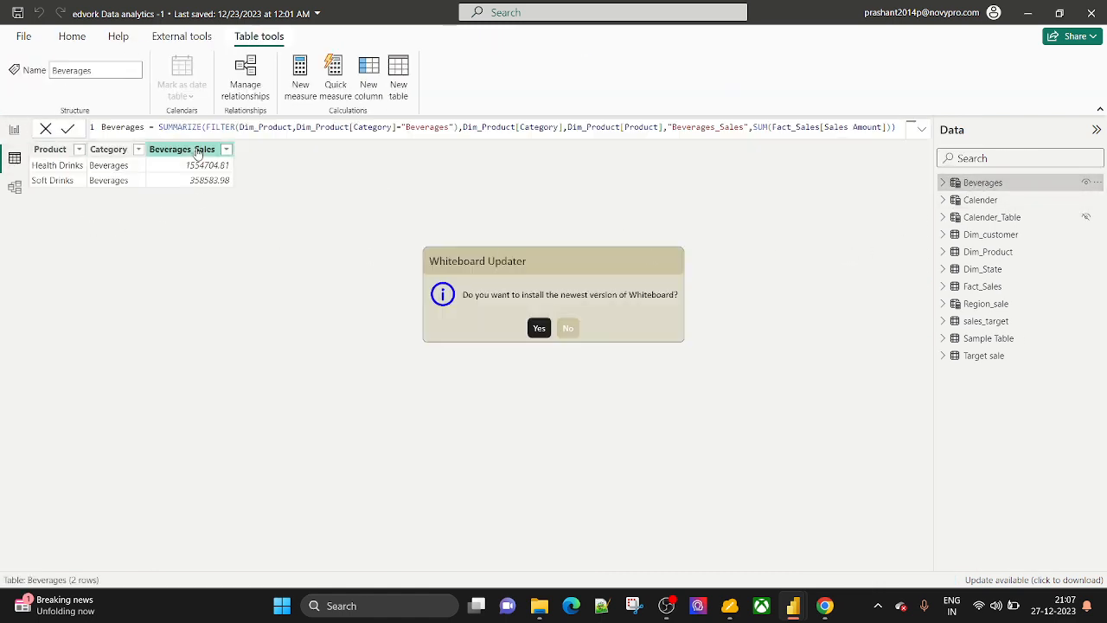
pyautogui.click(944, 184)
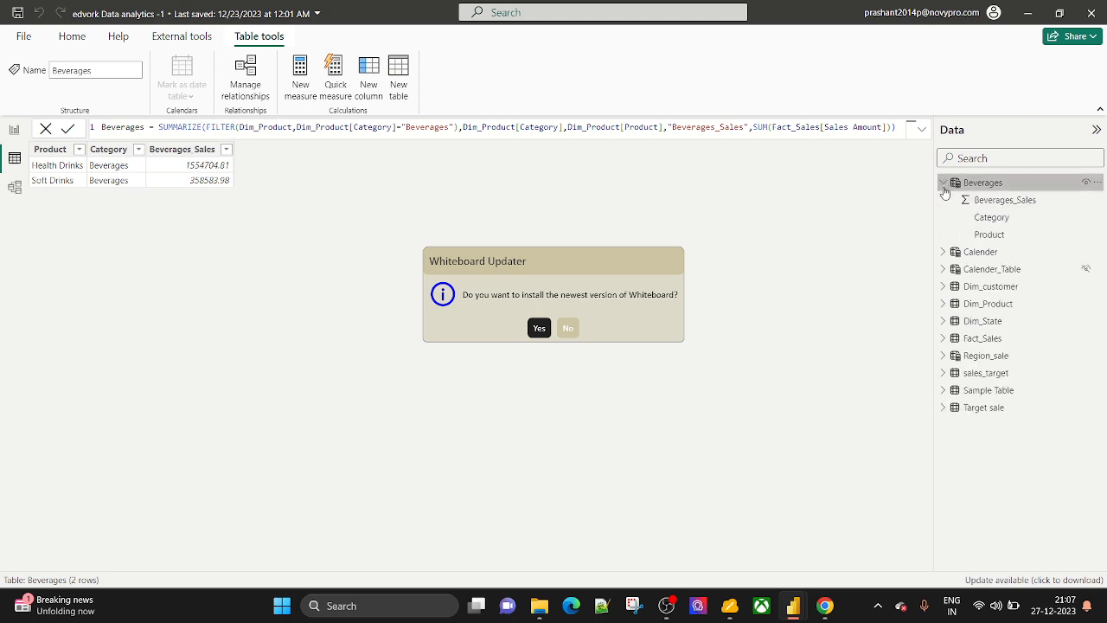
pyautogui.click(943, 184)
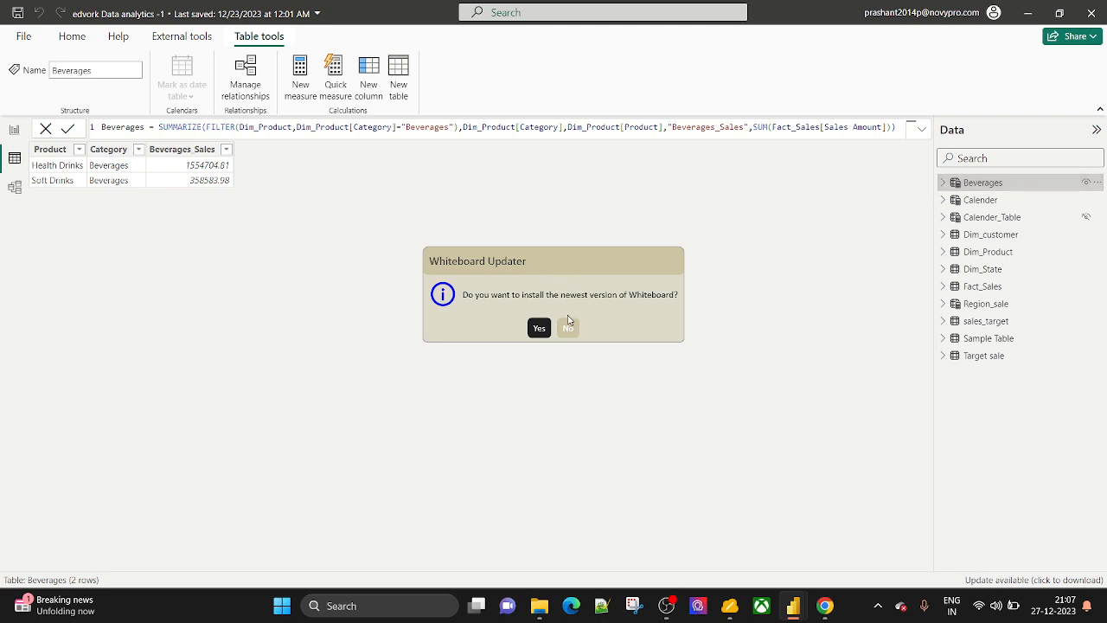
pyautogui.click(567, 327)
pyautogui.click(942, 357)
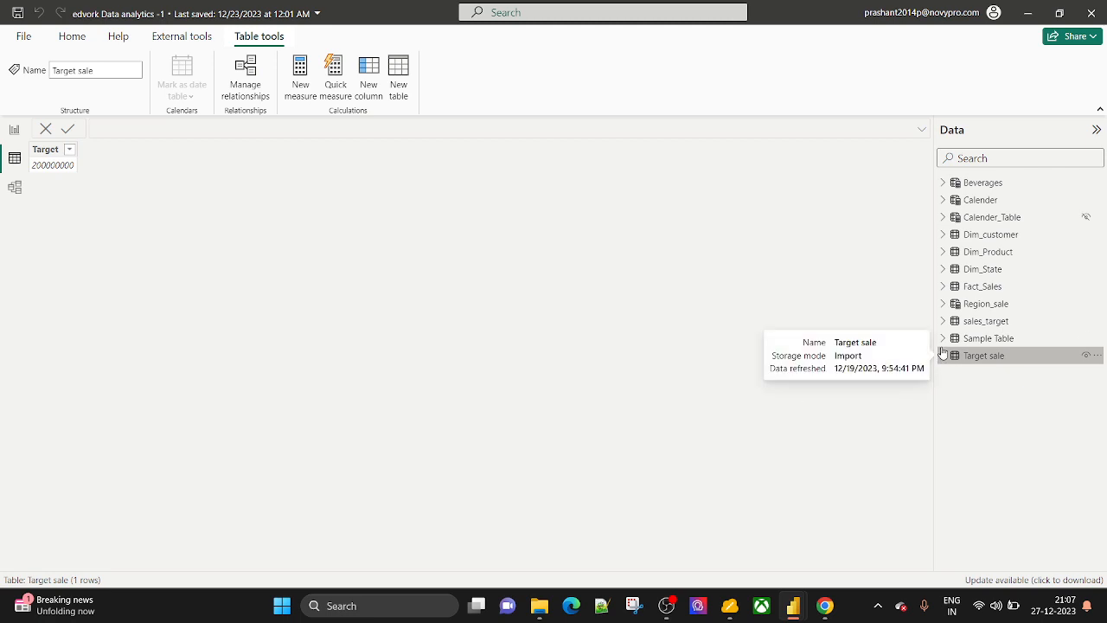
pyautogui.click(943, 338)
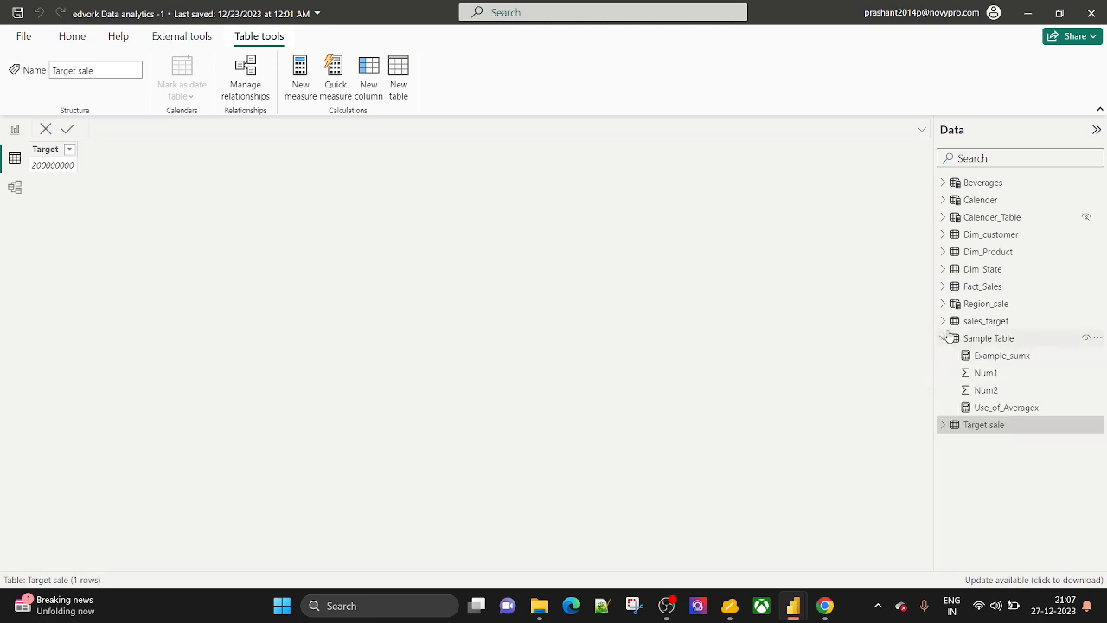
pyautogui.click(943, 338)
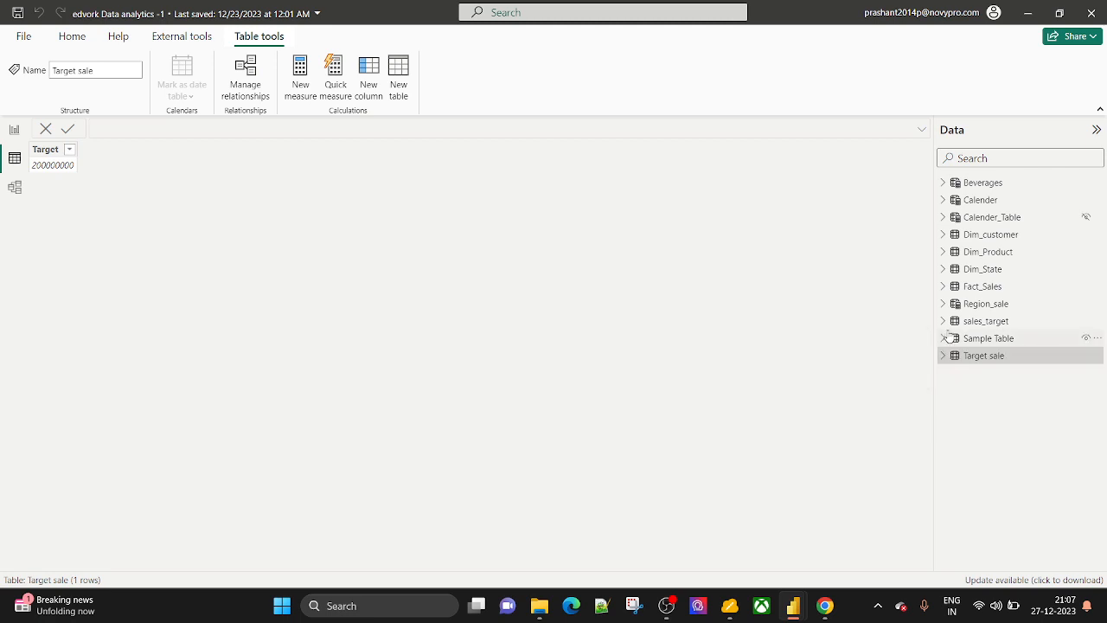
pyautogui.doubleClick(950, 339)
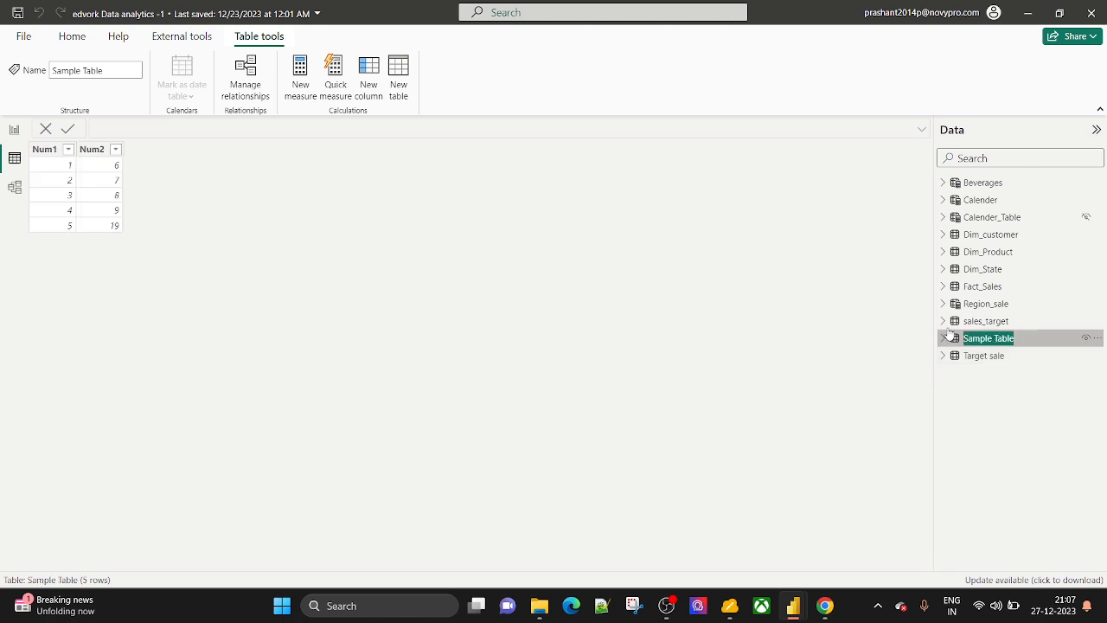
# Review the Fact_Sales Sale_diff measure's OFFSET and pre_year_sale formula, then return to Page 8.
pyautogui.click(943, 287)
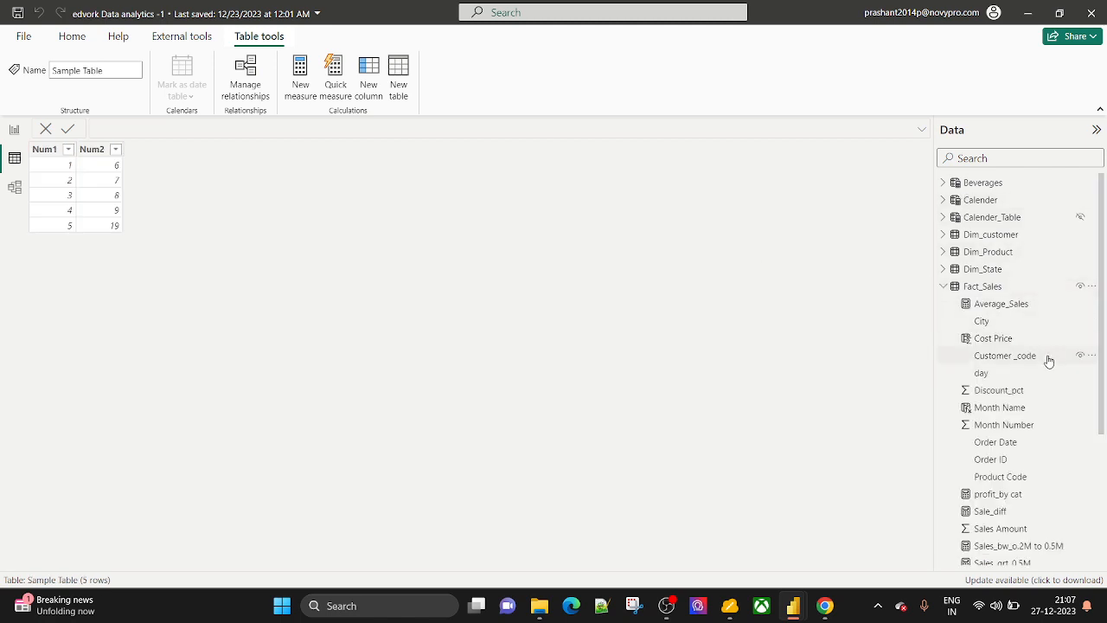
pyautogui.scroll(-5, 1048, 359)
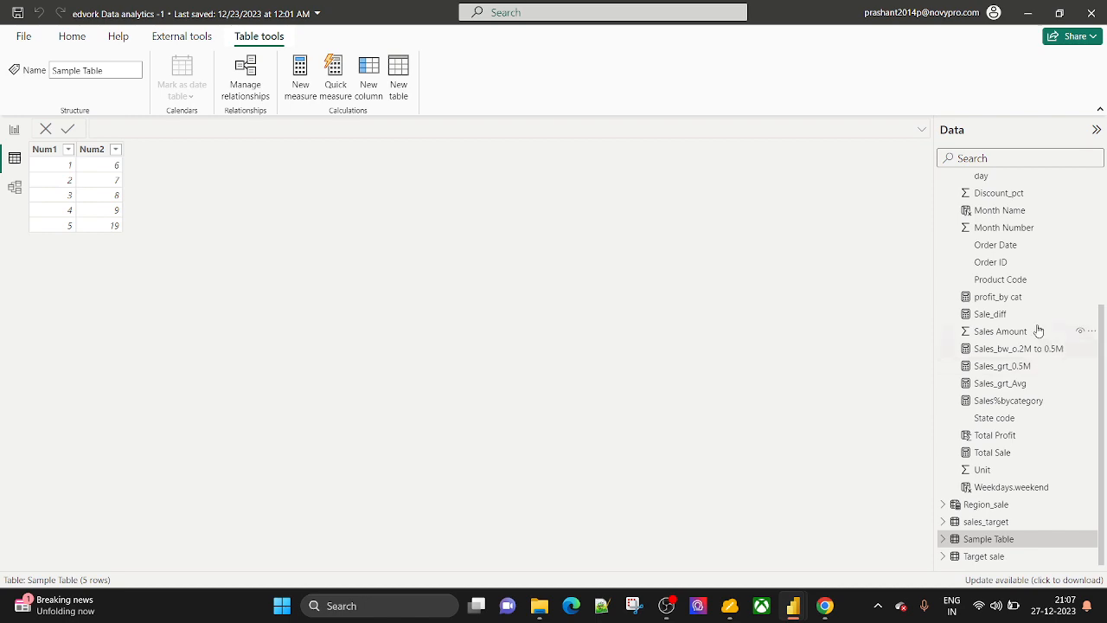
pyautogui.click(996, 317)
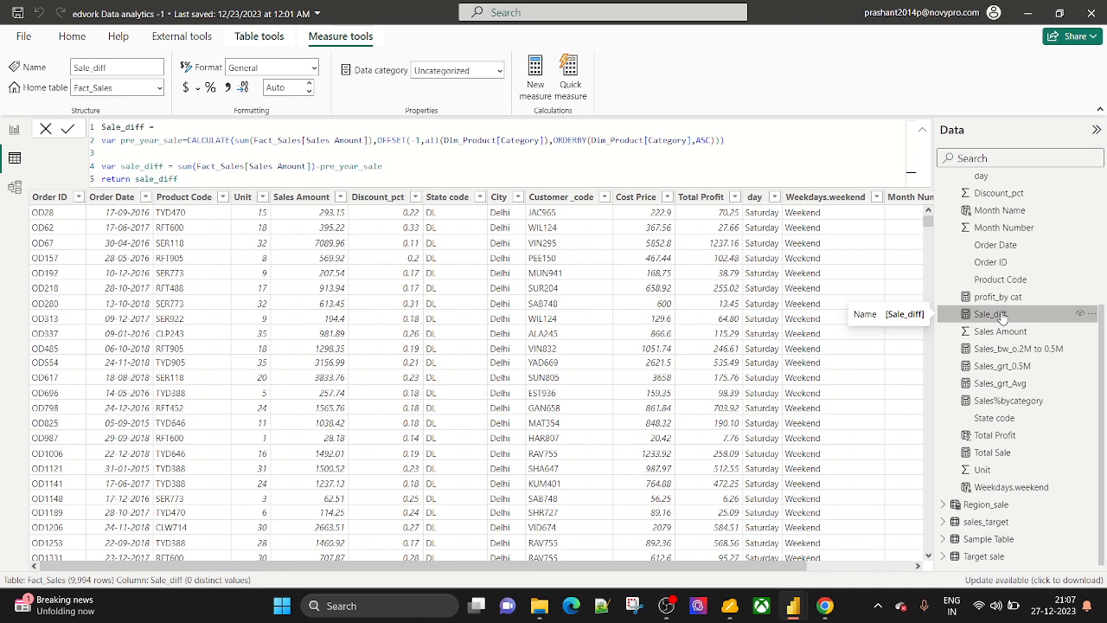
pyautogui.doubleClick(380, 139)
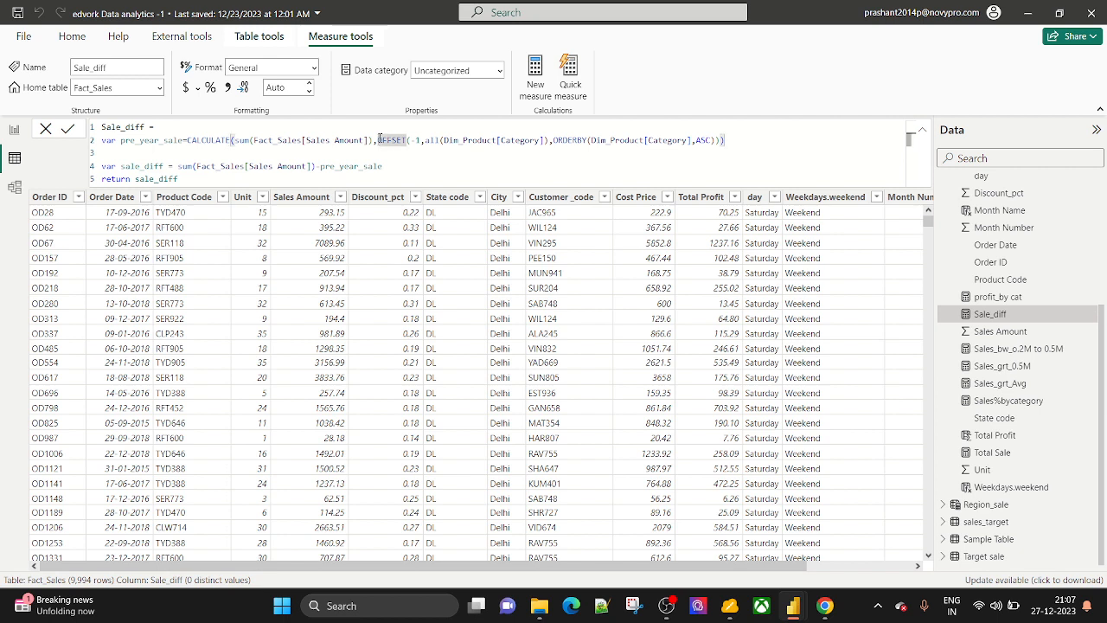
pyautogui.doubleClick(385, 166)
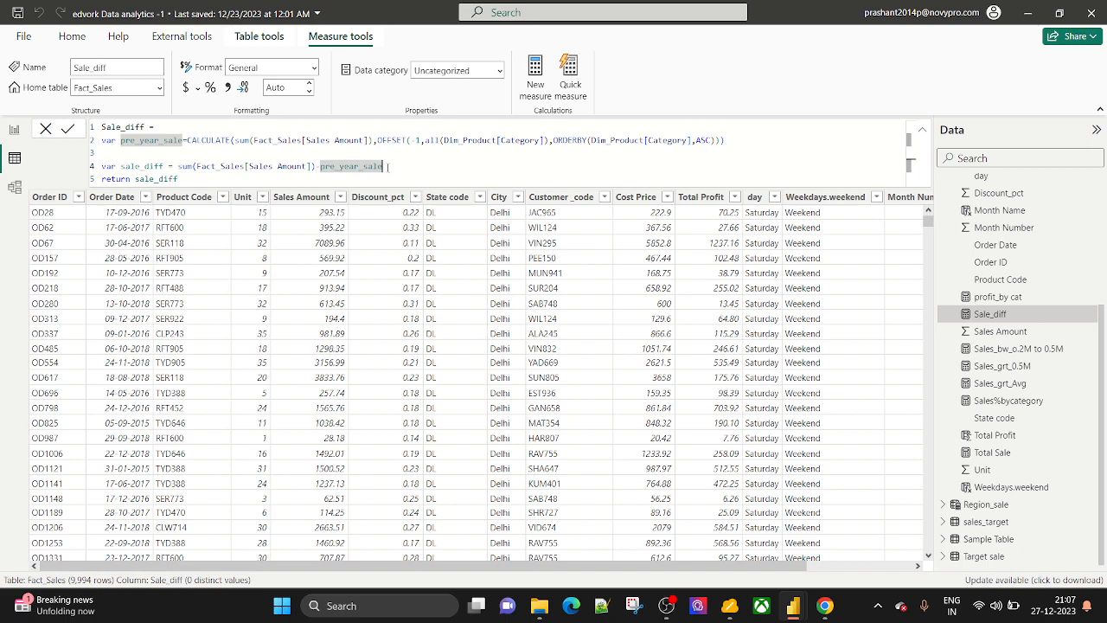
pyautogui.click(67, 128)
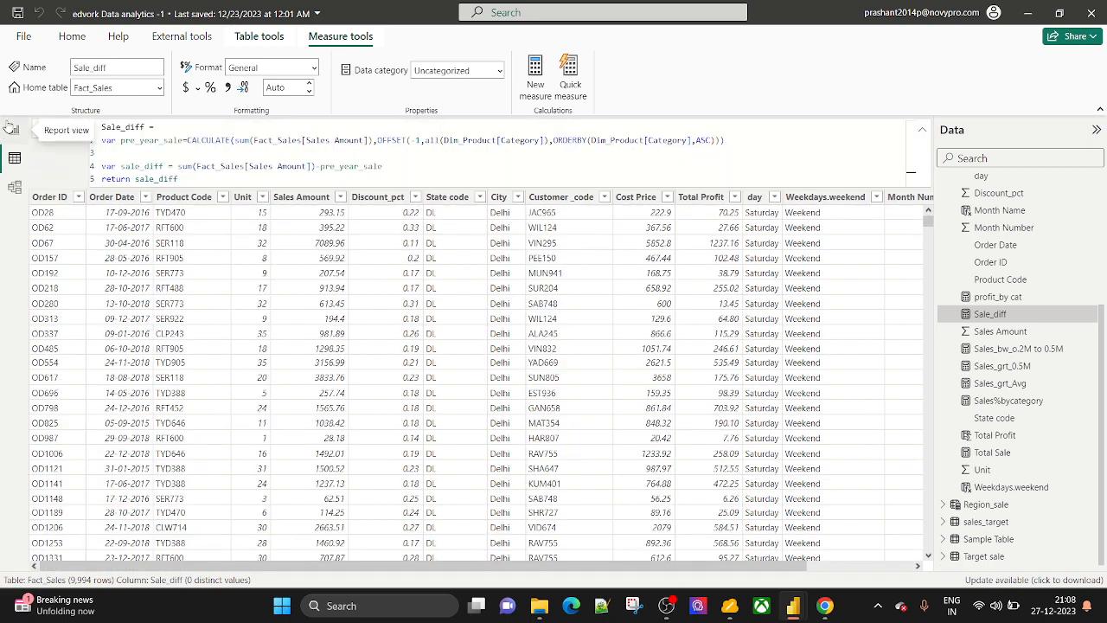
pyautogui.click(10, 128)
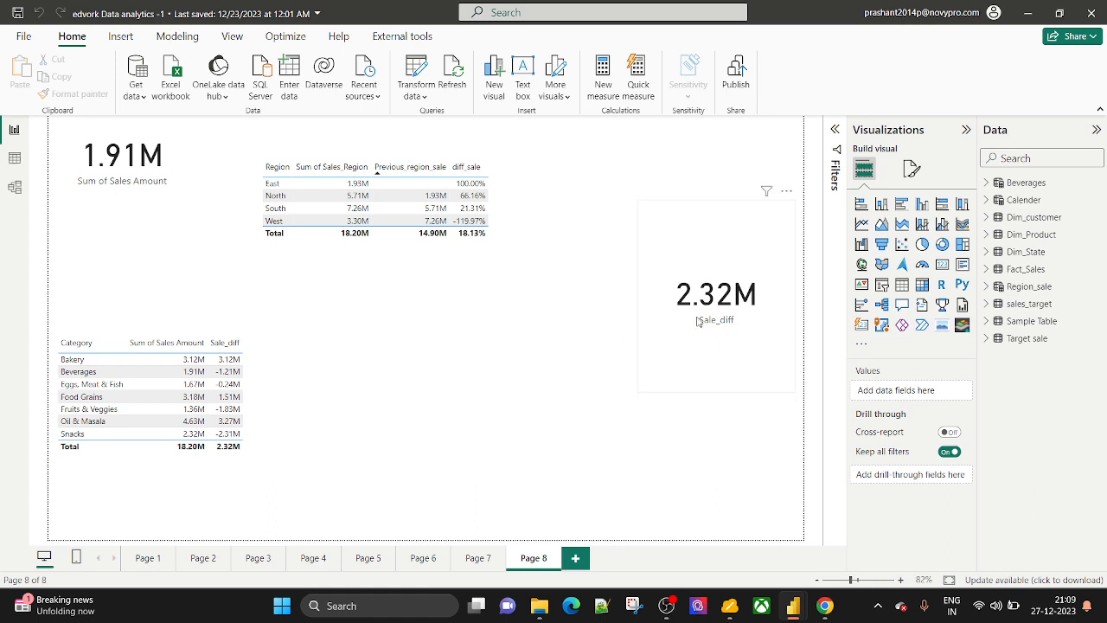
pyautogui.click(705, 230)
# Move the Sale_diff card to centre-left and place a new table visual top-right.
pyautogui.moveTo(701, 205); pyautogui.dragTo(356, 319)
pyautogui.click(693, 236)
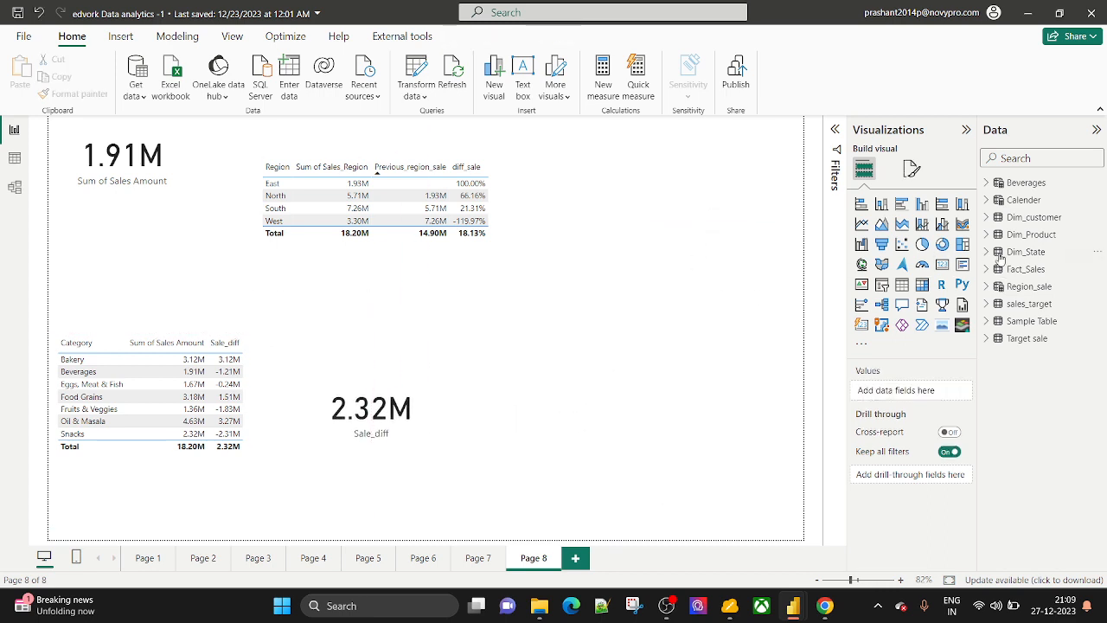
pyautogui.click(902, 285)
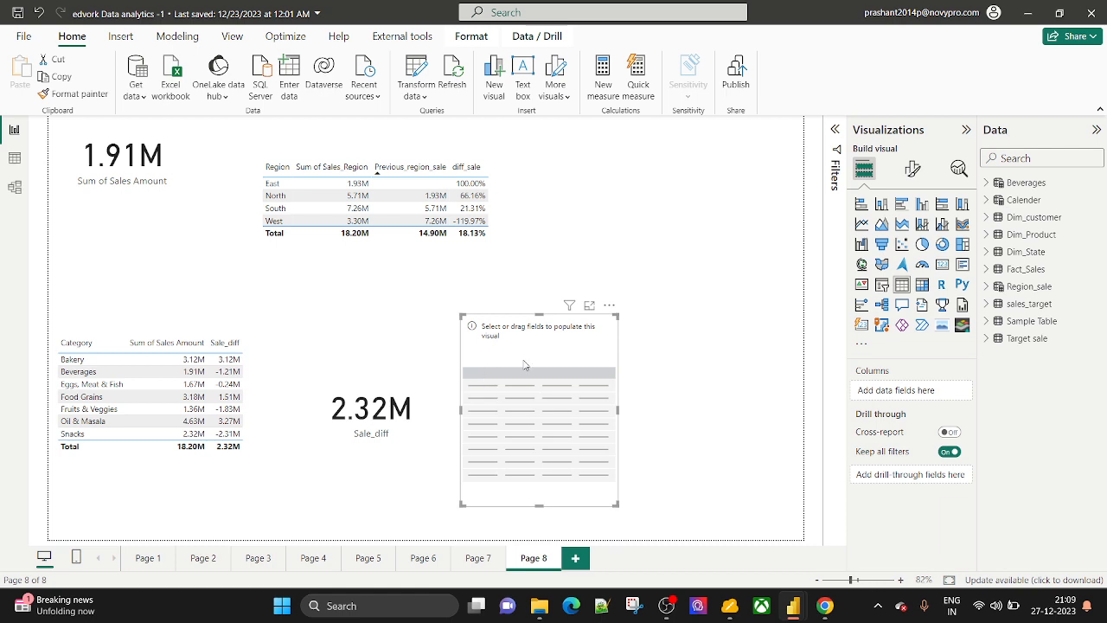
pyautogui.moveTo(524, 363); pyautogui.dragTo(654, 197)
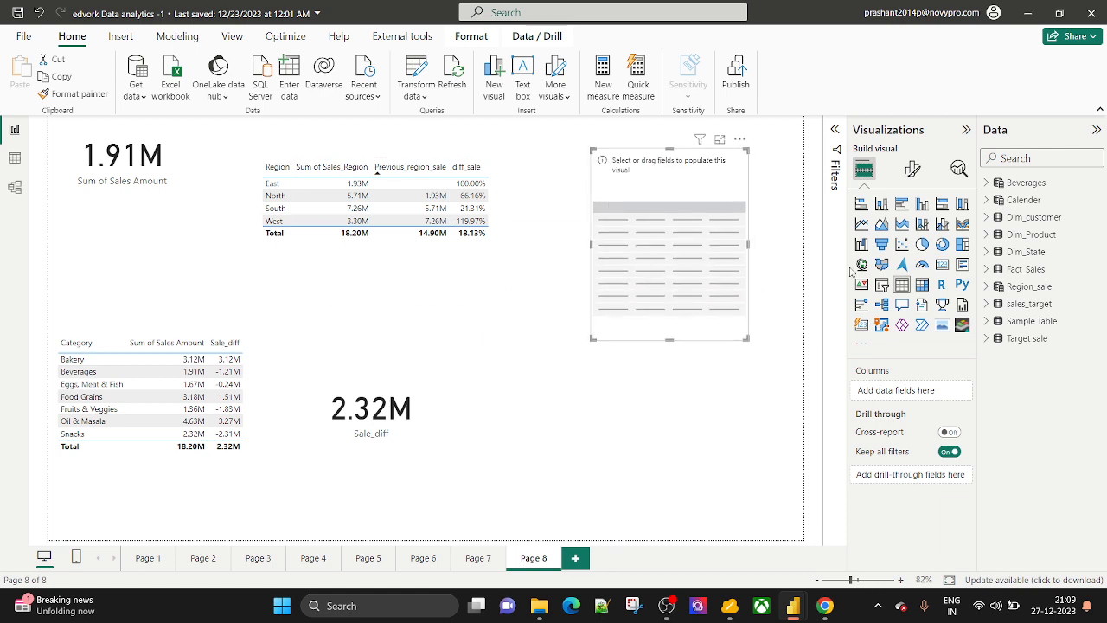
# Add Dim_Product[Product] and Fact_Sales[Sales Amount] as the table's columns.
pyautogui.click(987, 234)
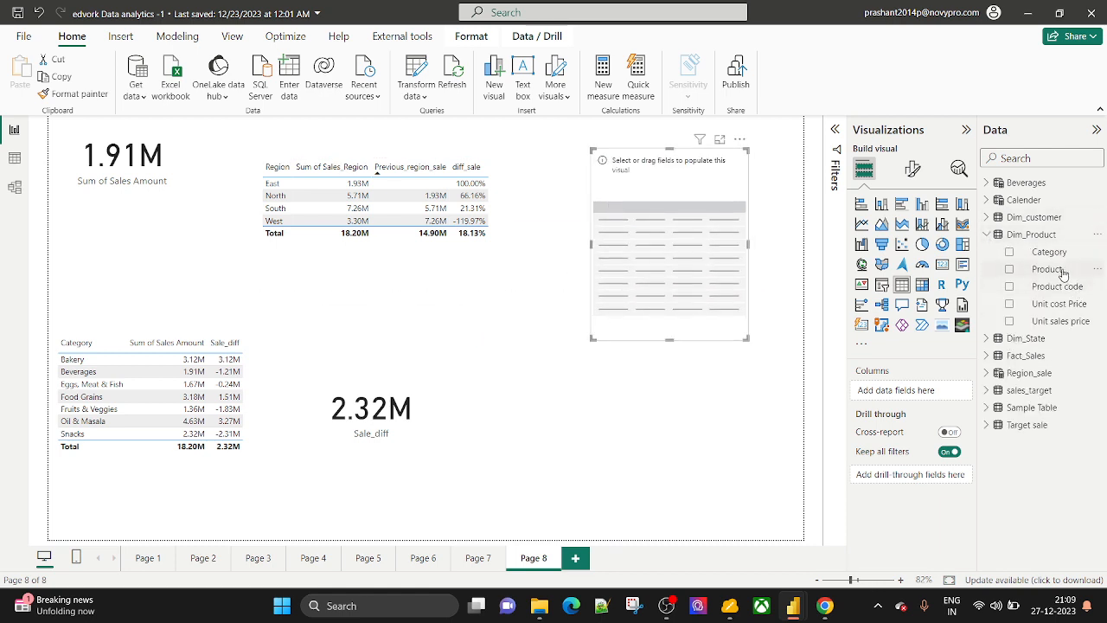
pyautogui.moveTo(1048, 270); pyautogui.dragTo(932, 389)
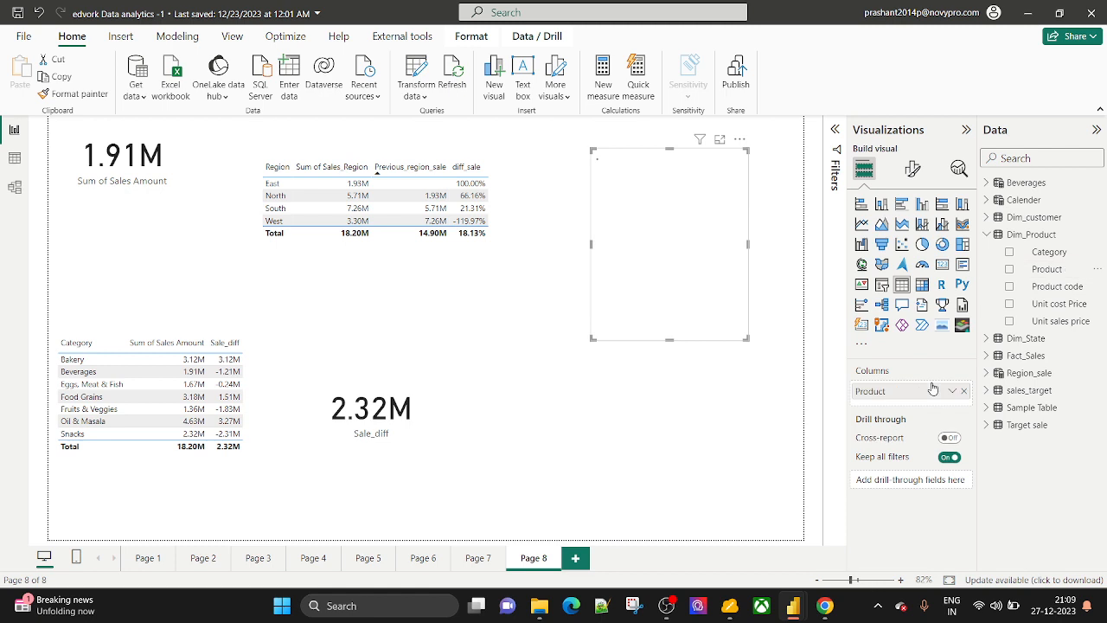
pyautogui.click(987, 234)
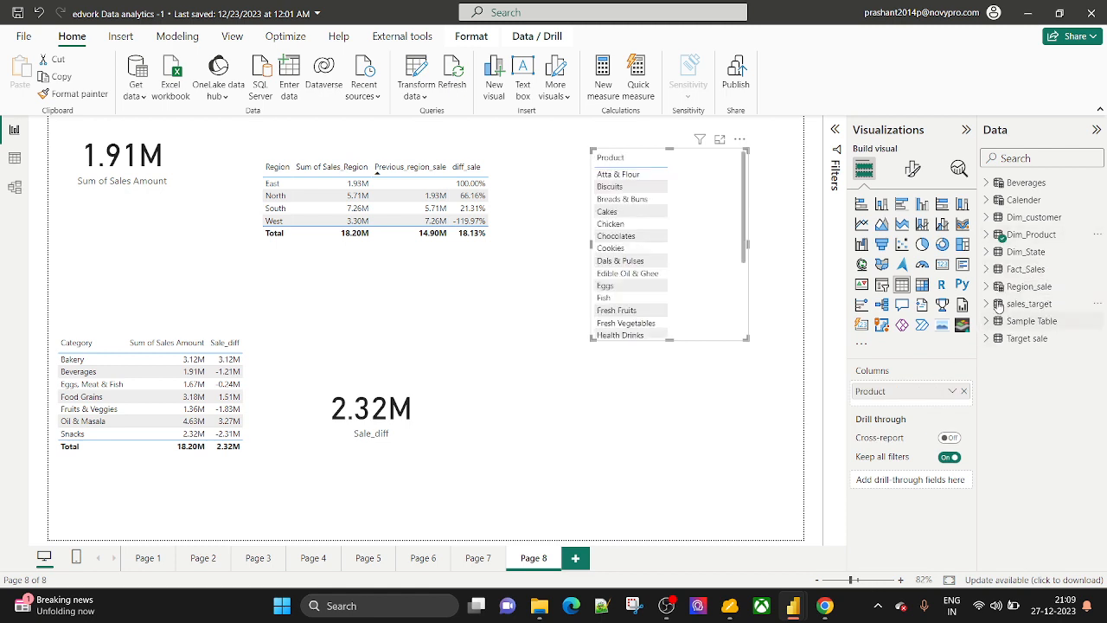
pyautogui.click(986, 269)
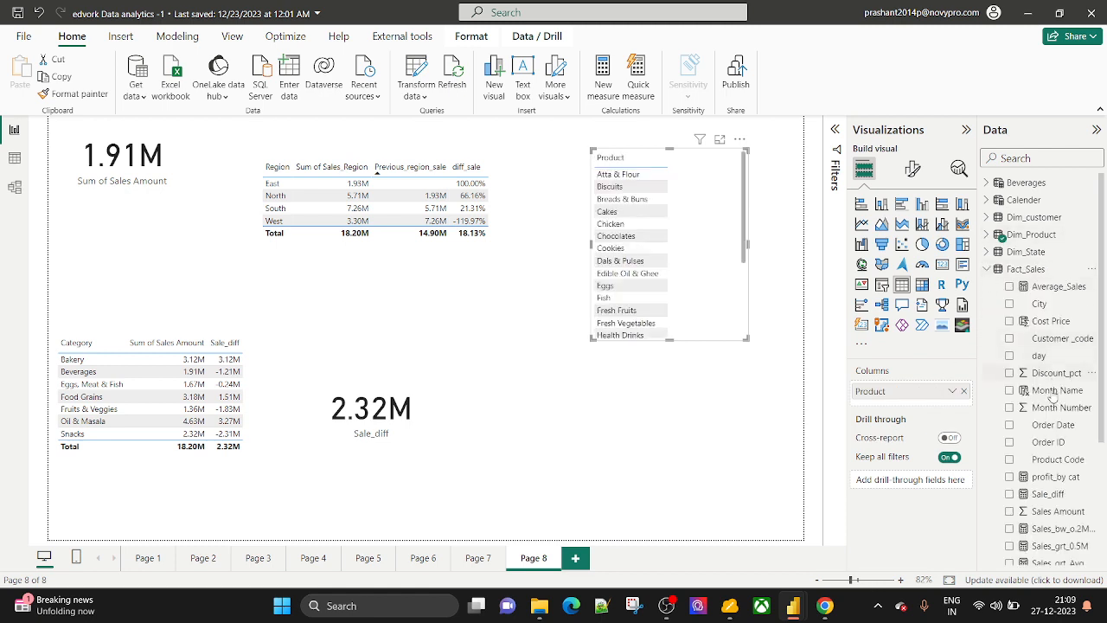
pyautogui.scroll(-3, 1053, 429)
pyautogui.moveTo(1052, 395); pyautogui.dragTo(913, 403)
# Rename the Sum of Sales Amount column to 'Sales Amount'.
pyautogui.doubleClick(906, 407)
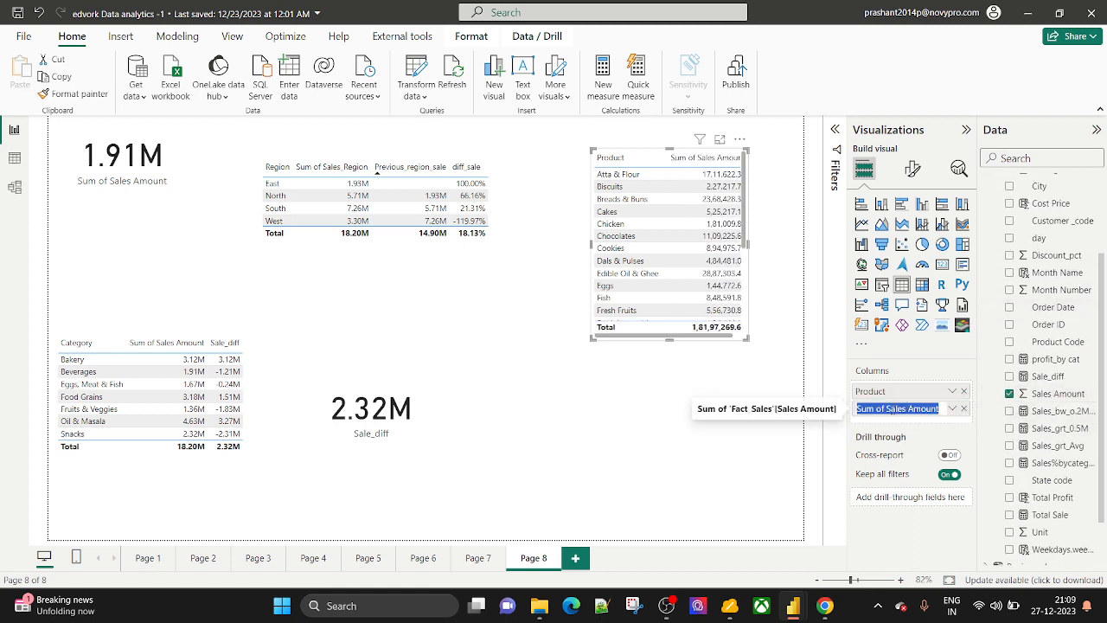
pyautogui.click(886, 408)
pyautogui.press('BackSpace')
pyautogui.press('BackSpace')
pyautogui.press('BackSpace')
pyautogui.press('BackSpace')
pyautogui.press('BackSpace')
pyautogui.press('BackSpace')
pyautogui.press('BackSpace')
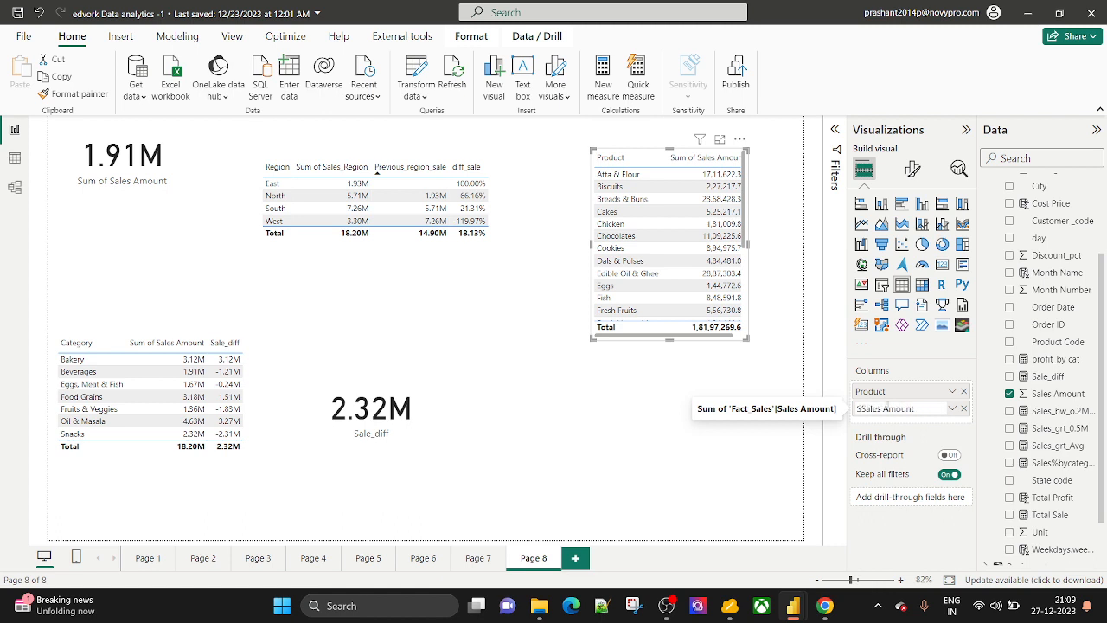
pyautogui.press('Return')
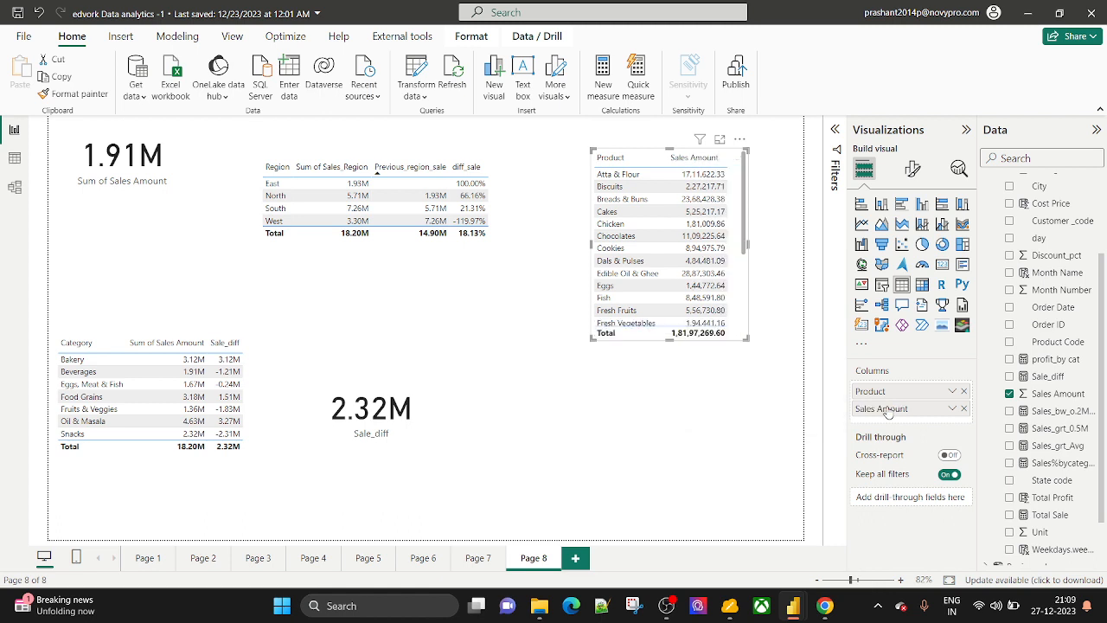
pyautogui.click(907, 173)
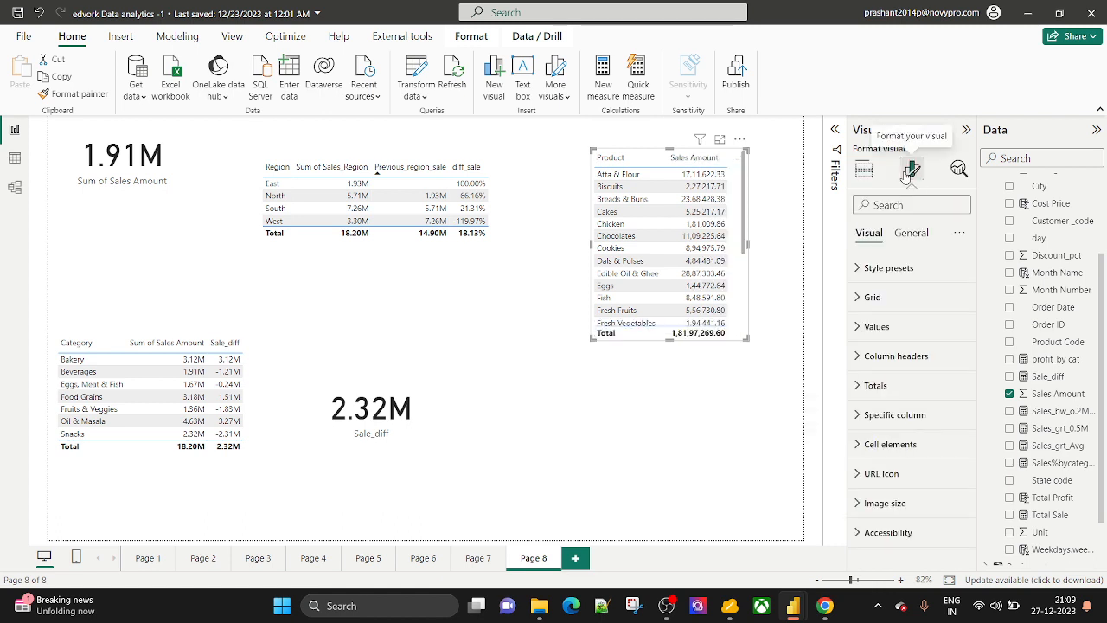
# Display Sales Amount values in Millions and enlarge the table to list every product.
pyautogui.click(872, 421)
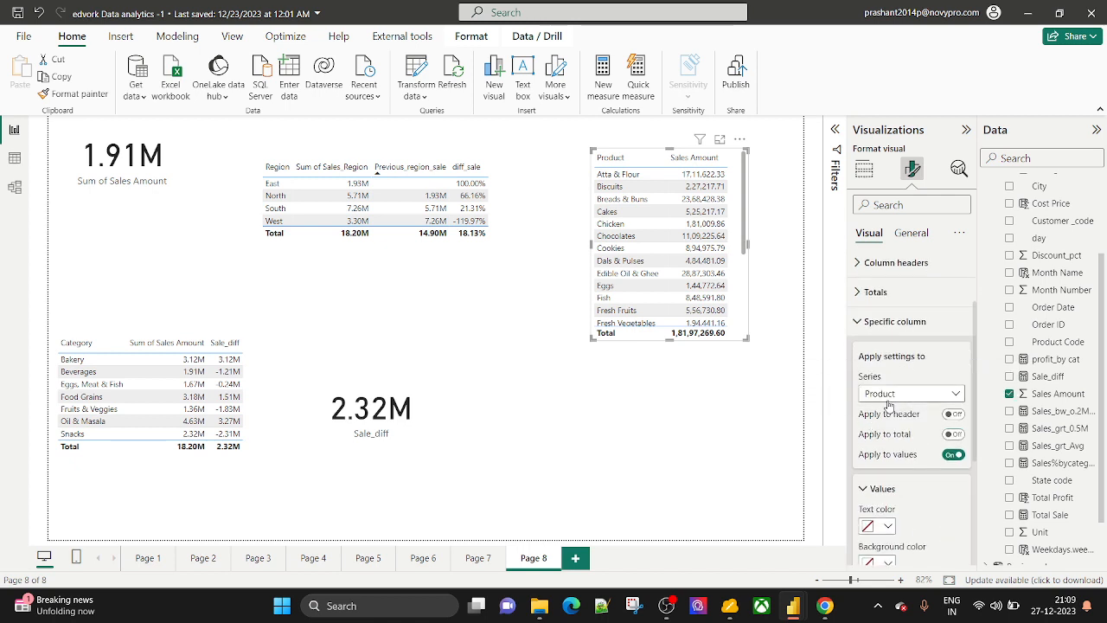
pyautogui.click(891, 396)
pyautogui.click(953, 454)
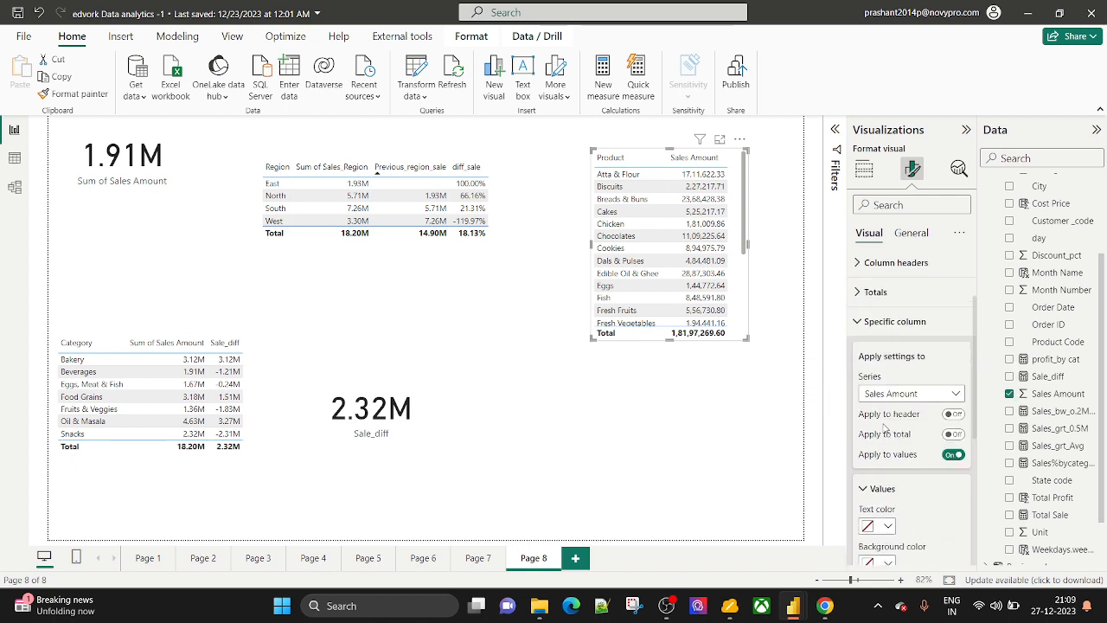
pyautogui.scroll(-3, 916, 432)
pyautogui.click(888, 455)
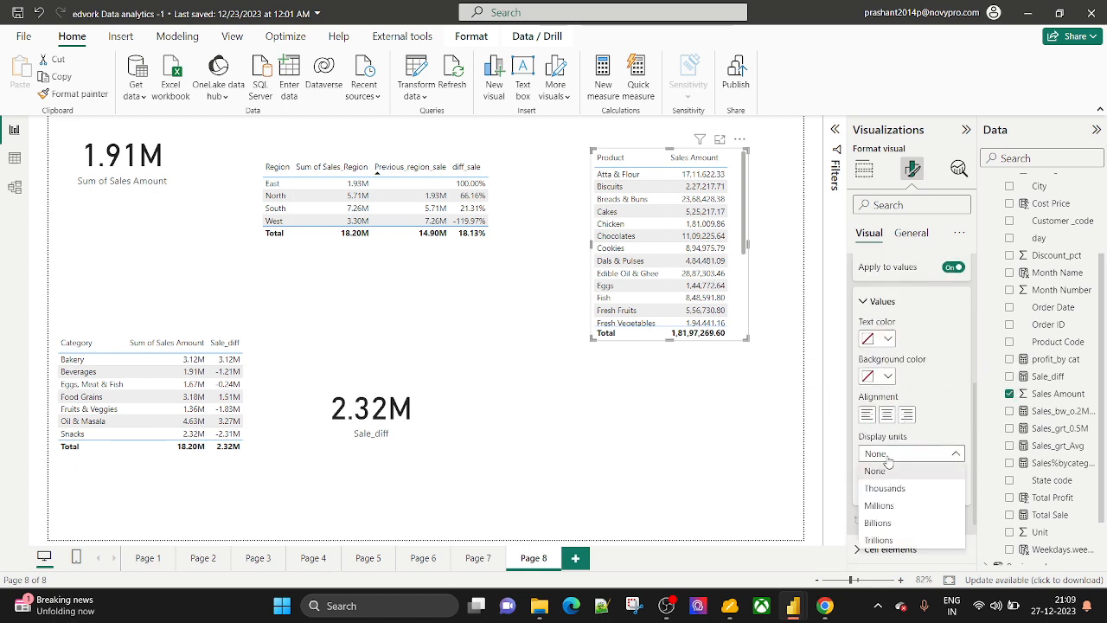
pyautogui.click(880, 508)
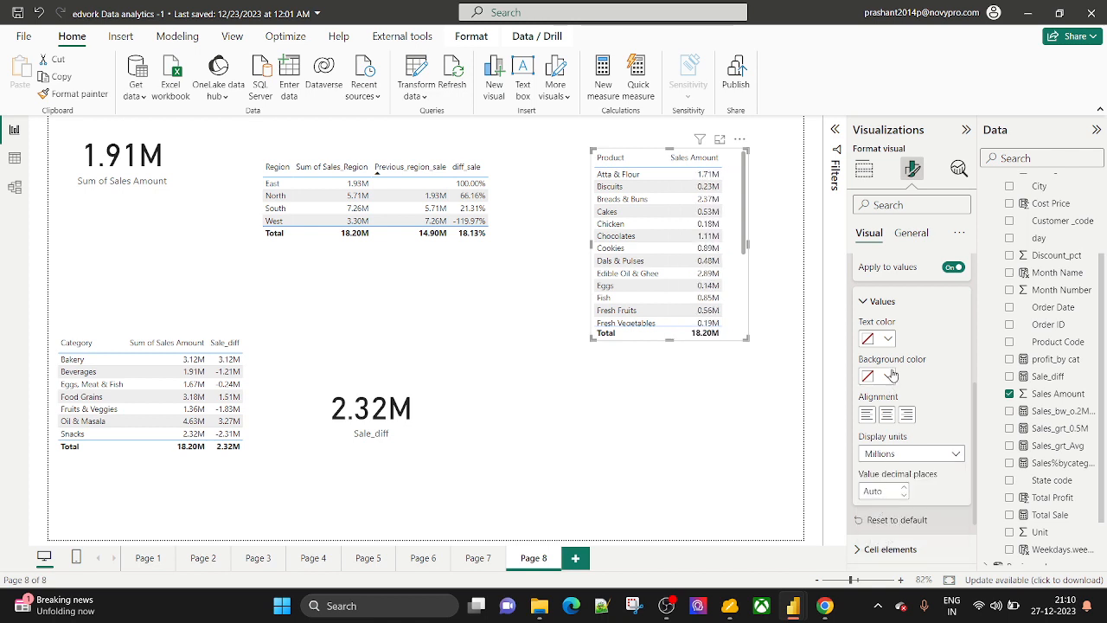
pyautogui.scroll(2, 876, 316)
pyautogui.scroll(1, 876, 314)
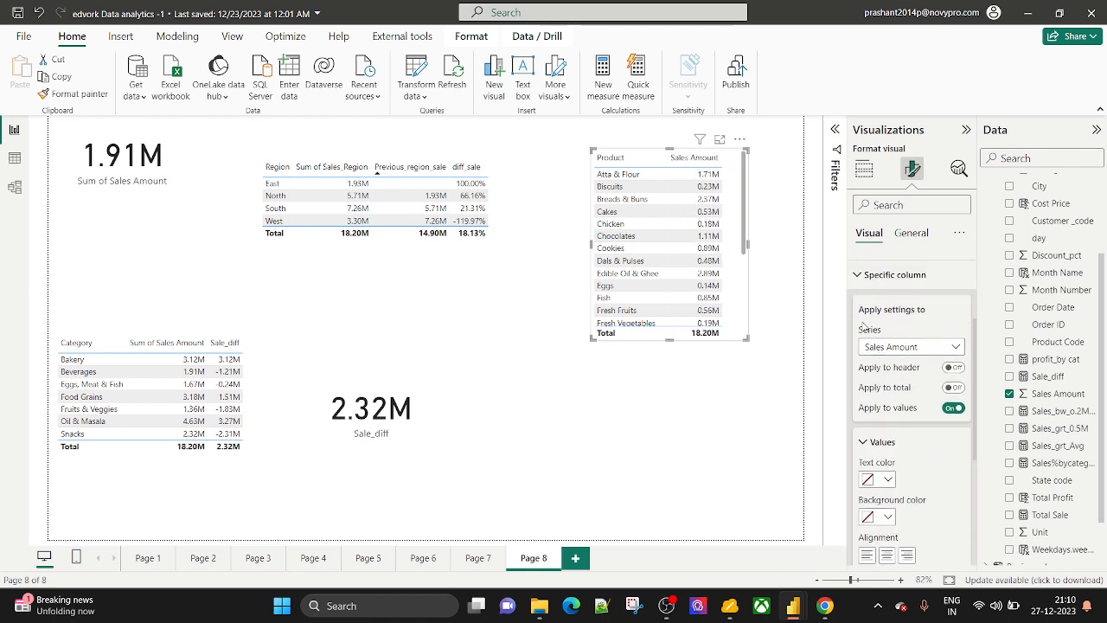
pyautogui.click(860, 275)
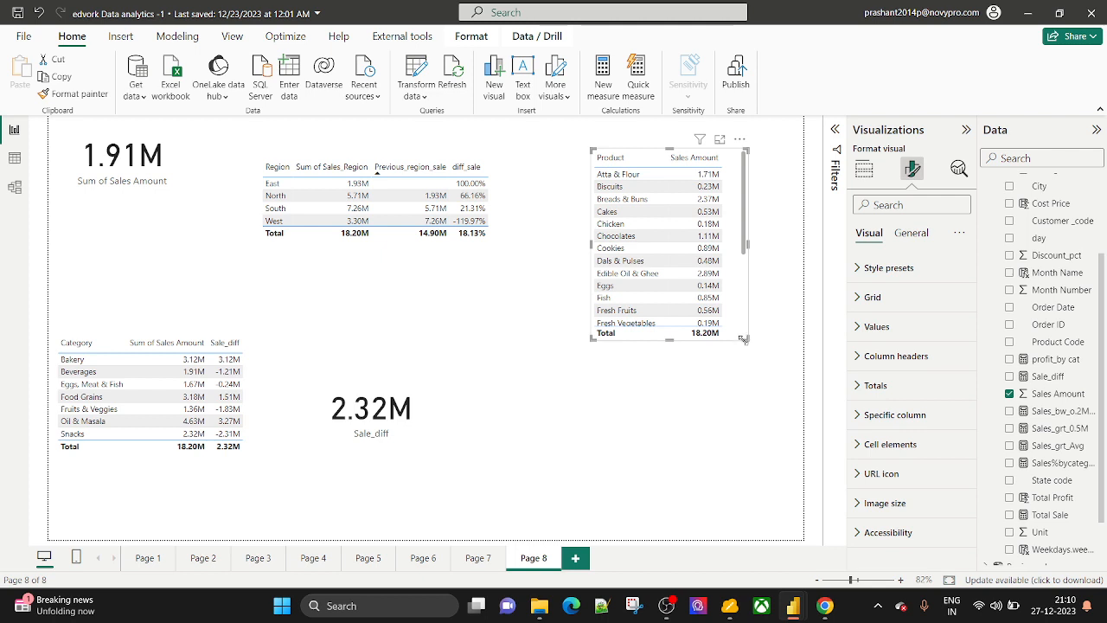
pyautogui.moveTo(745, 339); pyautogui.dragTo(754, 484)
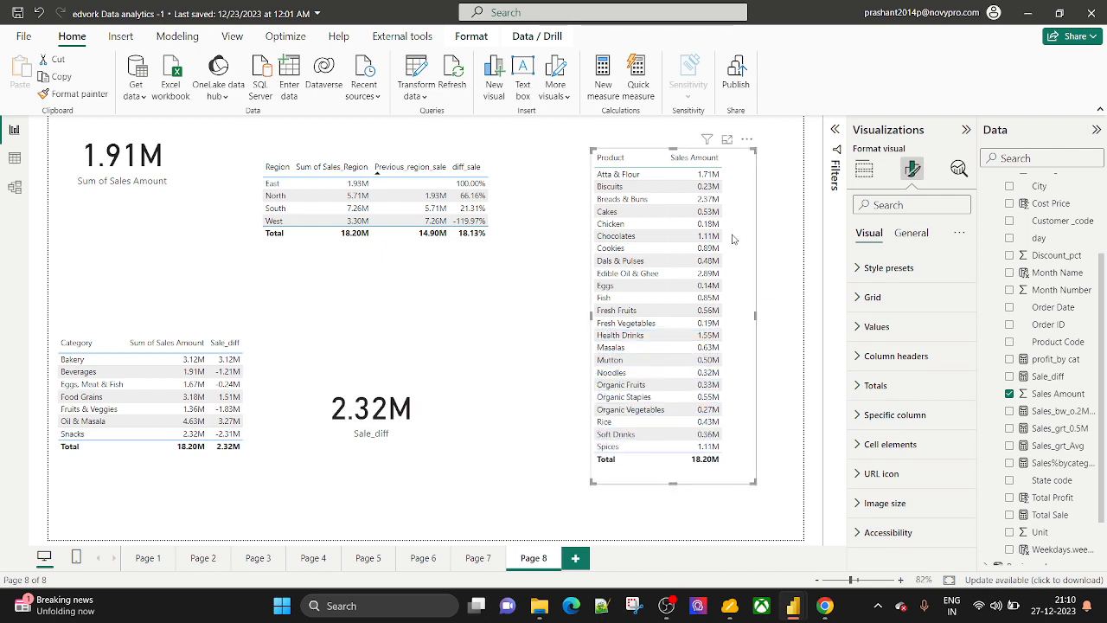
pyautogui.click(863, 169)
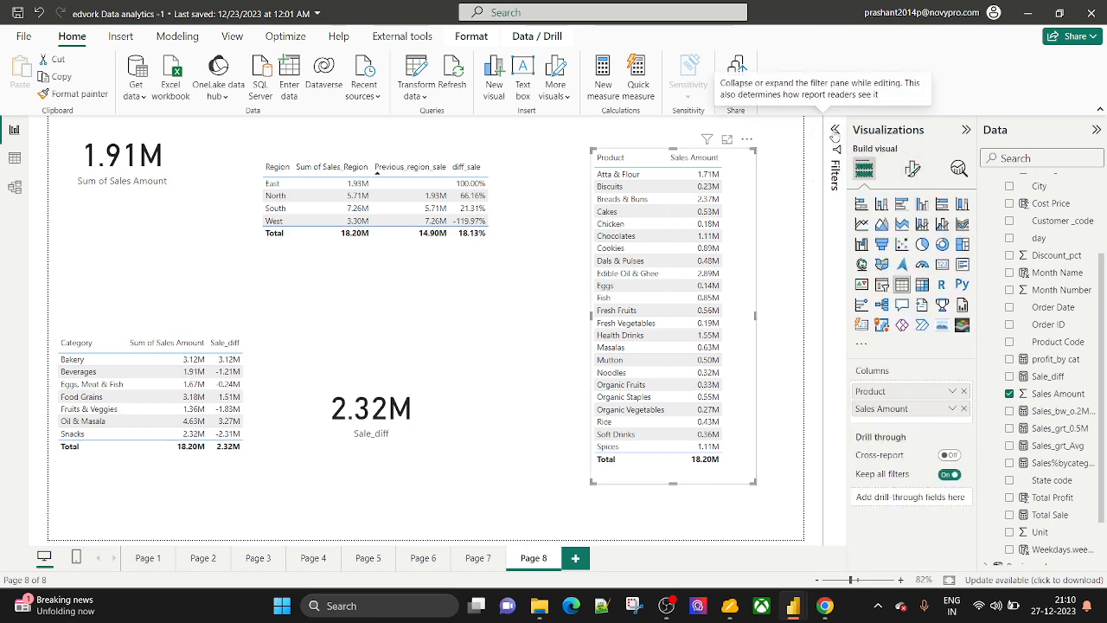
# Apply a Top N filter on Product showing the top 10 by Sales Amount.
pyautogui.click(834, 129)
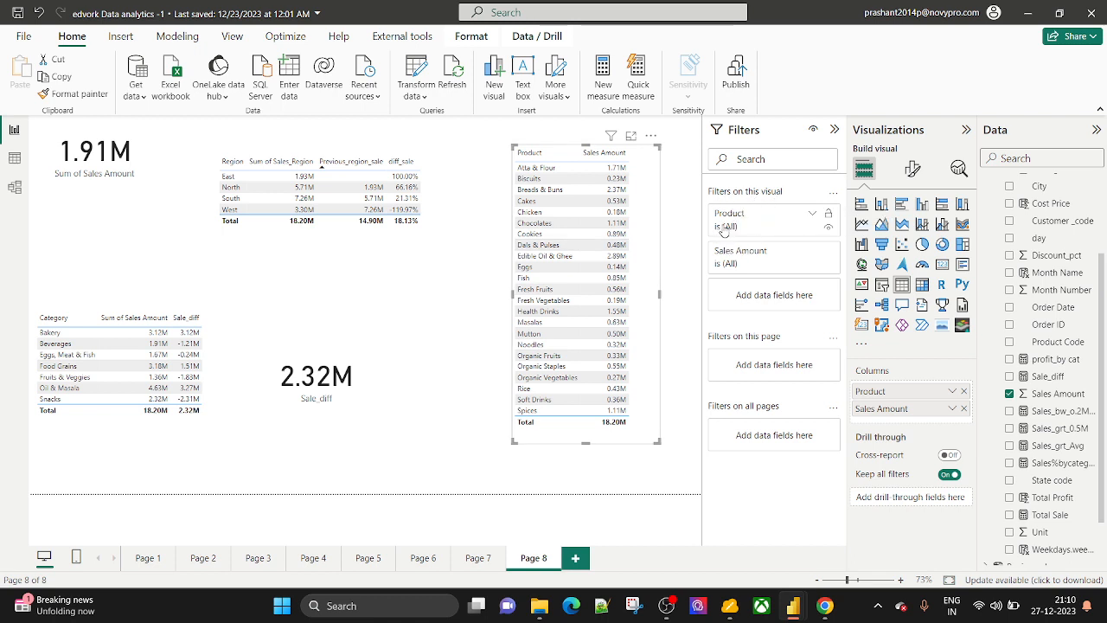
pyautogui.click(812, 214)
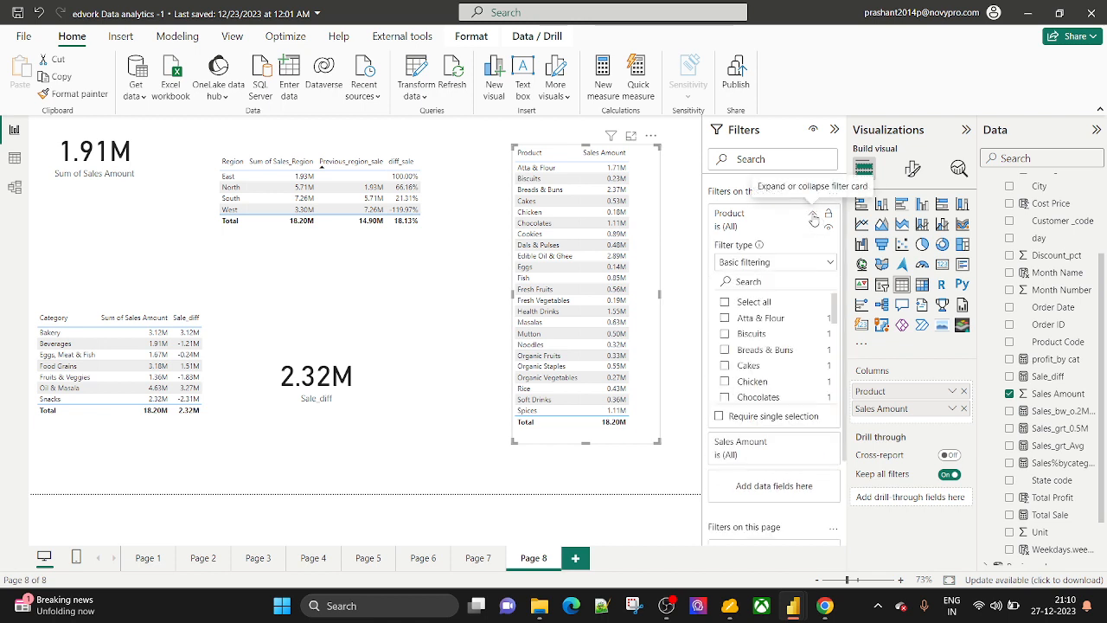
pyautogui.click(748, 267)
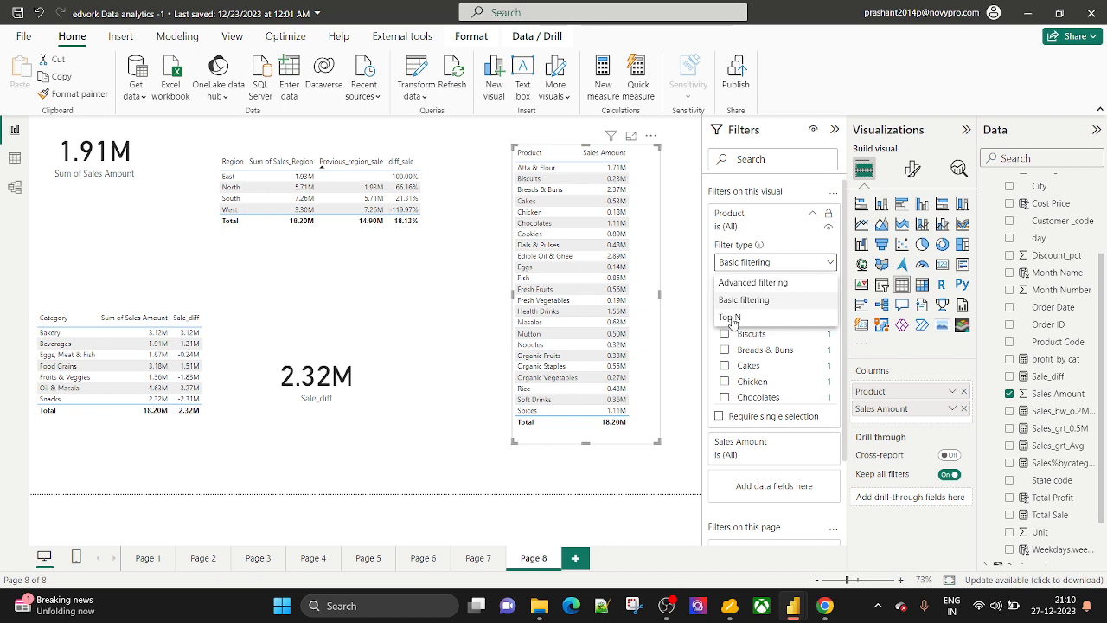
pyautogui.click(730, 319)
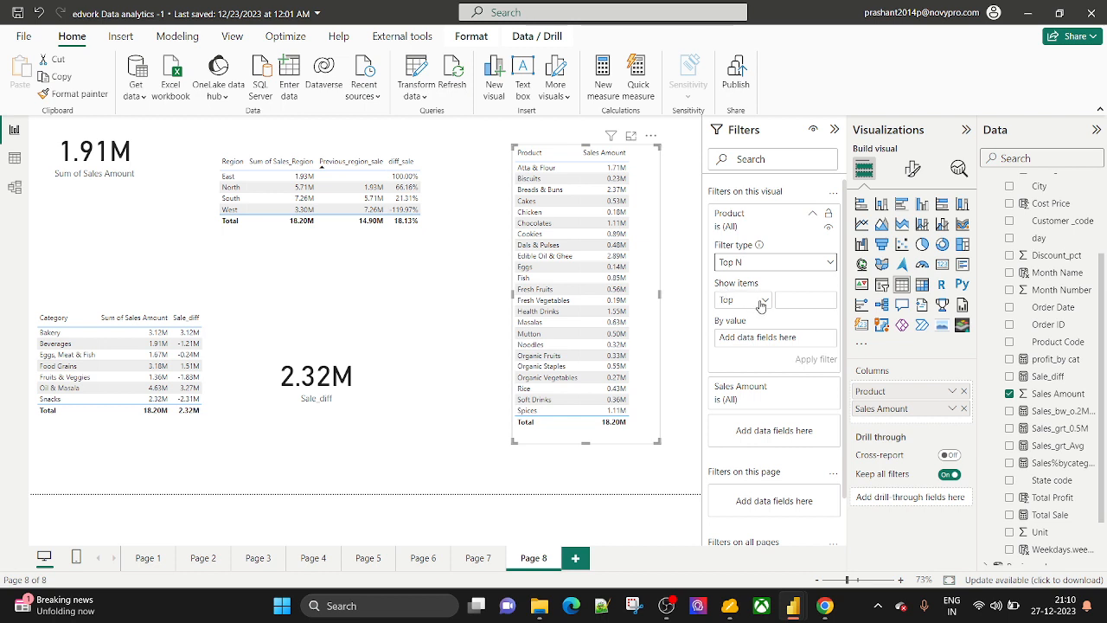
pyautogui.click(744, 306)
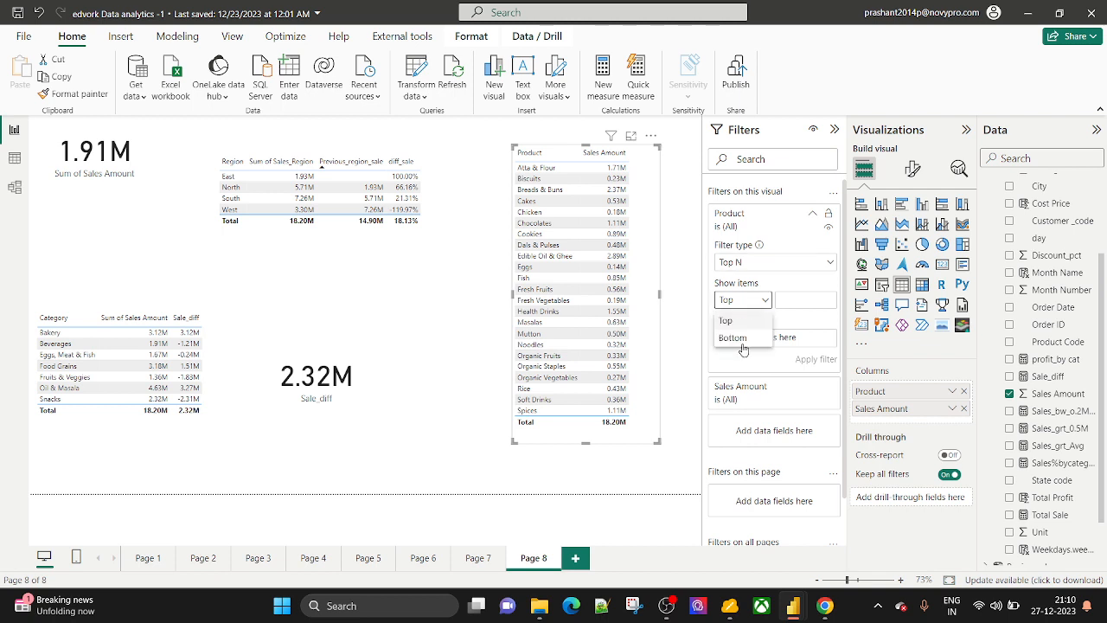
pyautogui.click(726, 321)
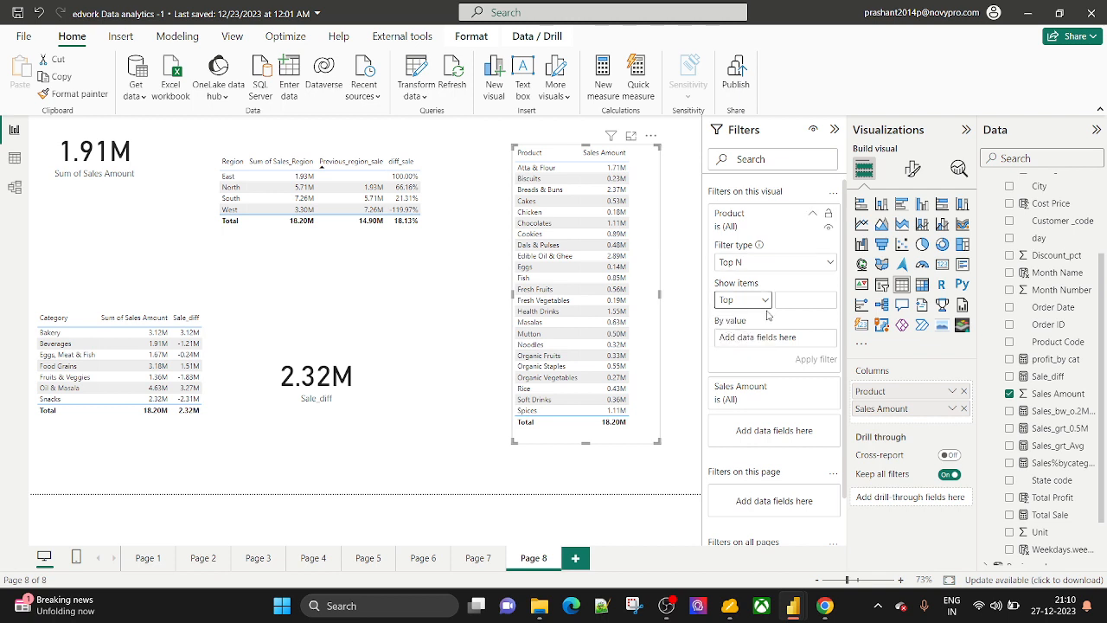
pyautogui.click(804, 302)
pyautogui.moveTo(1057, 394); pyautogui.dragTo(817, 339)
pyautogui.click(814, 357)
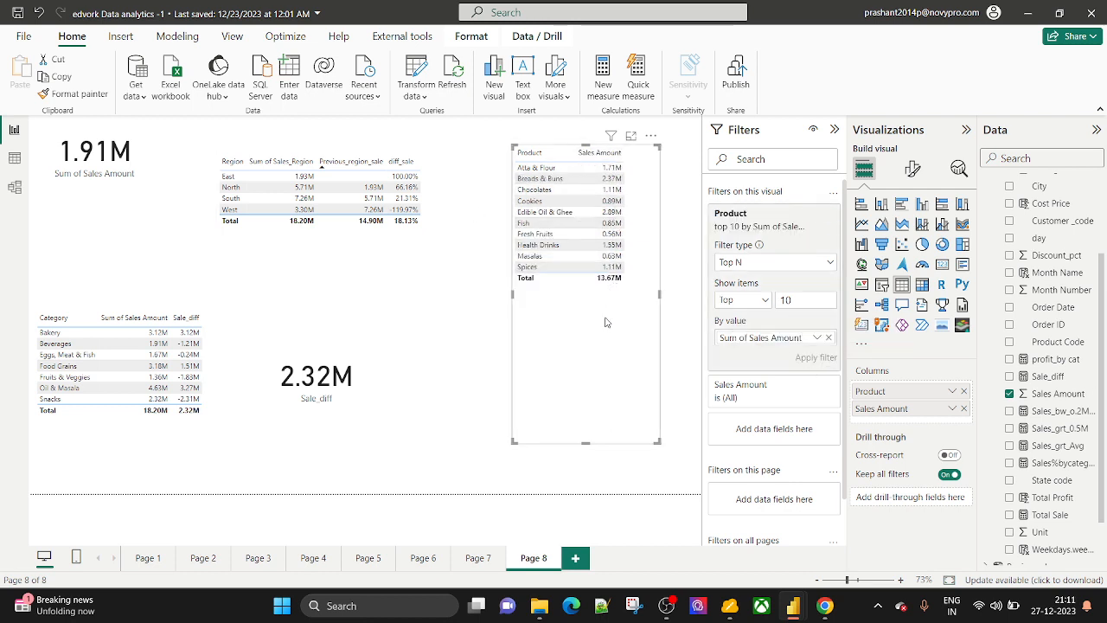
# Sort by Sales Amount descending, change the Top N count to 5, and shrink the table.
pyautogui.click(601, 153)
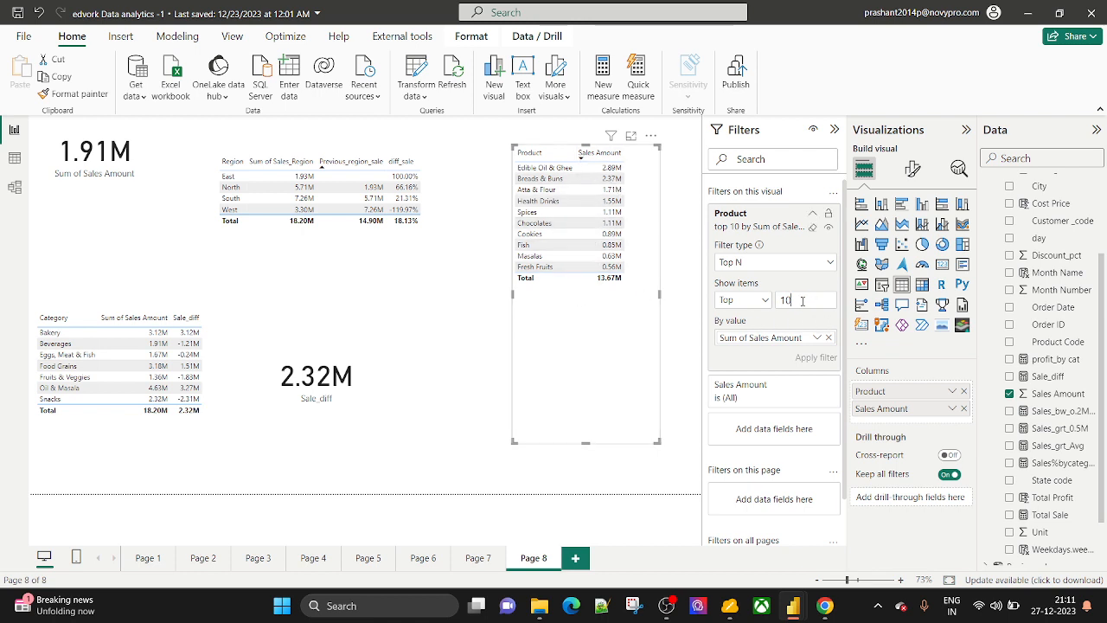
pyautogui.press('BackSpace')
pyautogui.press('BackSpace')
pyautogui.write('5')
pyautogui.click(815, 357)
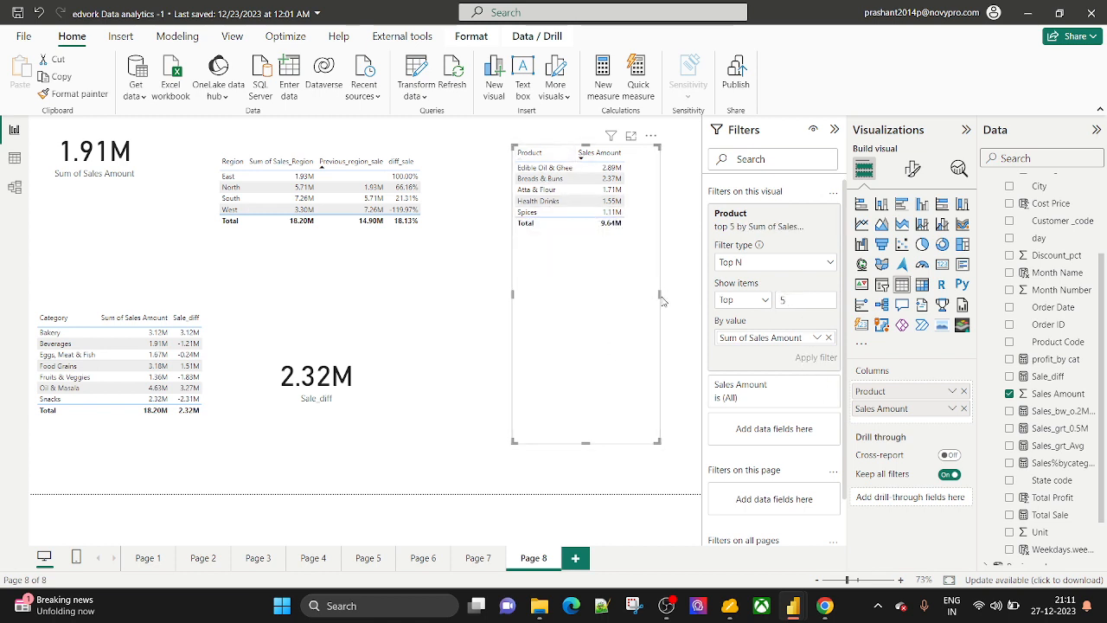
pyautogui.moveTo(661, 296); pyautogui.dragTo(633, 291)
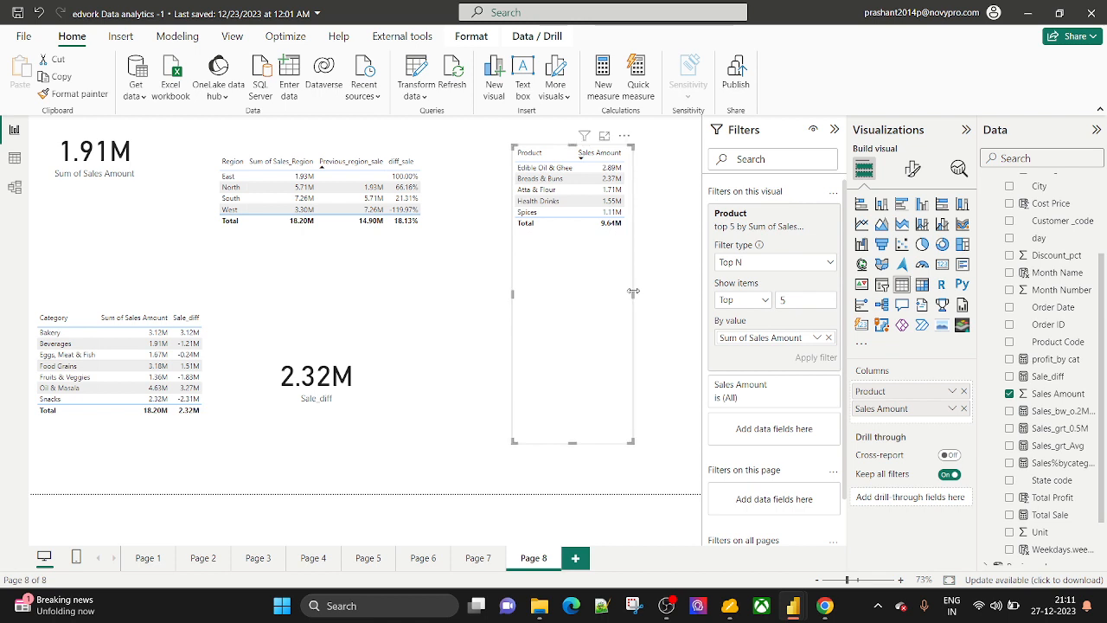
pyautogui.moveTo(573, 440); pyautogui.dragTo(583, 244)
# Deselect and then reselect the resized top-5 Product table.
pyautogui.click(545, 336)
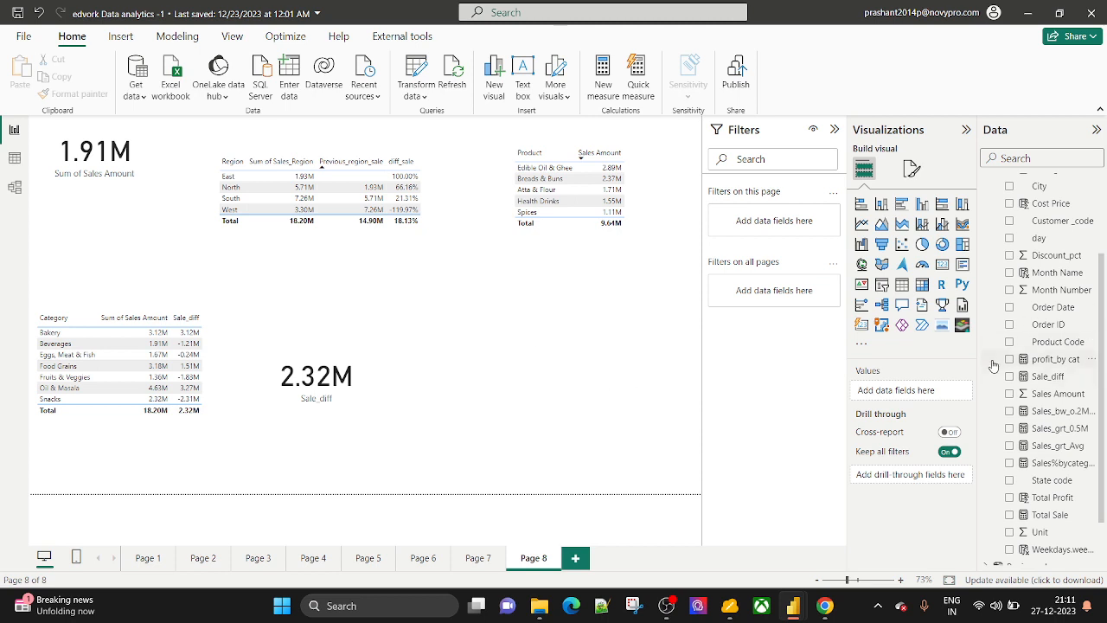
pyautogui.click(566, 226)
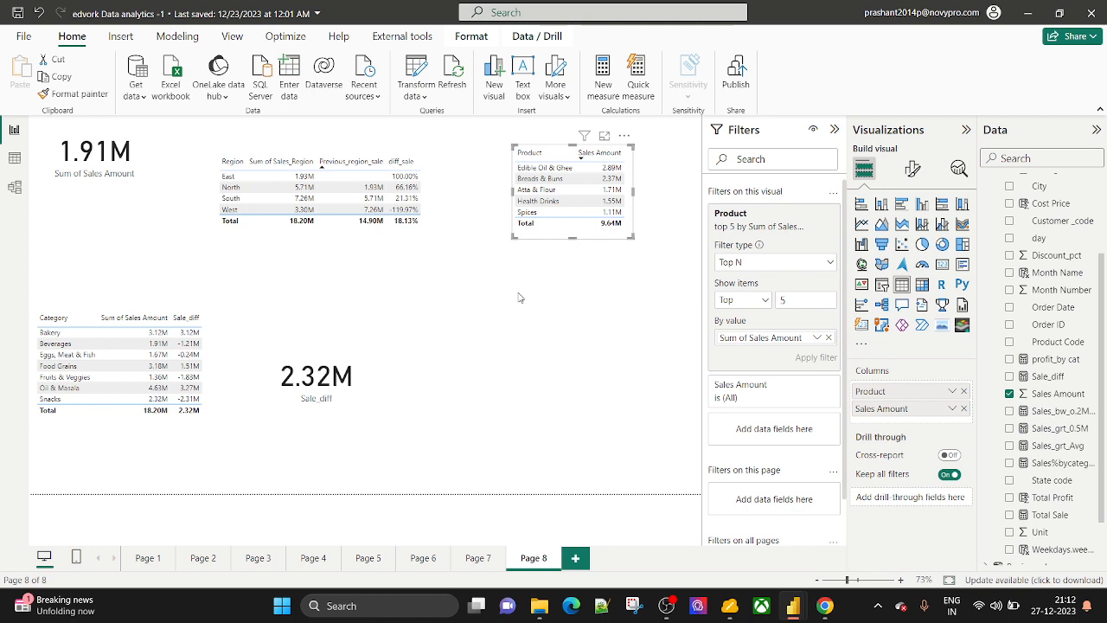
# Remove Sales Amount from the table's columns, expand Dim_Product and widen the Data pane.
pyautogui.click(964, 408)
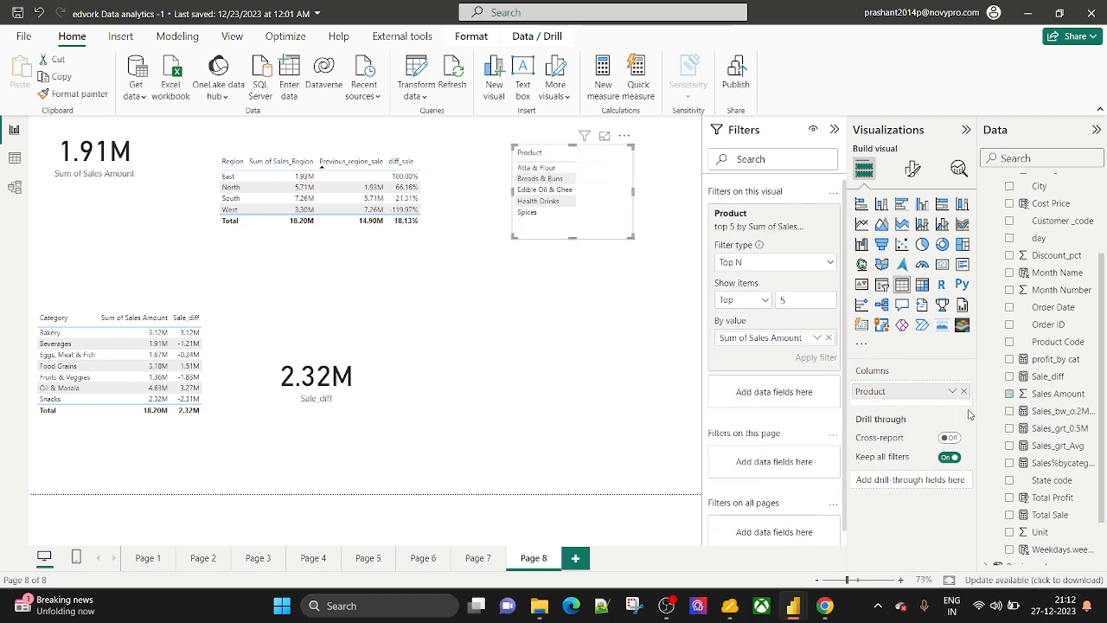
pyautogui.scroll(2, 1037, 309)
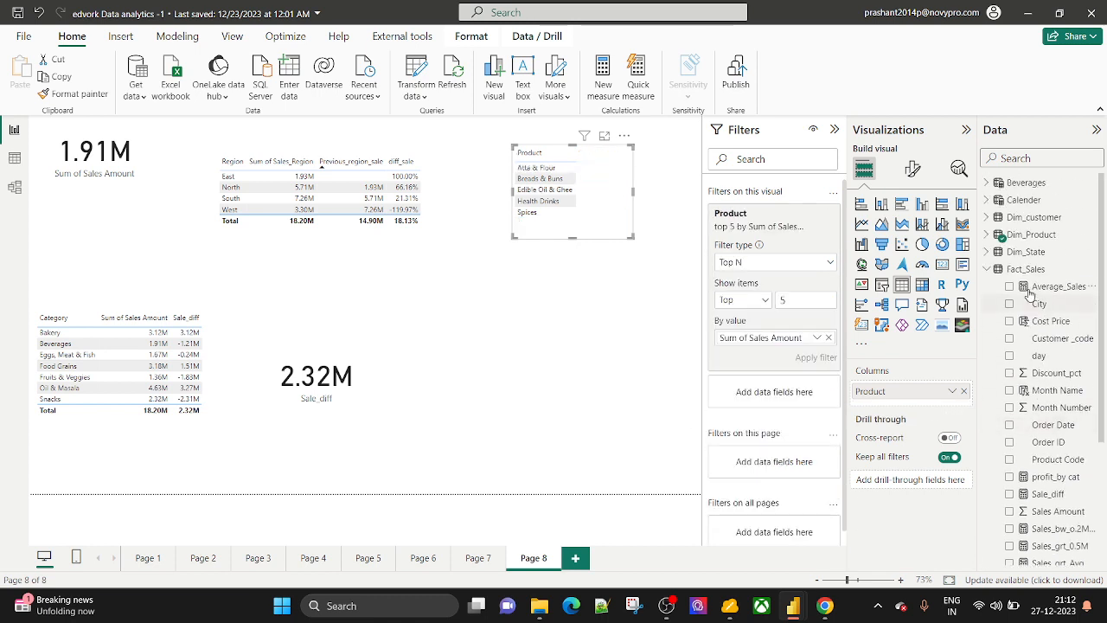
pyautogui.click(986, 234)
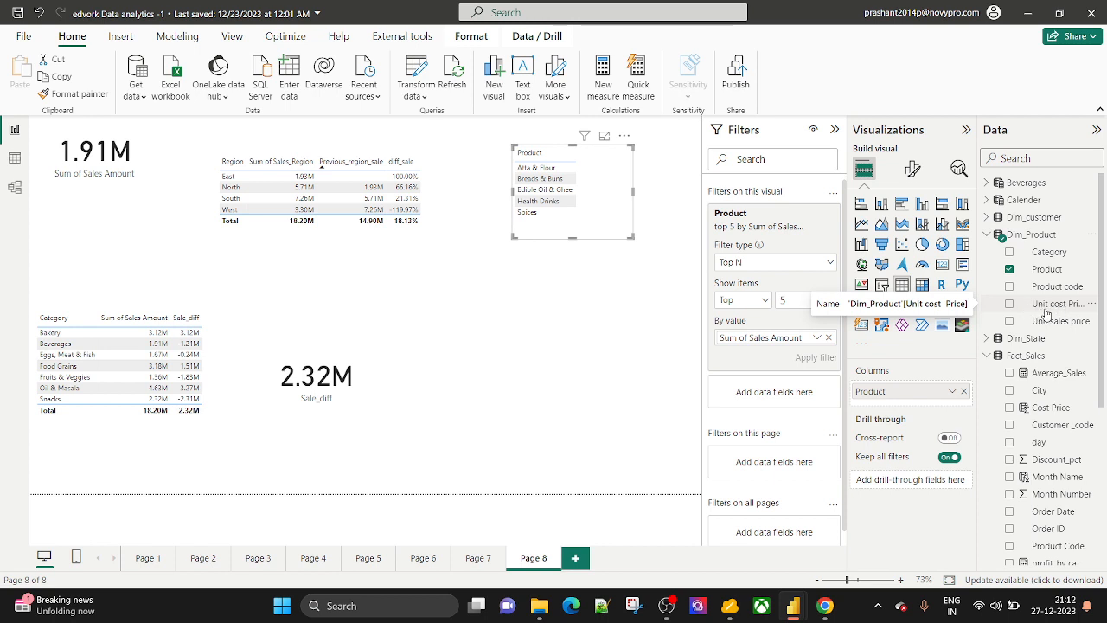
pyautogui.scroll(-3, 1048, 317)
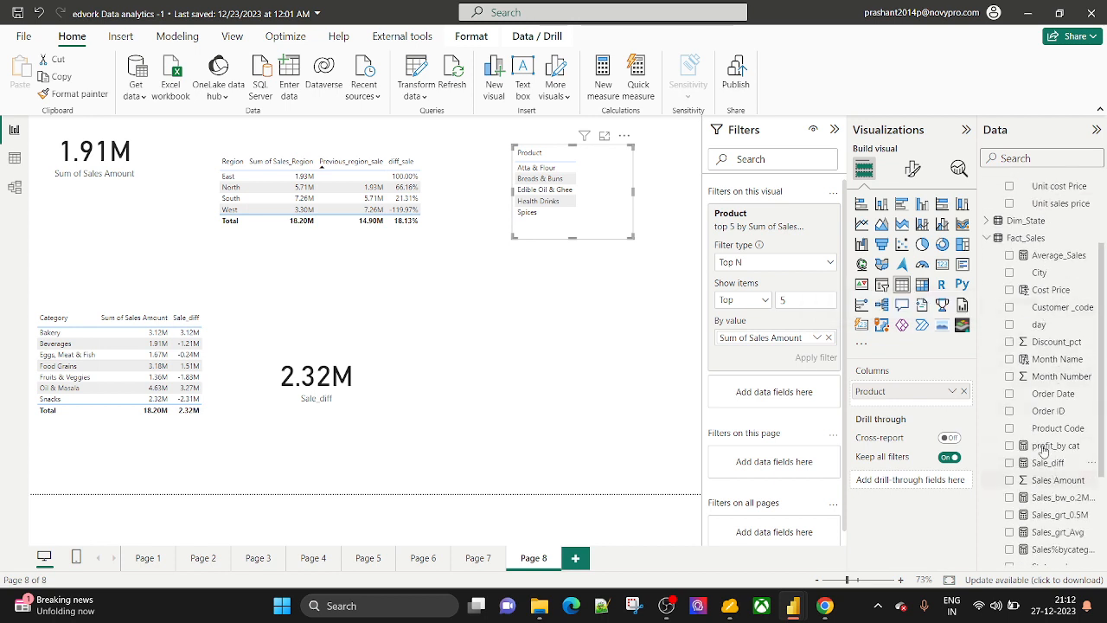
pyautogui.scroll(-3, 1038, 354)
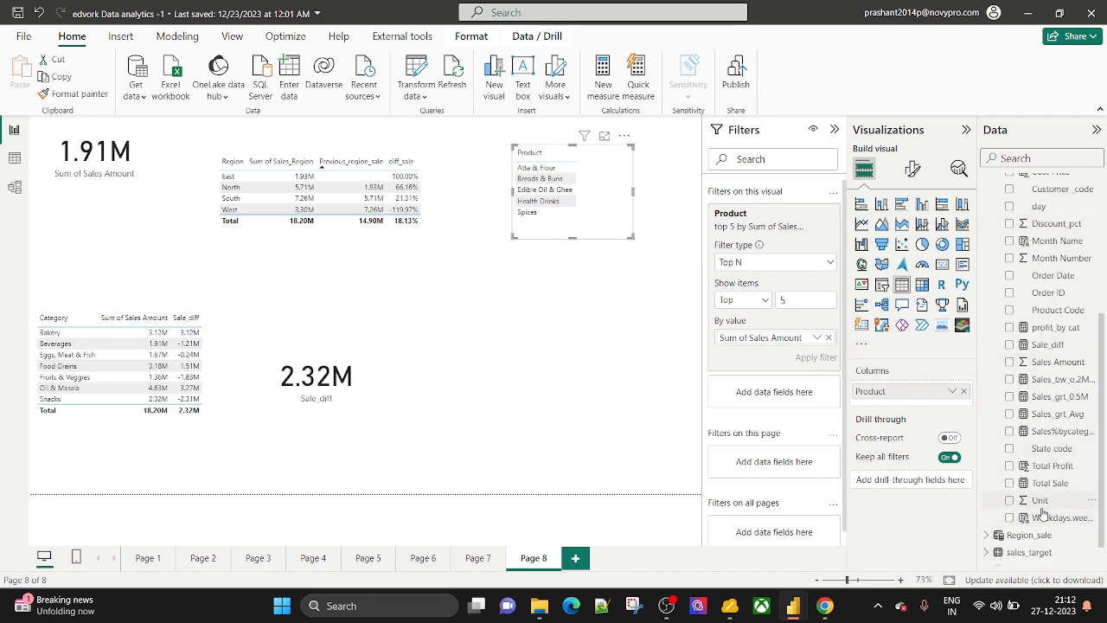
pyautogui.scroll(2, 1054, 385)
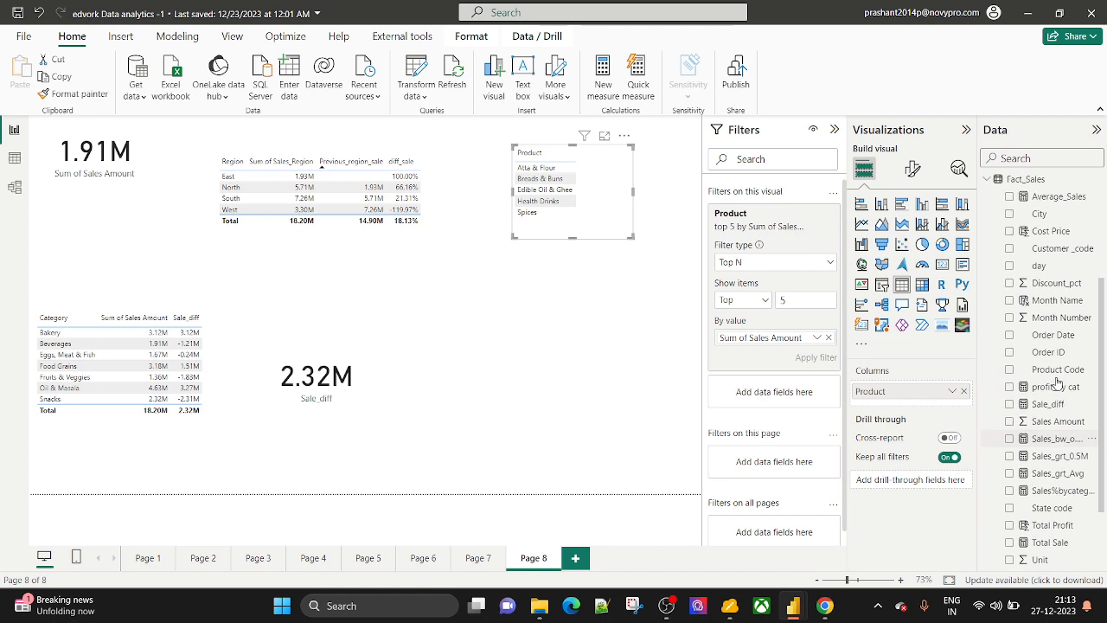
pyautogui.scroll(2, 1057, 329)
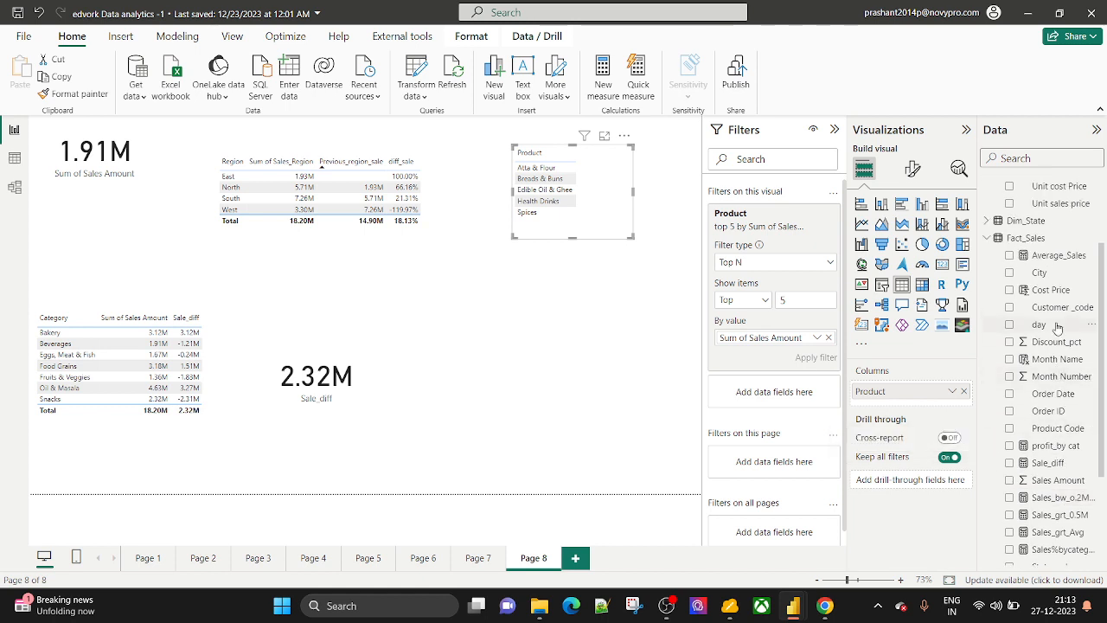
pyautogui.scroll(-4, 1056, 329)
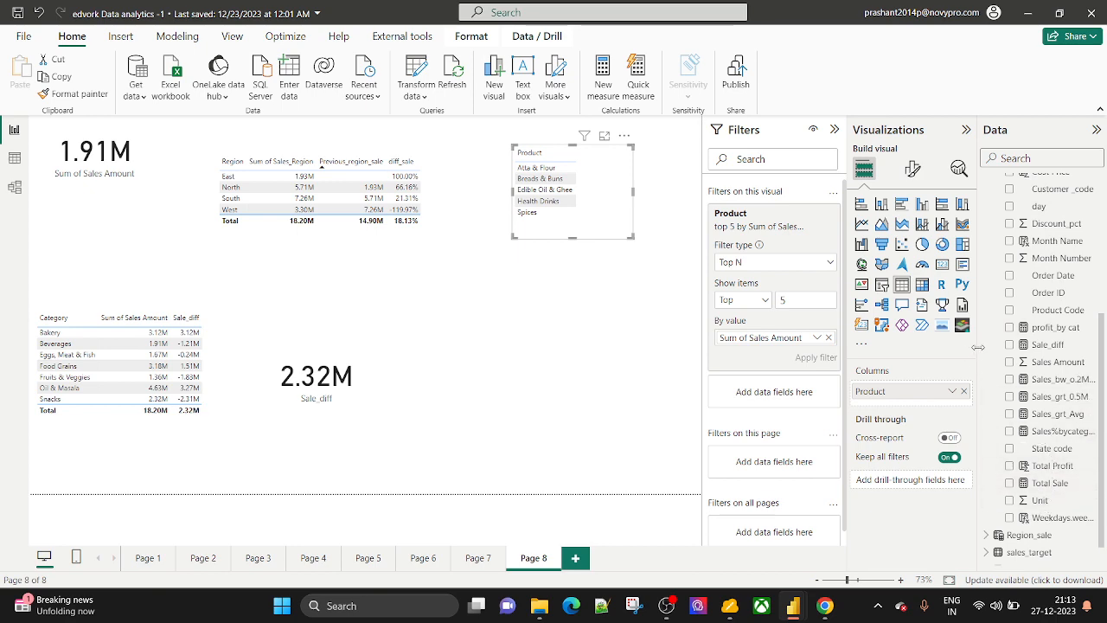
pyautogui.moveTo(975, 350); pyautogui.dragTo(889, 349)
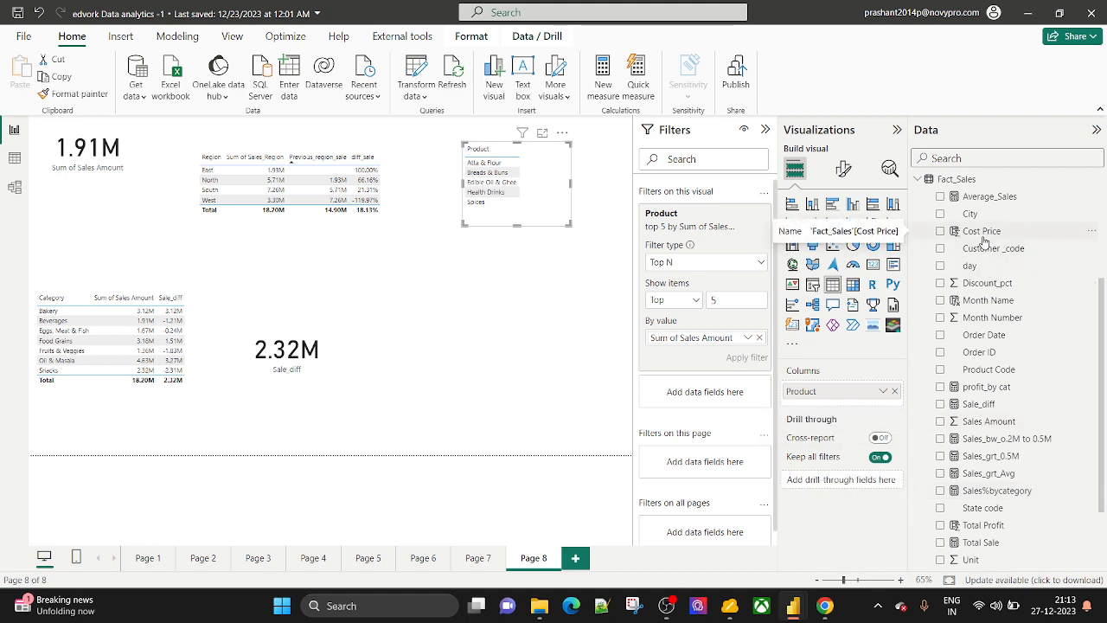
# Add a Cost Price column and re-rank the Top 5 filter by Cost Price instead of Sales Amount.
pyautogui.moveTo(994, 235); pyautogui.dragTo(848, 408)
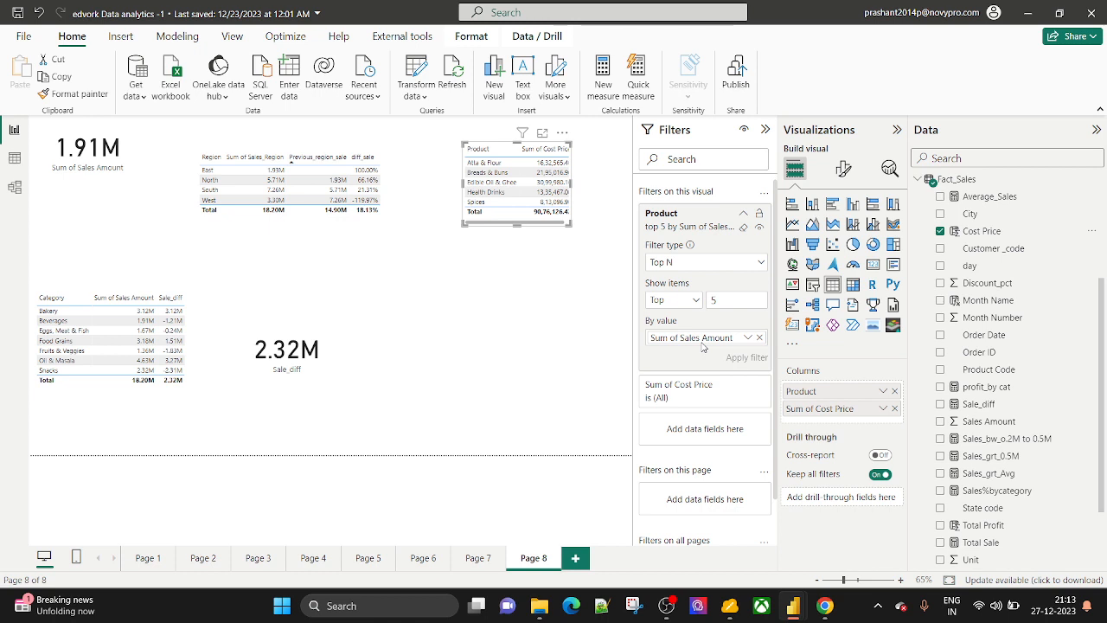
pyautogui.click(760, 338)
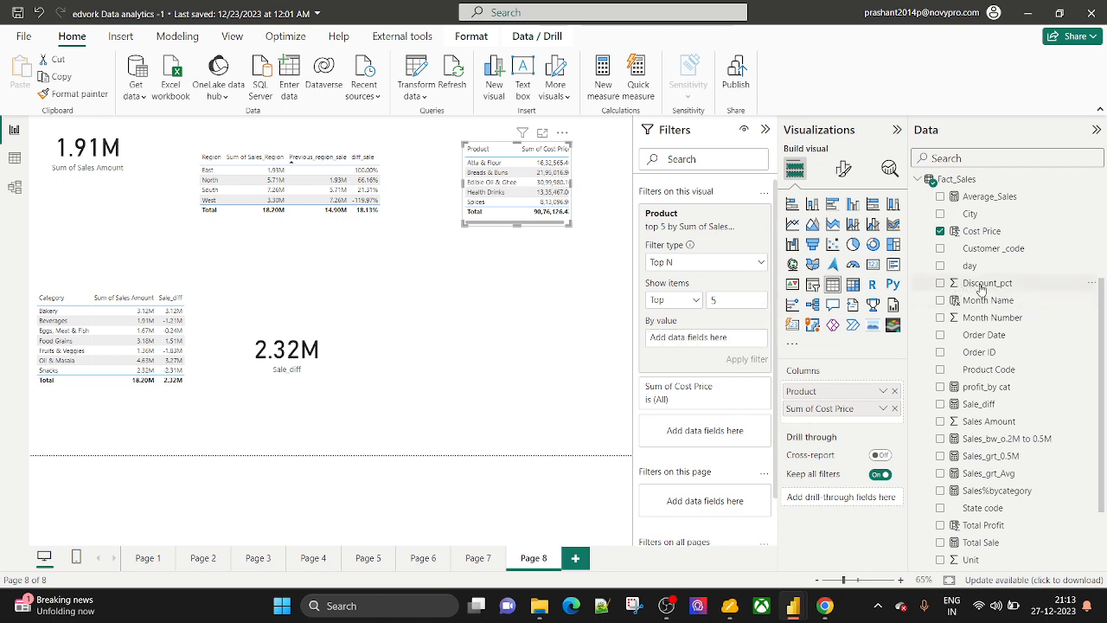
pyautogui.moveTo(995, 232); pyautogui.dragTo(718, 339)
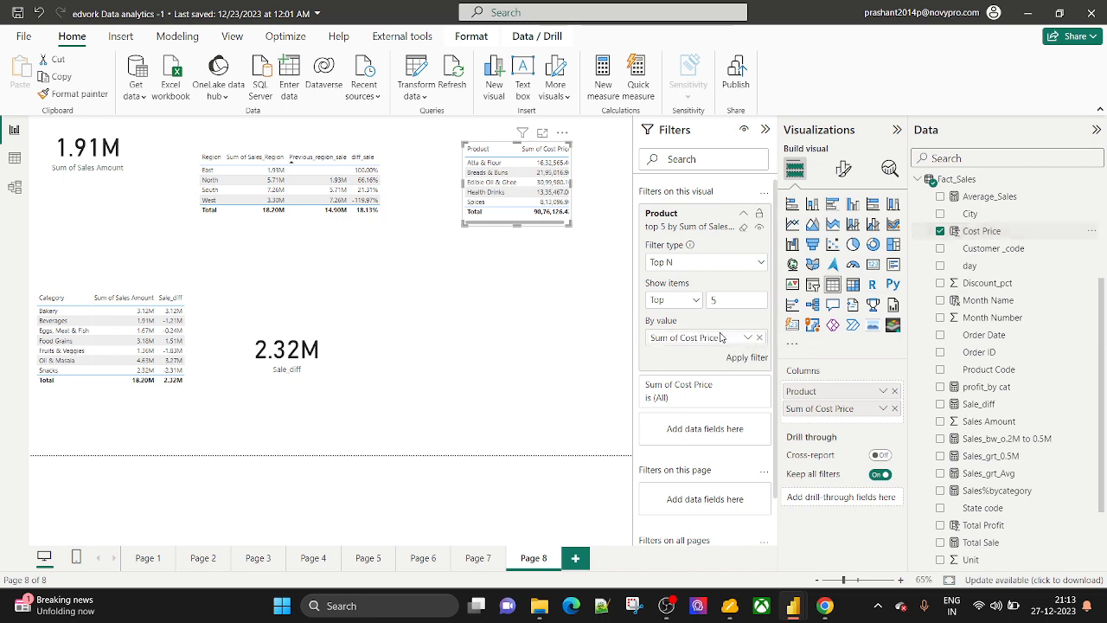
pyautogui.click(736, 364)
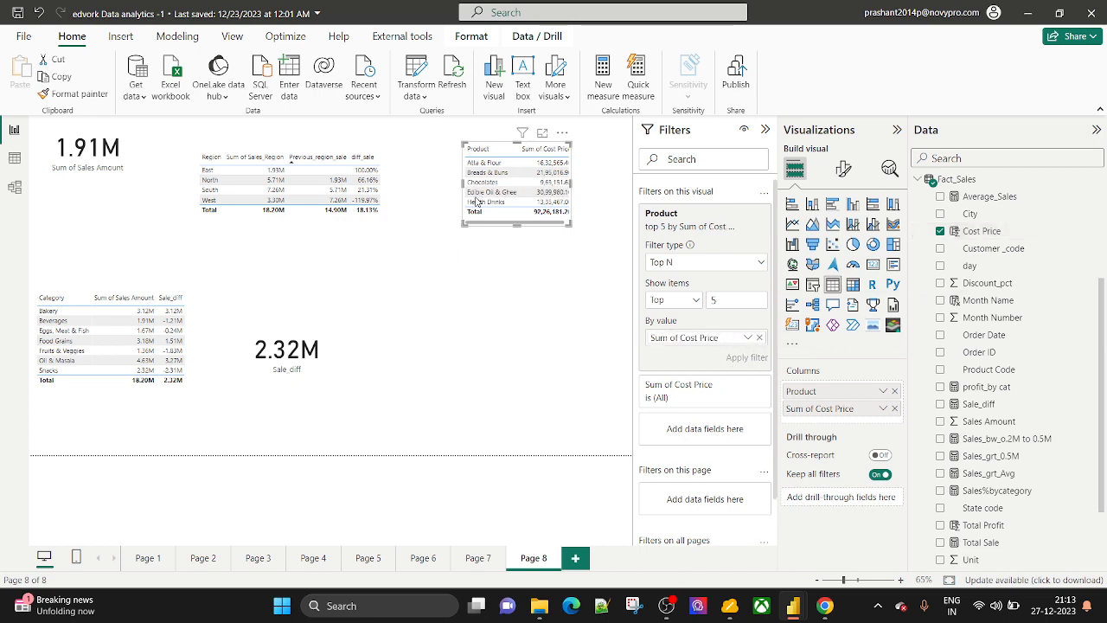
pyautogui.moveTo(570, 224); pyautogui.dragTo(592, 278)
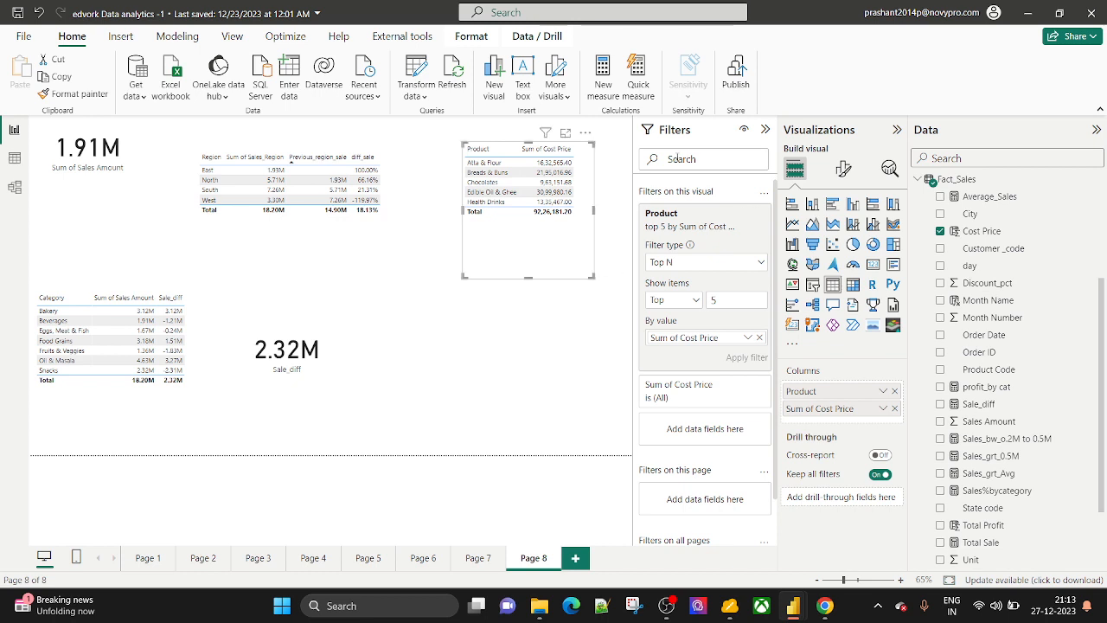
pyautogui.click(766, 129)
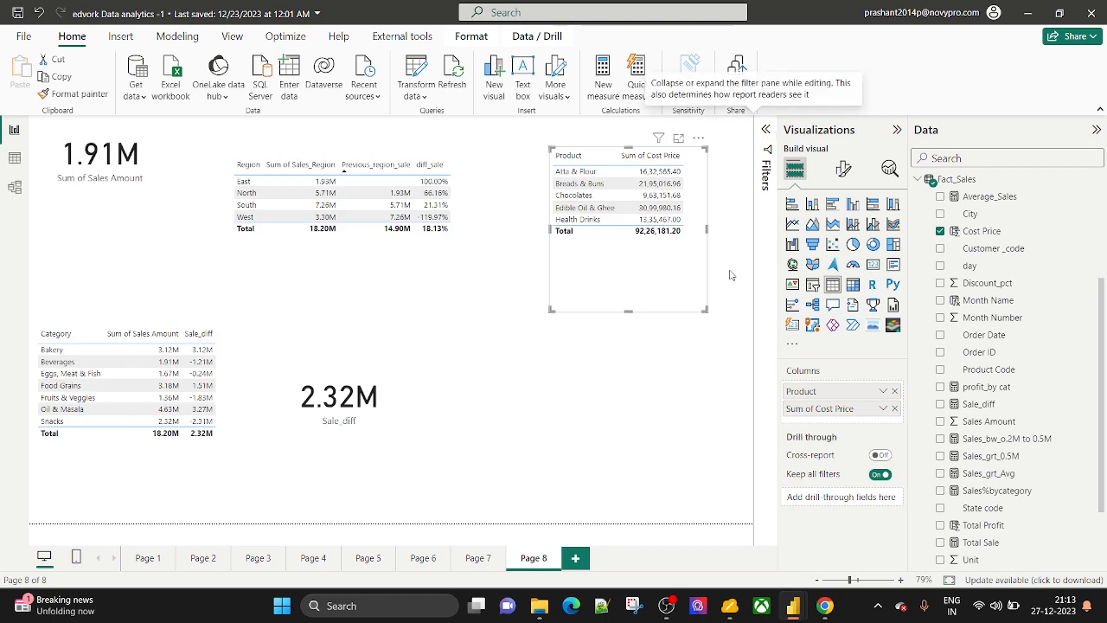
# Create a new Fact_Sales measure and begin its formula with Top_5_Product=TOPN(.
pyautogui.click(667, 372)
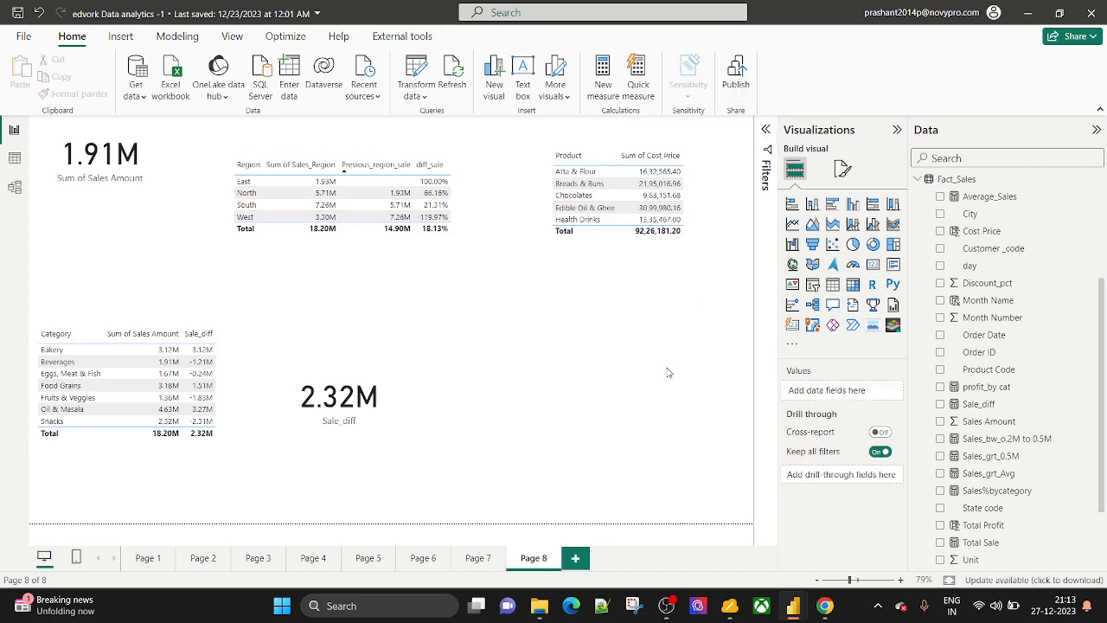
pyautogui.rightClick(999, 257)
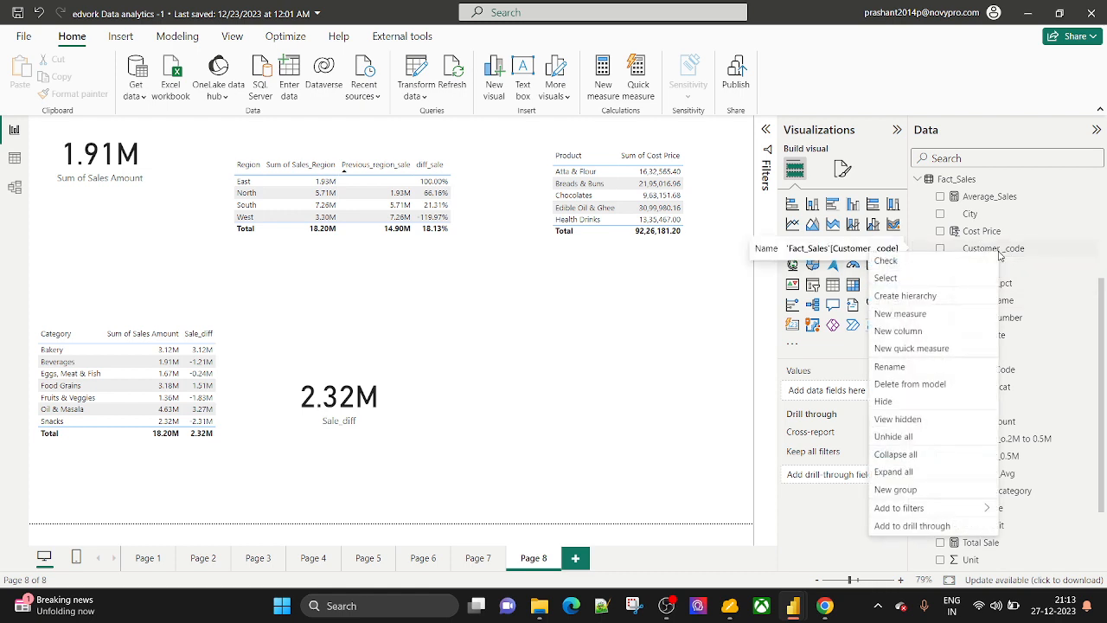
pyautogui.click(908, 316)
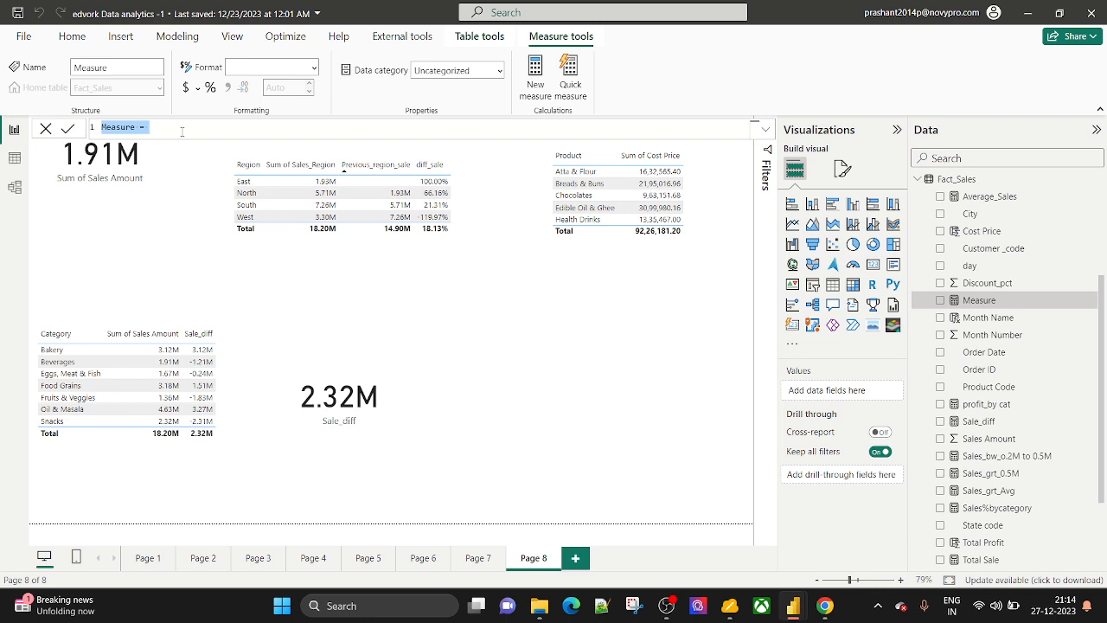
pyautogui.press('BackSpace')
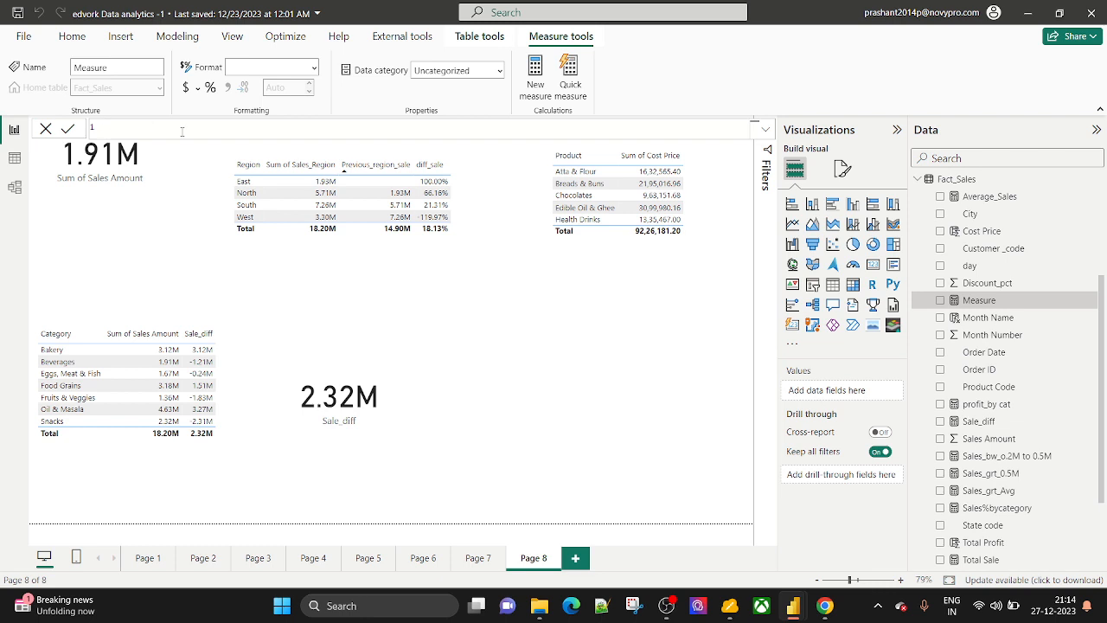
pyautogui.write('Top_5_Product=TO')
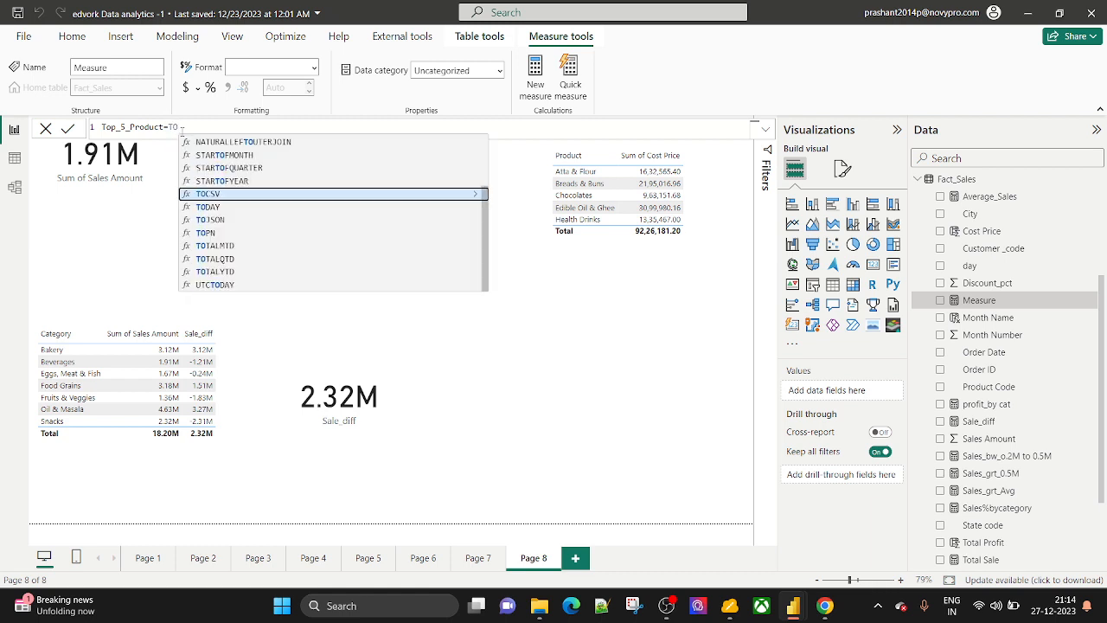
pyautogui.write('PN(')
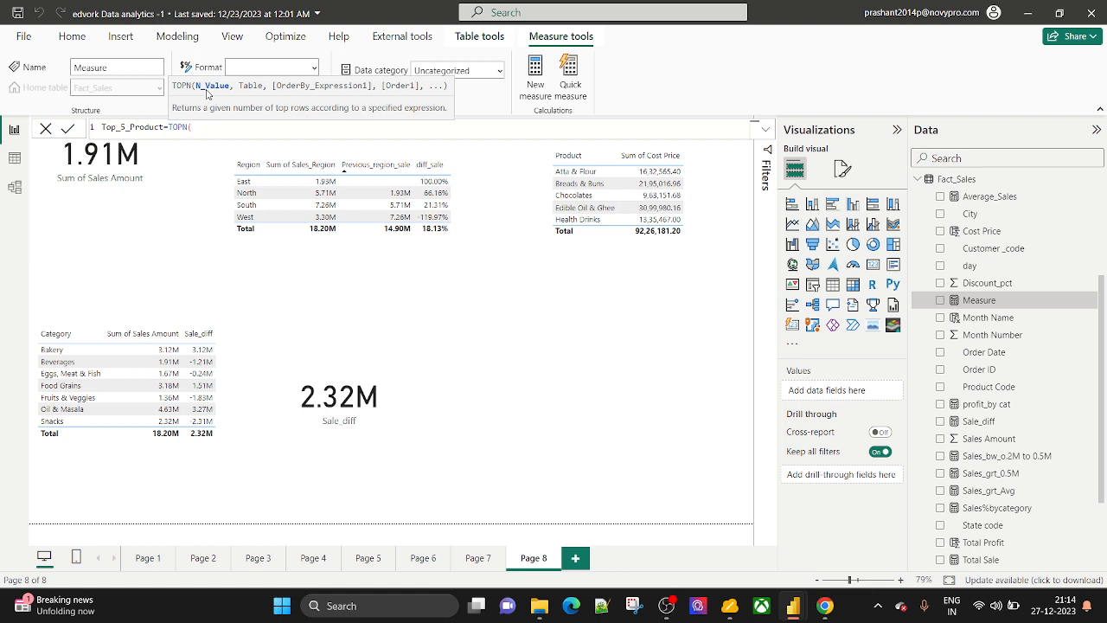
# Complete the formula as Top_5_Product=TOPN(10,Fact_Sales,Fact_Sales[Sales Amount],ASC).
pyautogui.write('10,')
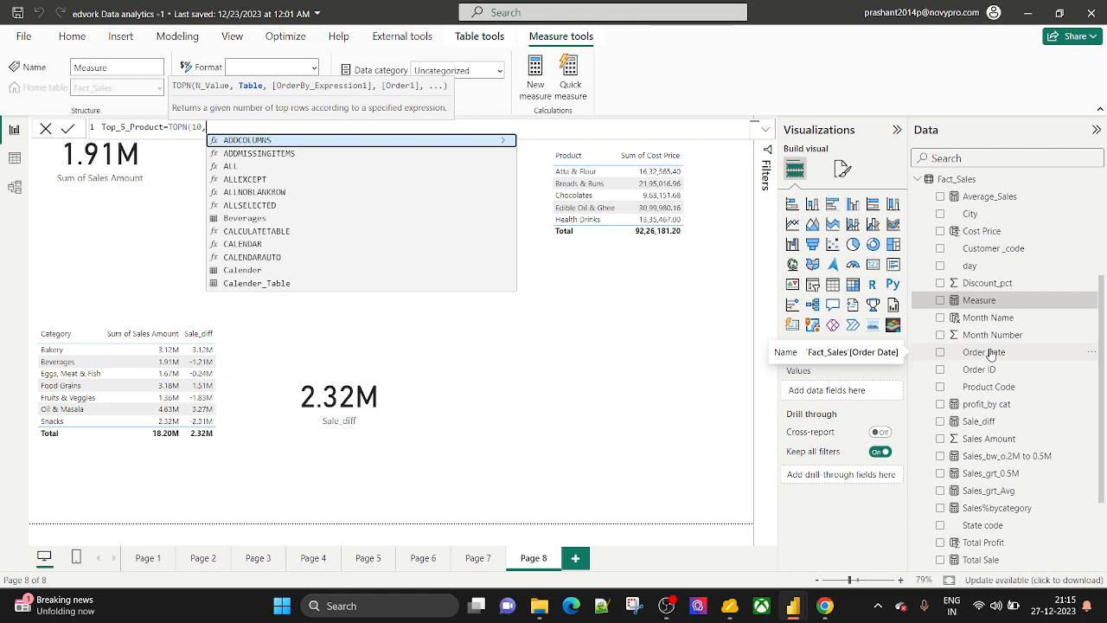
pyautogui.write('Fact_Sales')
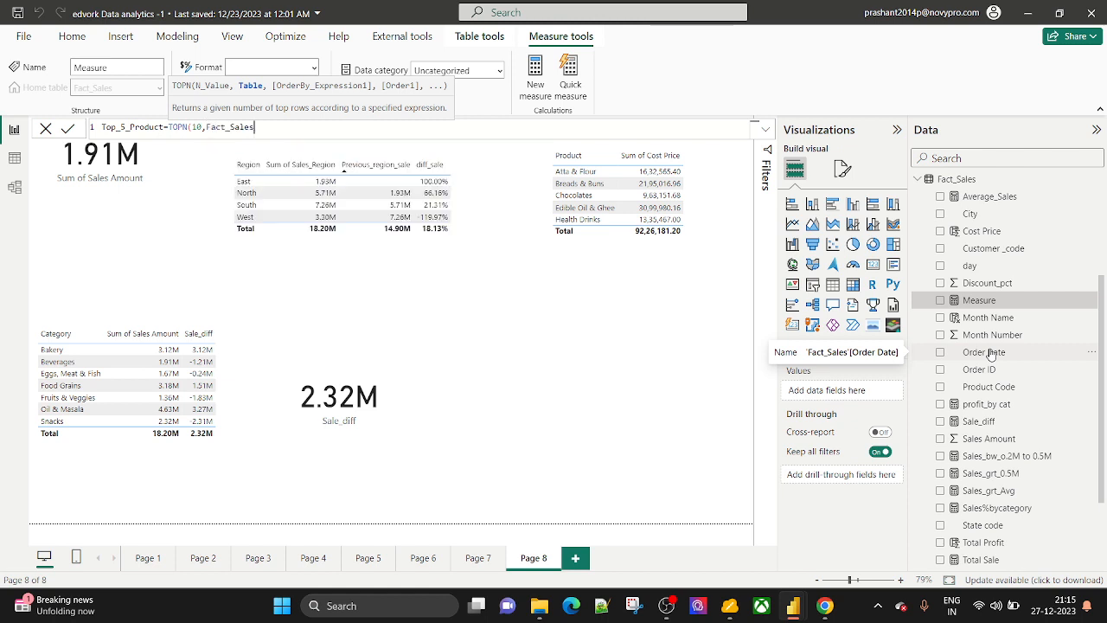
pyautogui.write(',')
pyautogui.write('SALE')
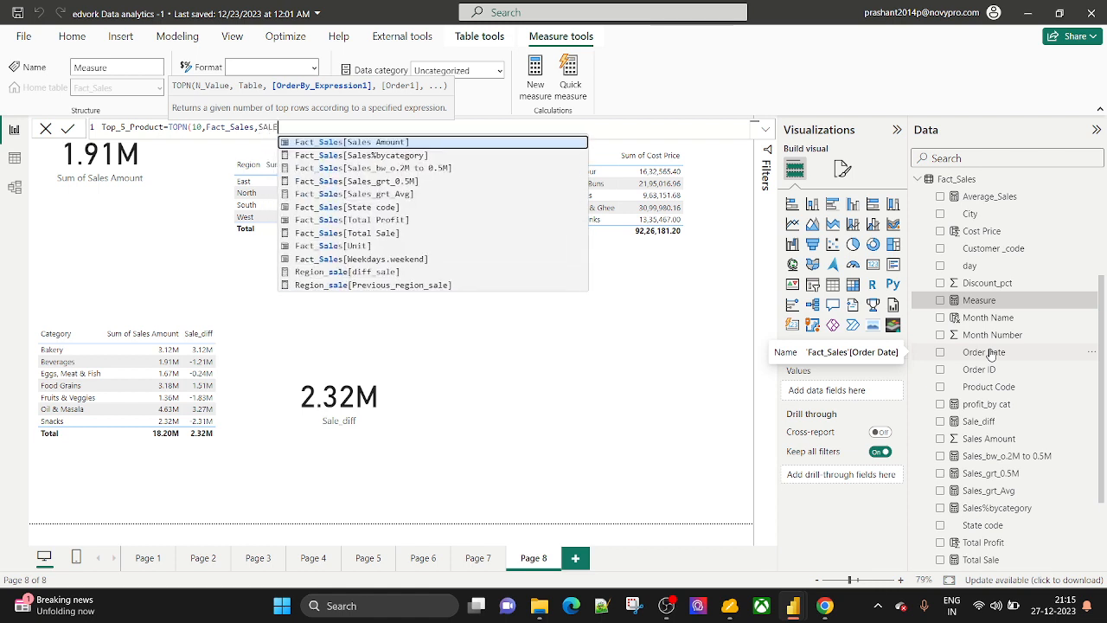
pyautogui.press('Tab')
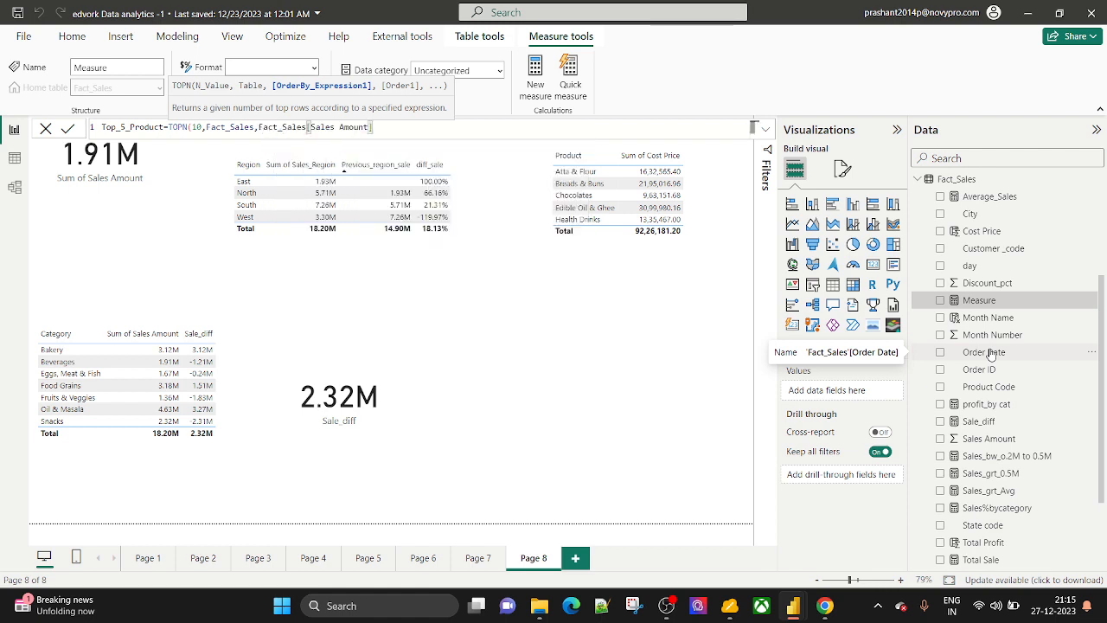
pyautogui.write(',')
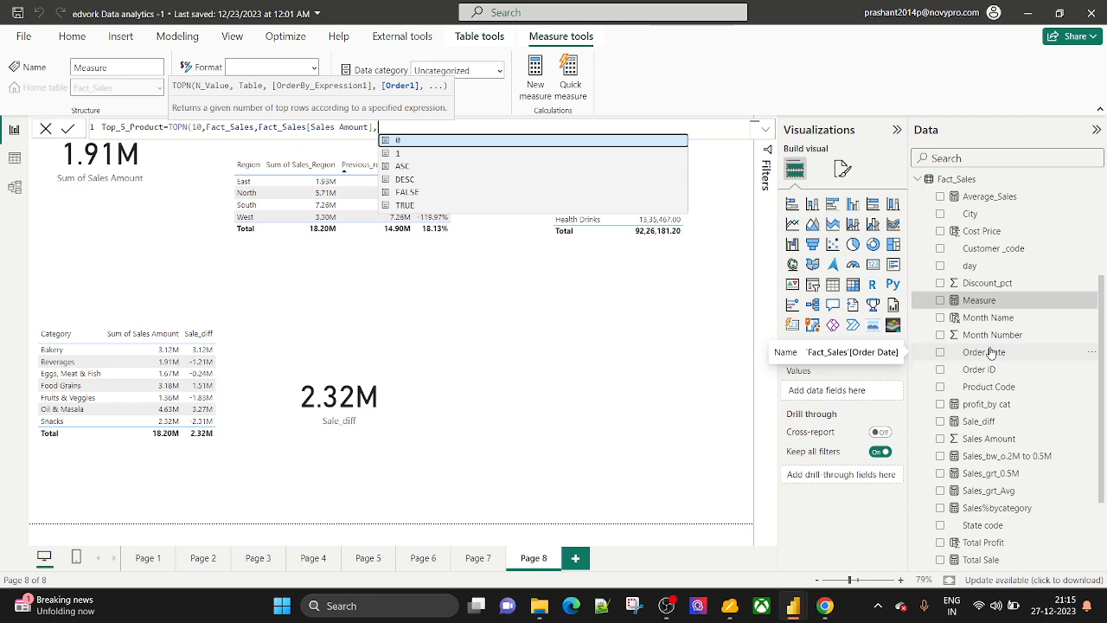
pyautogui.press('Down')
pyautogui.press('Down')
pyautogui.press('Tab')
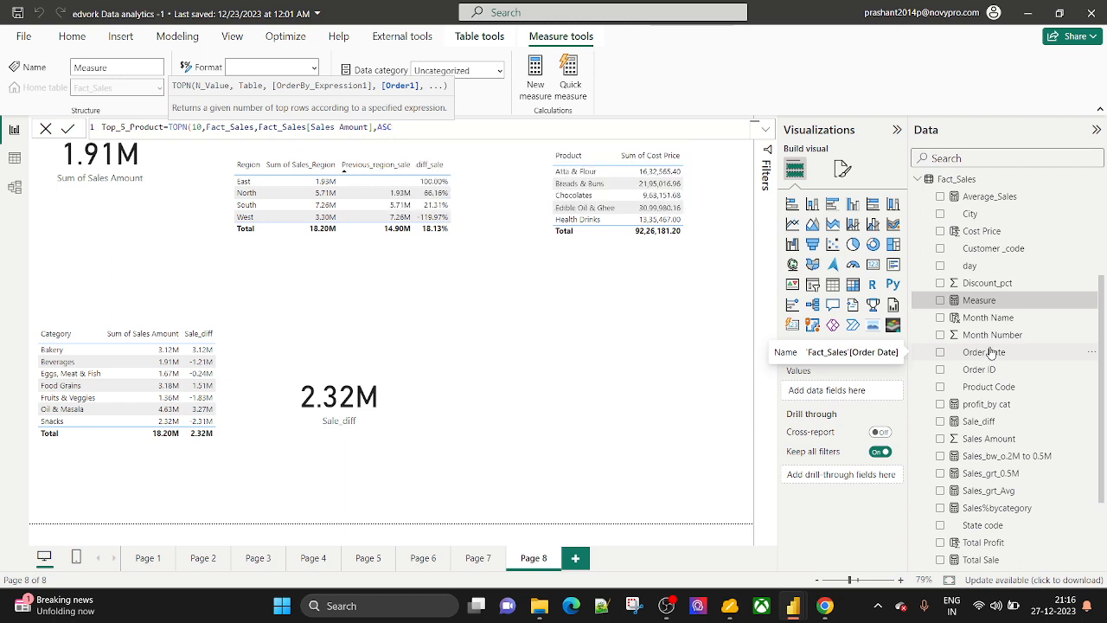
pyautogui.write(',')
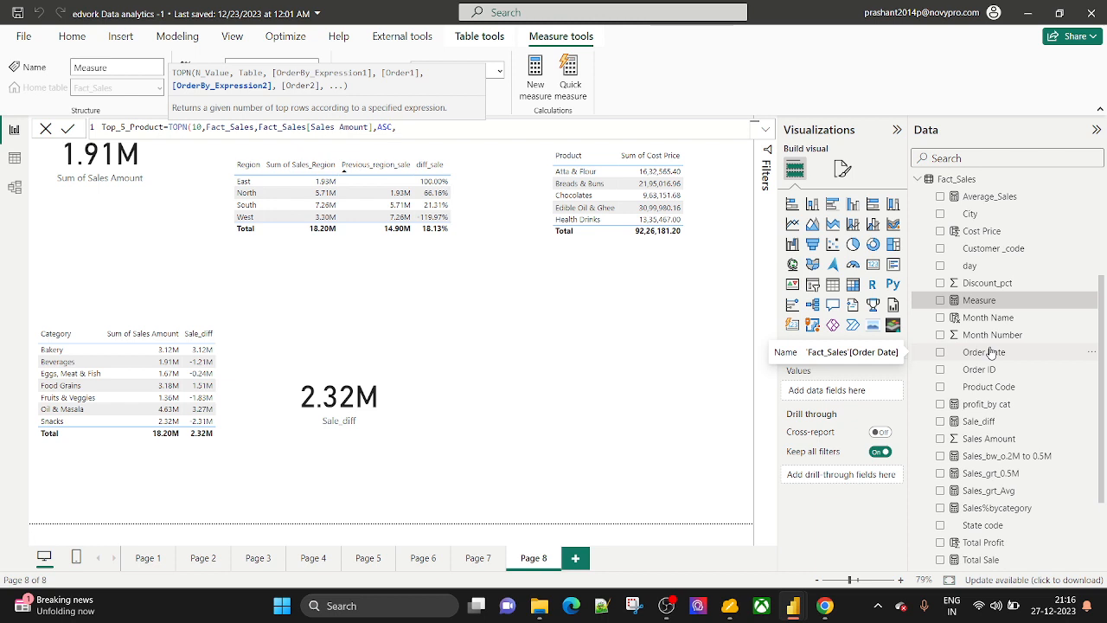
pyautogui.press('BackSpace')
pyautogui.write(')')
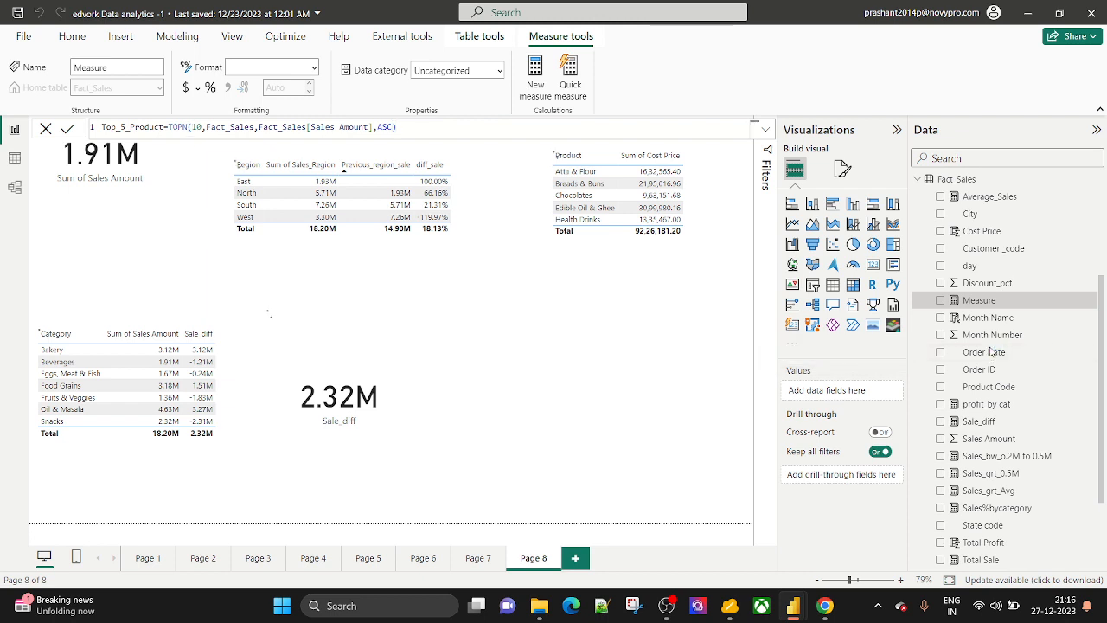
# Commit the Top_5_Product formula, then erase the erroring TOPN expression after the multiple-columns error.
pyautogui.press('Return')
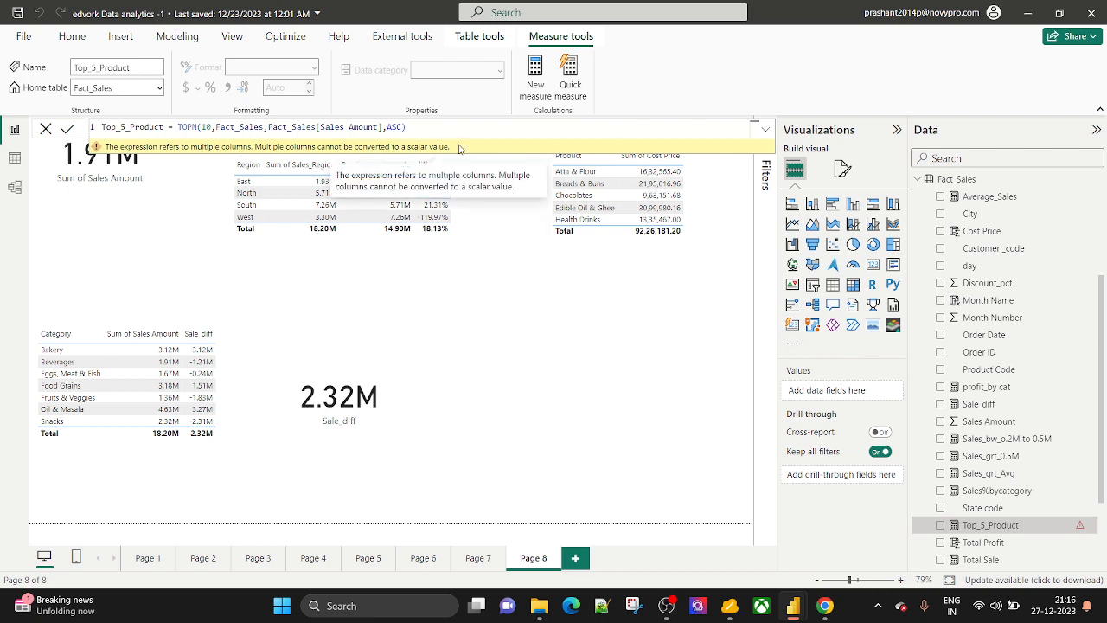
pyautogui.click(417, 127)
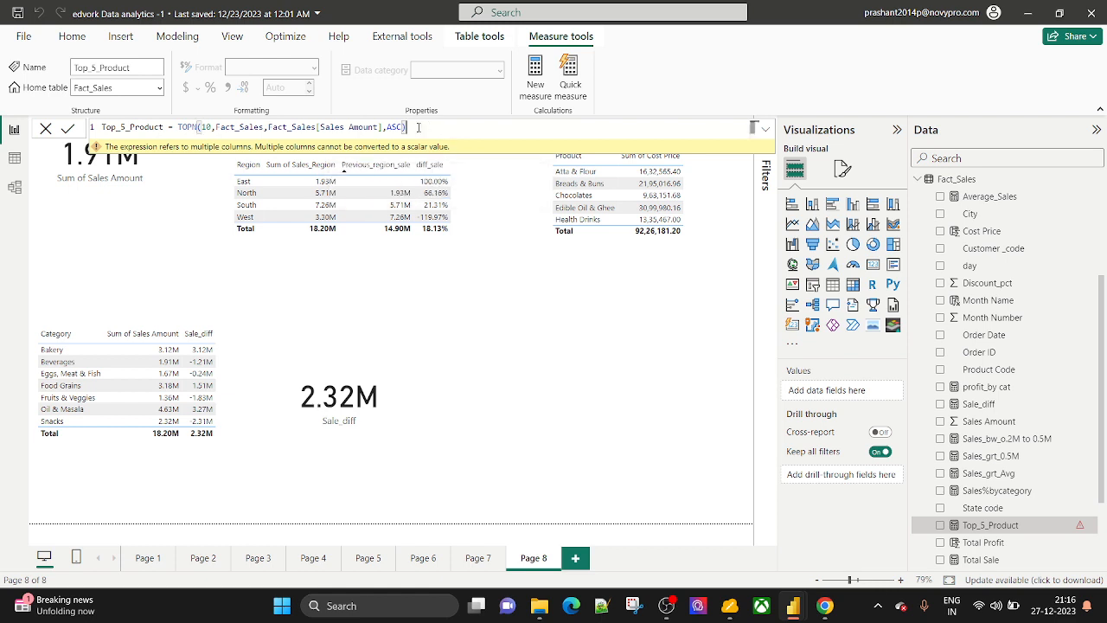
pyautogui.press('BackSpace')
pyautogui.press('BackSpace')
pyautogui.press('BackSpace')
pyautogui.press('BackSpace')
pyautogui.press('BackSpace')
pyautogui.press('BackSpace')
pyautogui.press('BackSpace')
pyautogui.press('BackSpace')
pyautogui.press('BackSpace')
pyautogui.press('BackSpace')
pyautogui.press('BackSpace')
pyautogui.press('BackSpace')
pyautogui.press('BackSpace')
pyautogui.press('BackSpace')
pyautogui.press('BackSpace')
pyautogui.press('BackSpace')
pyautogui.press('BackSpace')
pyautogui.press('BackSpace')
pyautogui.press('BackSpace')
pyautogui.press('BackSpace')
pyautogui.press('BackSpace')
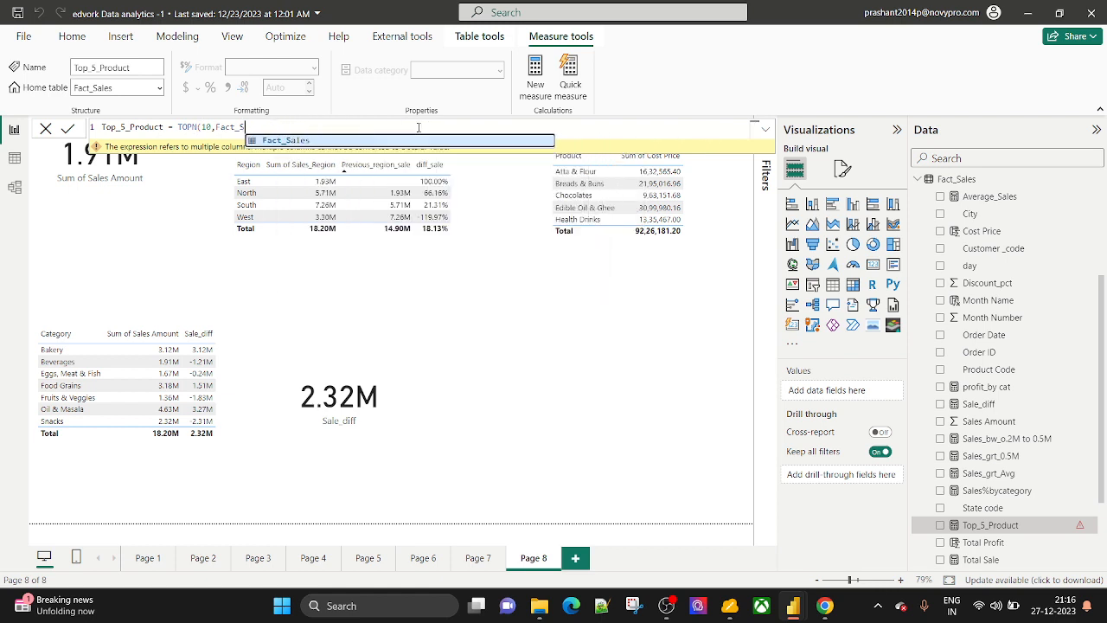
pyautogui.press('BackSpace')
pyautogui.press('BackSpace')
pyautogui.press('BackSpace')
pyautogui.press('BackSpace')
pyautogui.press('BackSpace')
pyautogui.press('BackSpace')
pyautogui.press('BackSpace')
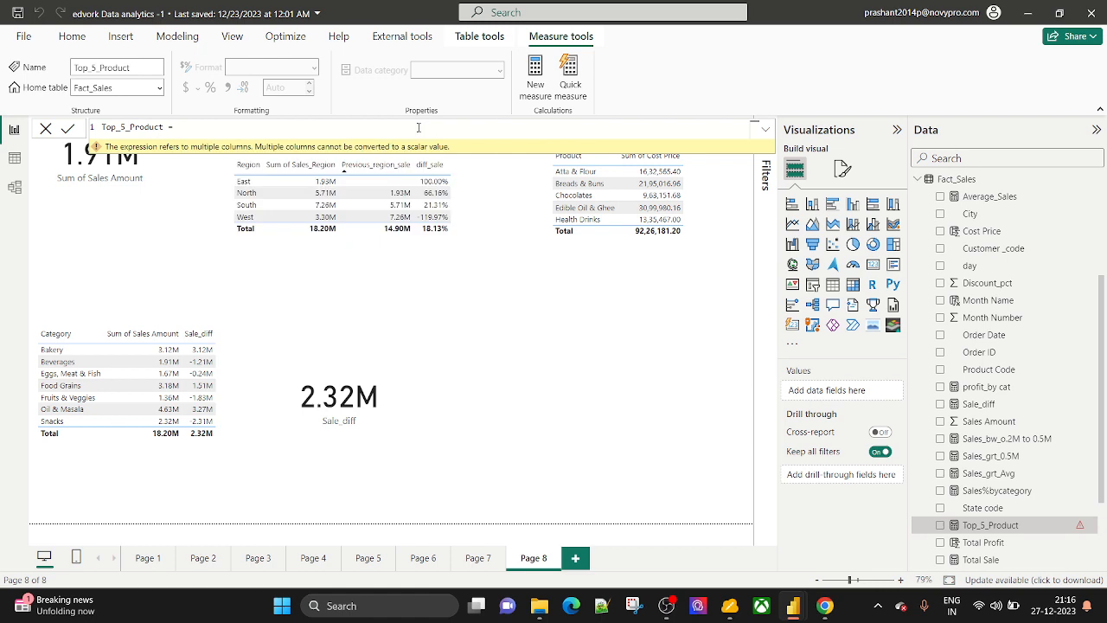
pyautogui.write('t')
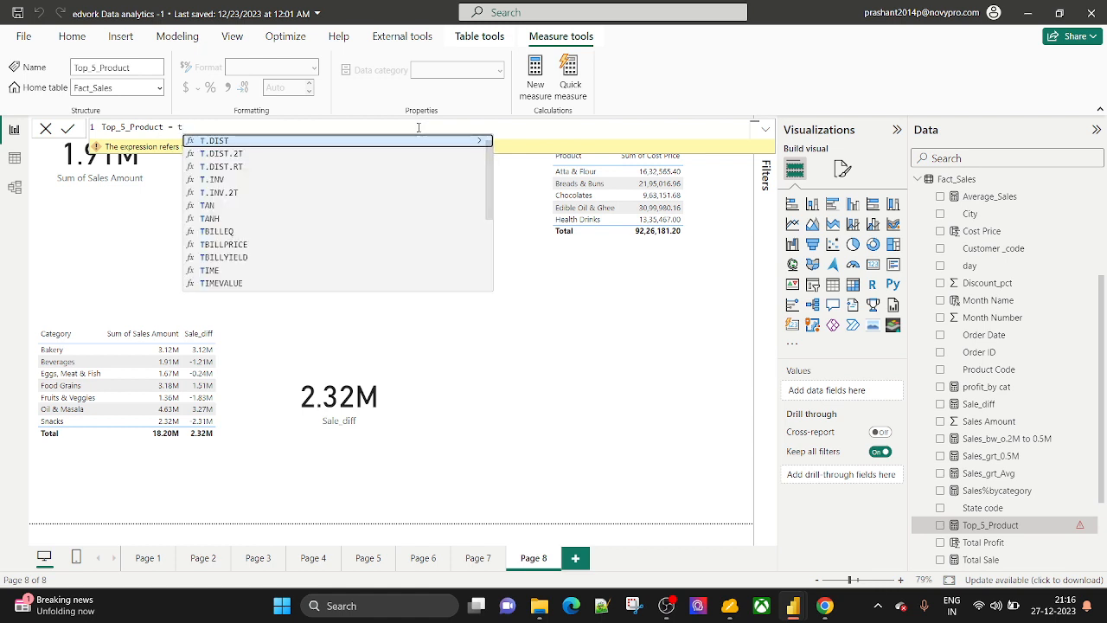
pyautogui.press('BackSpace')
# Start the new formula as TOPN(10,SUMMARIZE(Dim_Product.
pyautogui.write('TOPN')
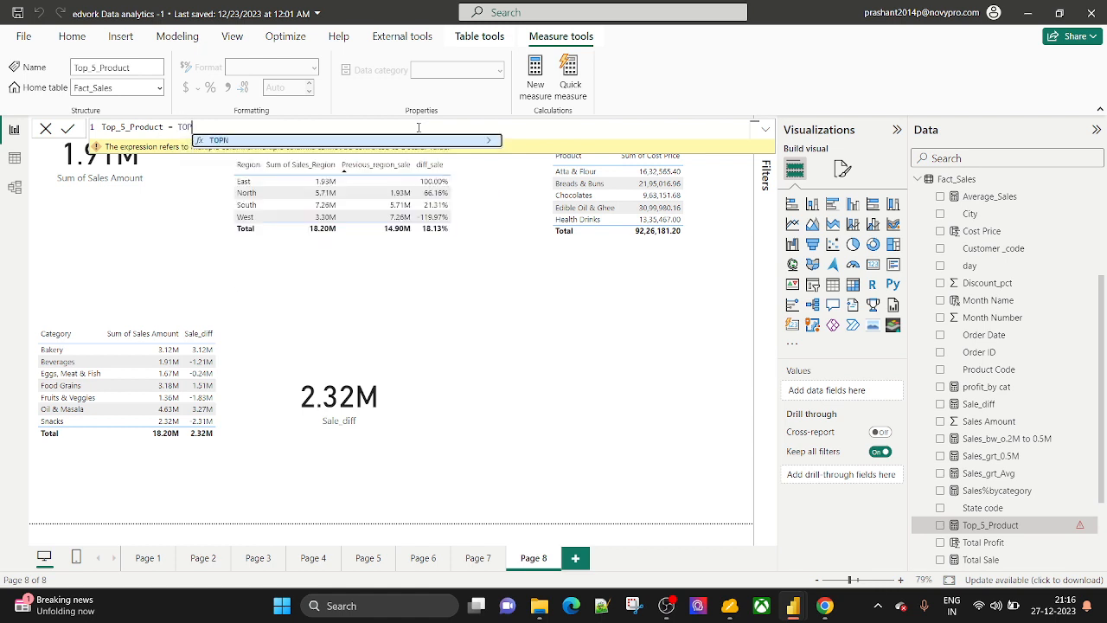
pyautogui.write('(10,')
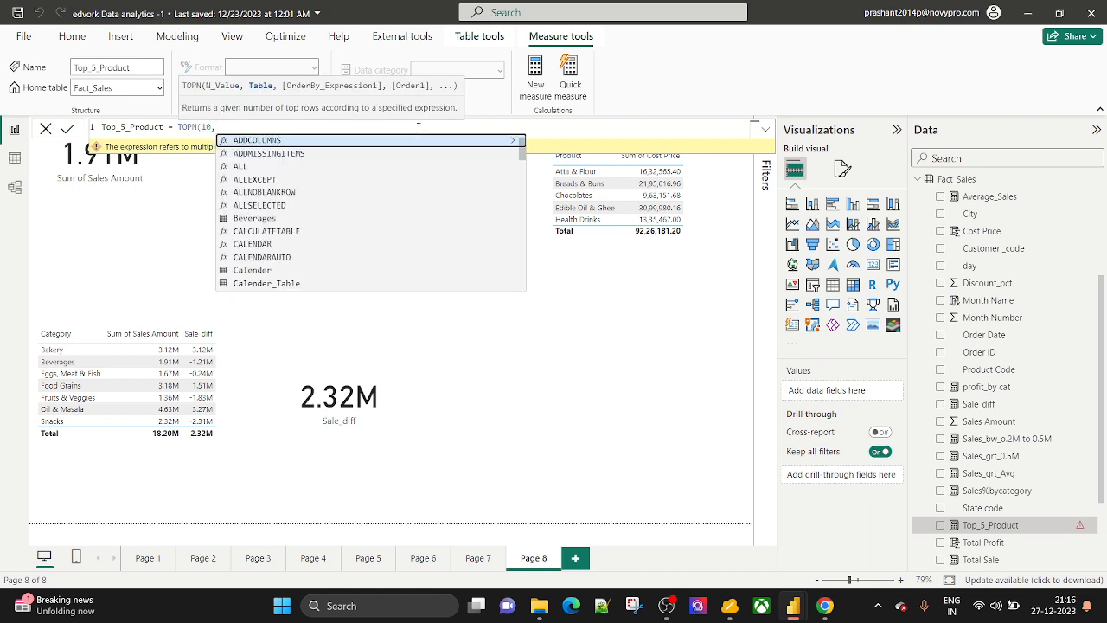
pyautogui.write('SUM')
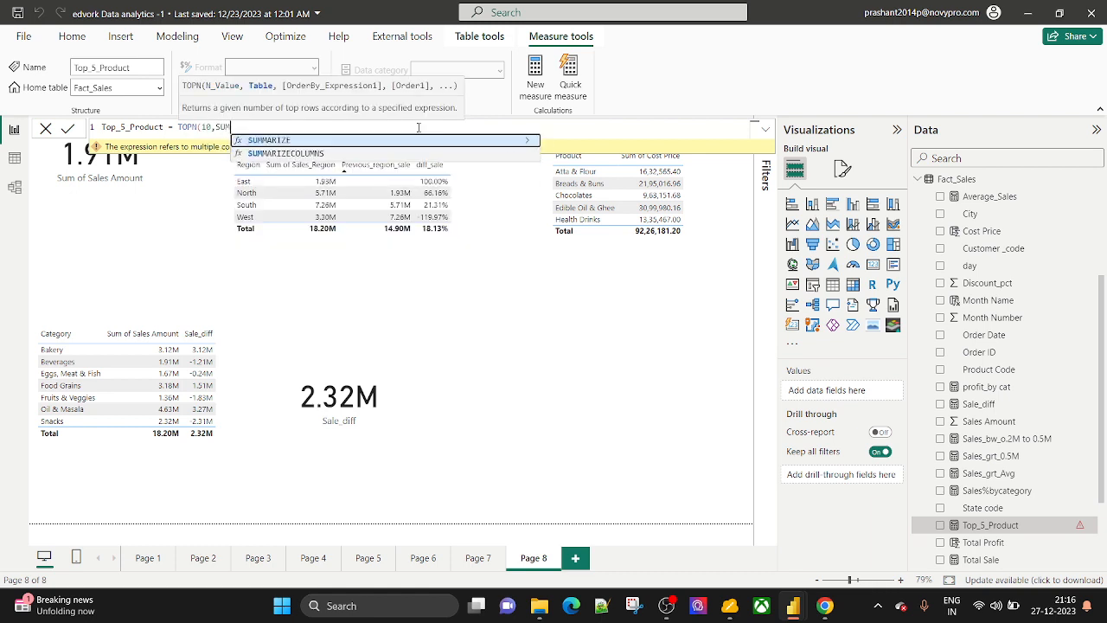
pyautogui.press('Tab')
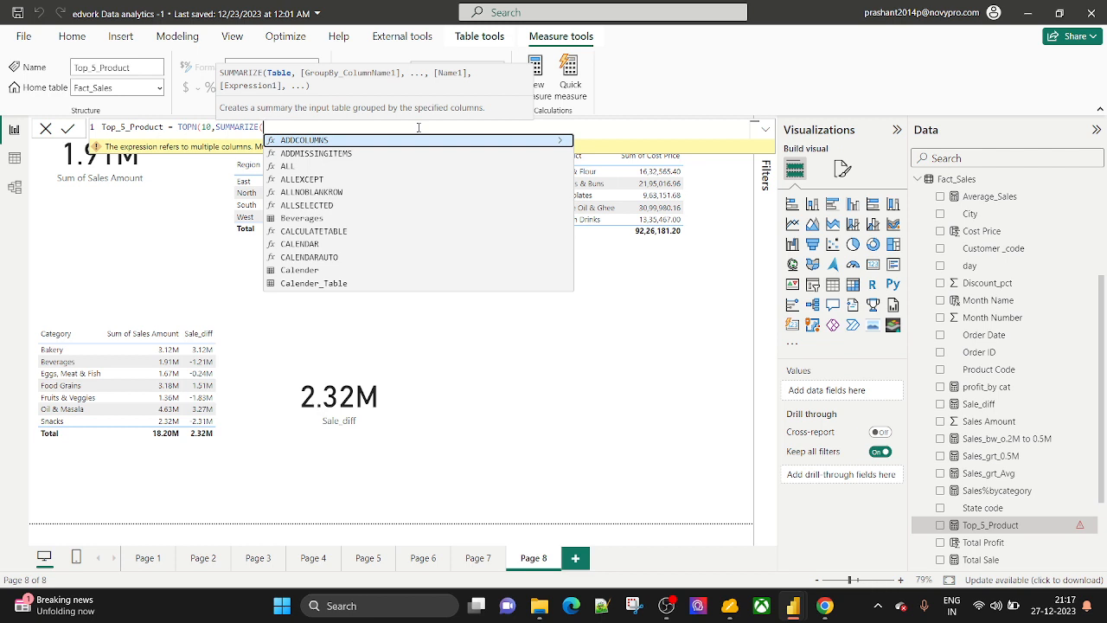
pyautogui.write('DIM')
pyautogui.press('Down')
pyautogui.press('Tab')
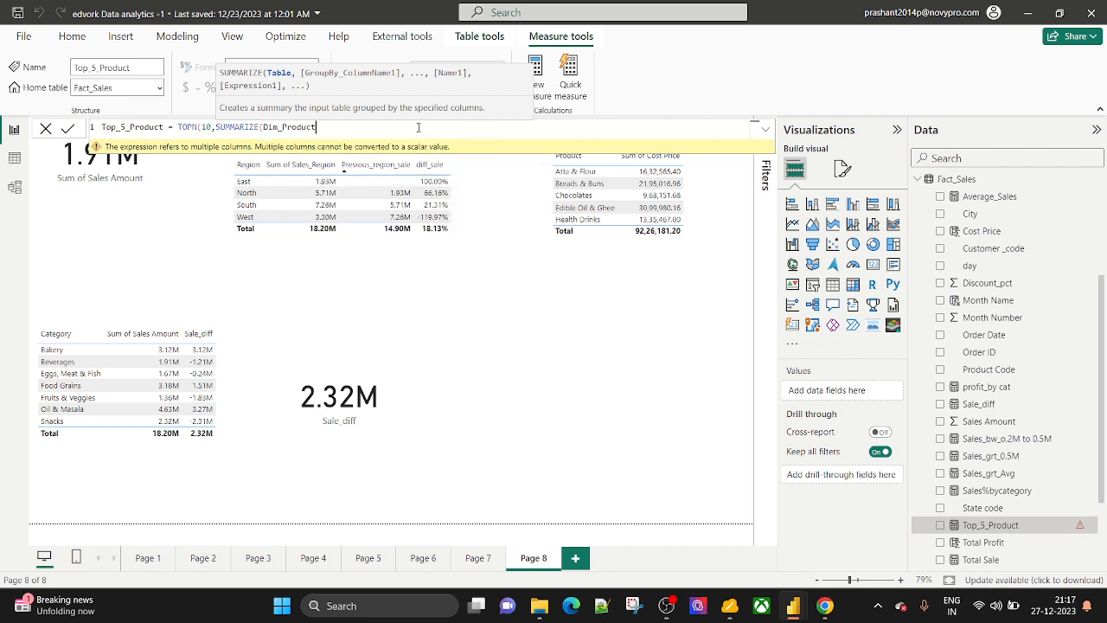
# Add Dim_Product[Product] as the group-by column and begin a "Sales Price" SUM column.
pyautogui.write(',')
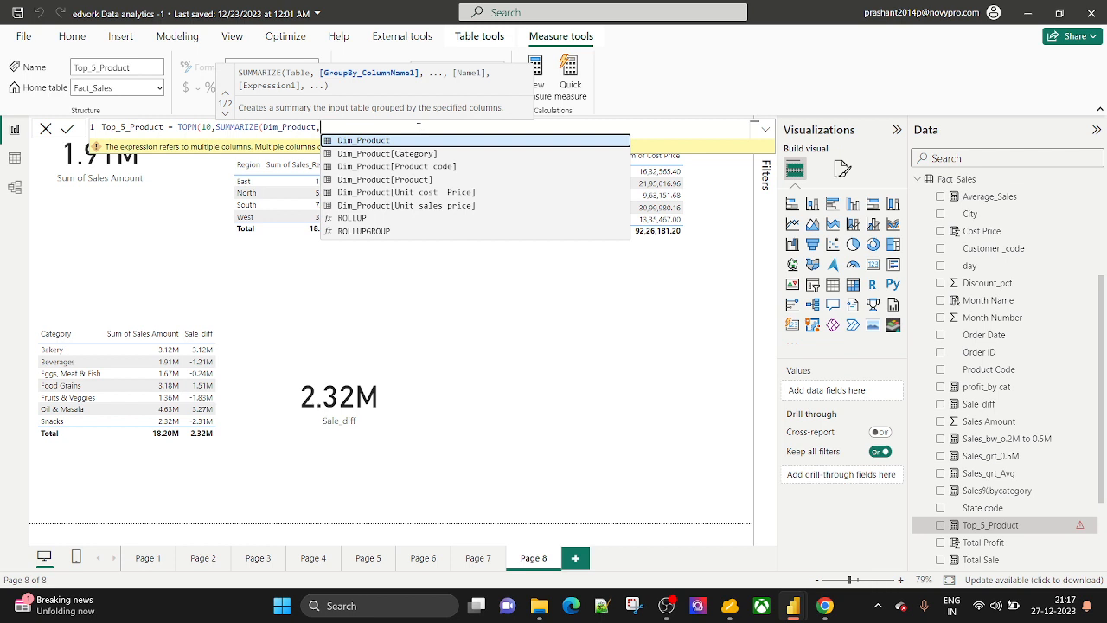
pyautogui.press('Down')
pyautogui.press('Down')
pyautogui.press('Down')
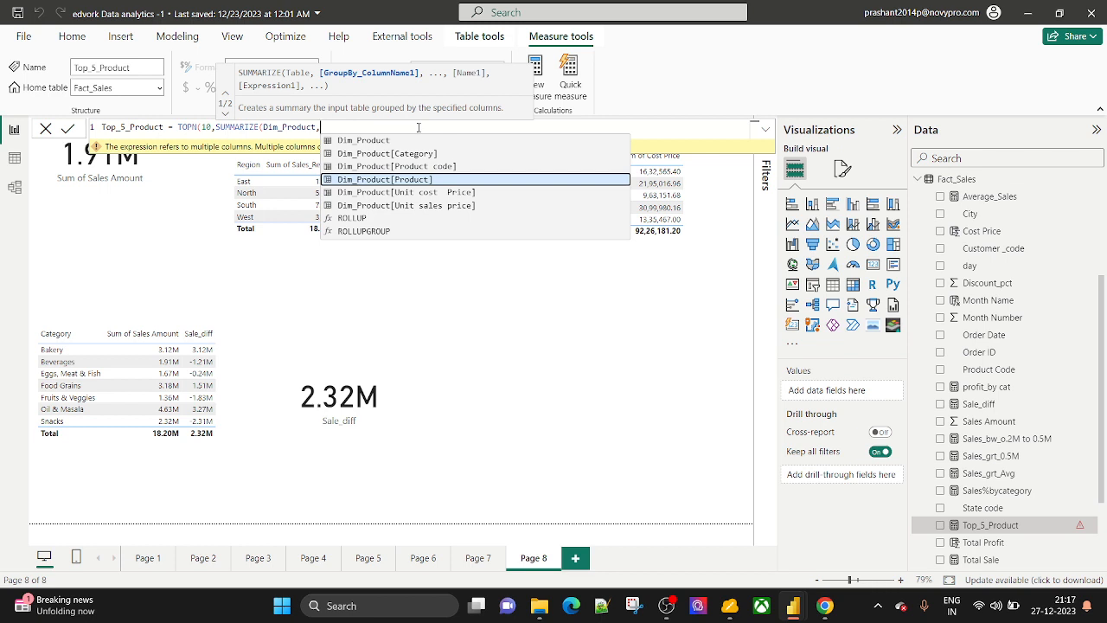
pyautogui.press('Tab')
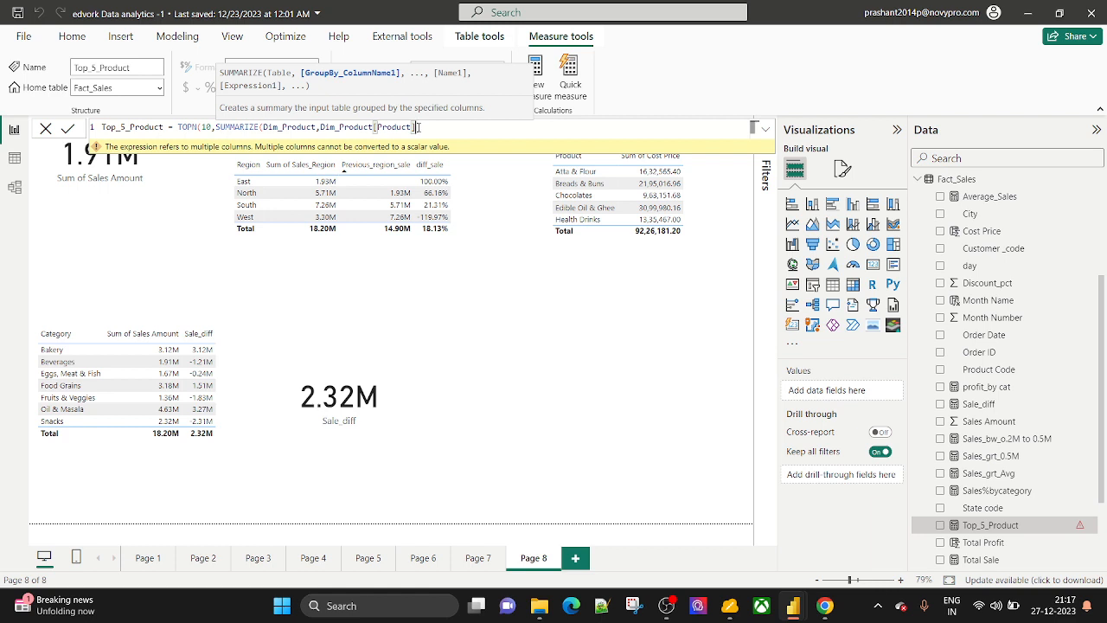
pyautogui.write(',')
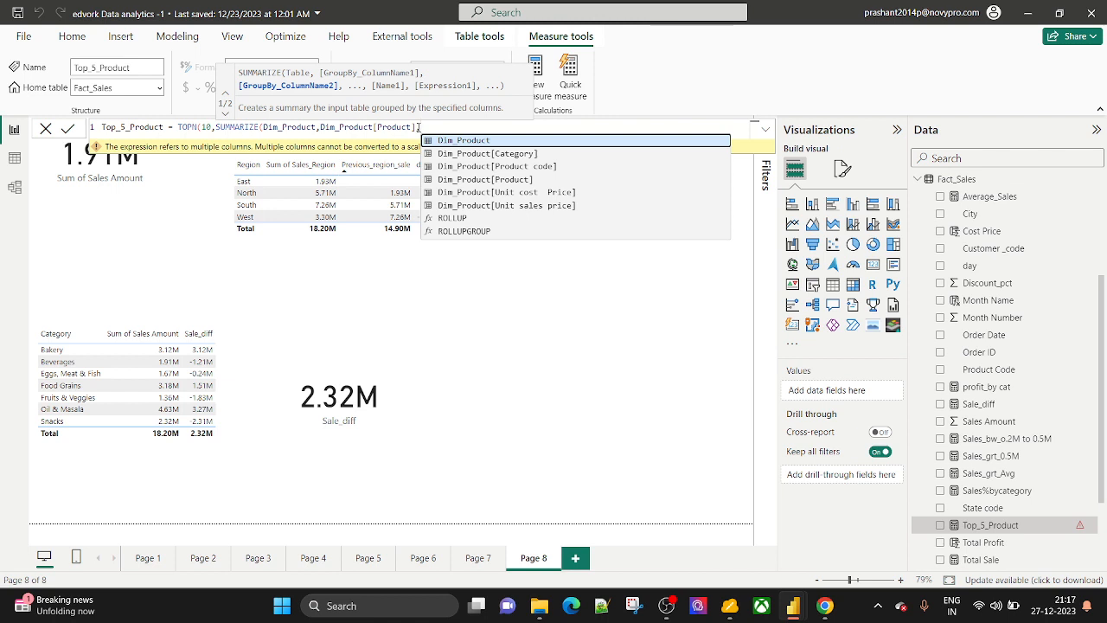
pyautogui.write('Sales')
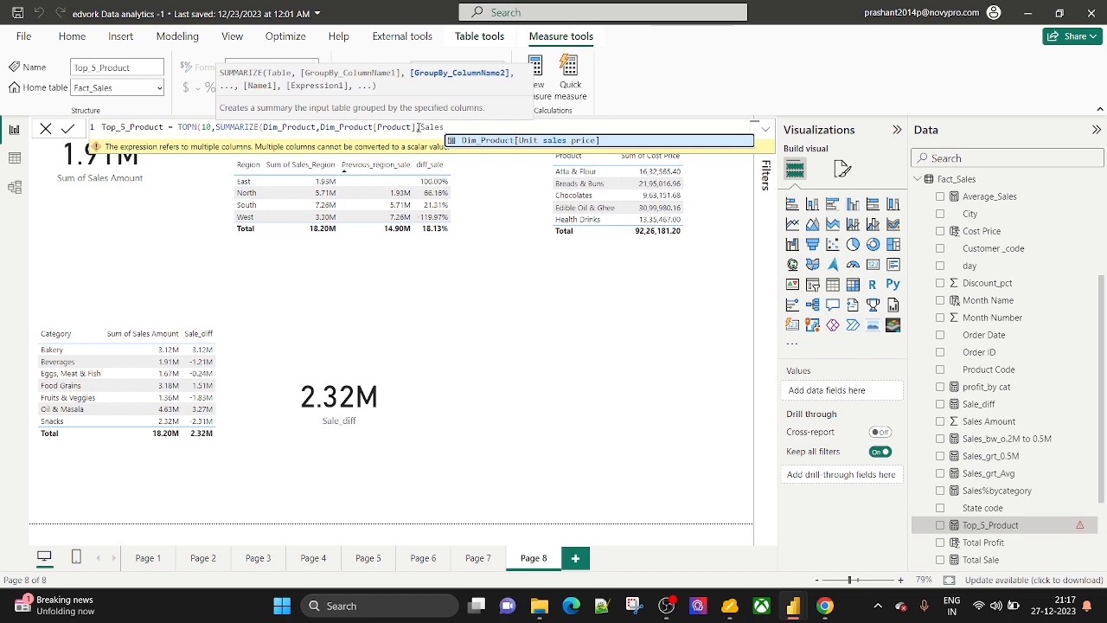
pyautogui.press('BackSpace')
pyautogui.press('BackSpace')
pyautogui.press('BackSpace')
pyautogui.press('BackSpace')
pyautogui.press('BackSpace')
pyautogui.write(',"')
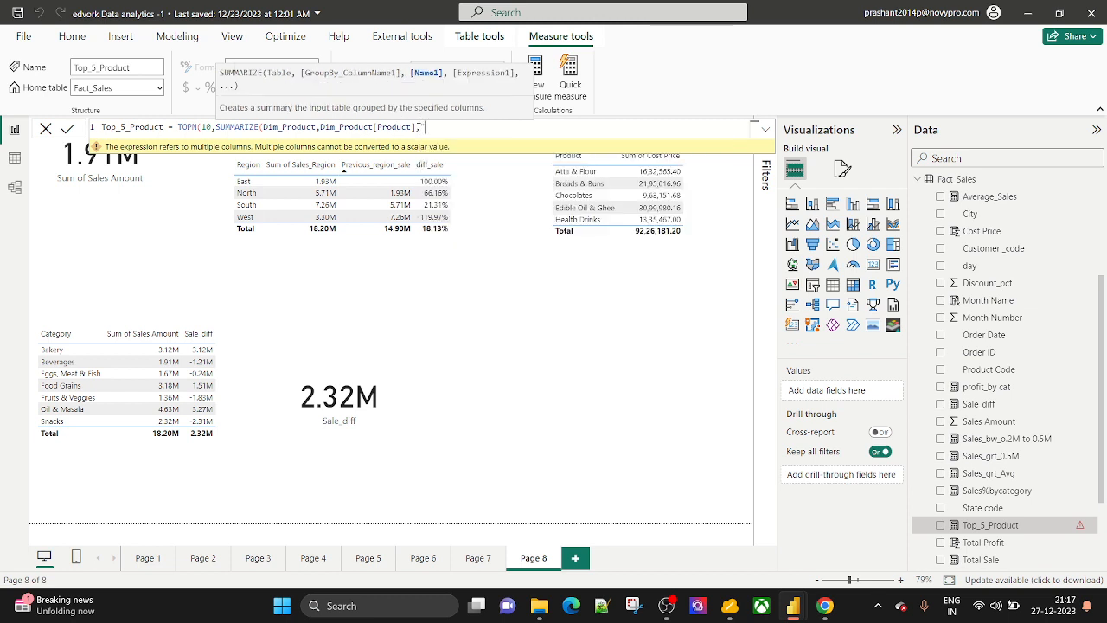
pyautogui.write('Sales Price",SUM(')
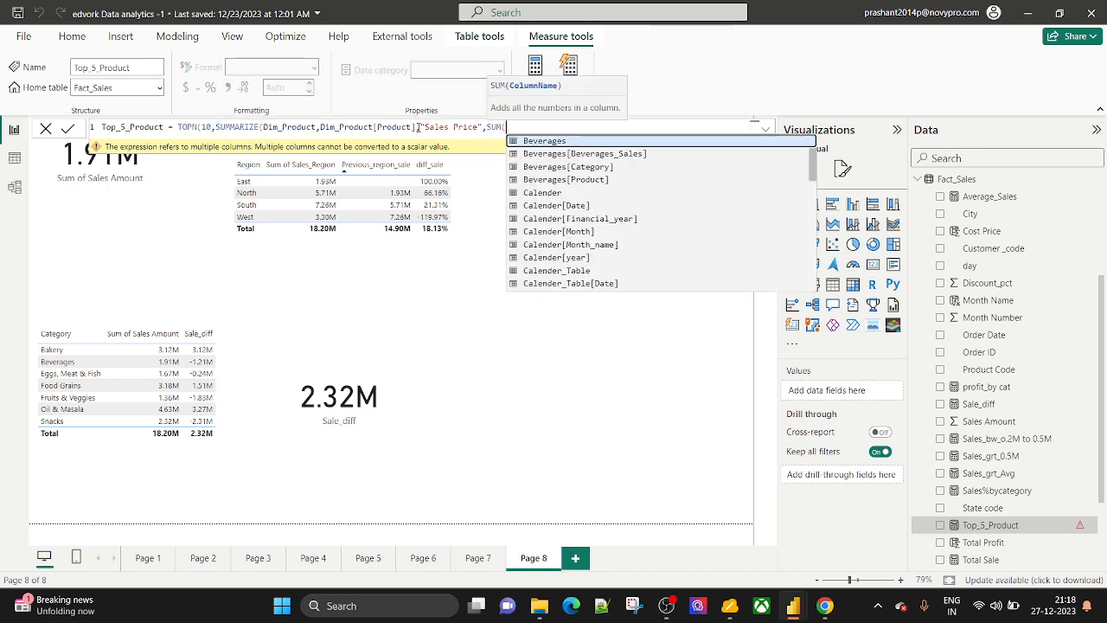
pyautogui.write('fac')
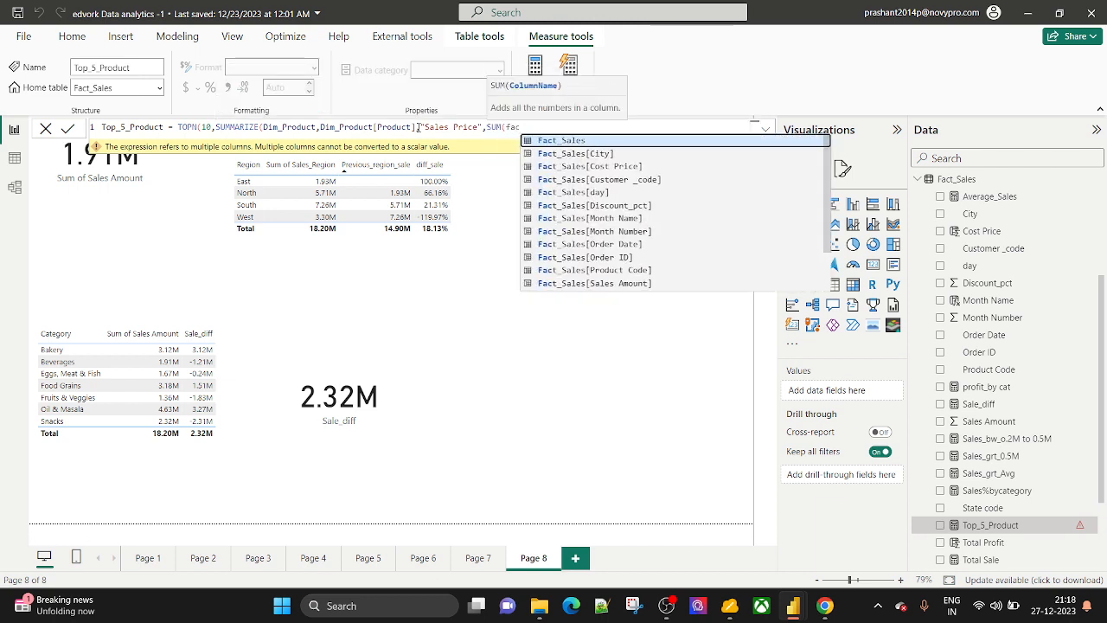
# Sum Fact_Sales[Sales Amount] for Sales Price, then order TOPN by Dim_Product[Product] ASC.
pyautogui.press('Down')
pyautogui.press('Down')
pyautogui.press('Down')
pyautogui.press('Down')
pyautogui.press('Down')
pyautogui.press('Down')
pyautogui.press('Down')
pyautogui.press('Down')
pyautogui.press('Down')
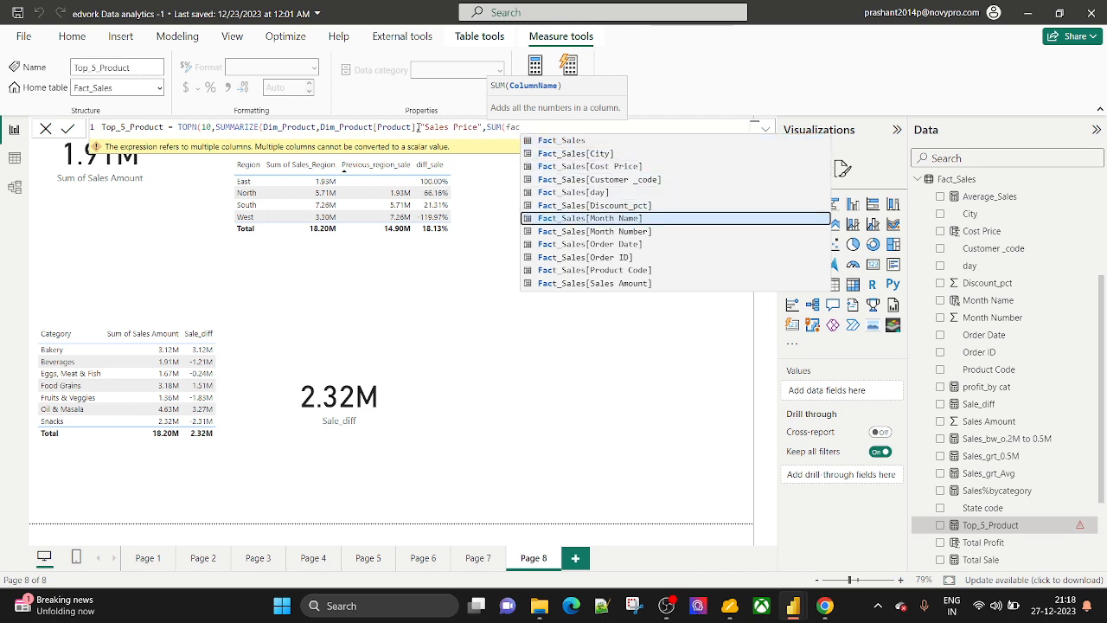
pyautogui.press('Down')
pyautogui.press('Down')
pyautogui.press('Tab')
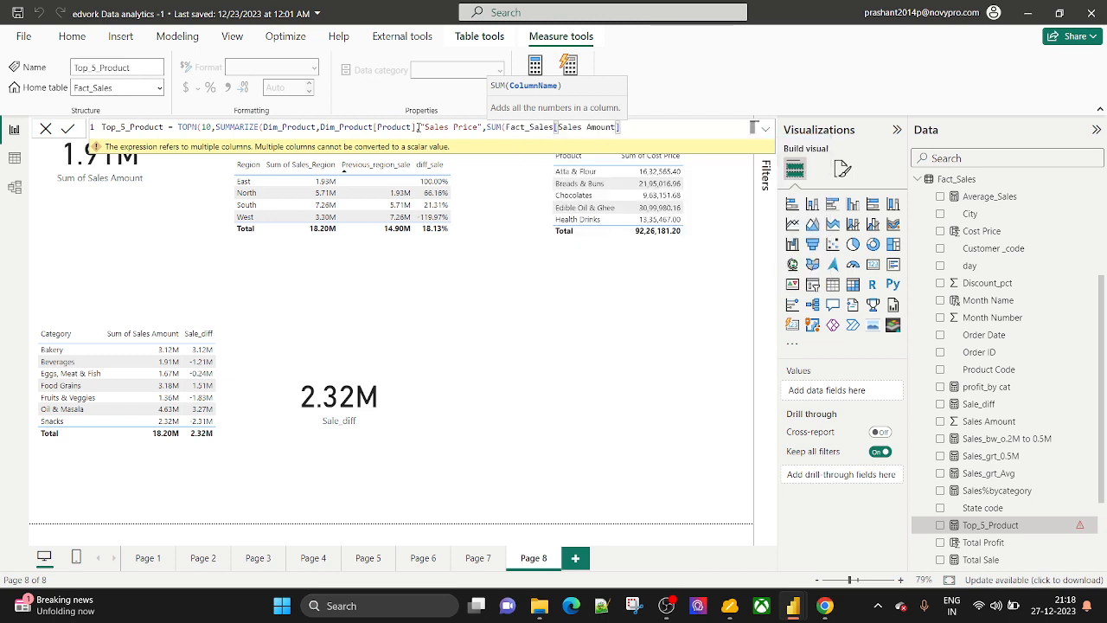
pyautogui.write(')')
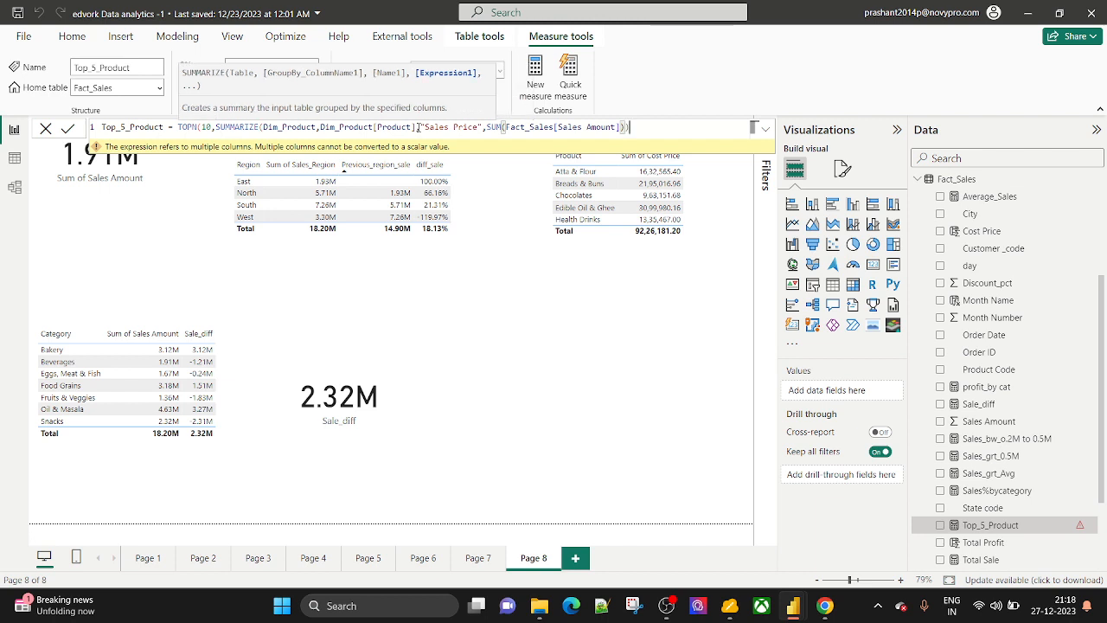
pyautogui.write(')')
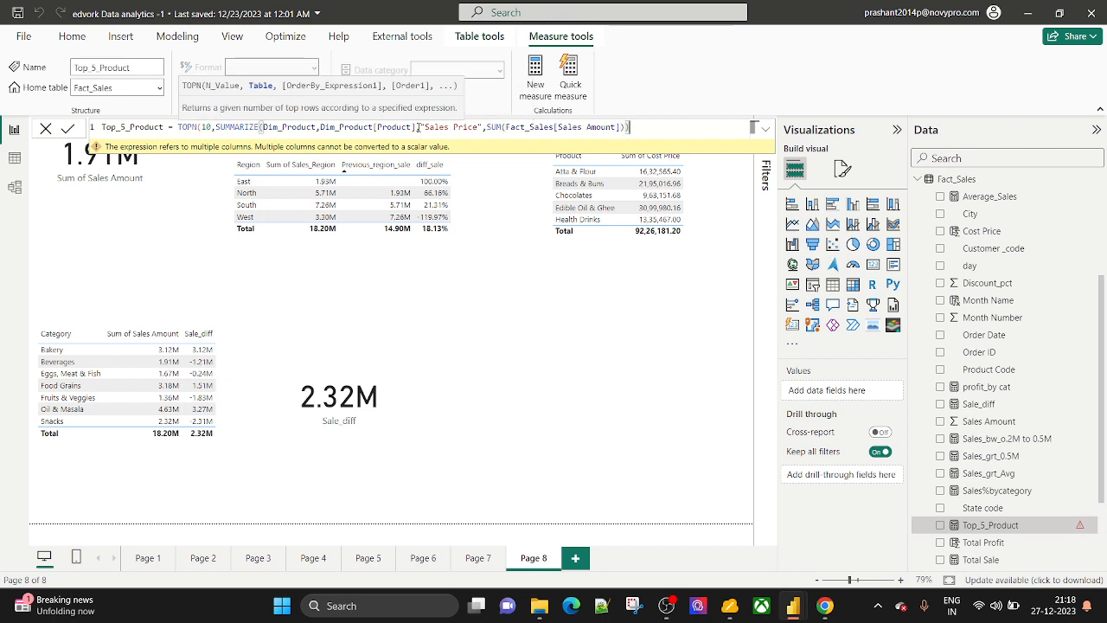
pyautogui.write(',')
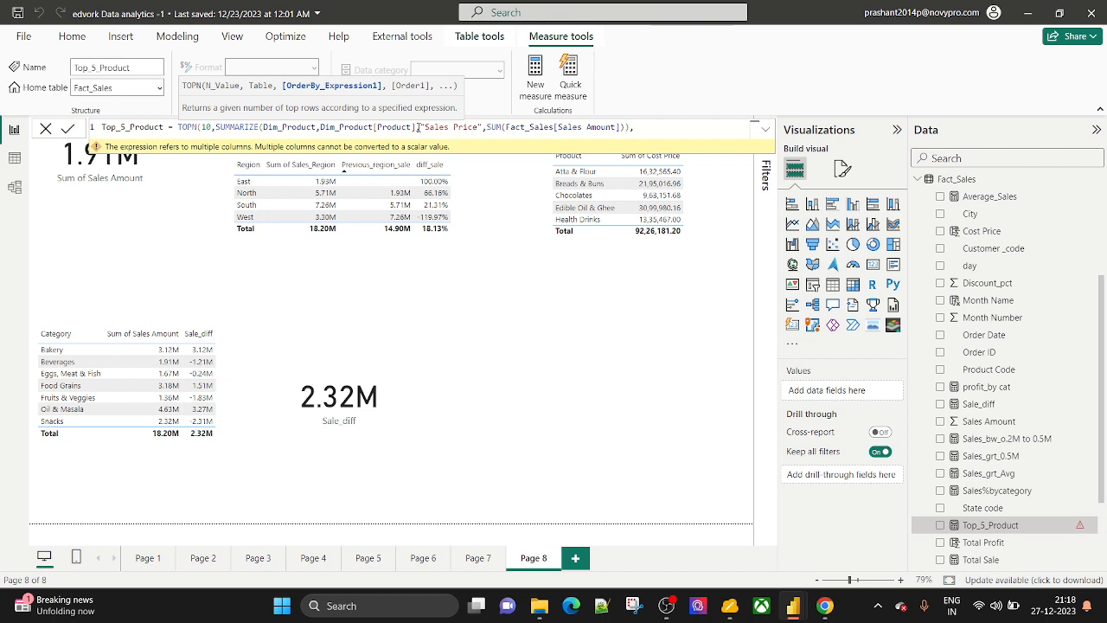
pyautogui.write('pro')
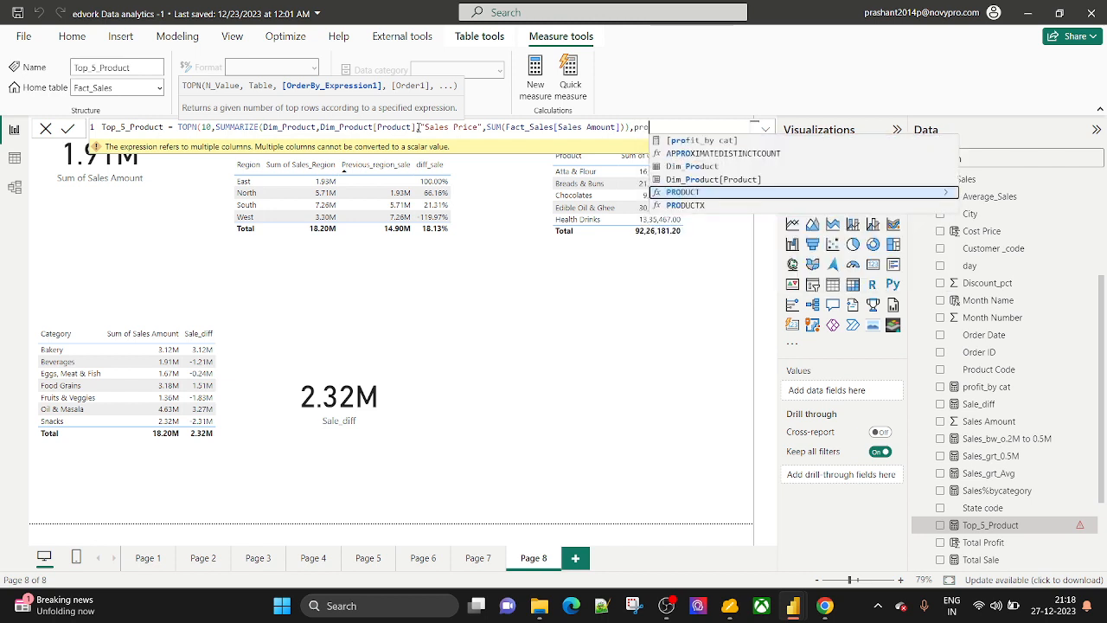
pyautogui.press('Up')
pyautogui.press('Tab')
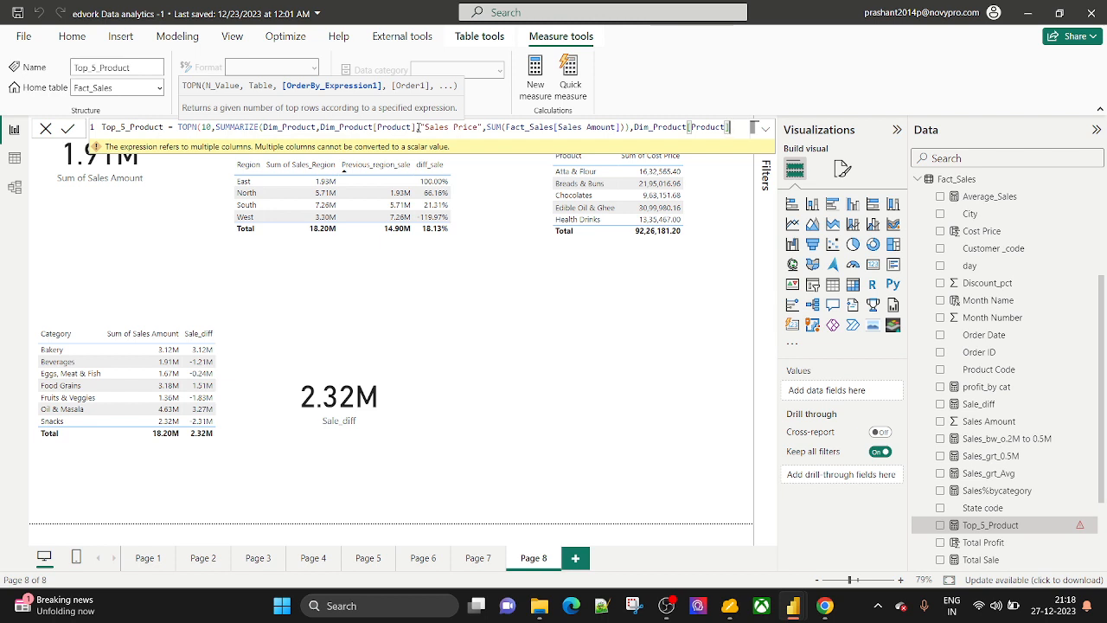
pyautogui.write(',')
pyautogui.press('Down')
pyautogui.press('Down')
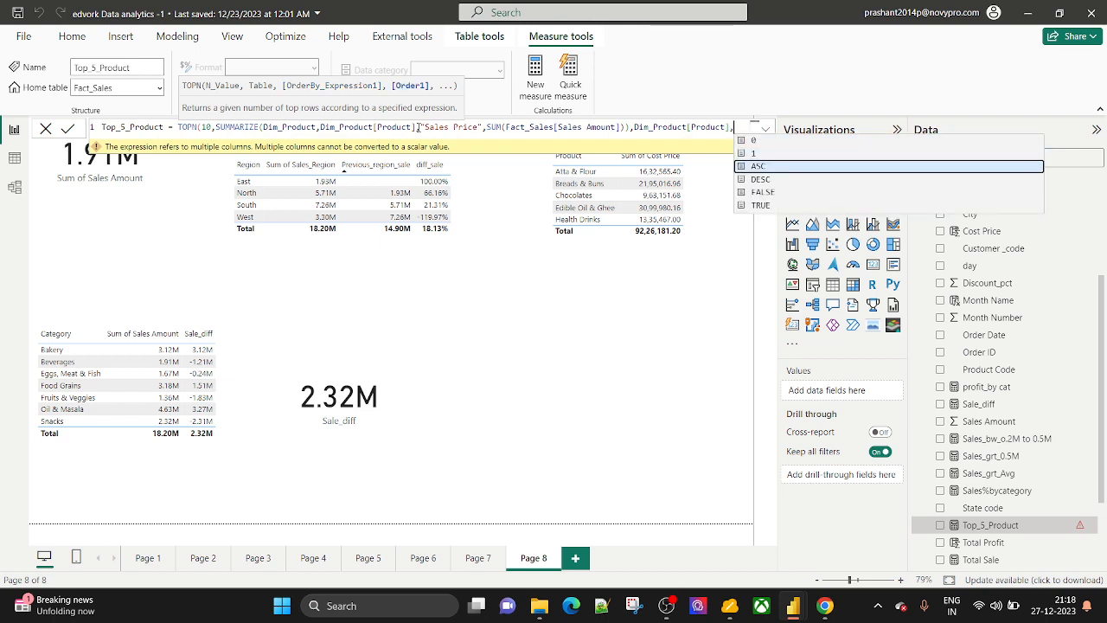
pyautogui.press('Tab')
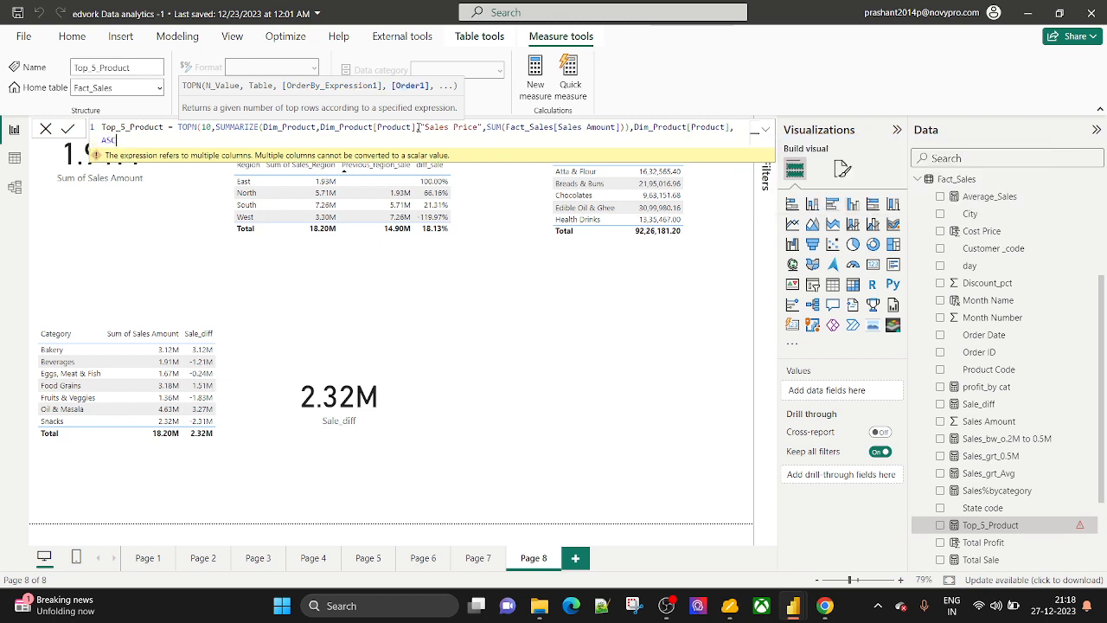
pyautogui.write(')')
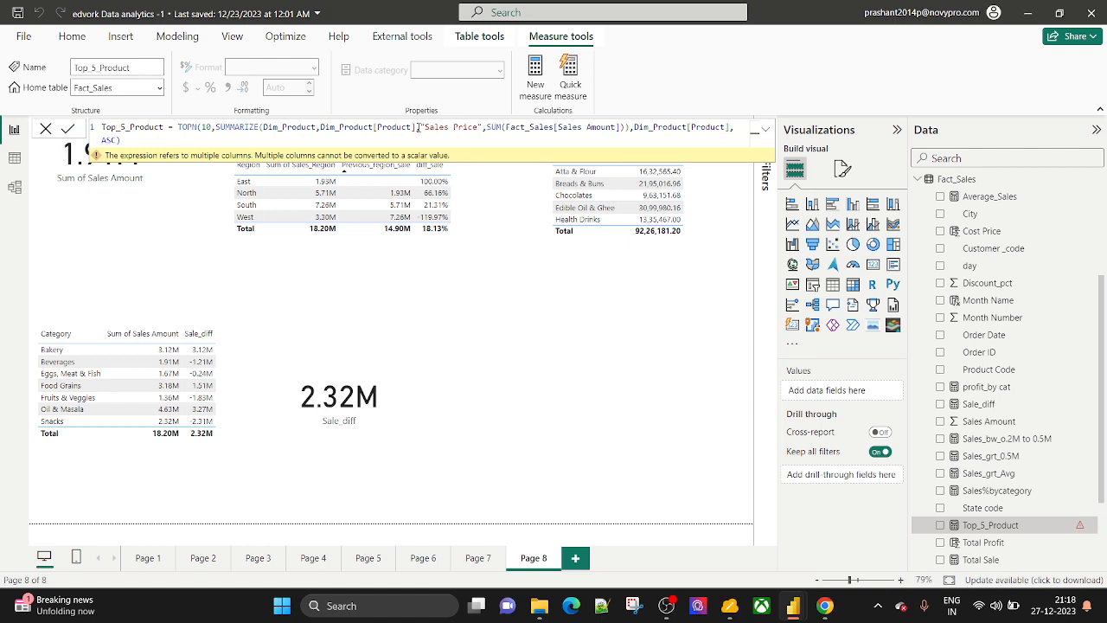
# Check which parentheses close TOPN and SUMMARIZE in the Top_5_Product formula.
pyautogui.click(135, 139)
pyautogui.click(628, 128)
pyautogui.click(125, 142)
# Open the second_batch_Powerbi report from File Explorer, then return to edvork Data analytics -1.
pyautogui.click(539, 610)
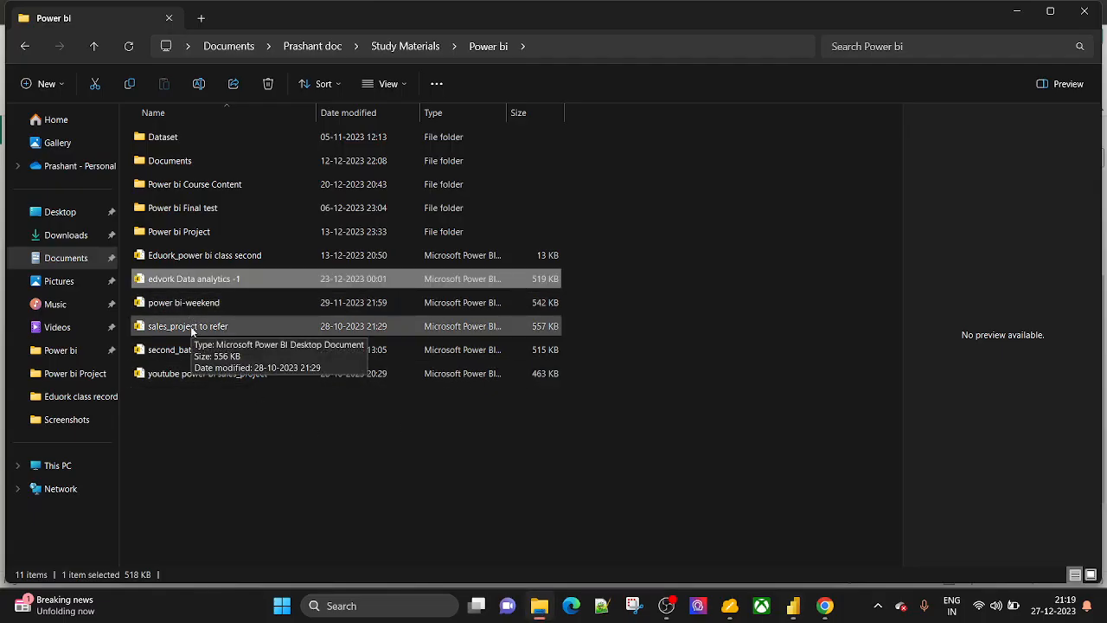
pyautogui.doubleClick(172, 348)
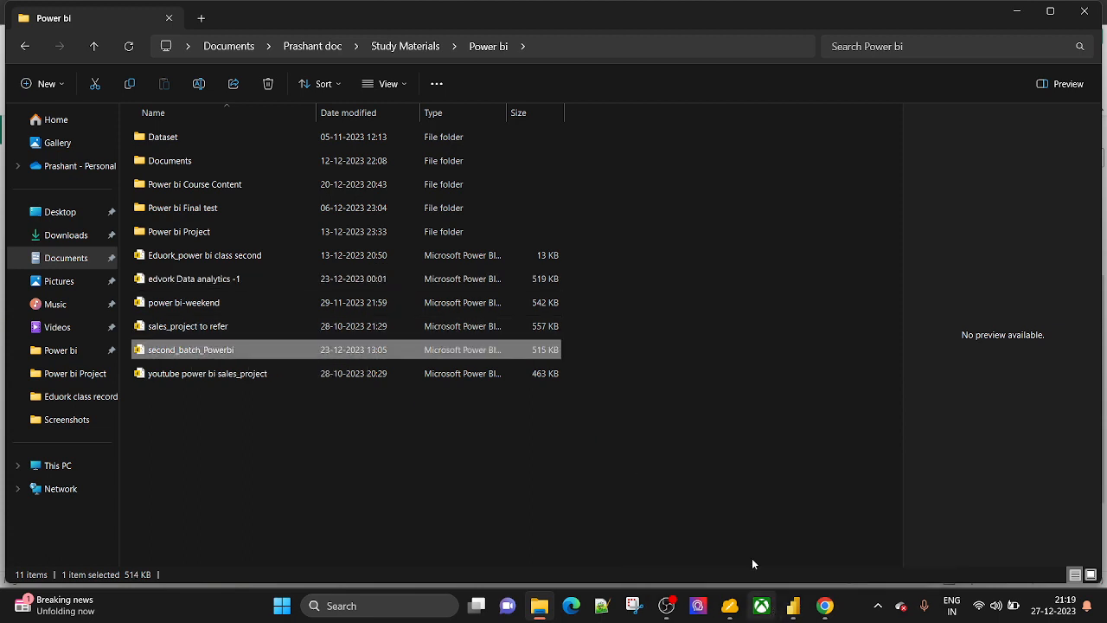
pyautogui.moveTo(793, 605)
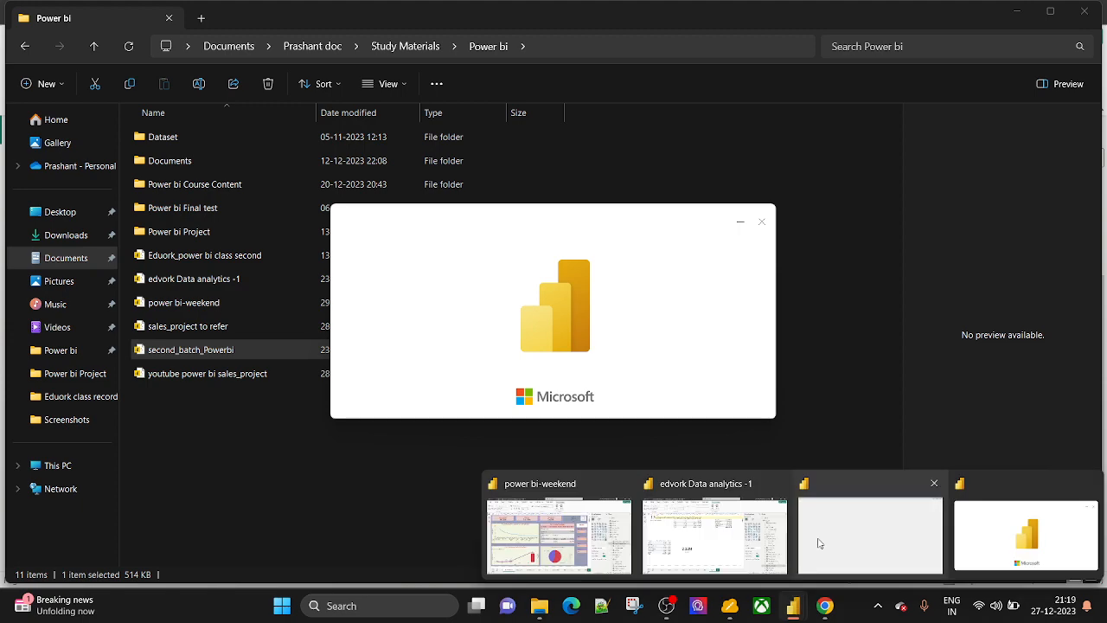
pyautogui.click(724, 527)
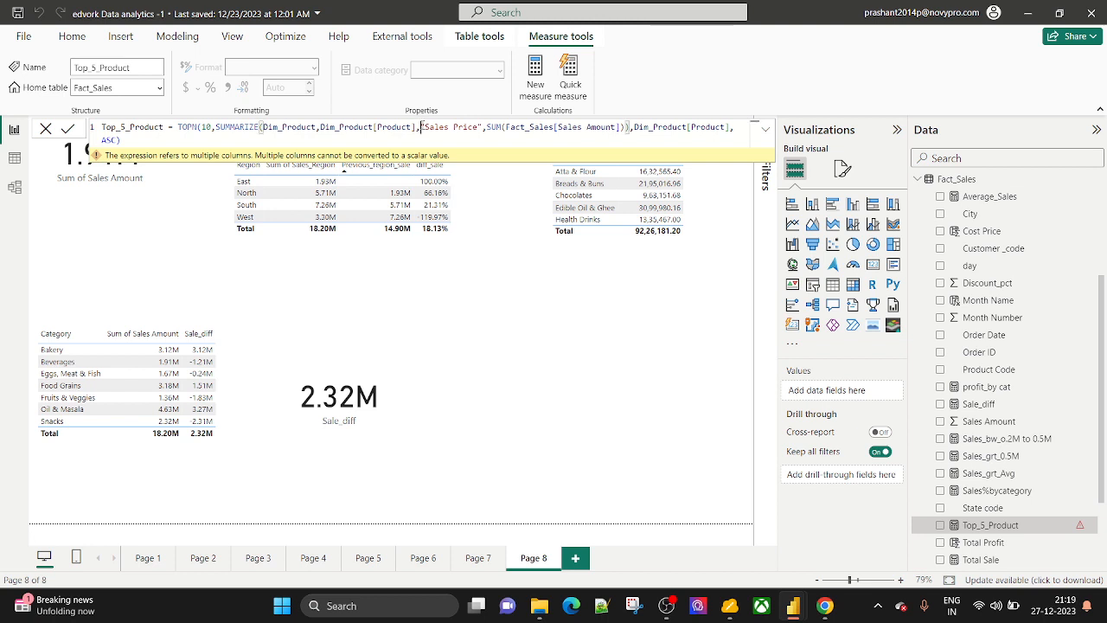
# Select the "Sales Price",SUM(Fact_Sales[Sales Amount]) part of the formula for removal.
pyautogui.moveTo(421, 127); pyautogui.dragTo(615, 124)
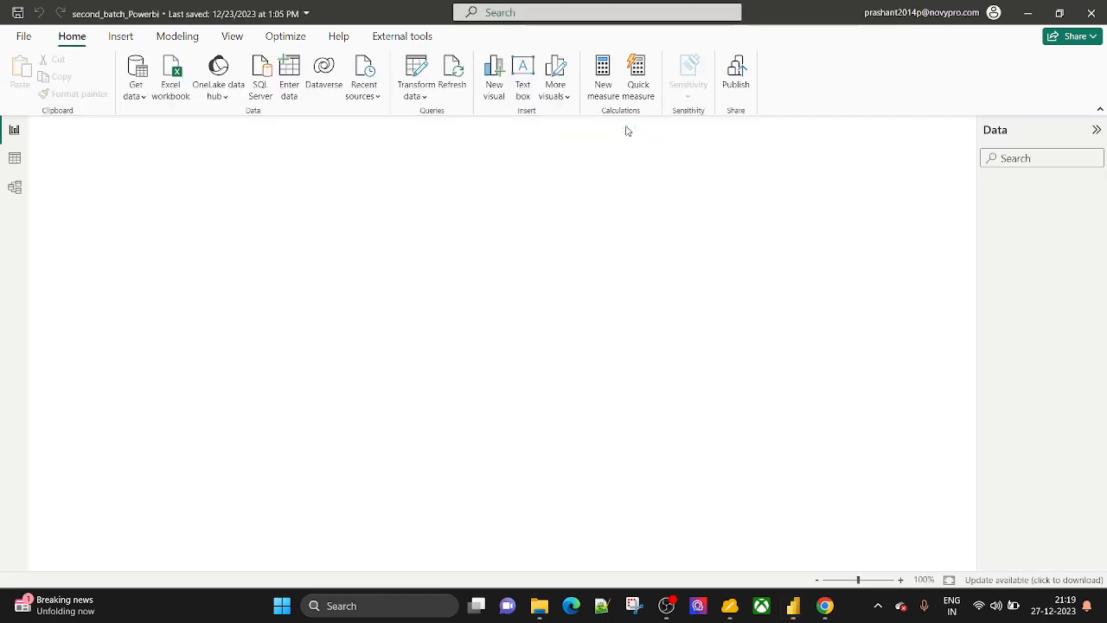
pyautogui.moveTo(793, 605)
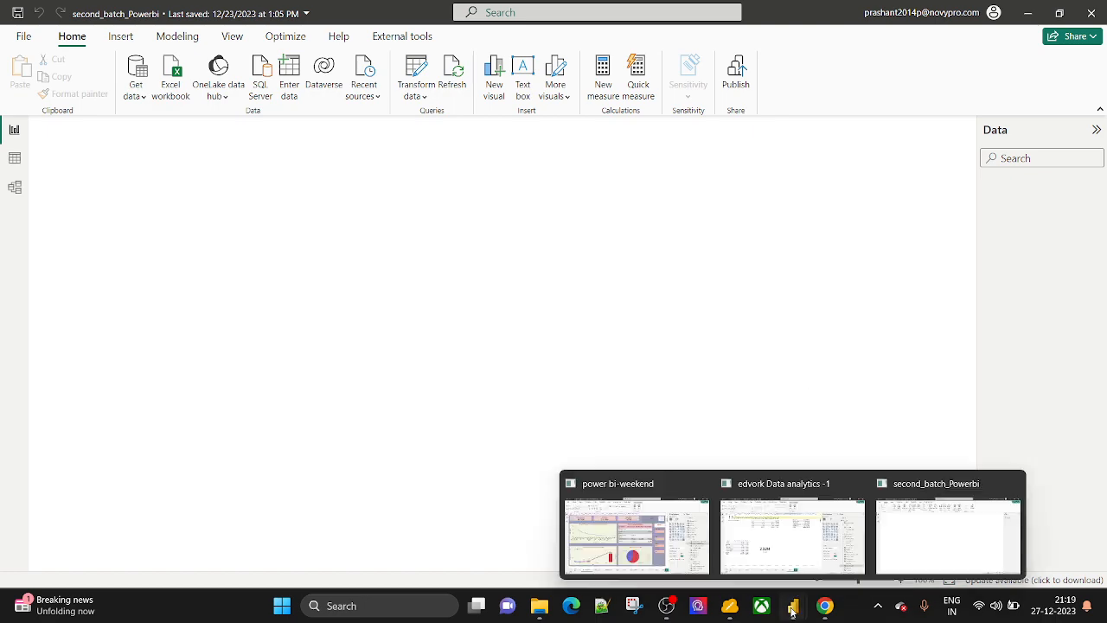
pyautogui.click(778, 554)
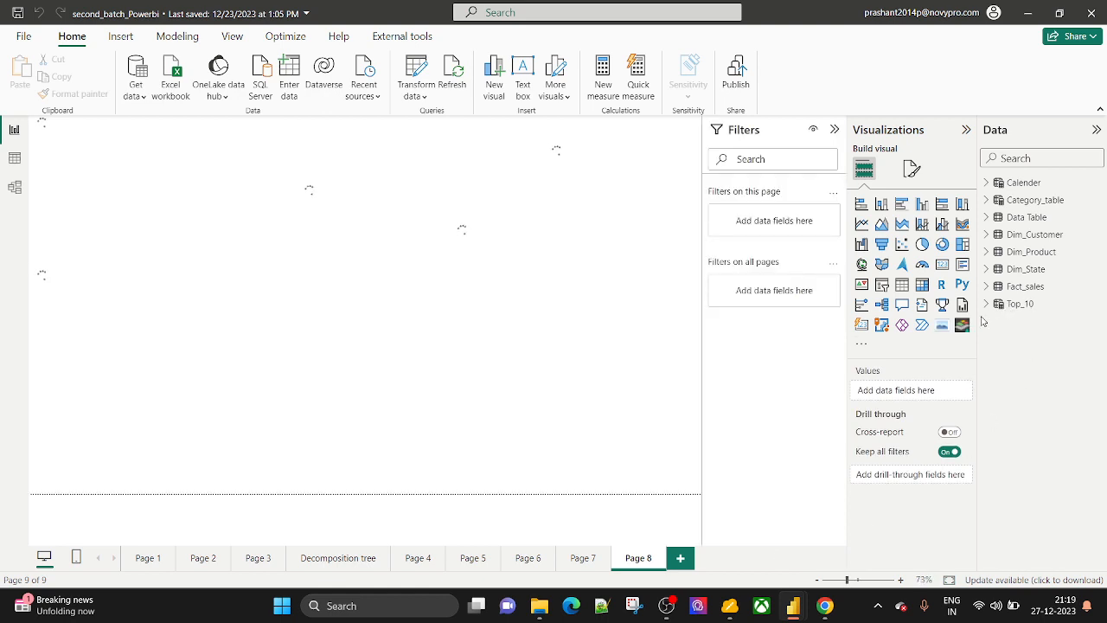
pyautogui.moveTo(799, 606)
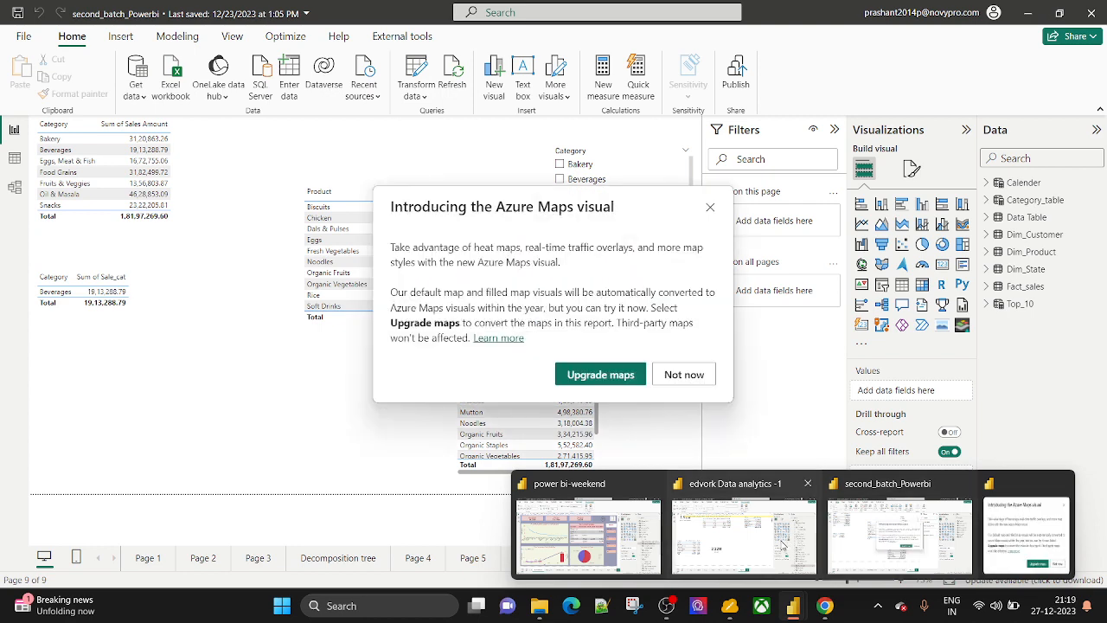
pyautogui.click(770, 544)
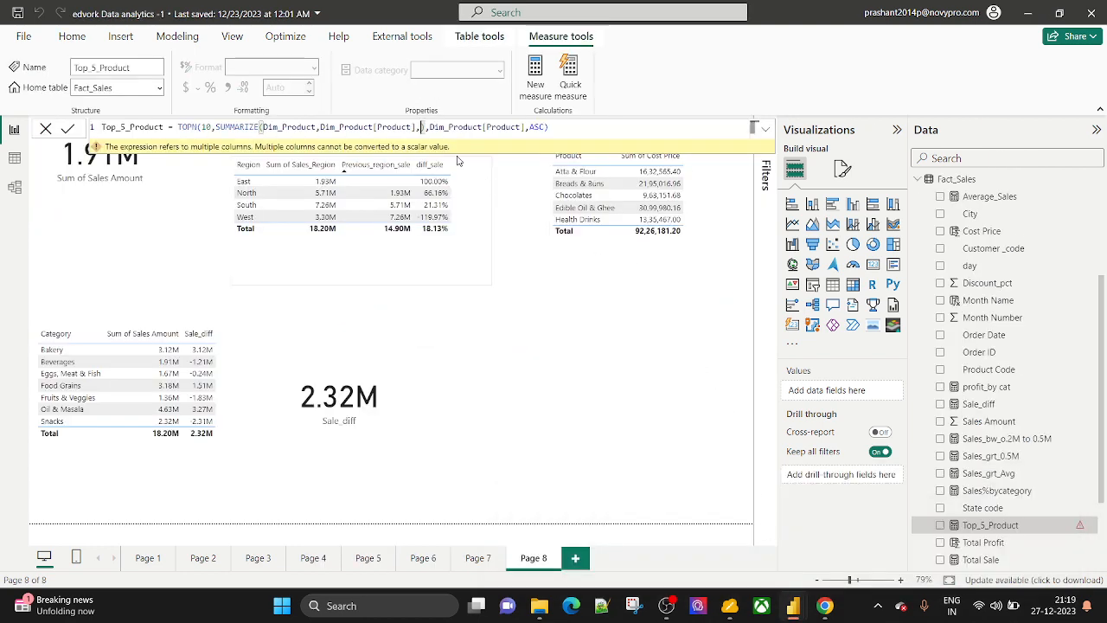
# Remove the stray comma after Dim_Product[Product] and commit the edited formula.
pyautogui.press('BackSpace')
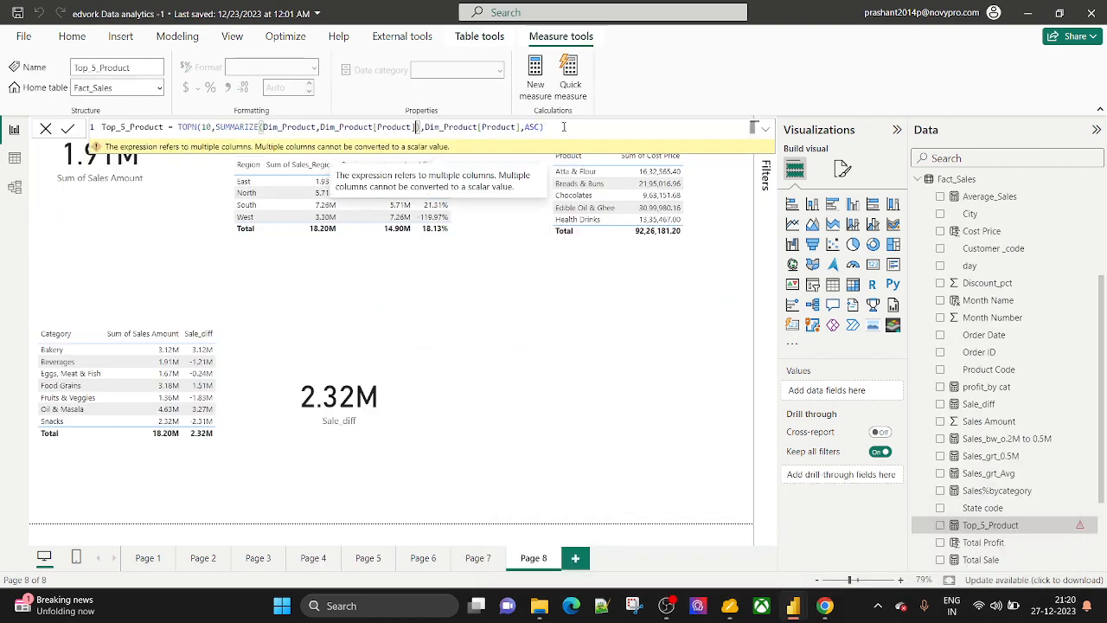
pyautogui.click(562, 126)
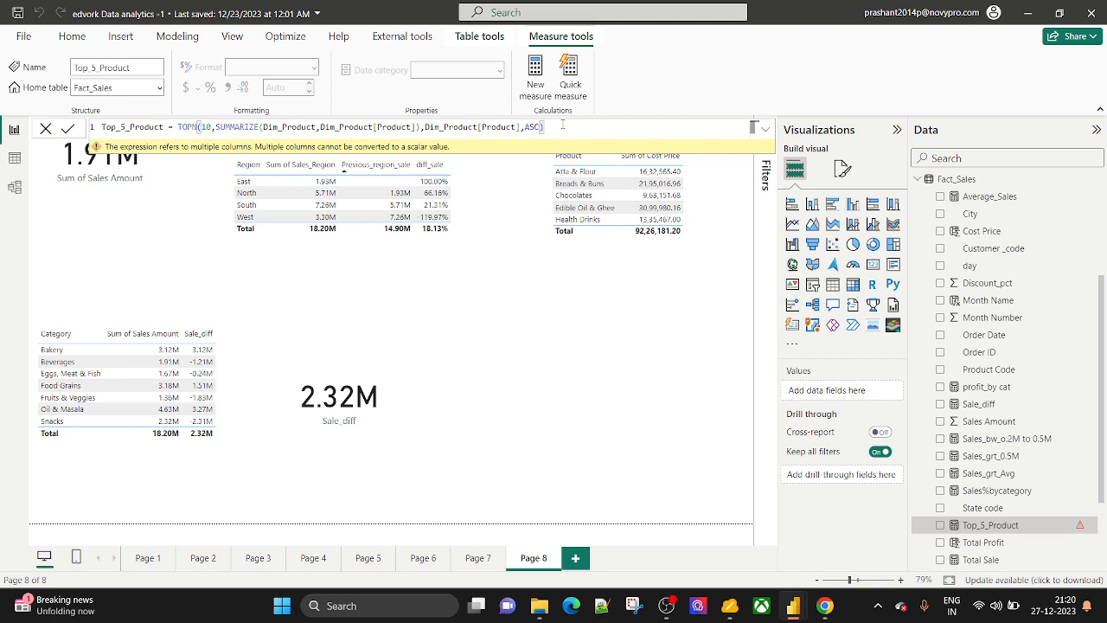
pyautogui.press('Return')
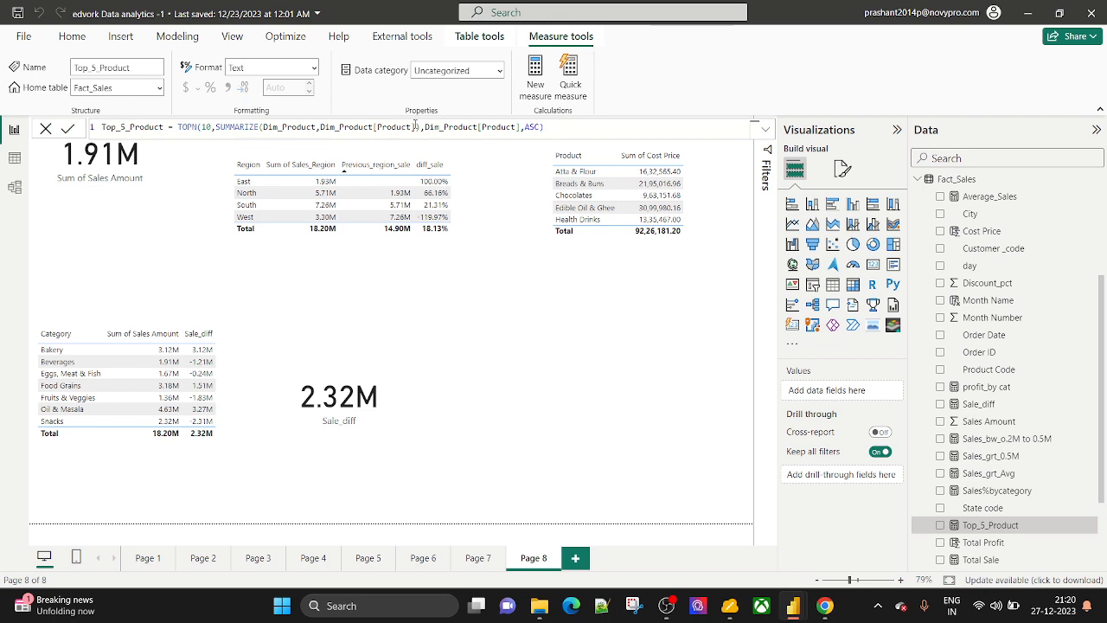
# Insert CALCULATE in front of the TOPN expression.
pyautogui.doubleClick(182, 126)
pyautogui.click(175, 127)
pyautogui.write('cal')
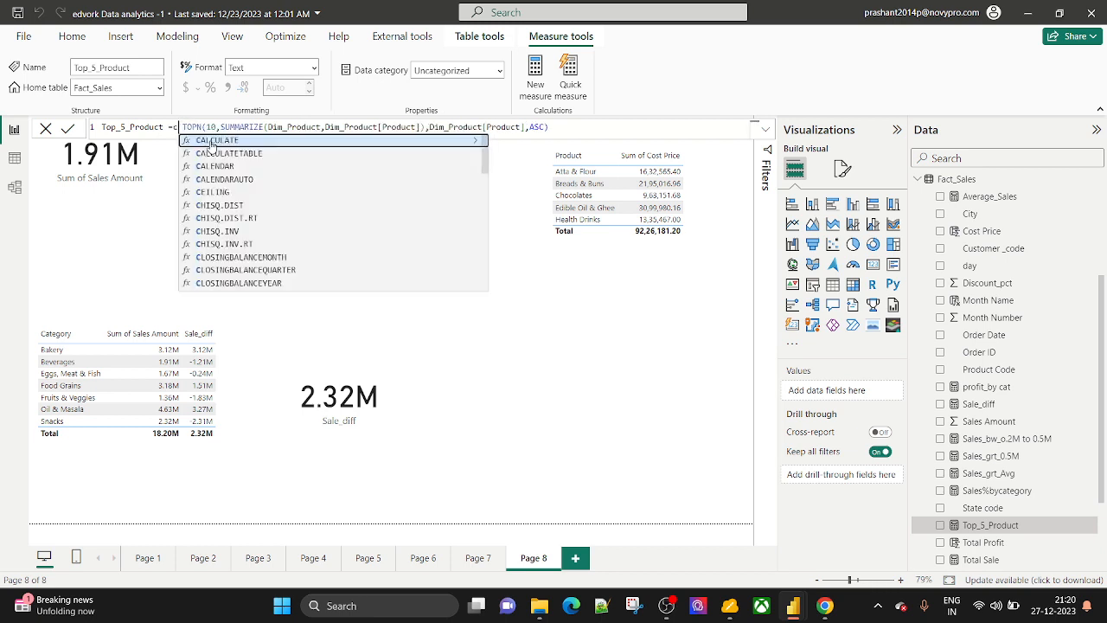
pyautogui.click(211, 140)
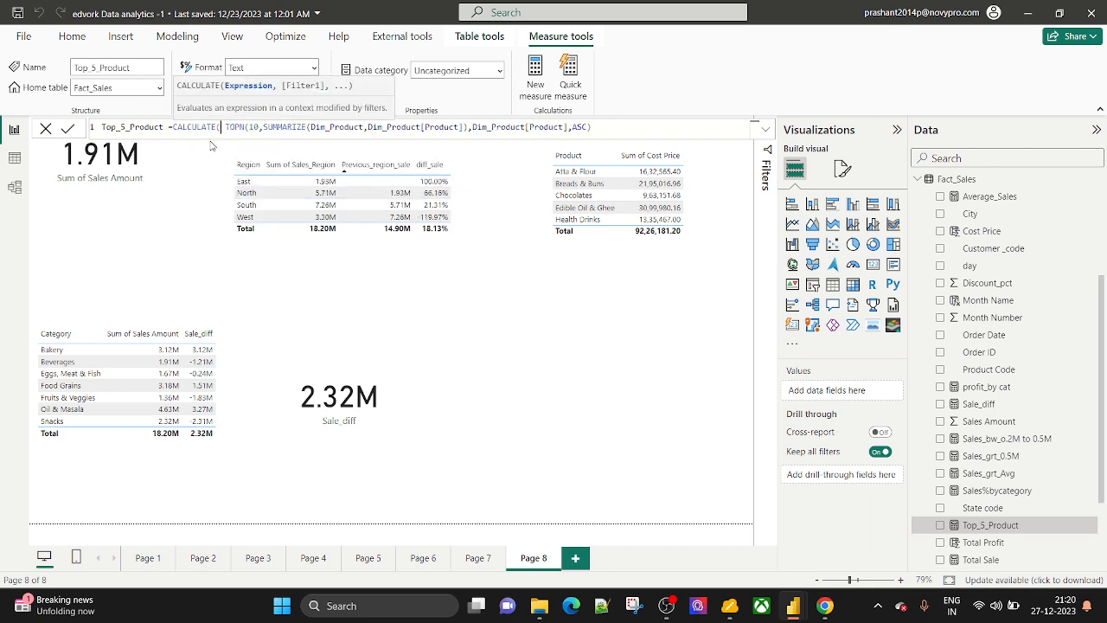
# Give CALCULATE sum(Fact_Sales[Sales Amount]) as its expression, close it and commit the measure.
pyautogui.write('sum')
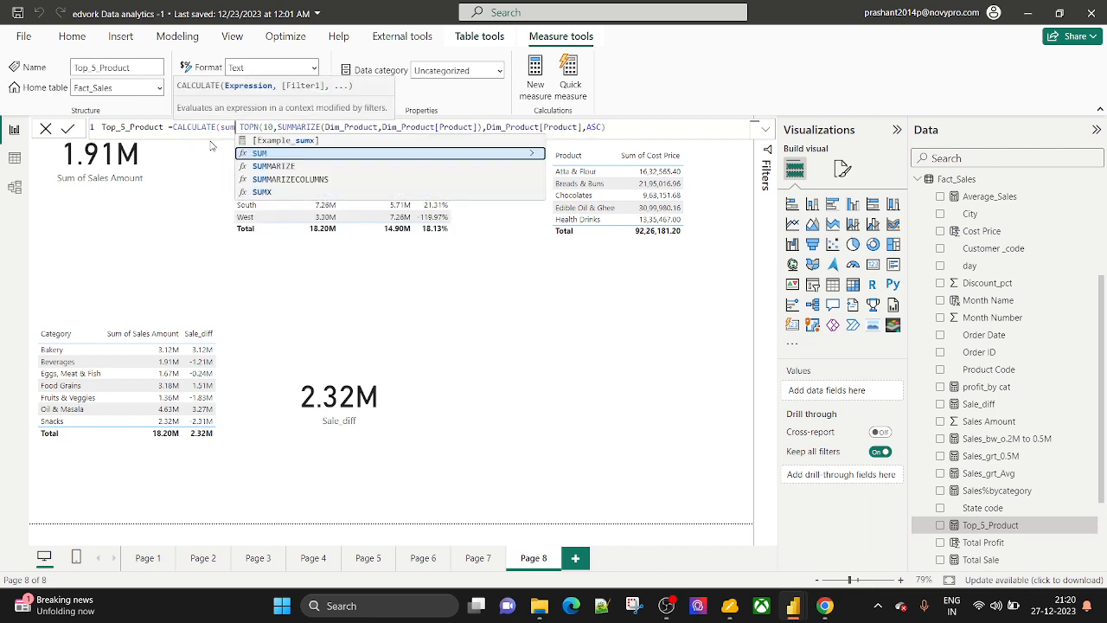
pyautogui.write('(')
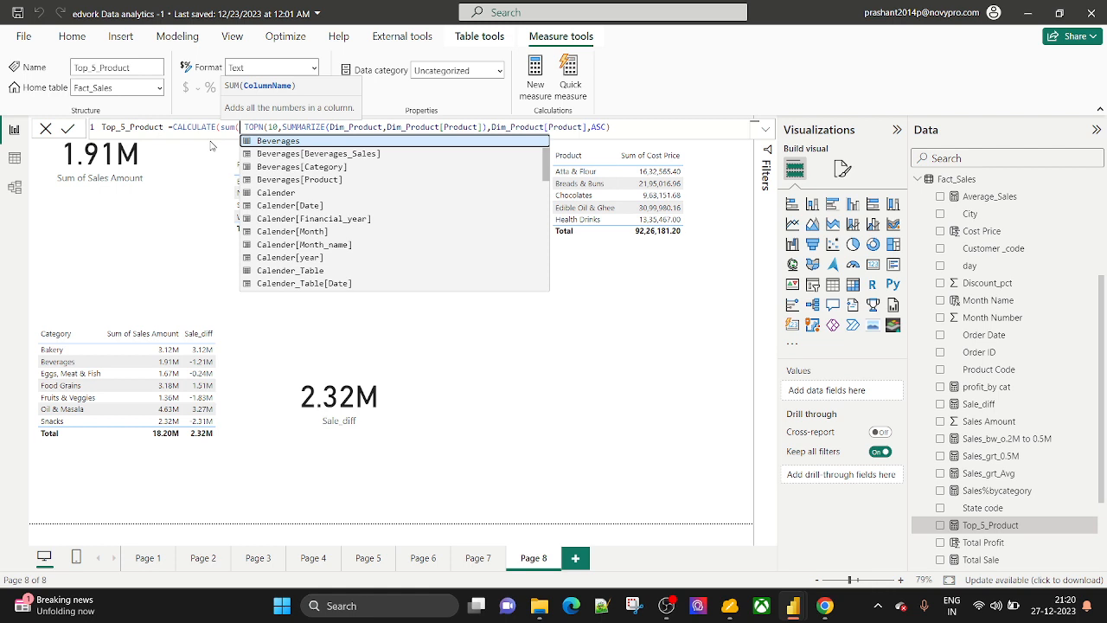
pyautogui.write('fact')
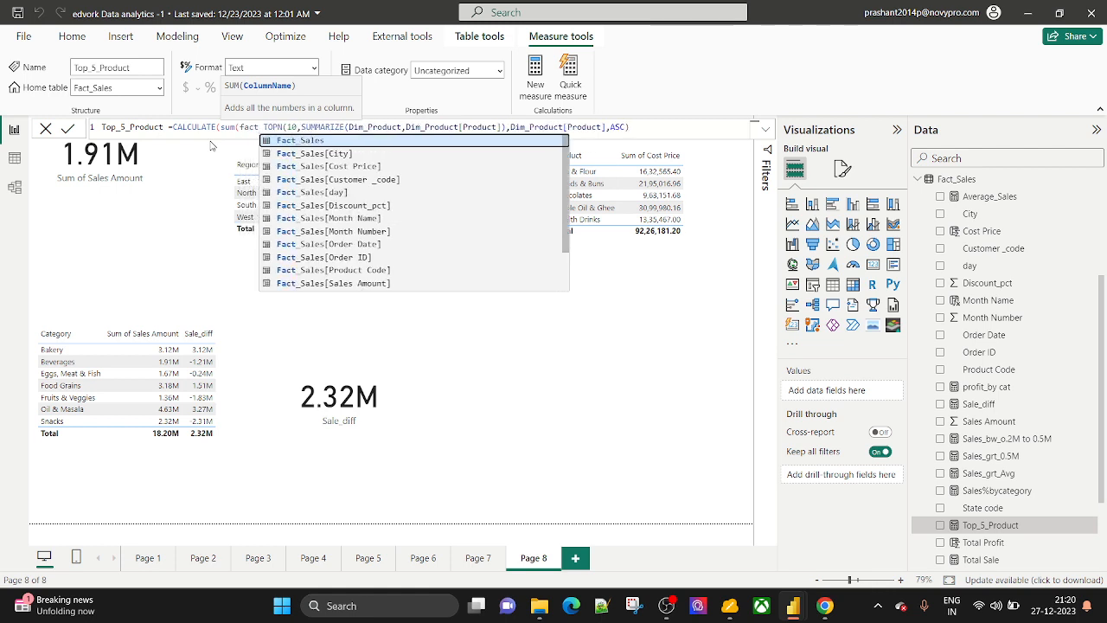
pyautogui.press('Down')
pyautogui.press('Down')
pyautogui.press('Down')
pyautogui.press('Down')
pyautogui.press('Down')
pyautogui.press('Down')
pyautogui.press('Down')
pyautogui.press('Down')
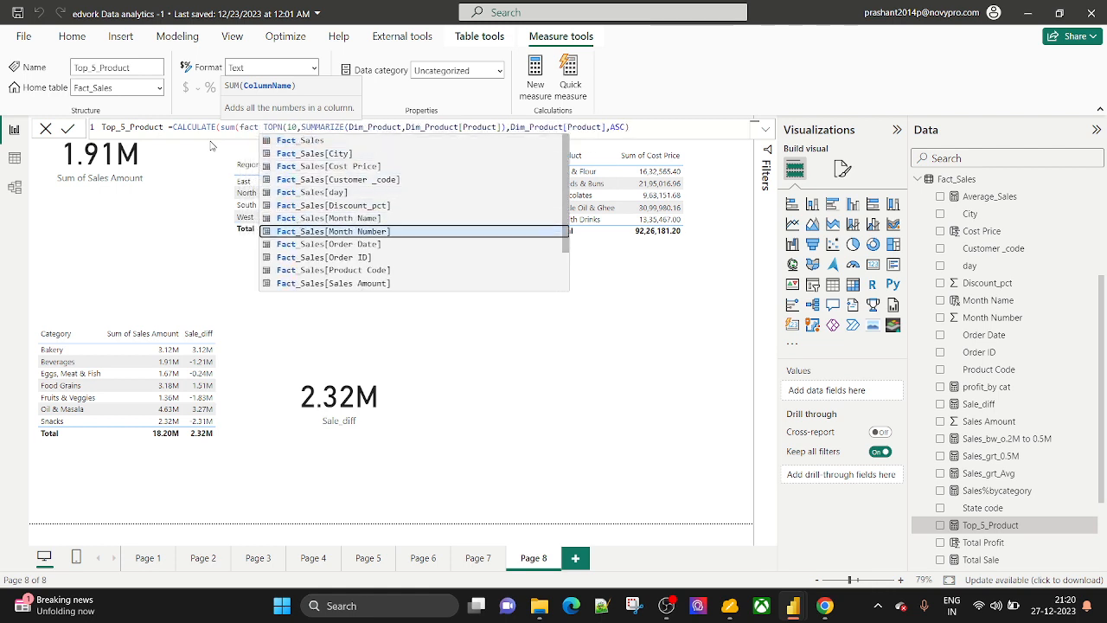
pyautogui.press('Down')
pyautogui.press('Down')
pyautogui.press('Down')
pyautogui.press('Tab')
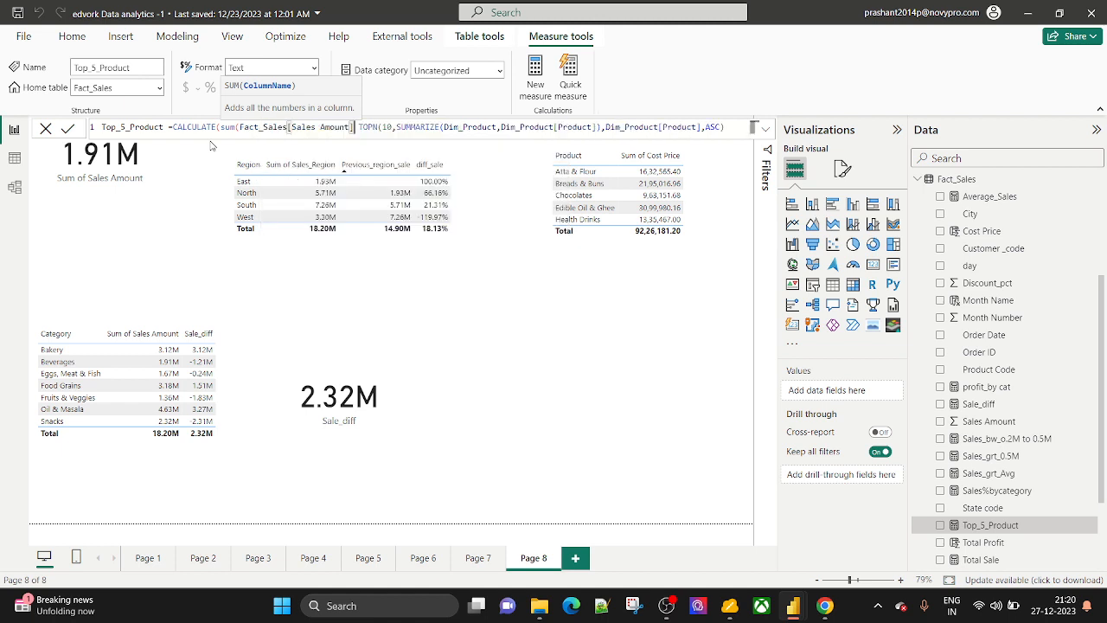
pyautogui.write(')')
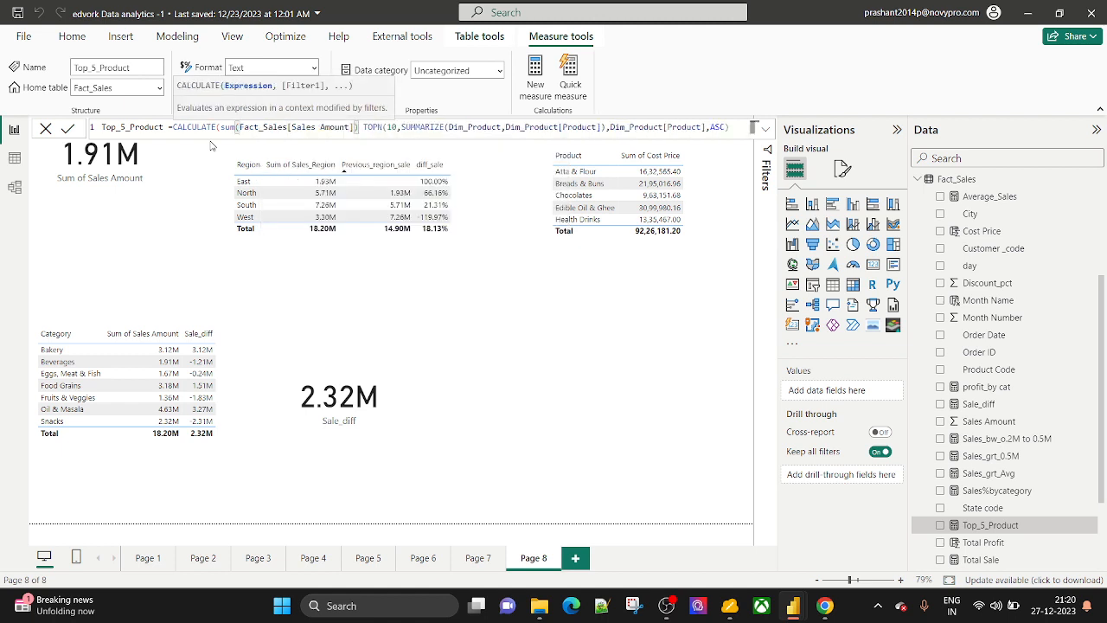
pyautogui.write(',')
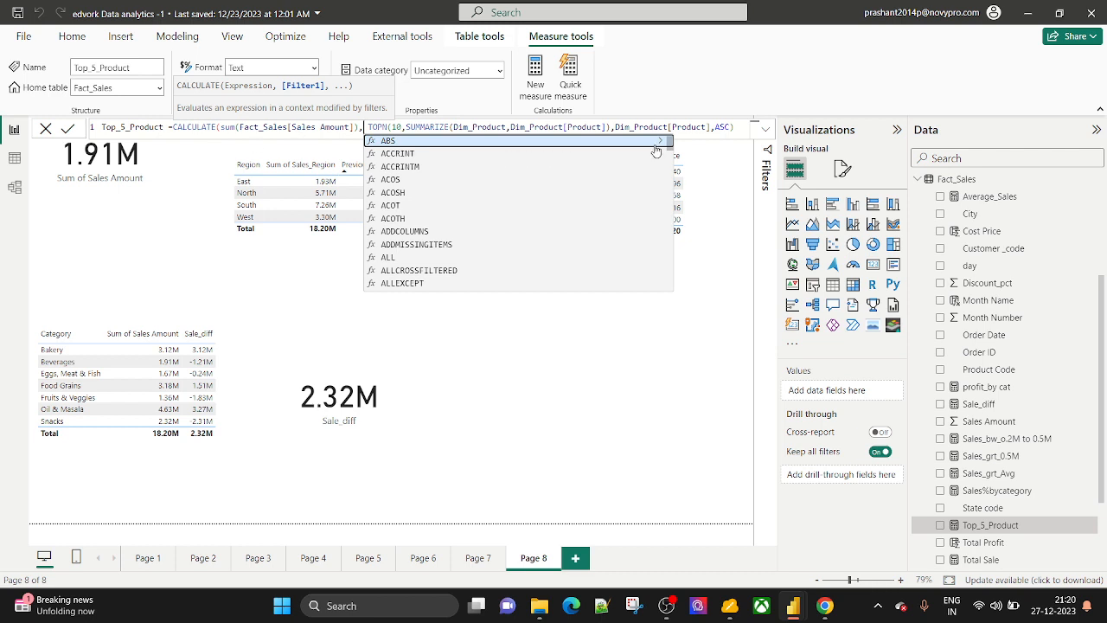
pyautogui.click(750, 128)
pyautogui.write(')')
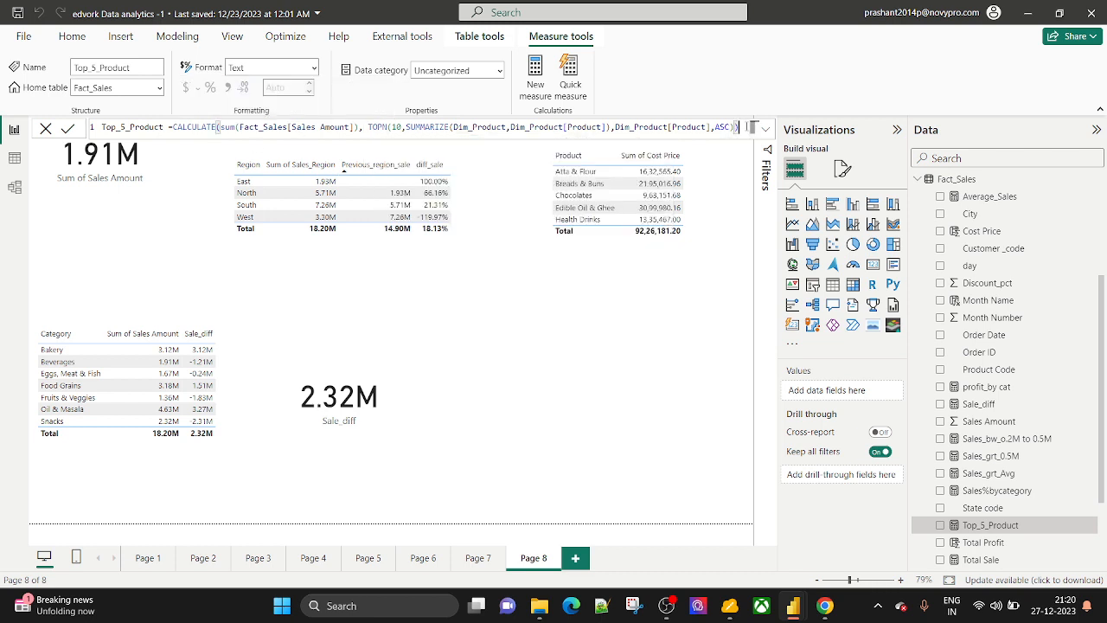
pyautogui.press('Return')
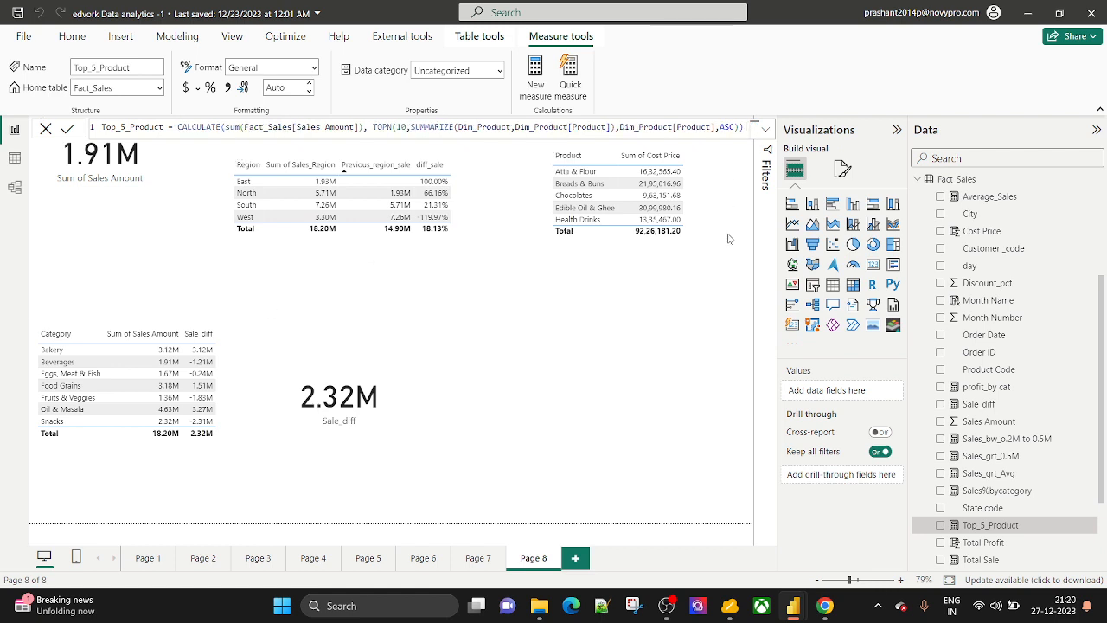
# Add a table visual to Page 8 with the Top_5_Product and Product fields.
pyautogui.click(675, 369)
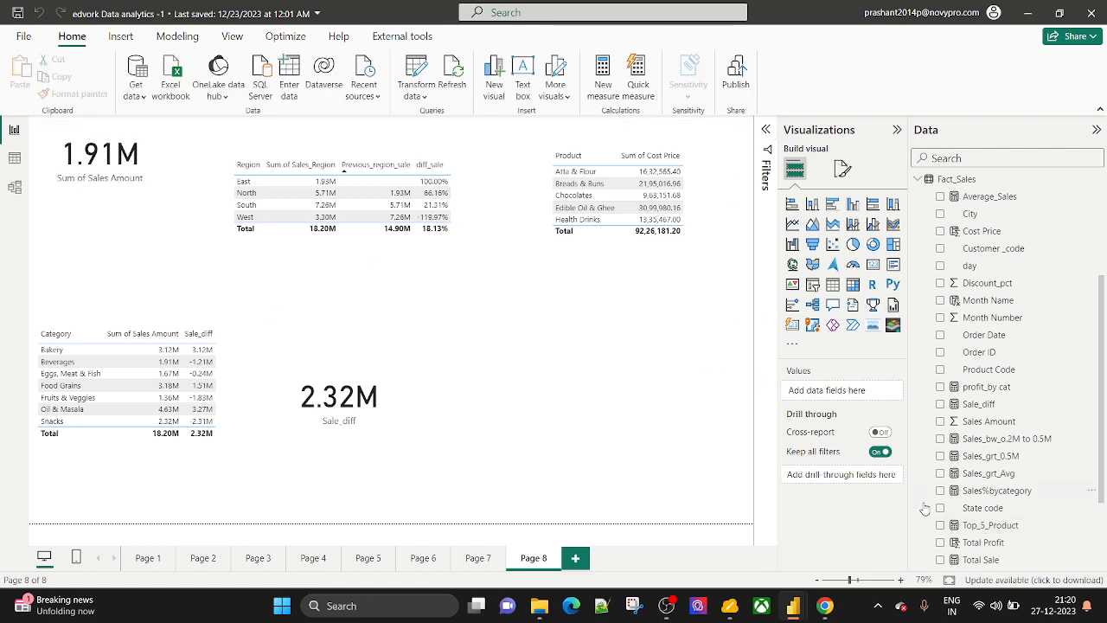
pyautogui.click(831, 284)
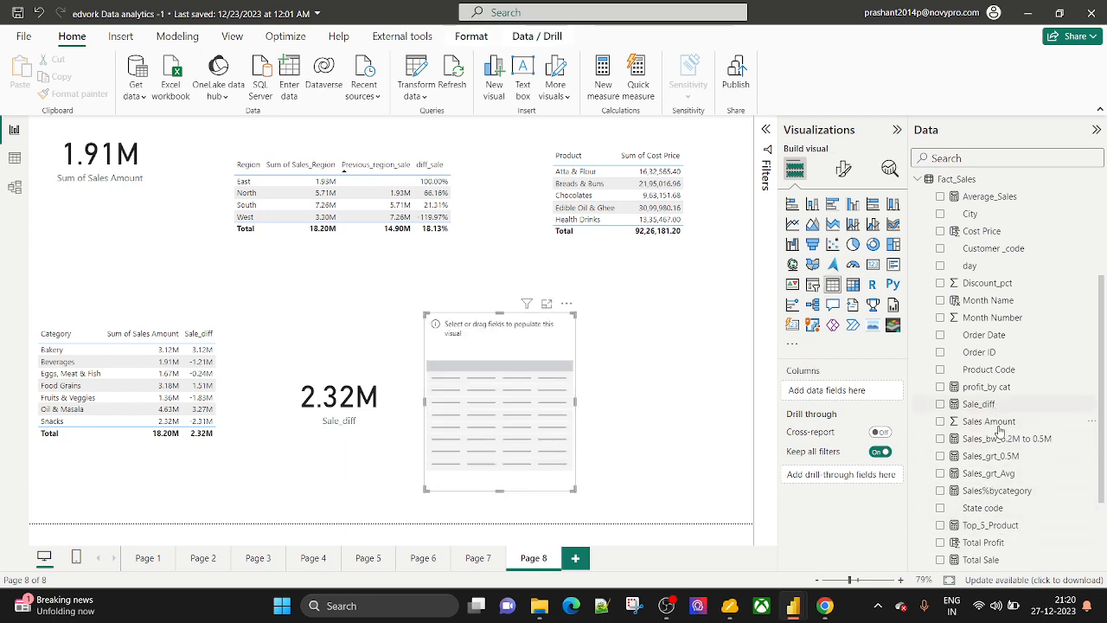
pyautogui.moveTo(991, 524); pyautogui.dragTo(861, 392)
pyautogui.scroll(5, 972, 299)
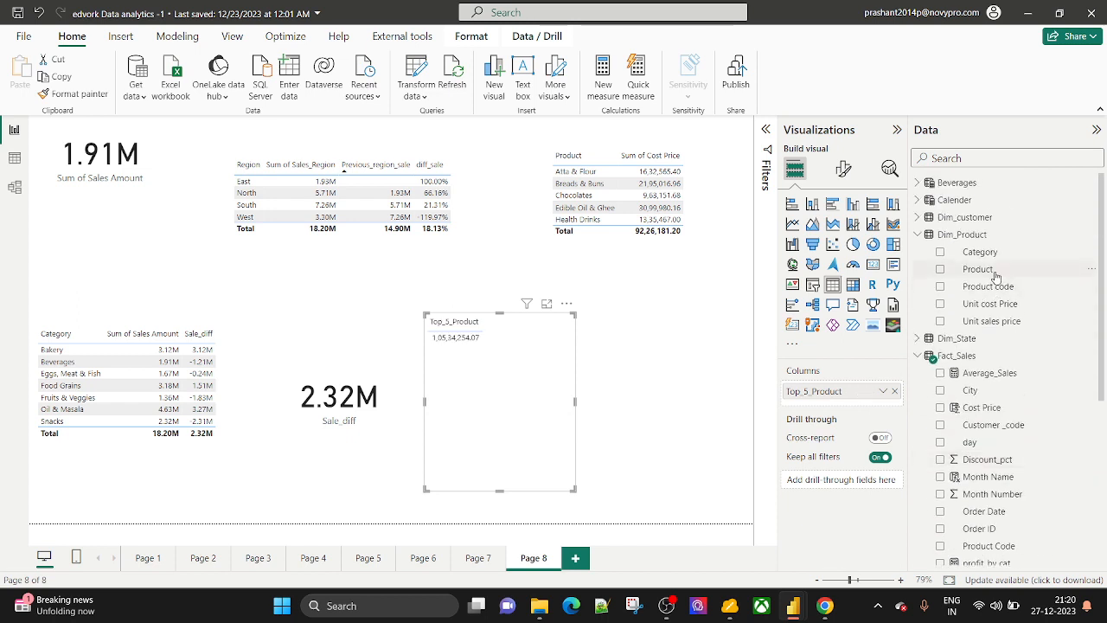
pyautogui.moveTo(994, 272); pyautogui.dragTo(839, 386)
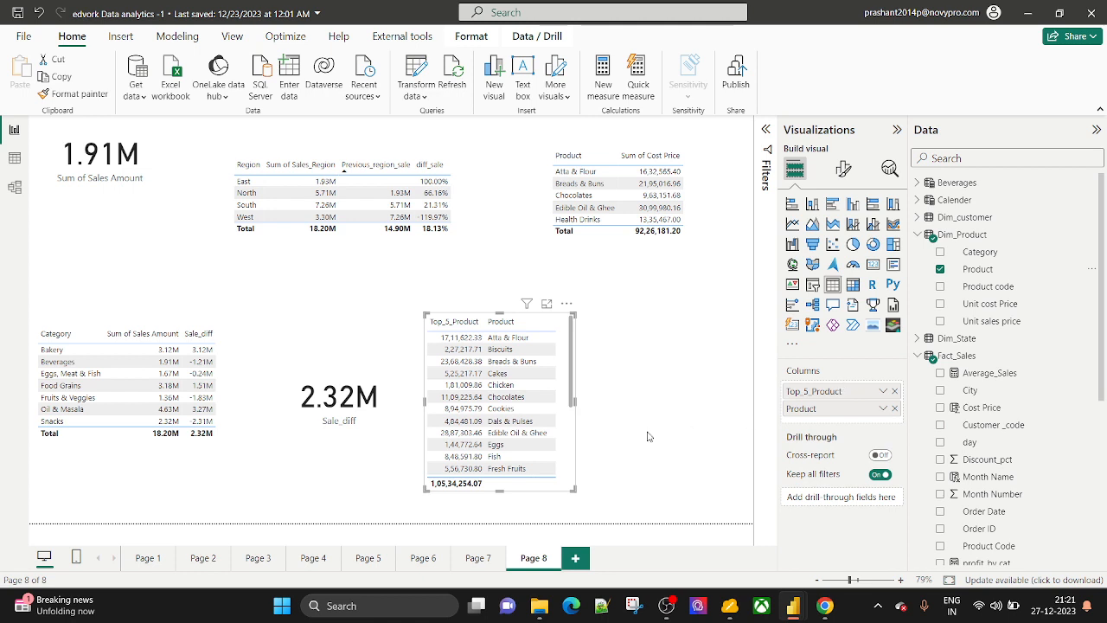
# Reorder the table columns so Product comes first, then Top_5_Product.
pyautogui.moveTo(571, 496); pyautogui.dragTo(663, 522)
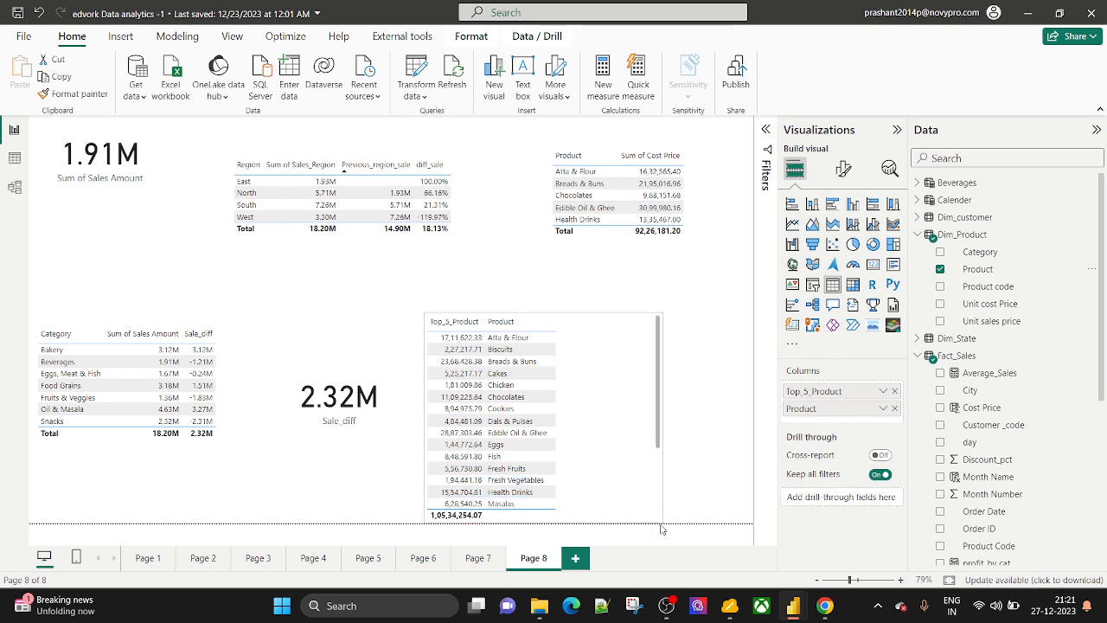
pyautogui.scroll(-3, 498, 420)
pyautogui.scroll(3, 497, 420)
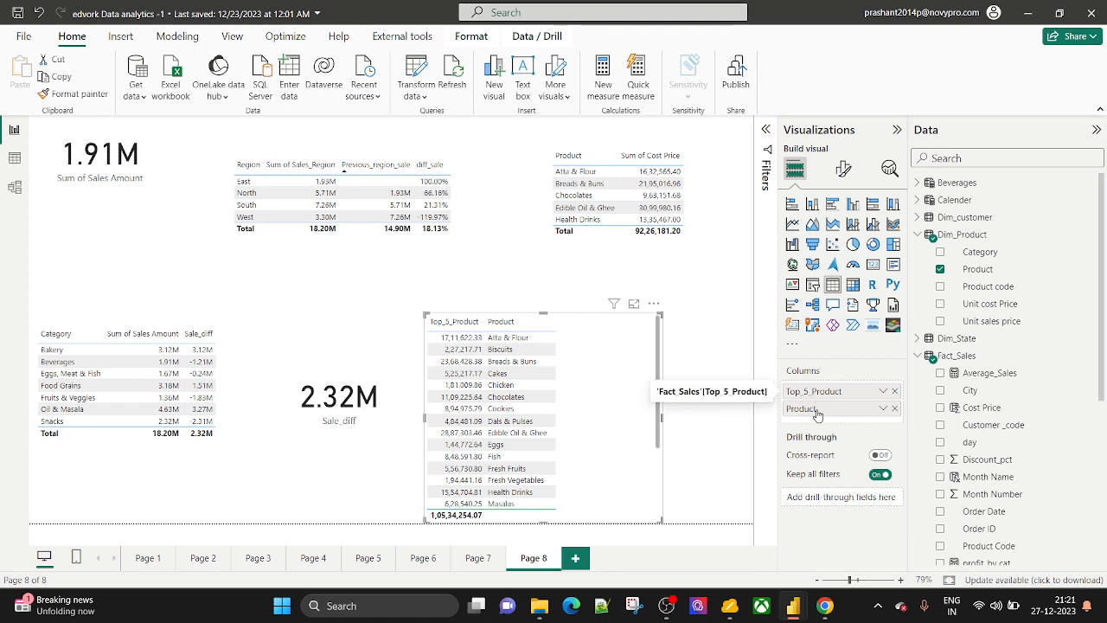
pyautogui.moveTo(814, 394); pyautogui.dragTo(817, 418)
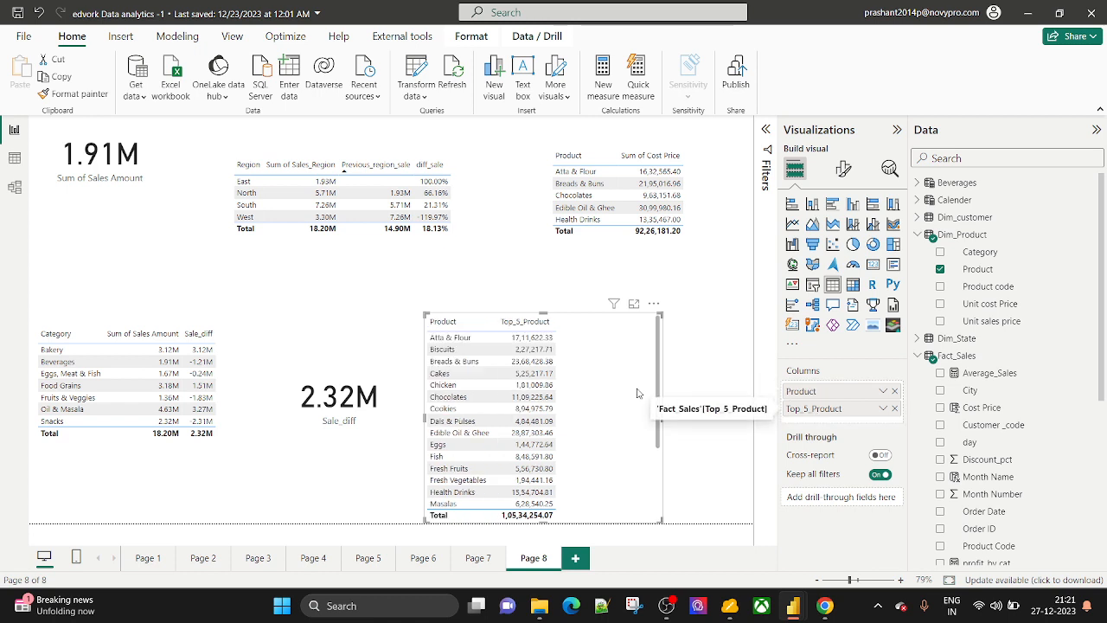
pyautogui.scroll(-3, 488, 413)
pyautogui.scroll(3, 489, 413)
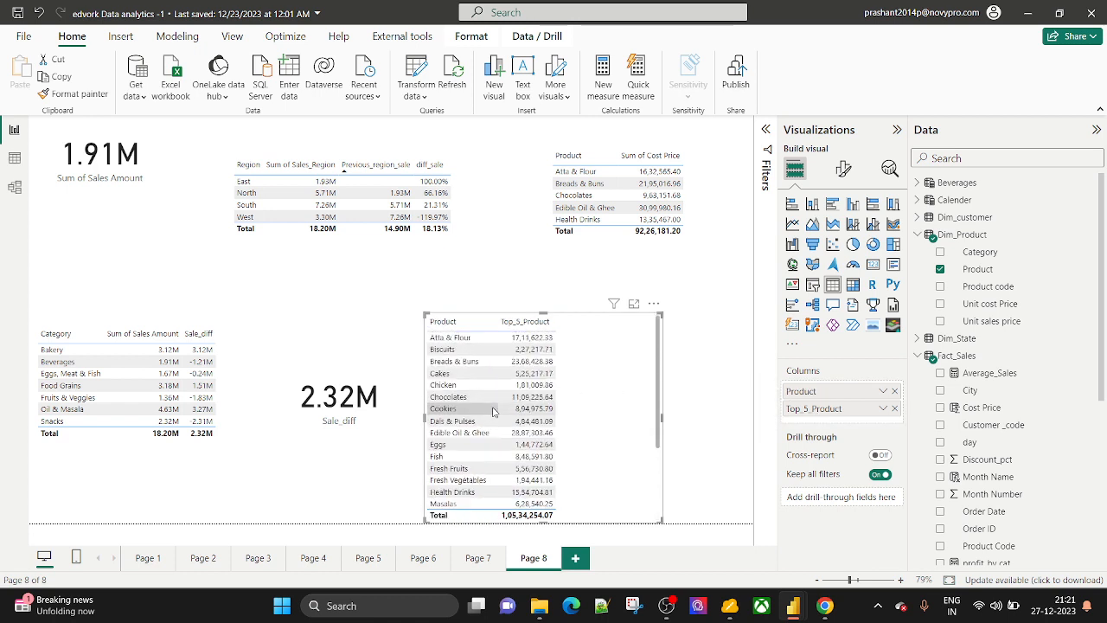
pyautogui.scroll(-5, 1008, 428)
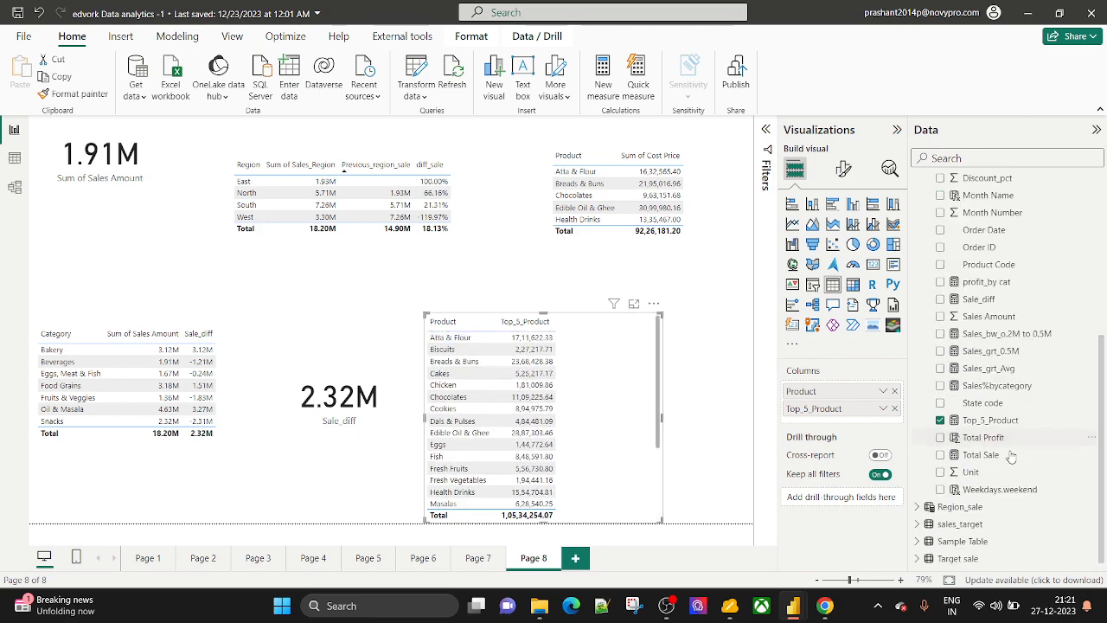
# Compare the Top_5_Product formula with the Top_10 table DAX in second_batch_Powerbi.
pyautogui.click(982, 425)
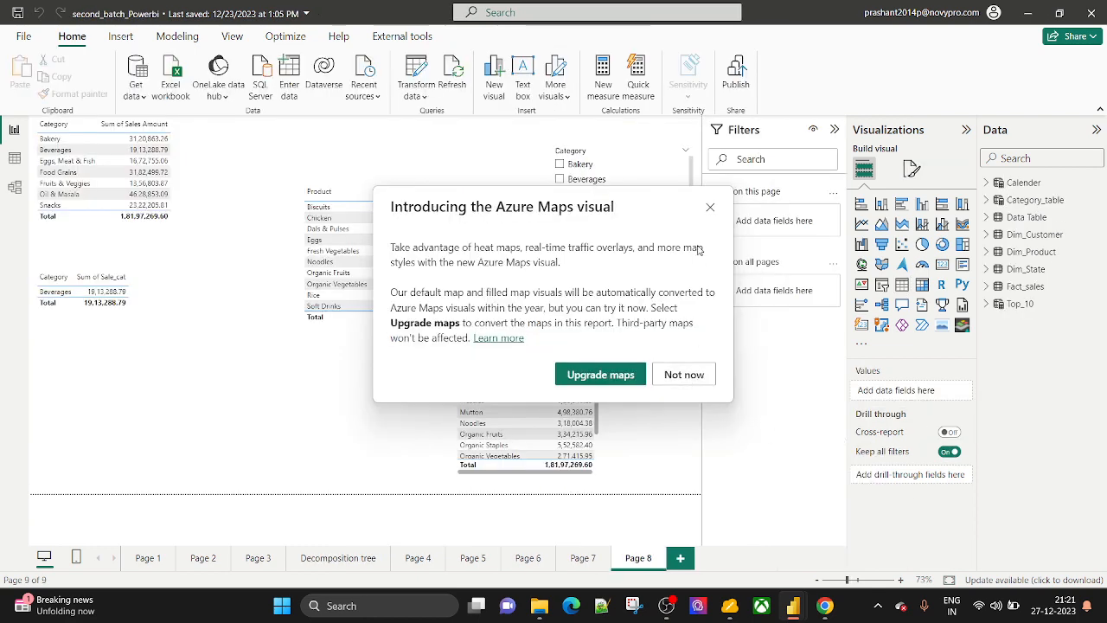
pyautogui.click(710, 208)
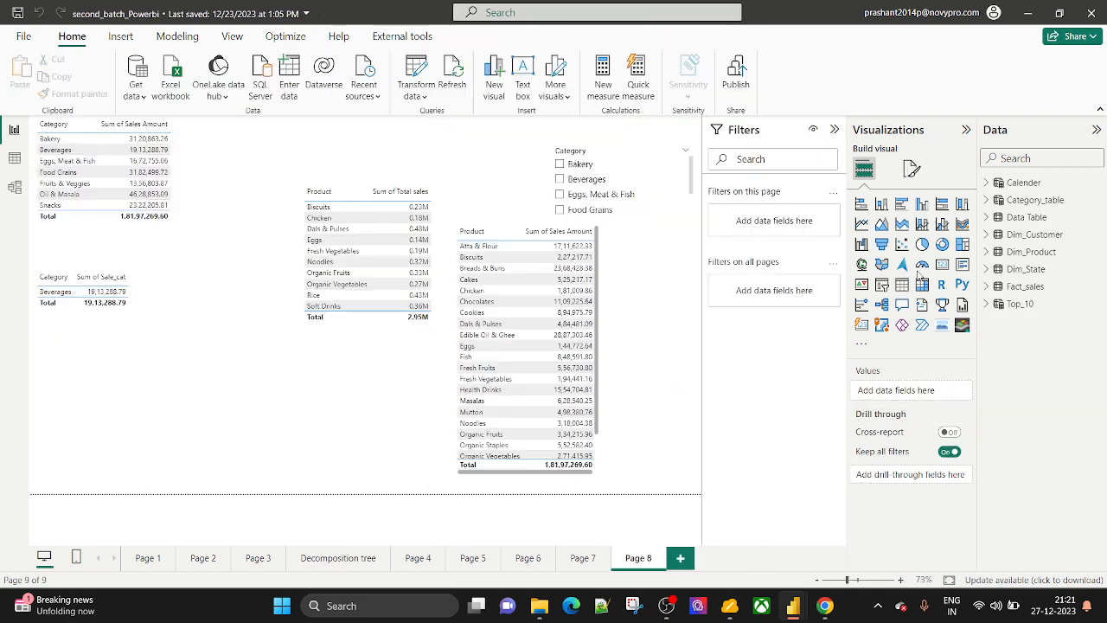
pyautogui.click(1014, 305)
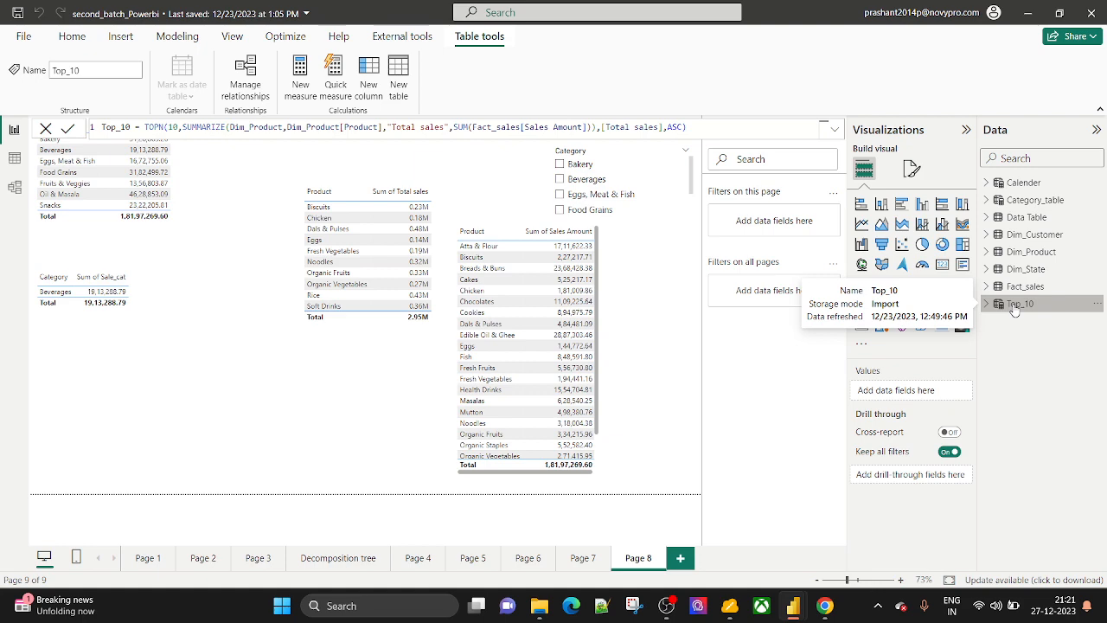
pyautogui.hotkey('alt', 'Tab')
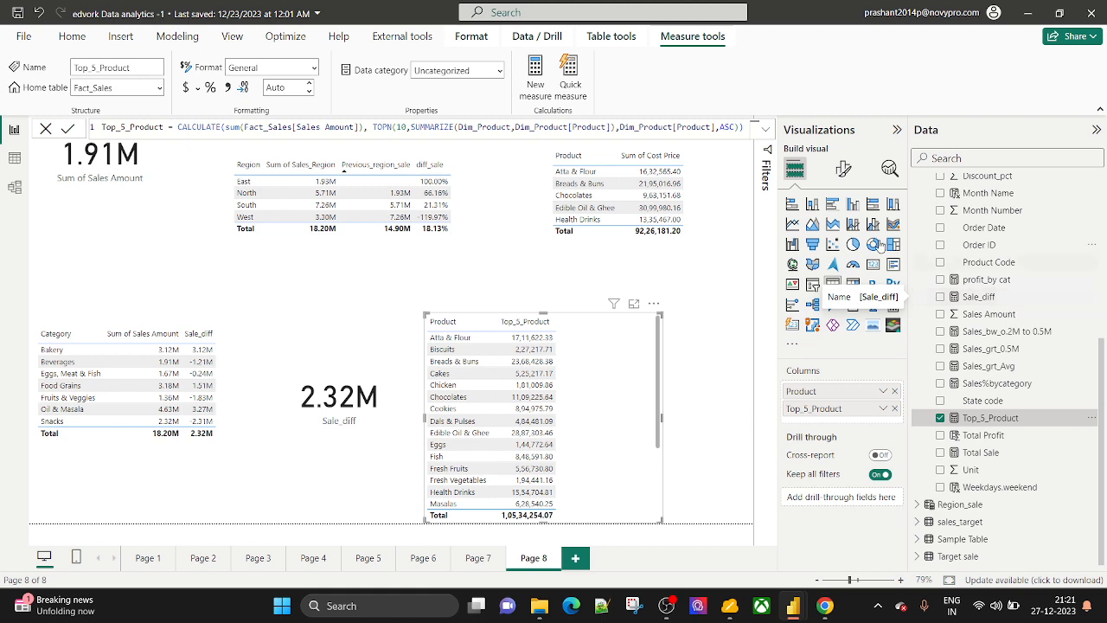
# Delete the CALCULATE(sum(Fact_Sales[Sales Amount]), wrapper before TOPN.
pyautogui.click(368, 127)
pyautogui.press('BackSpace')
pyautogui.press('BackSpace')
pyautogui.press('BackSpace')
pyautogui.press('BackSpace')
pyautogui.press('BackSpace')
pyautogui.press('BackSpace')
pyautogui.press('BackSpace')
pyautogui.press('BackSpace')
pyautogui.press('BackSpace')
pyautogui.press('BackSpace')
pyautogui.press('BackSpace')
pyautogui.press('BackSpace')
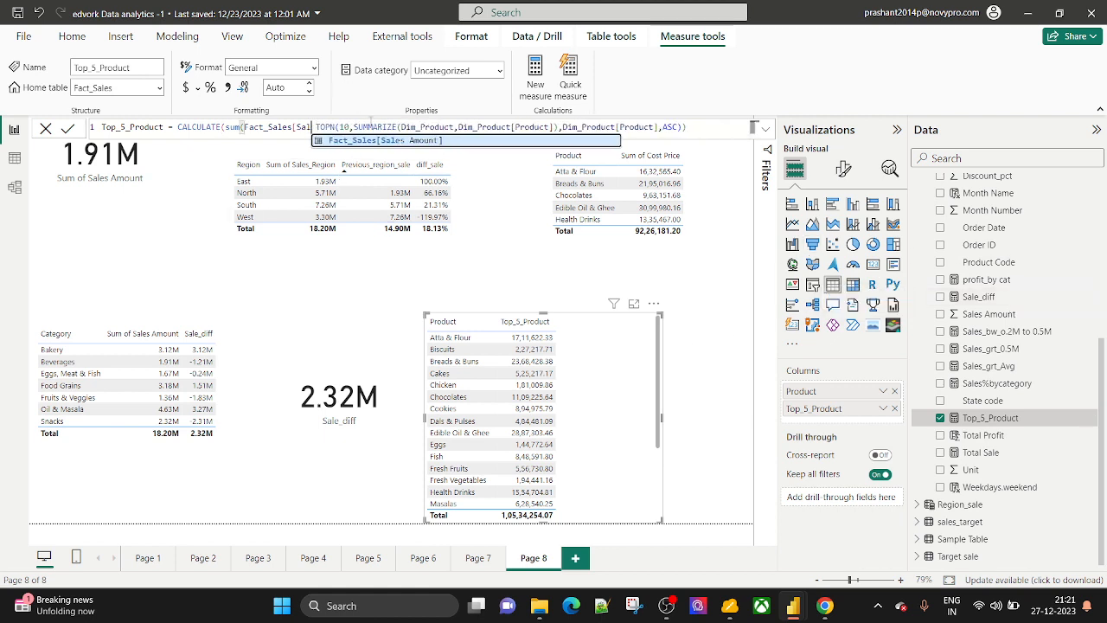
pyautogui.press('BackSpace')
pyautogui.press('BackSpace')
pyautogui.press('BackSpace')
pyautogui.press('BackSpace')
pyautogui.press('BackSpace')
pyautogui.press('BackSpace')
pyautogui.press('BackSpace')
pyautogui.press('BackSpace')
pyautogui.press('BackSpace')
pyautogui.press('BackSpace')
pyautogui.press('BackSpace')
pyautogui.press('BackSpace')
pyautogui.press('BackSpace')
pyautogui.press('BackSpace')
pyautogui.press('BackSpace')
pyautogui.press('BackSpace')
pyautogui.press('BackSpace')
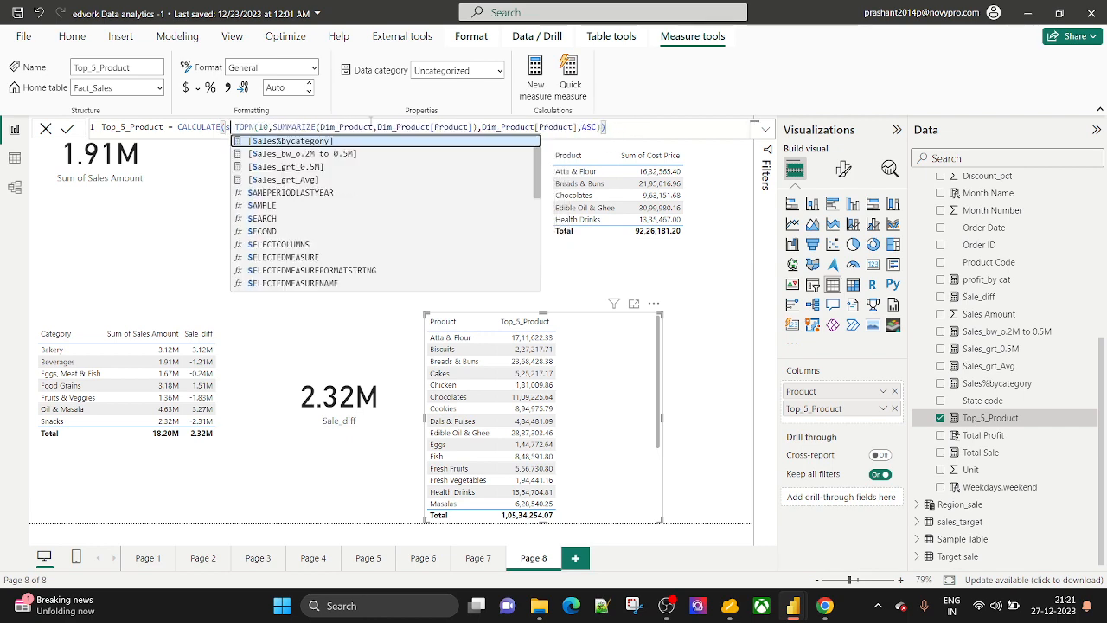
pyautogui.press('BackSpace')
pyautogui.press('BackSpace')
pyautogui.press('BackSpace')
pyautogui.press('BackSpace')
pyautogui.press('BackSpace')
pyautogui.press('BackSpace')
pyautogui.press('BackSpace')
pyautogui.press('BackSpace')
pyautogui.press('BackSpace')
pyautogui.press('BackSpace')
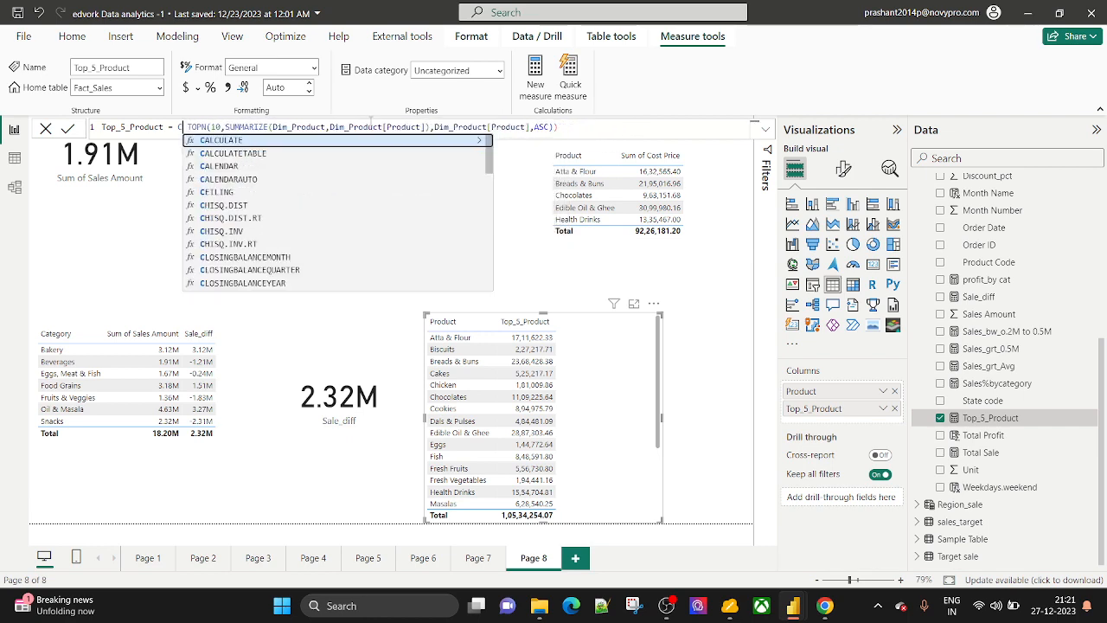
pyautogui.press('BackSpace')
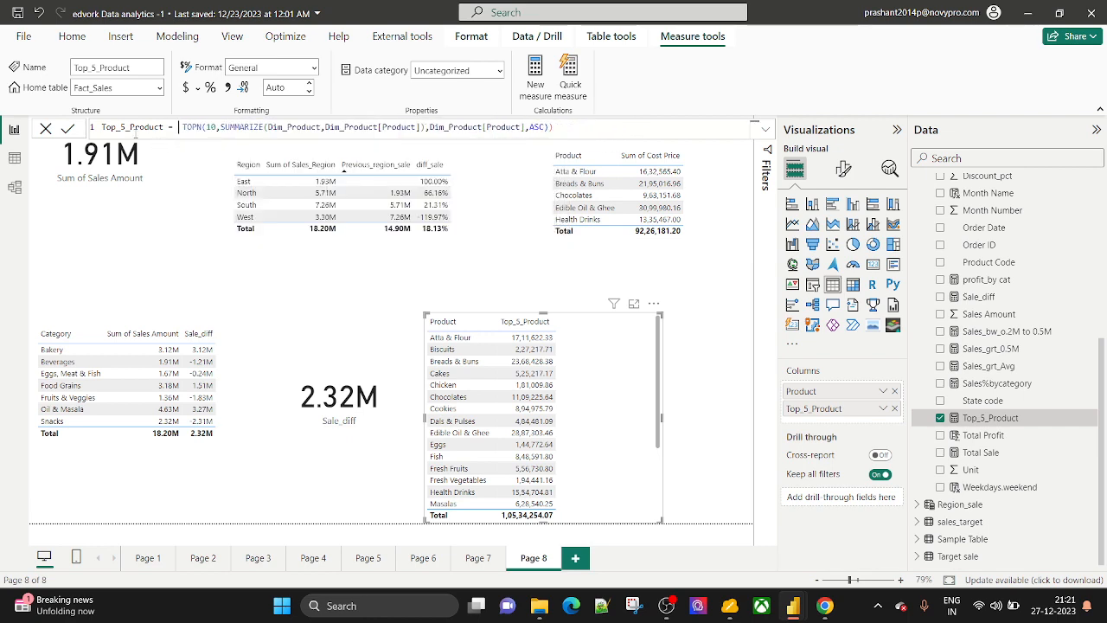
# Change TOPN's row count from 10 to 5.
pyautogui.click(216, 127)
pyautogui.press('BackSpace')
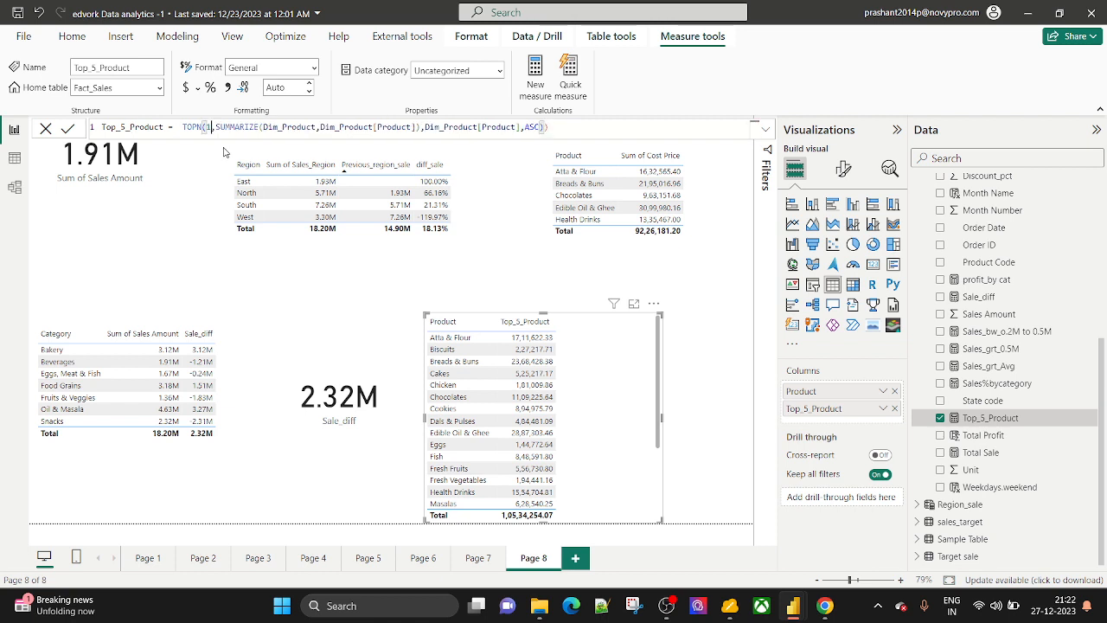
pyautogui.write('5')
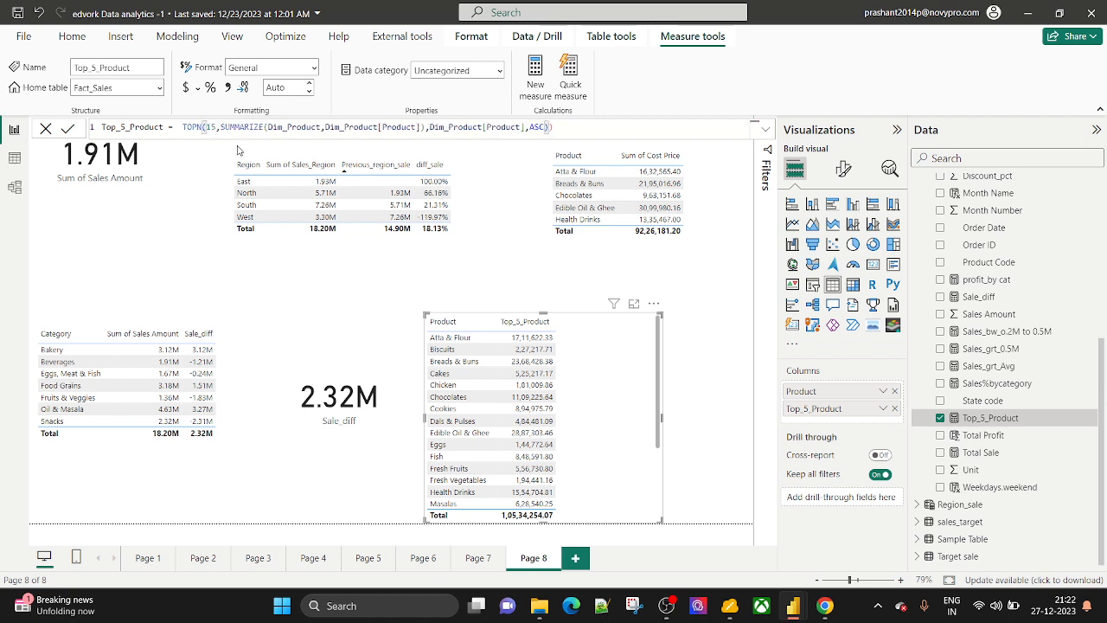
pyautogui.press('Left')
pyautogui.press('BackSpace')
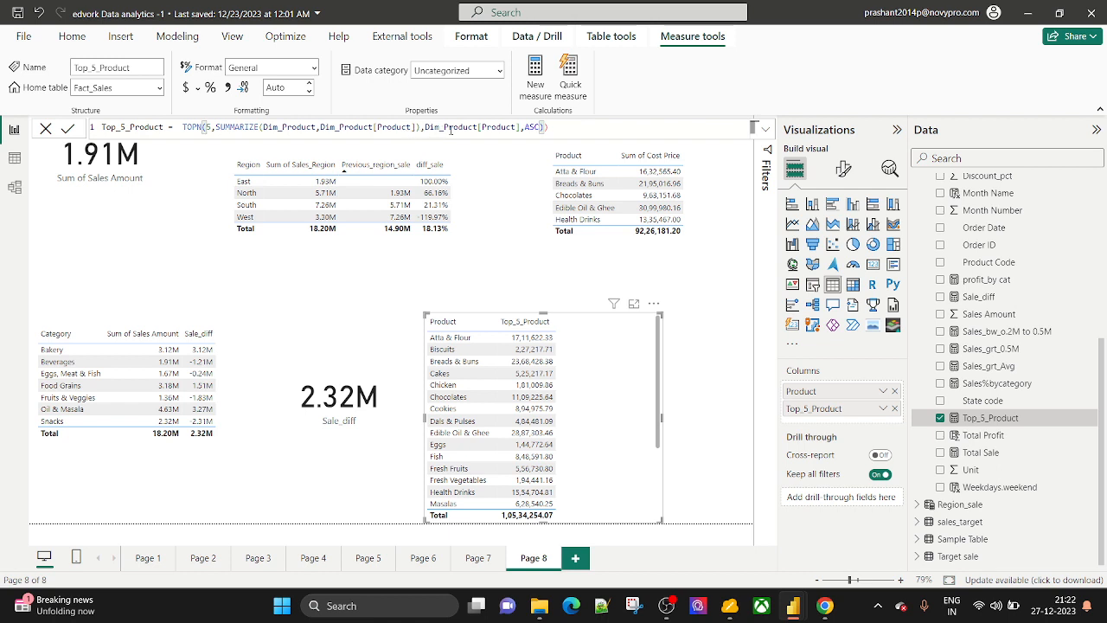
# Trim the formula back to SUMMARIZE(Dim_Product and re-add Dim_Product[Product] as the group-by column.
pyautogui.click(559, 130)
pyautogui.press('BackSpace')
pyautogui.press('BackSpace')
pyautogui.press('BackSpace')
pyautogui.press('BackSpace')
pyautogui.press('BackSpace')
pyautogui.press('BackSpace')
pyautogui.press('BackSpace')
pyautogui.press('BackSpace')
pyautogui.press('BackSpace')
pyautogui.press('BackSpace')
pyautogui.press('BackSpace')
pyautogui.press('BackSpace')
pyautogui.press('BackSpace')
pyautogui.press('BackSpace')
pyautogui.press('BackSpace')
pyautogui.press('BackSpace')
pyautogui.press('BackSpace')
pyautogui.press('BackSpace')
pyautogui.press('BackSpace')
pyautogui.press('BackSpace')
pyautogui.press('BackSpace')
pyautogui.press('BackSpace')
pyautogui.press('BackSpace')
pyautogui.press('BackSpace')
pyautogui.press('BackSpace')
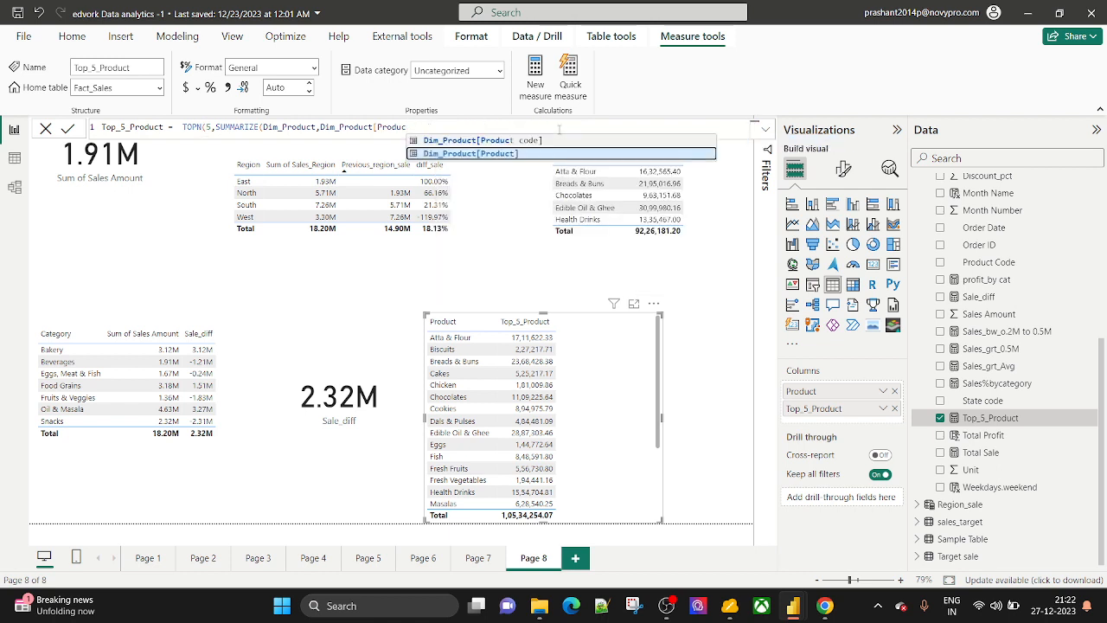
pyautogui.press('BackSpace')
pyautogui.press('BackSpace')
pyautogui.press('BackSpace')
pyautogui.press('BackSpace')
pyautogui.press('BackSpace')
pyautogui.press('BackSpace')
pyautogui.press('BackSpace')
pyautogui.press('BackSpace')
pyautogui.press('BackSpace')
pyautogui.press('BackSpace')
pyautogui.press('BackSpace')
pyautogui.press('BackSpace')
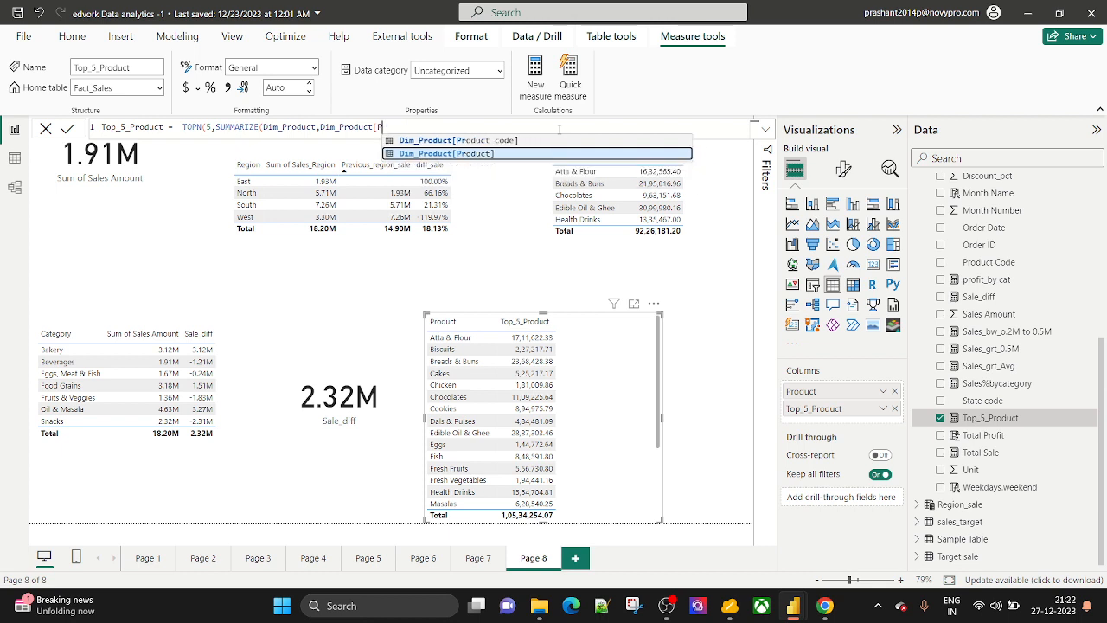
pyautogui.press('BackSpace')
pyautogui.press('BackSpace')
pyautogui.press('BackSpace')
pyautogui.press('BackSpace')
pyautogui.press('BackSpace')
pyautogui.press('BackSpace')
pyautogui.press('BackSpace')
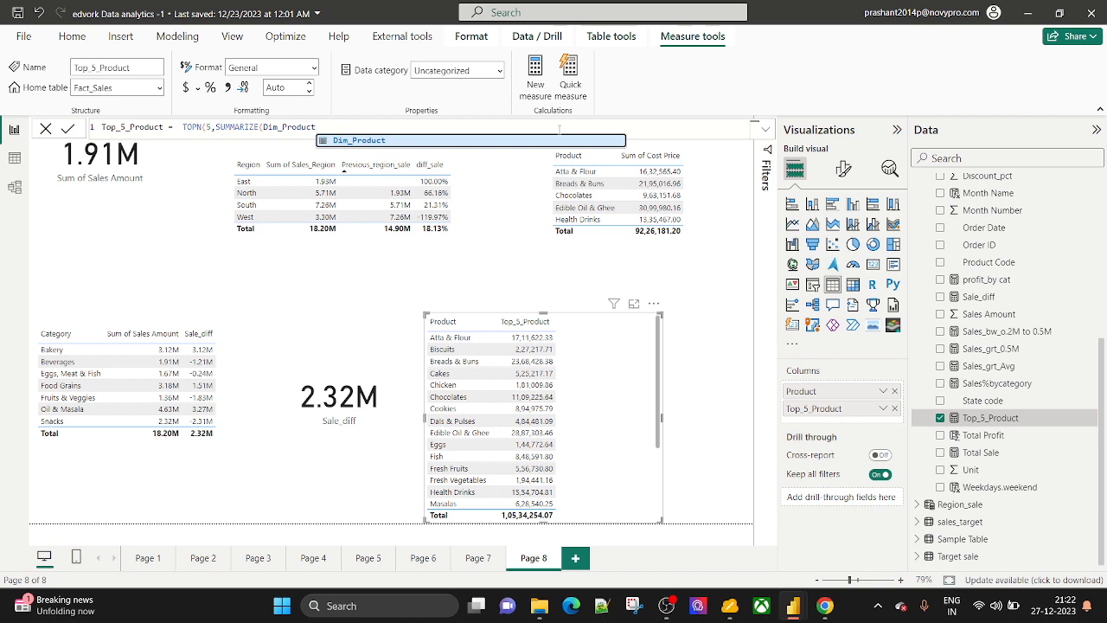
pyautogui.write(',')
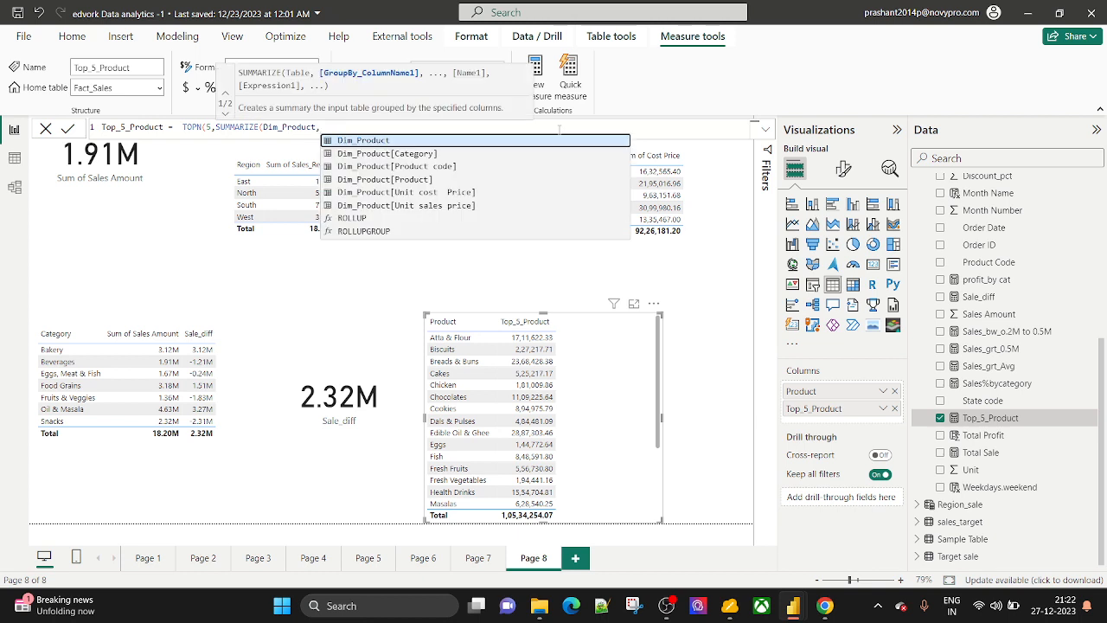
pyautogui.press('Down')
pyautogui.press('Down')
pyautogui.press('Down')
pyautogui.press('Down')
pyautogui.press('Up')
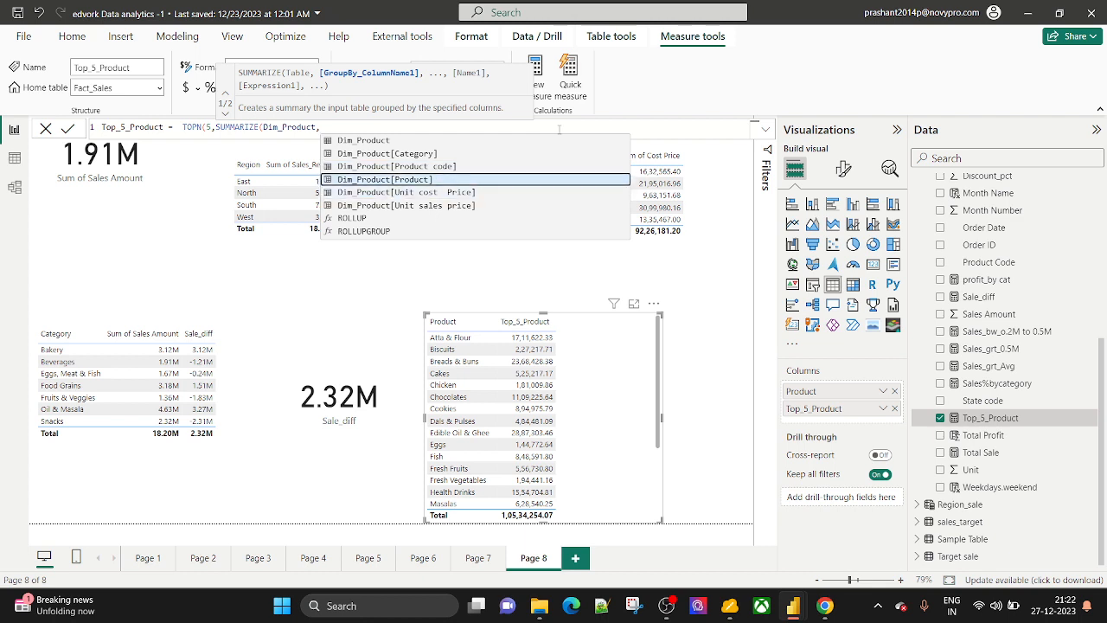
pyautogui.press('Tab')
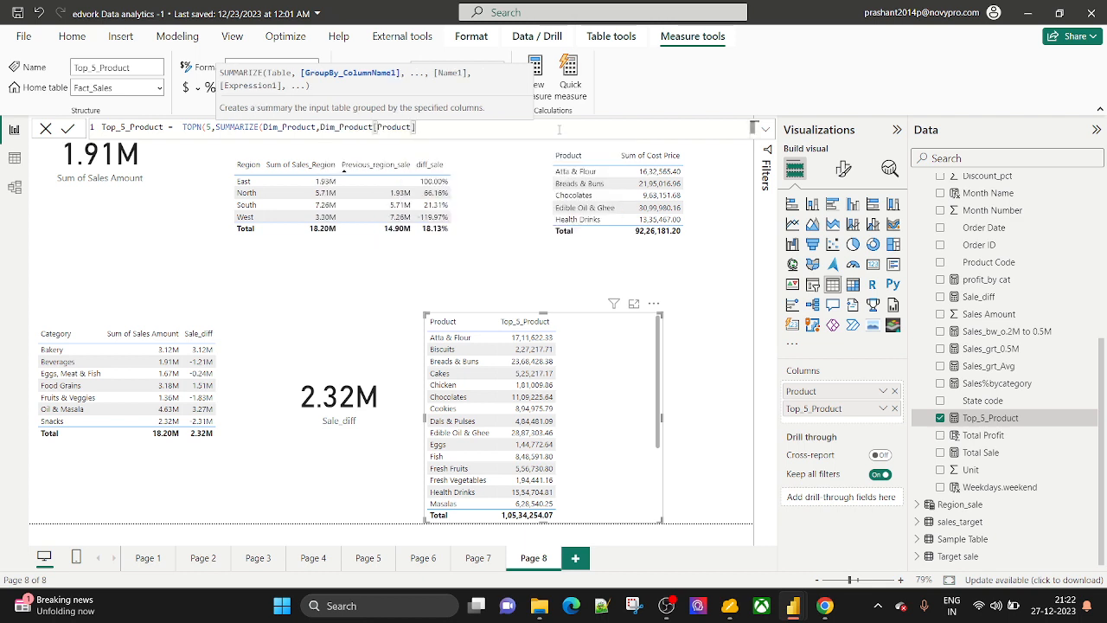
# Add a "Total SALE" column of SUM(Fact_Sales[Sales Amount]) and close SUMMARIZE.
pyautogui.write(',')
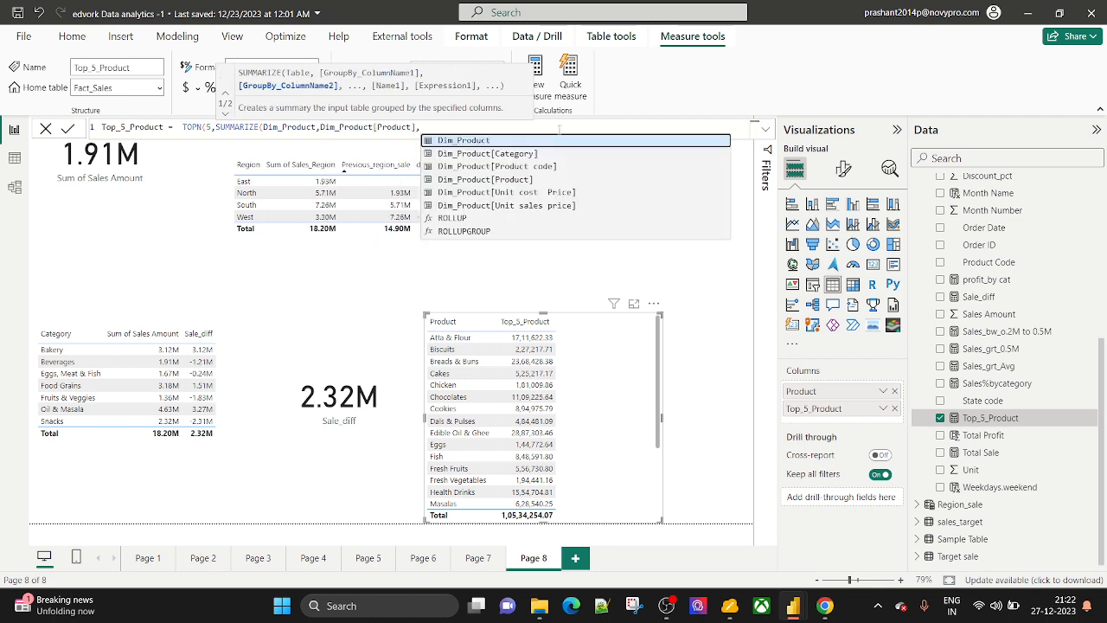
pyautogui.write('"Total')
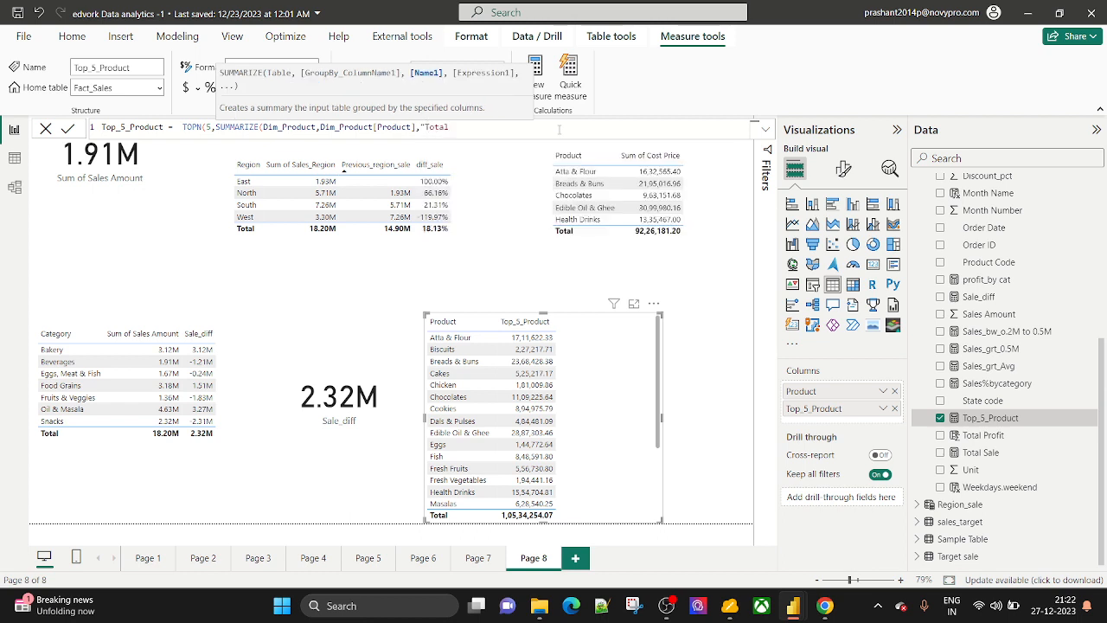
pyautogui.write('S')
pyautogui.press('BackSpace')
pyautogui.write('SALE",SUM')
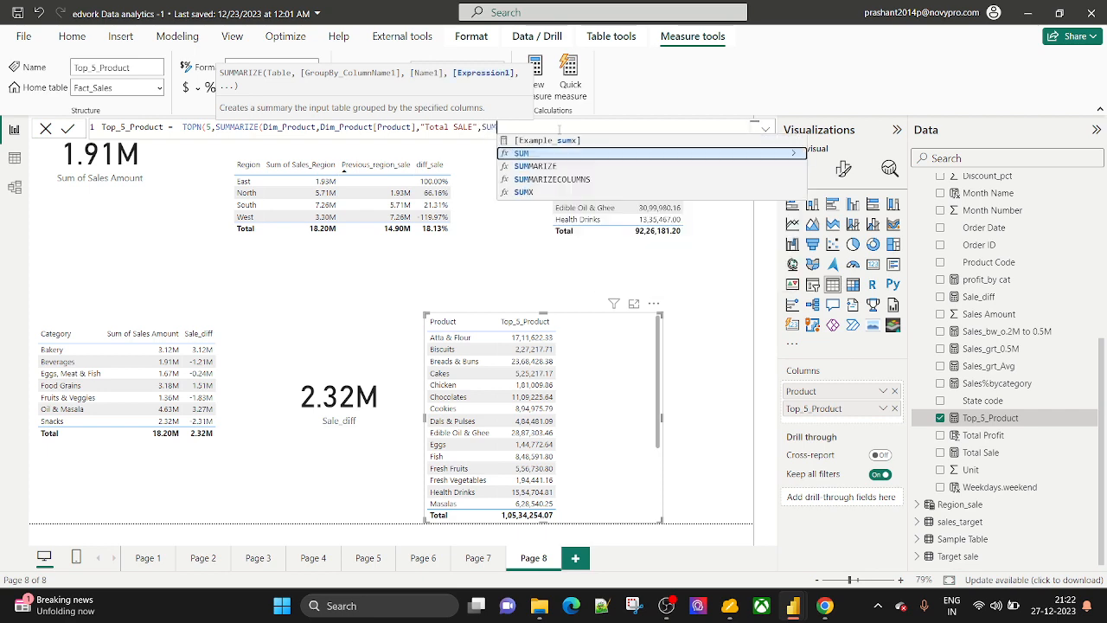
pyautogui.write('(')
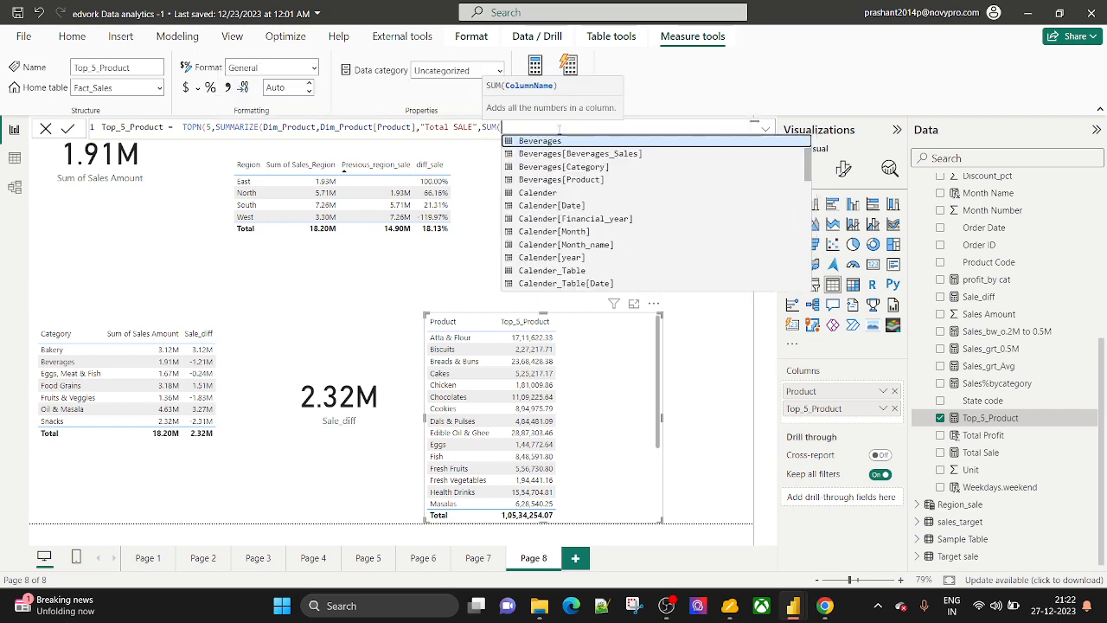
pyautogui.write('FAC')
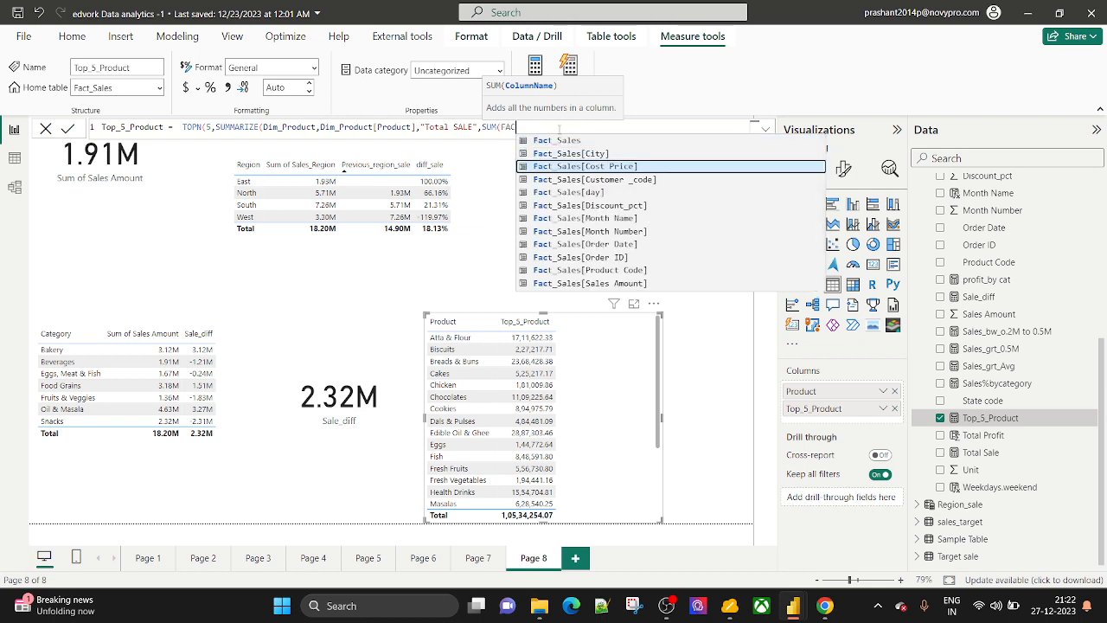
pyautogui.press('Down')
pyautogui.press('Down')
pyautogui.press('Down')
pyautogui.press('Down')
pyautogui.press('Down')
pyautogui.press('Down')
pyautogui.press('Down')
pyautogui.press('Down')
pyautogui.press('Down')
pyautogui.press('Tab')
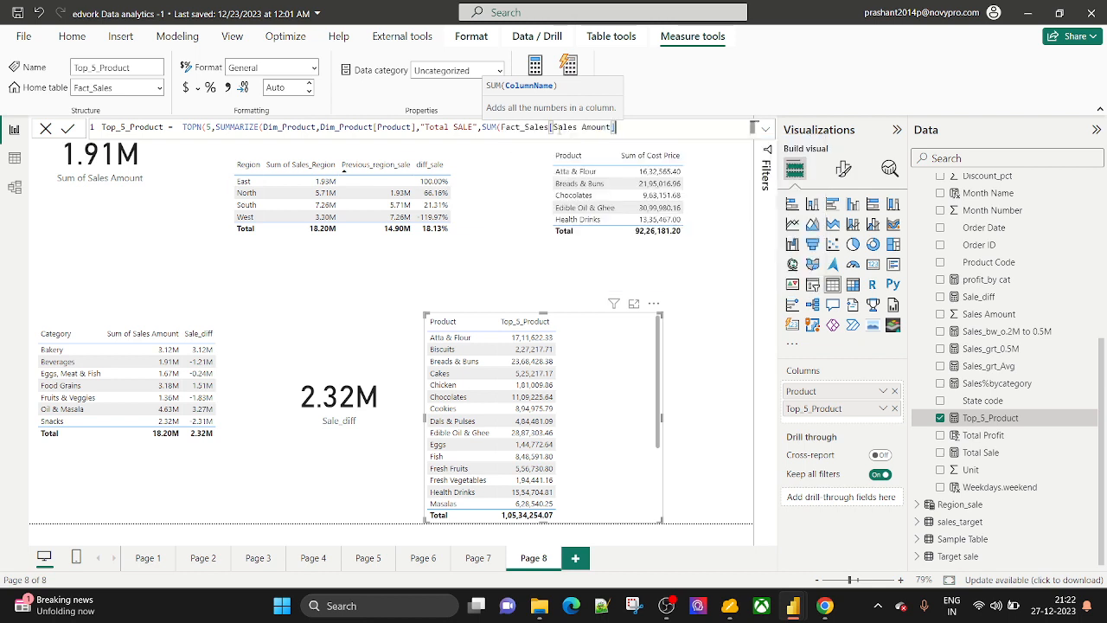
pyautogui.write(')')
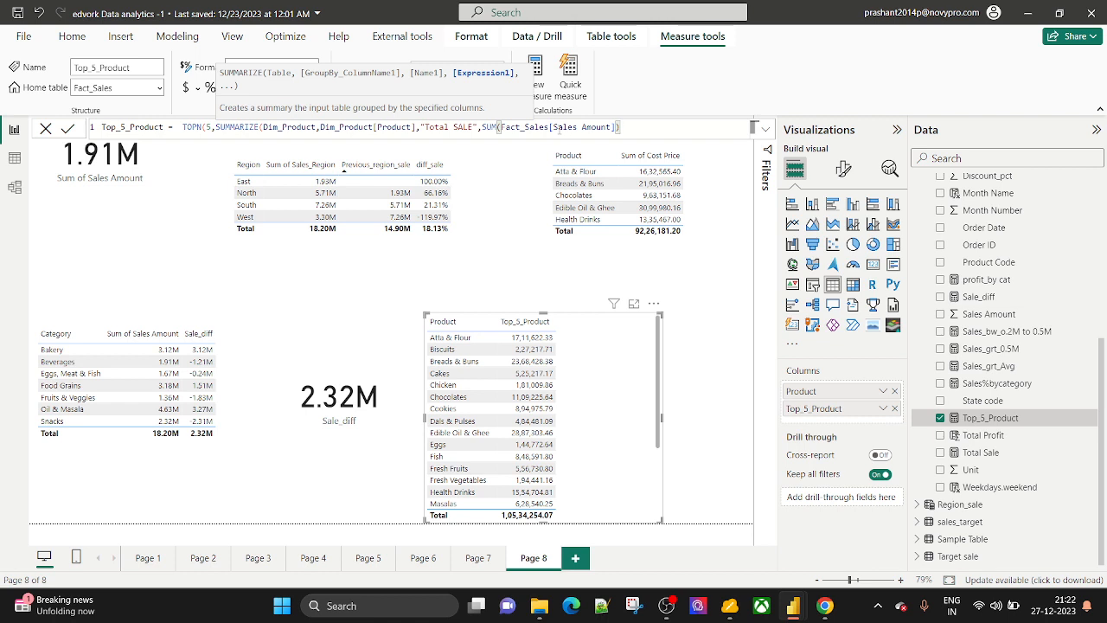
pyautogui.write(')')
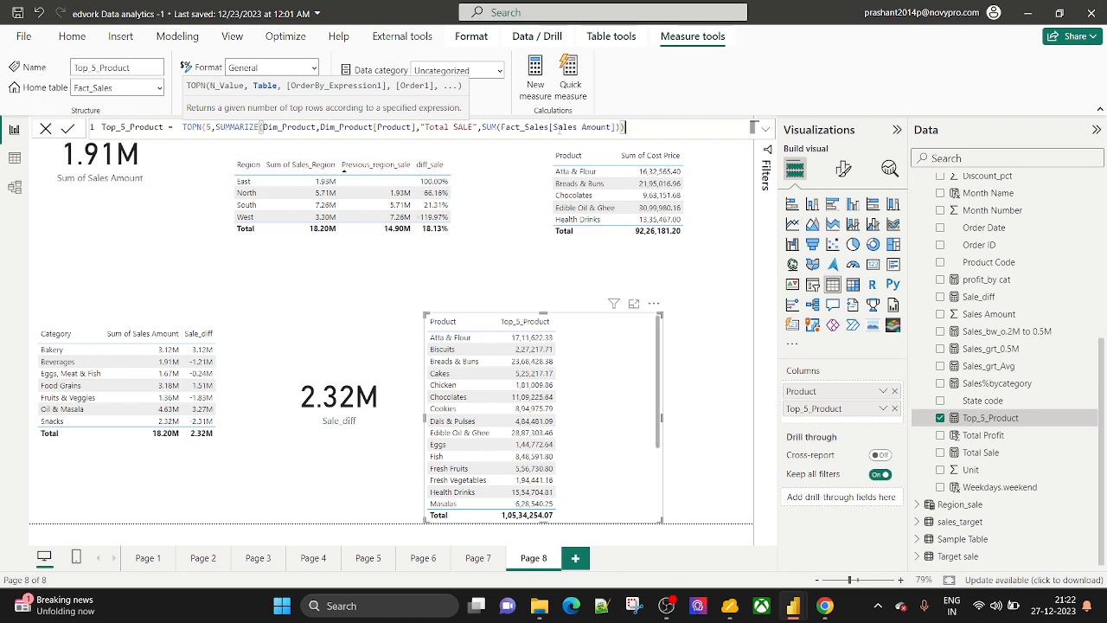
pyautogui.write(',')
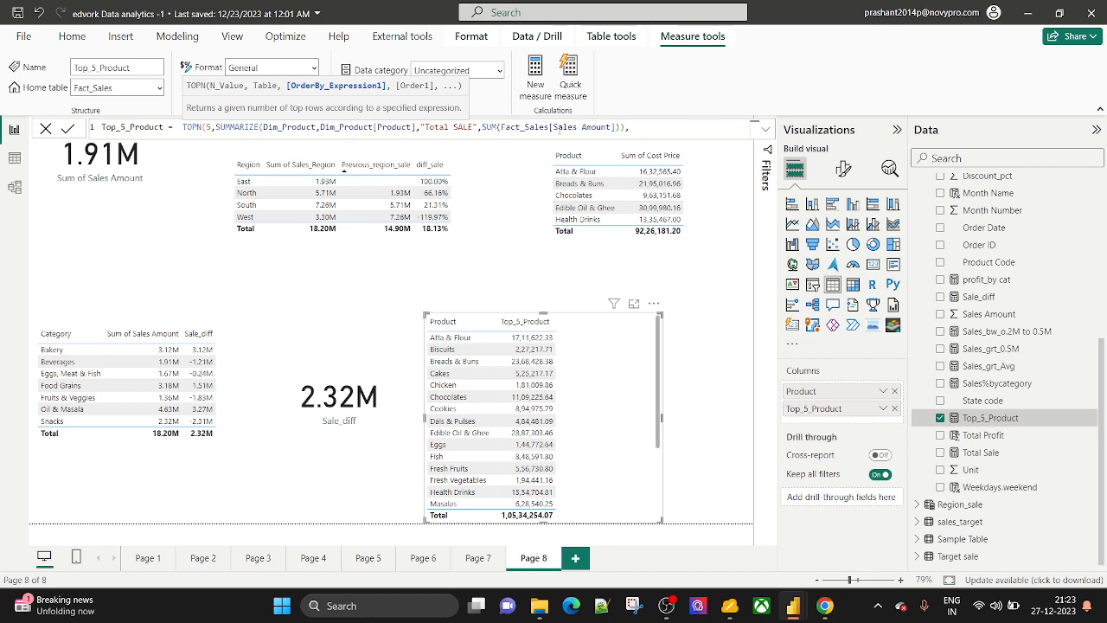
# Order the TOPN by Dim_Product[Product] ASC.
pyautogui.write('dim')
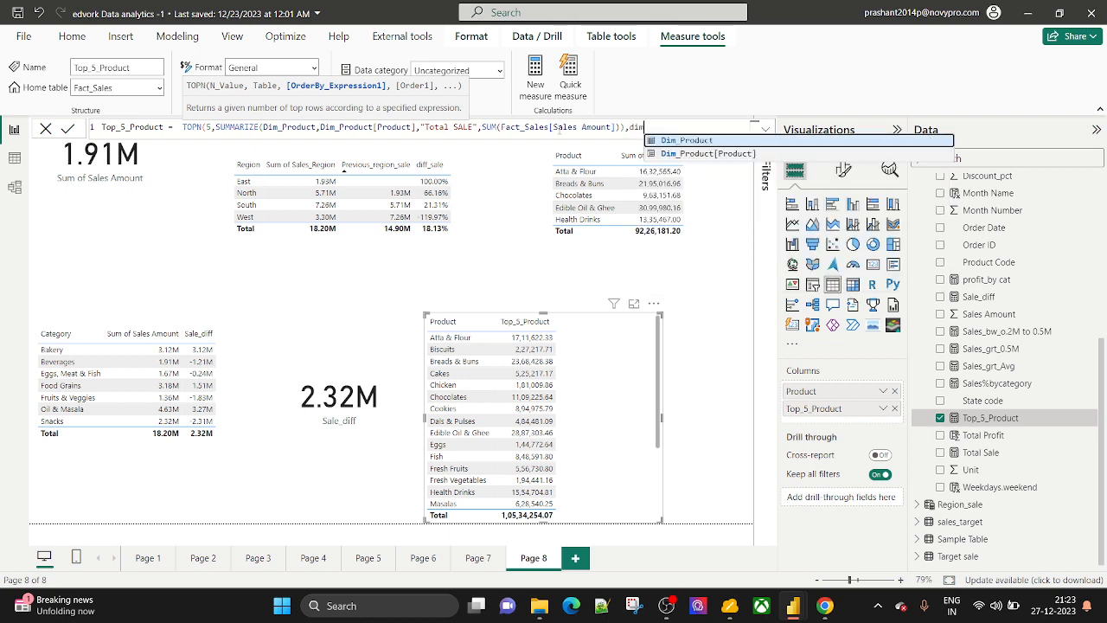
pyautogui.press('Down')
pyautogui.press('Tab')
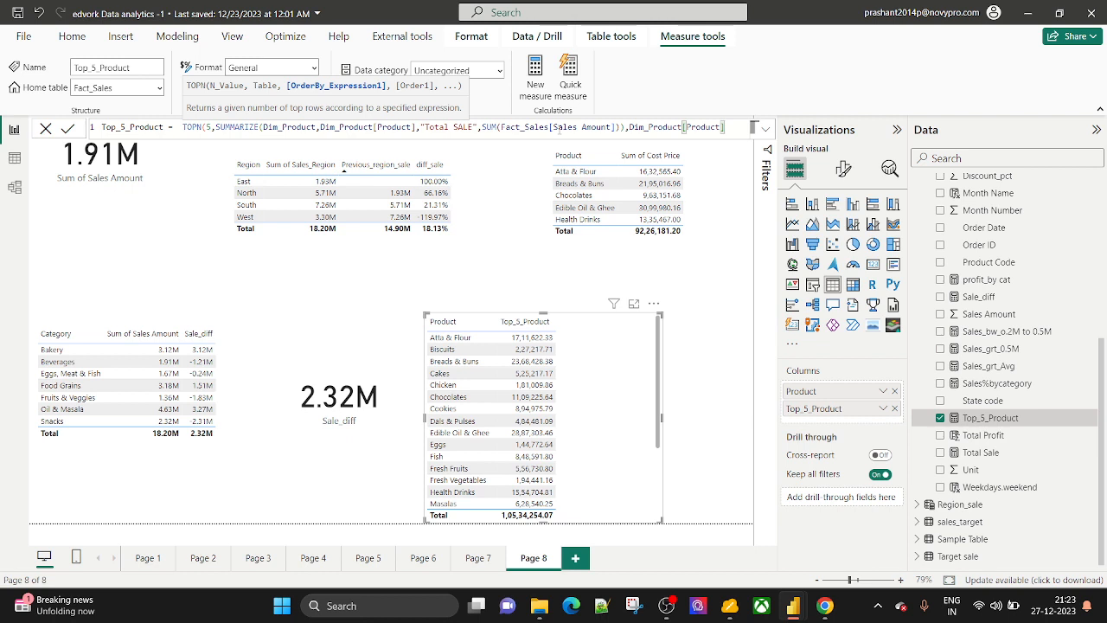
pyautogui.write(',')
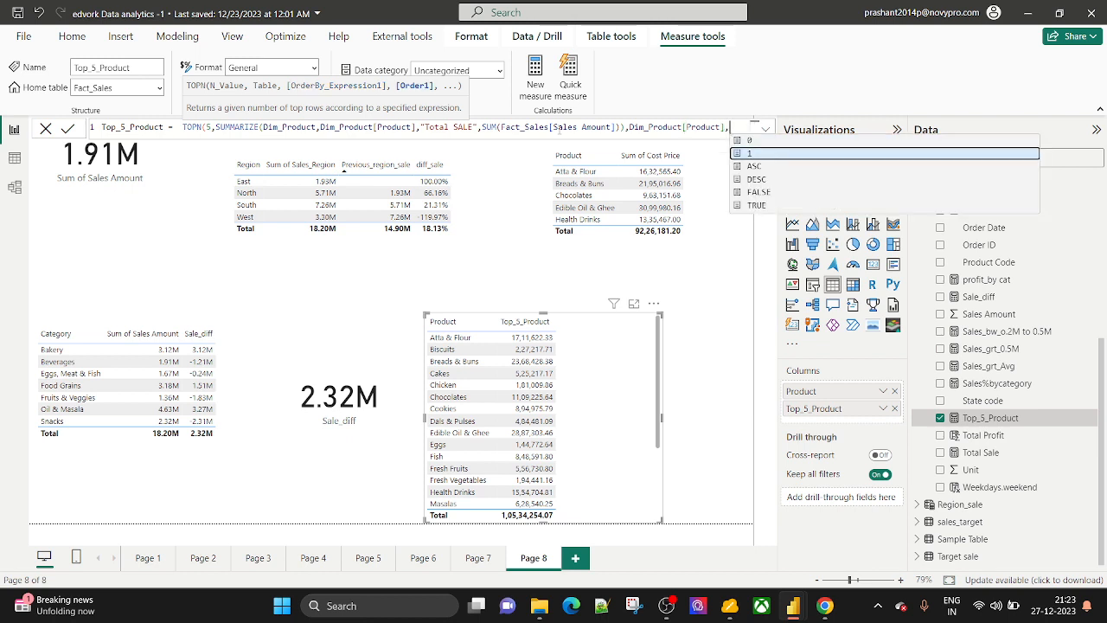
pyautogui.press('Tab')
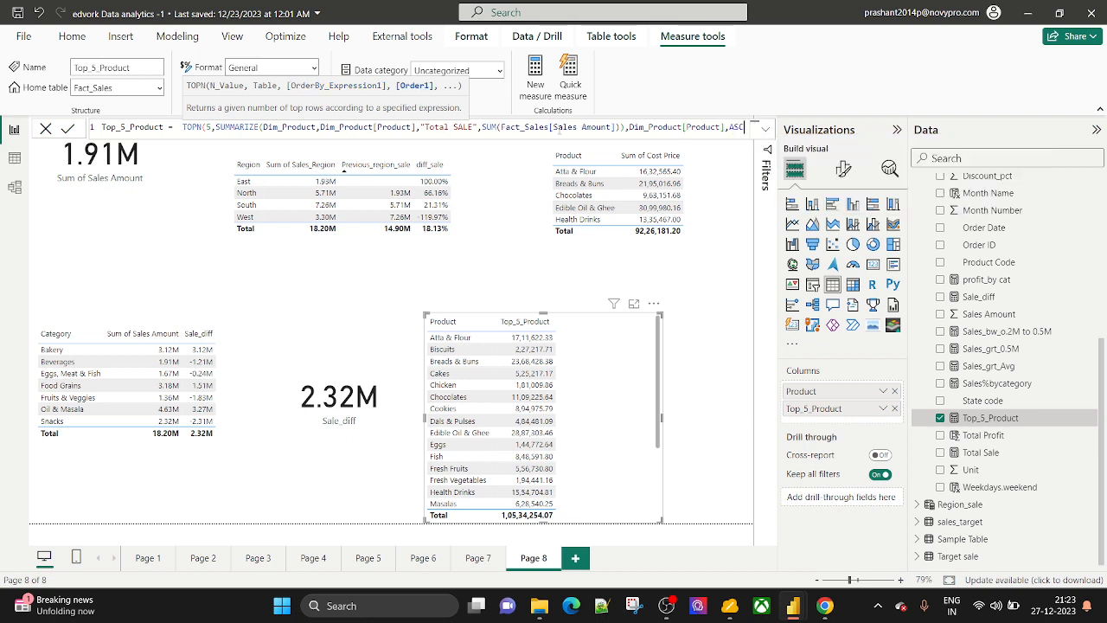
pyautogui.write(',')
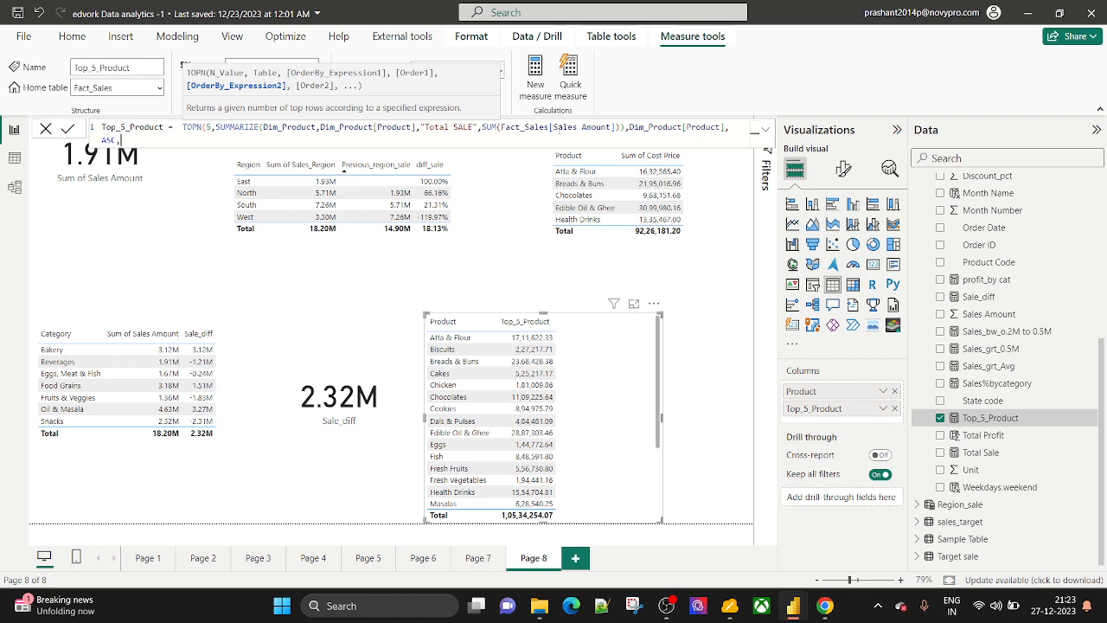
# Add [Total SALE] as a further ordering argument, commit the formula, and select the whole expression.
pyautogui.write(',')
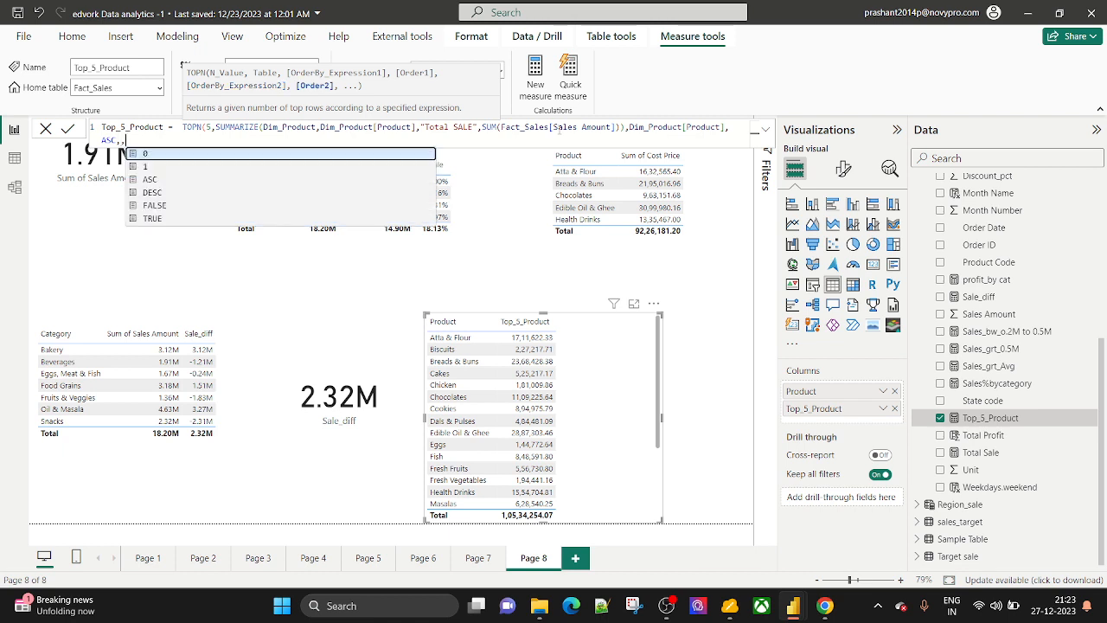
pyautogui.write(',')
pyautogui.press('BackSpace')
pyautogui.press('BackSpace')
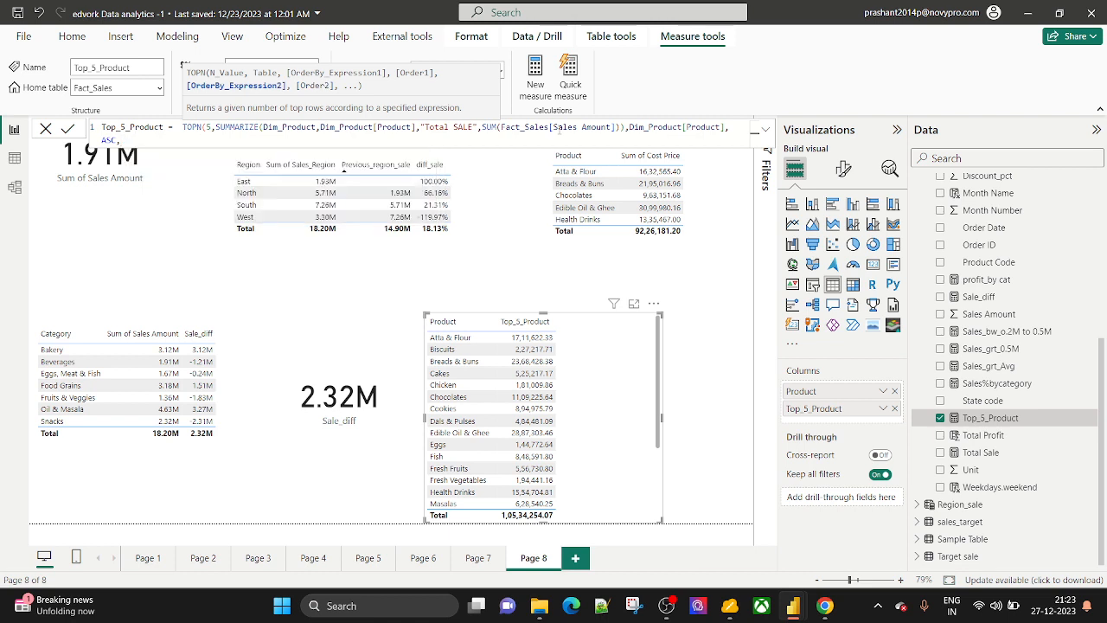
pyautogui.write('to')
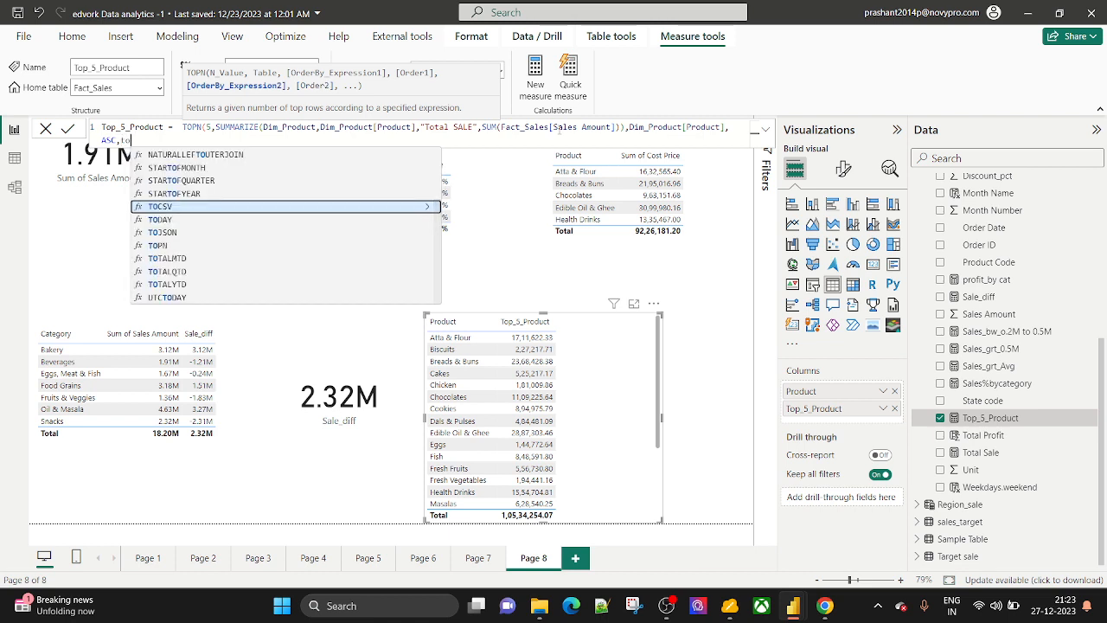
pyautogui.write('t')
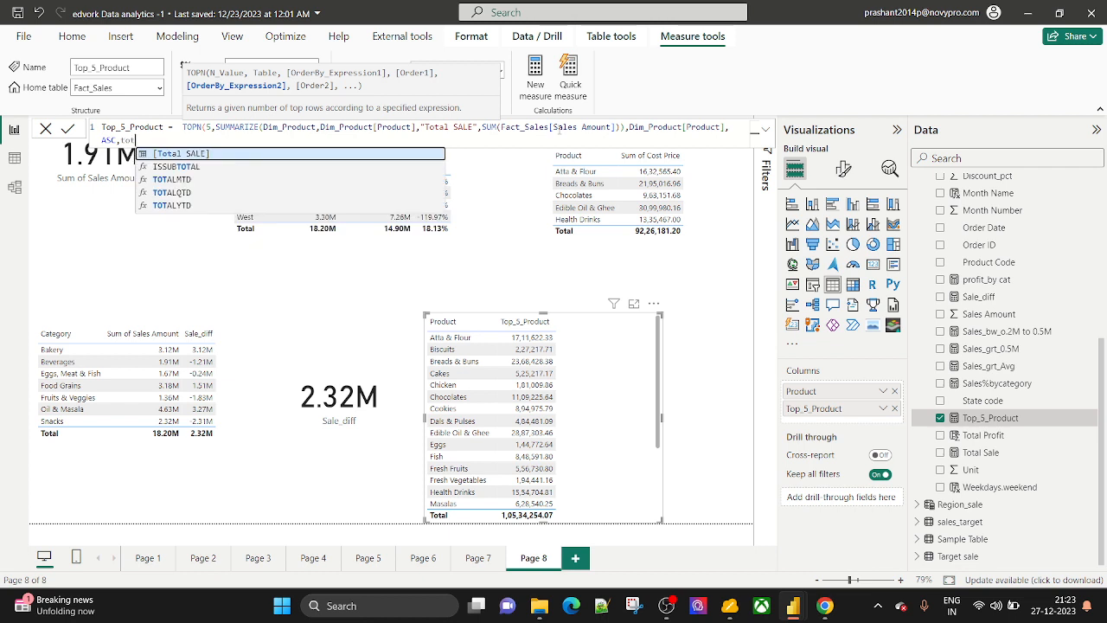
pyautogui.press('Tab')
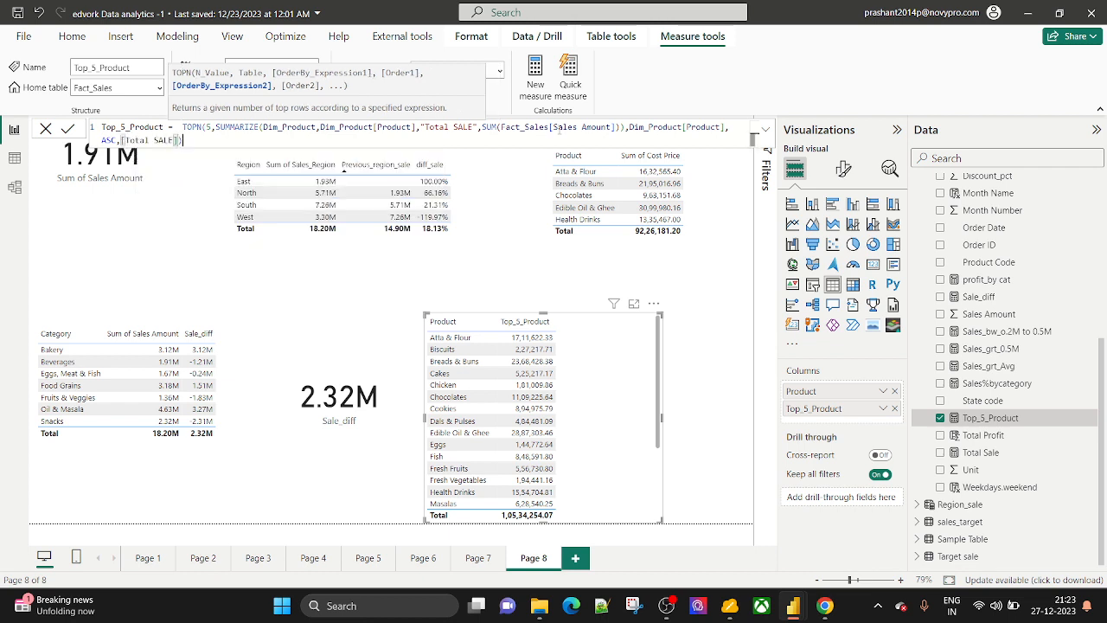
pyautogui.write(')')
pyautogui.press('Return')
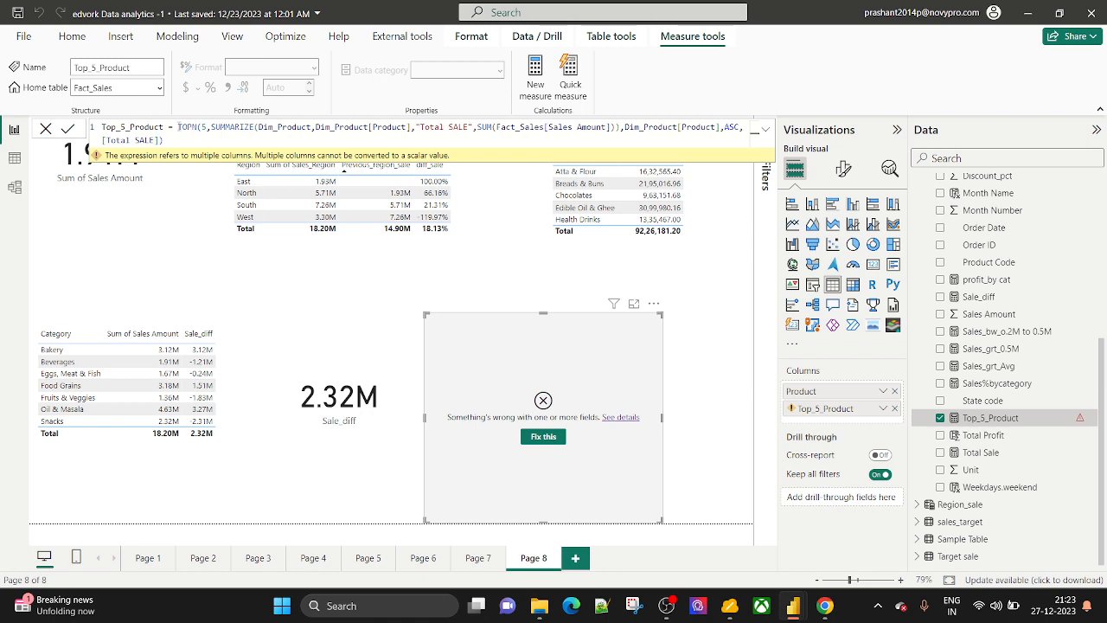
pyautogui.moveTo(178, 127); pyautogui.dragTo(185, 143)
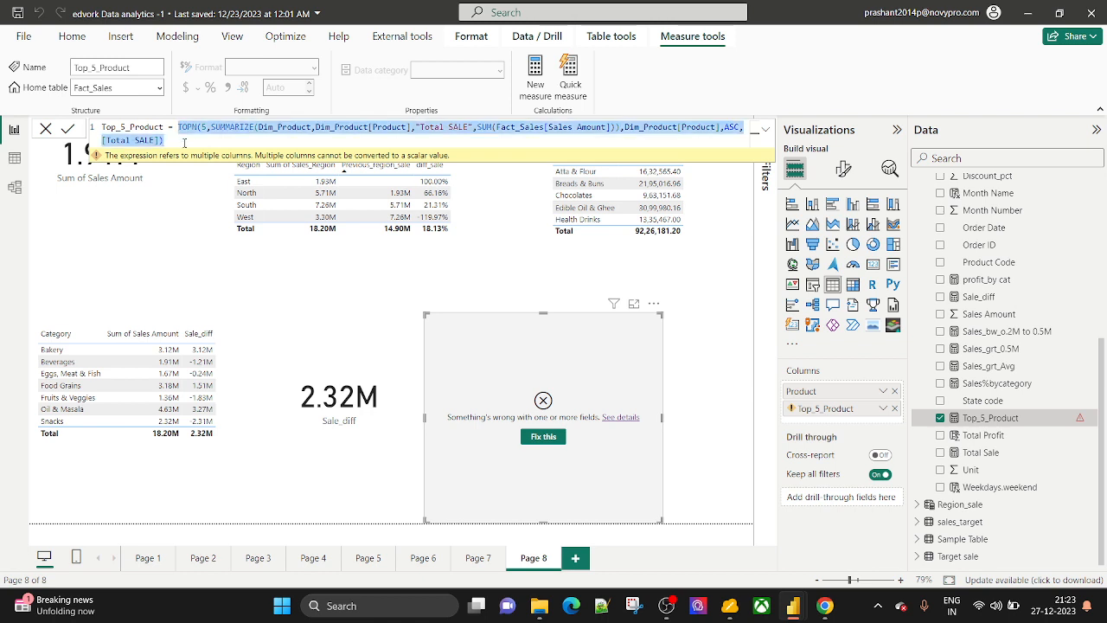
# Create a new calculated table from the pasted TOPN/SUMMARIZE formula.
pyautogui.click(176, 36)
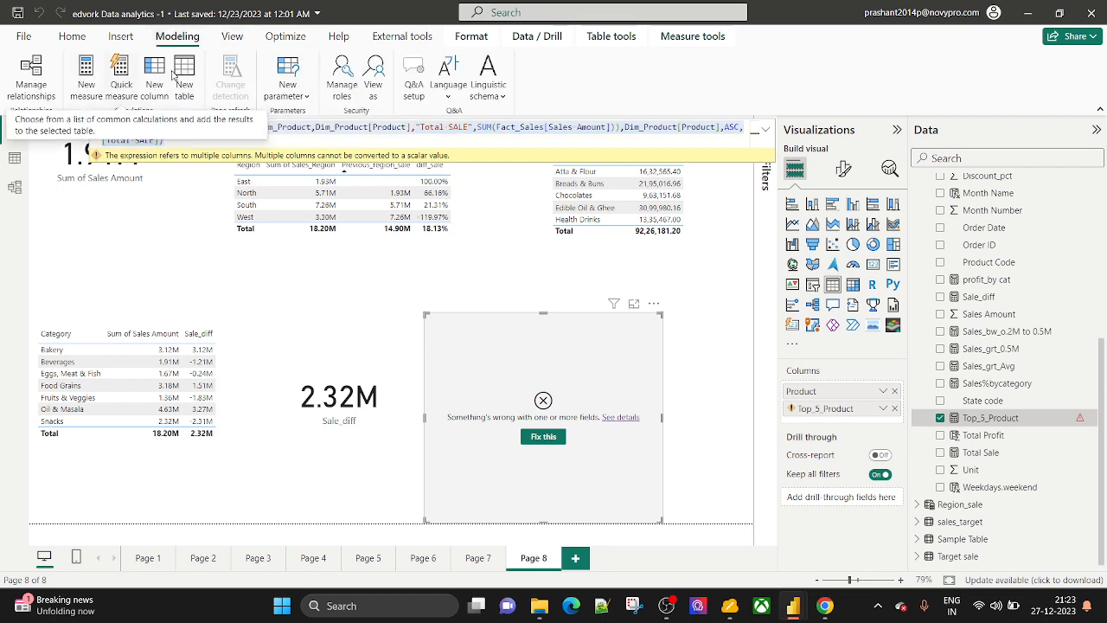
pyautogui.click(188, 71)
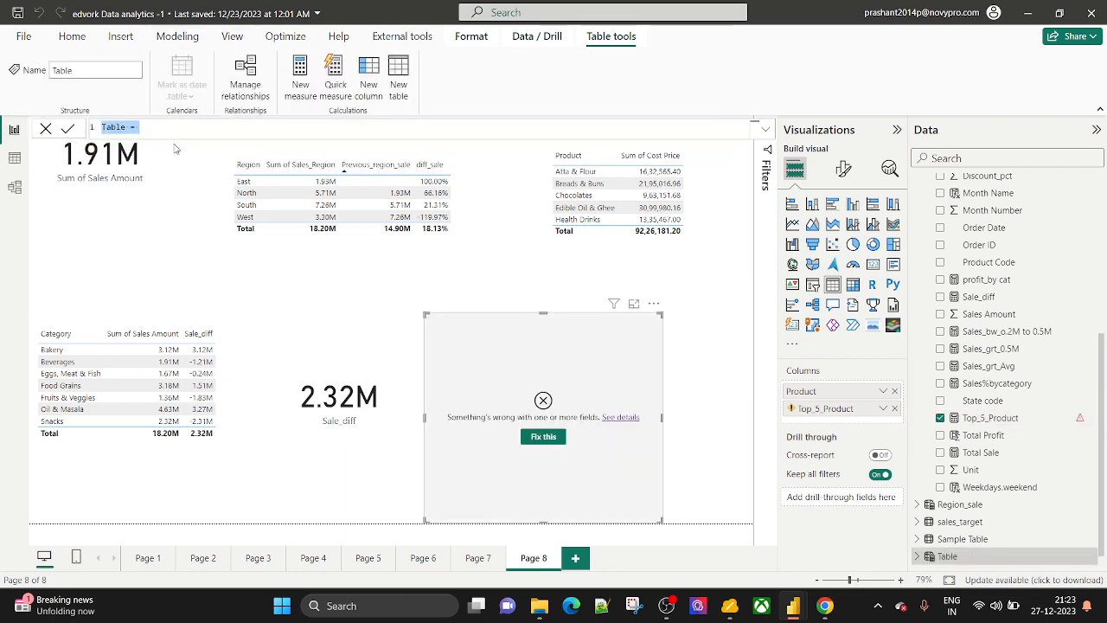
pyautogui.write('TOPN(5,SUMMARIZE(Dim_Product,Dim_Product[Product],"Total SALE",SUM(Fact_Sales[Sales Amount])),Dim_Product[Product],ASC,[Total SALE])')
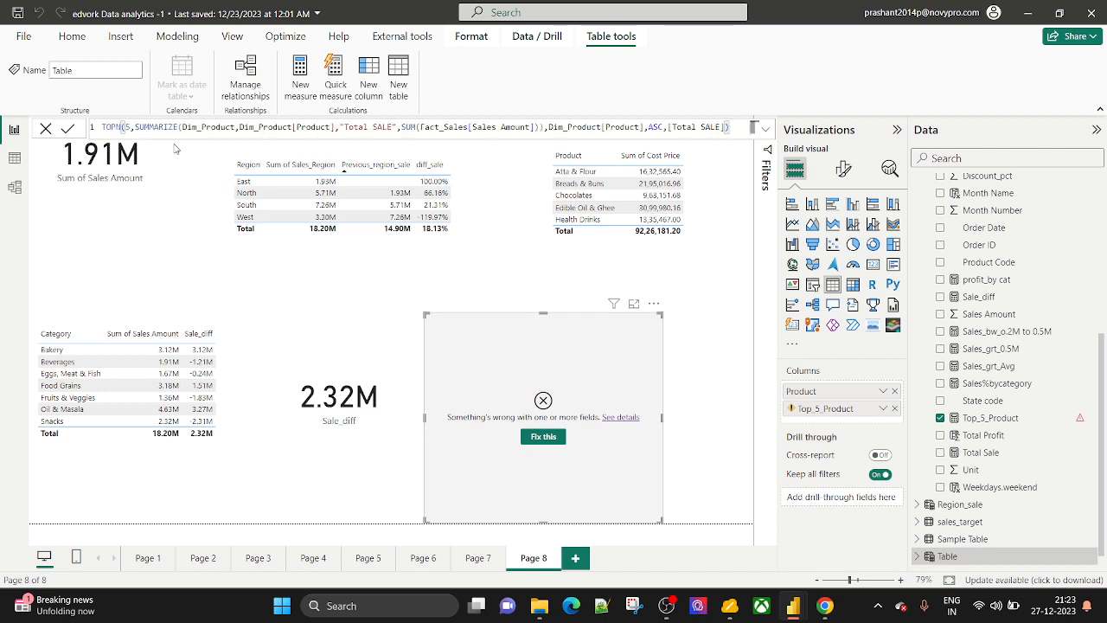
pyautogui.hotkey('shift', 'Return')
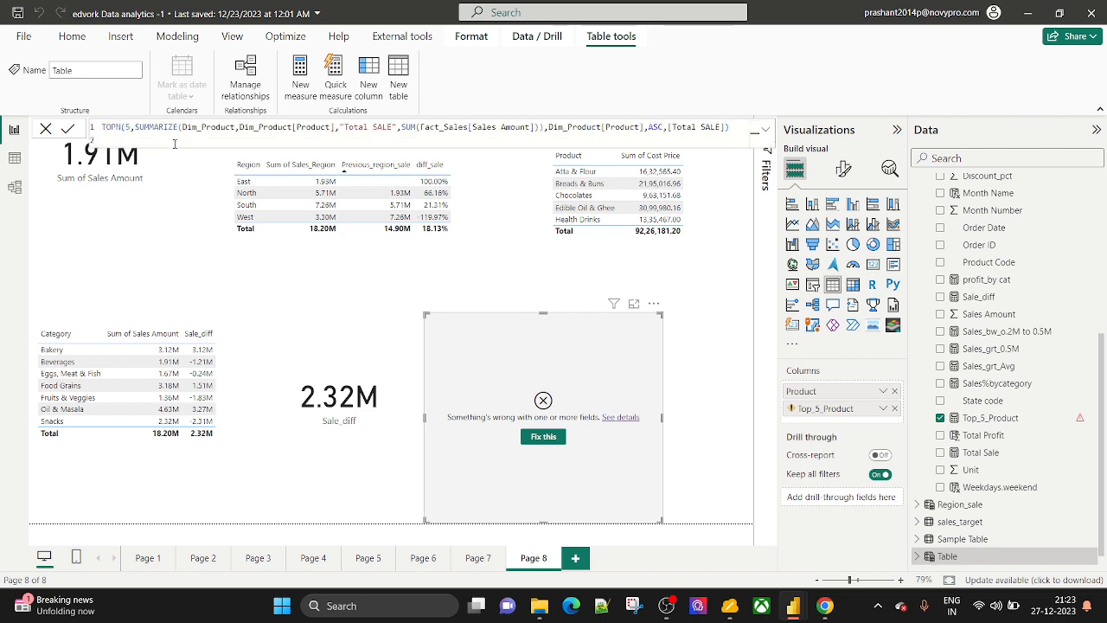
pyautogui.press('BackSpace')
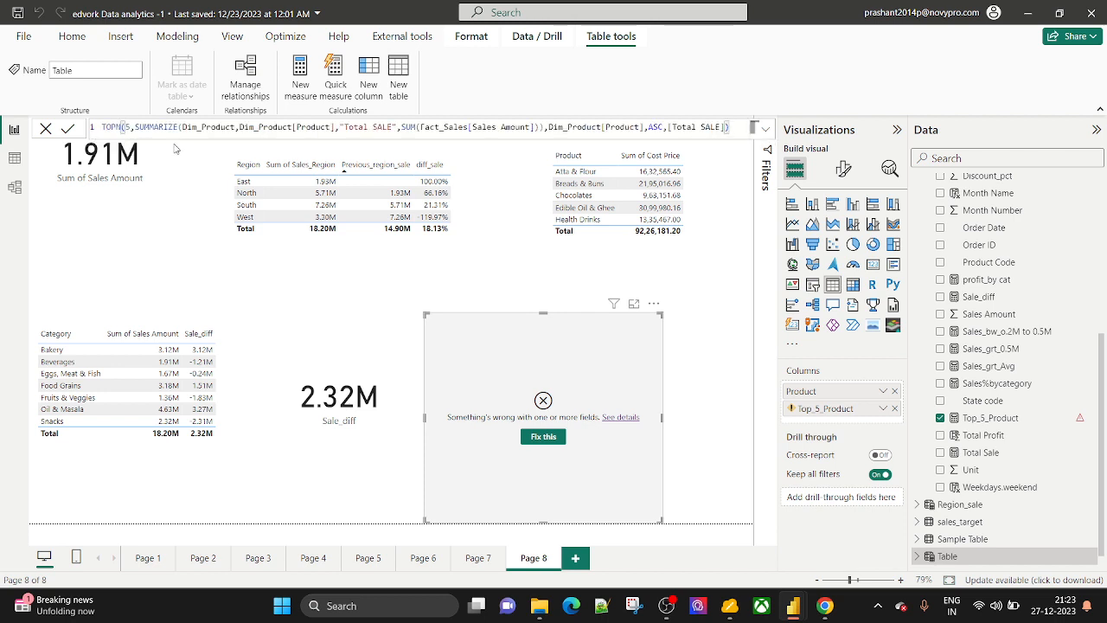
pyautogui.click(67, 128)
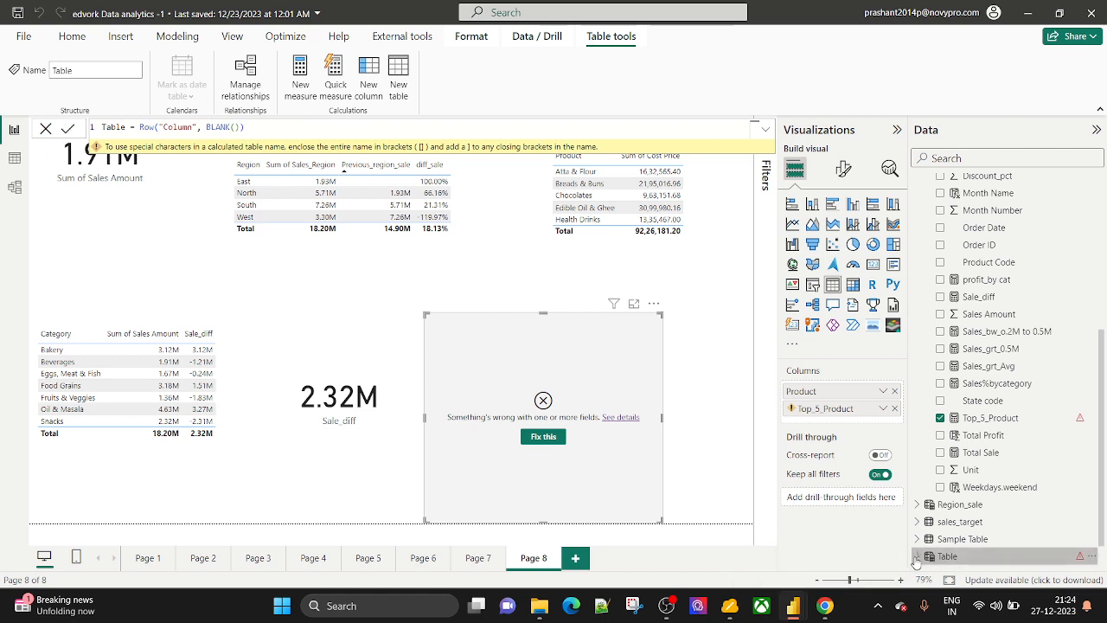
# Replace the default Table formula with the TOPN formula, named 'Top5 =', and commit it.
pyautogui.click(951, 555)
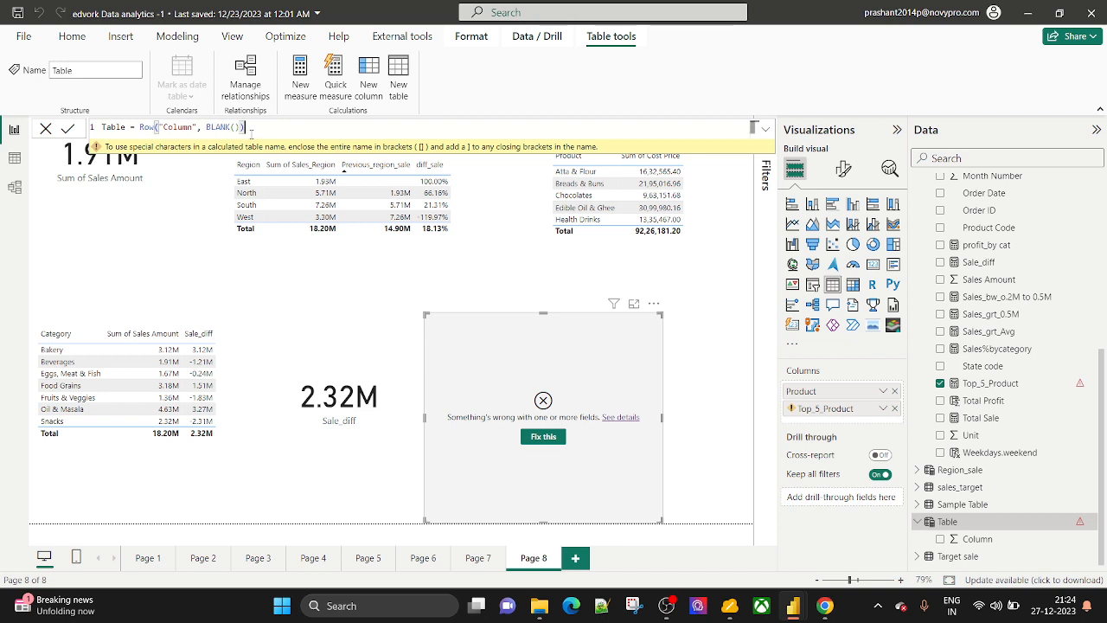
pyautogui.hotkey('ctrl', 'a')
pyautogui.press('BackSpace')
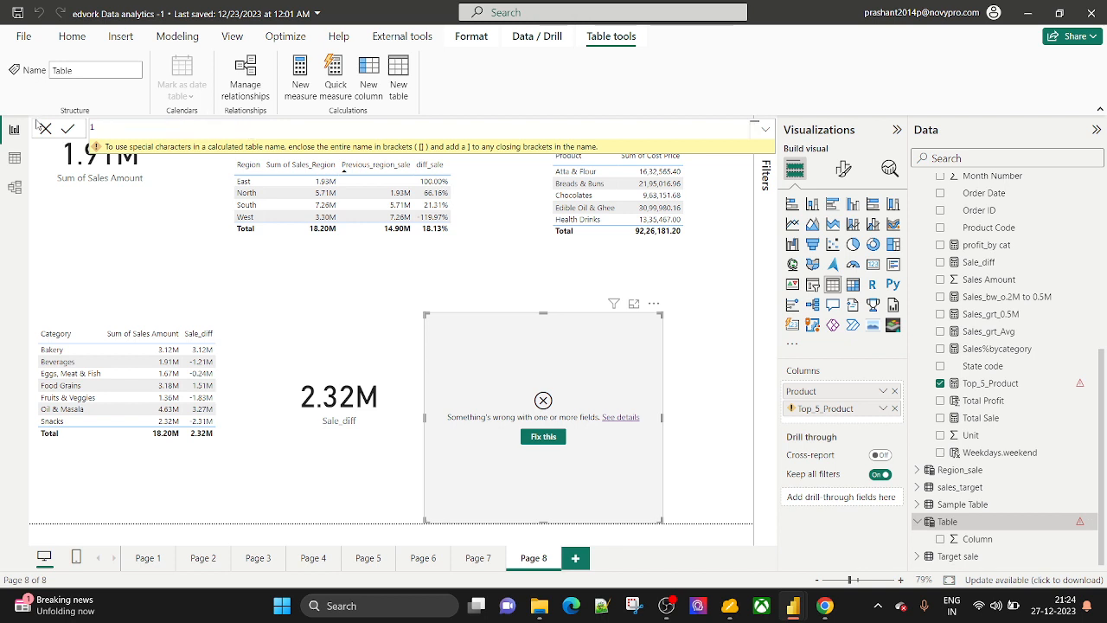
pyautogui.write('TOPN(5,SUMMARIZE(Dim_Product,Dim_Product[Product],"Total SALE",SUM(Fact_Sales[Sales Amount])),Dim_Product[Product],ASC,[Total SALE])')
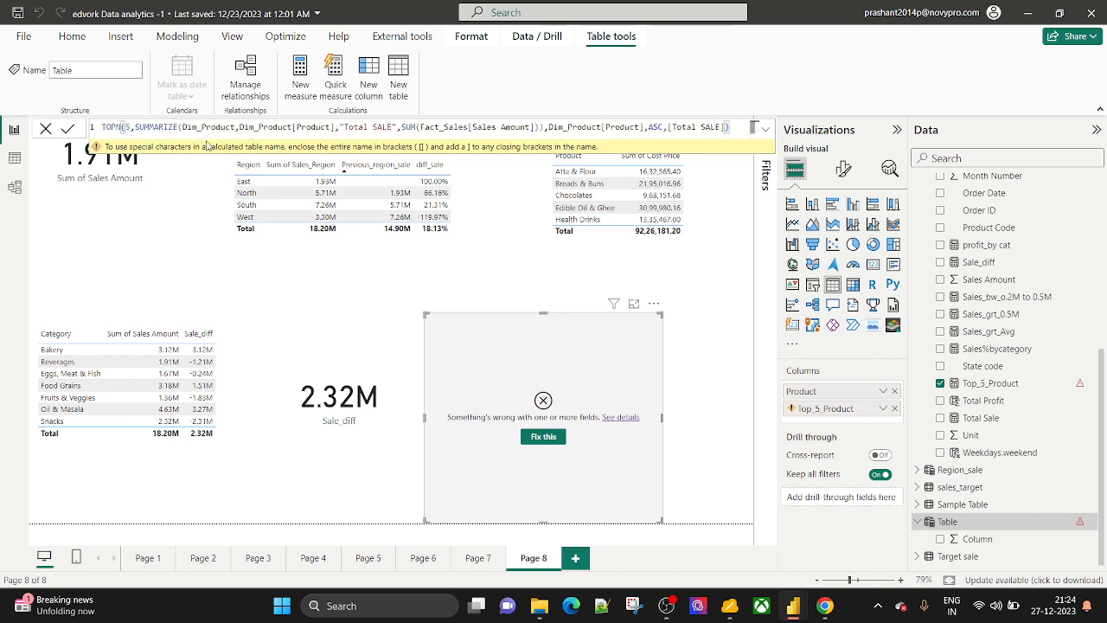
pyautogui.click(101, 129)
pyautogui.write('=')
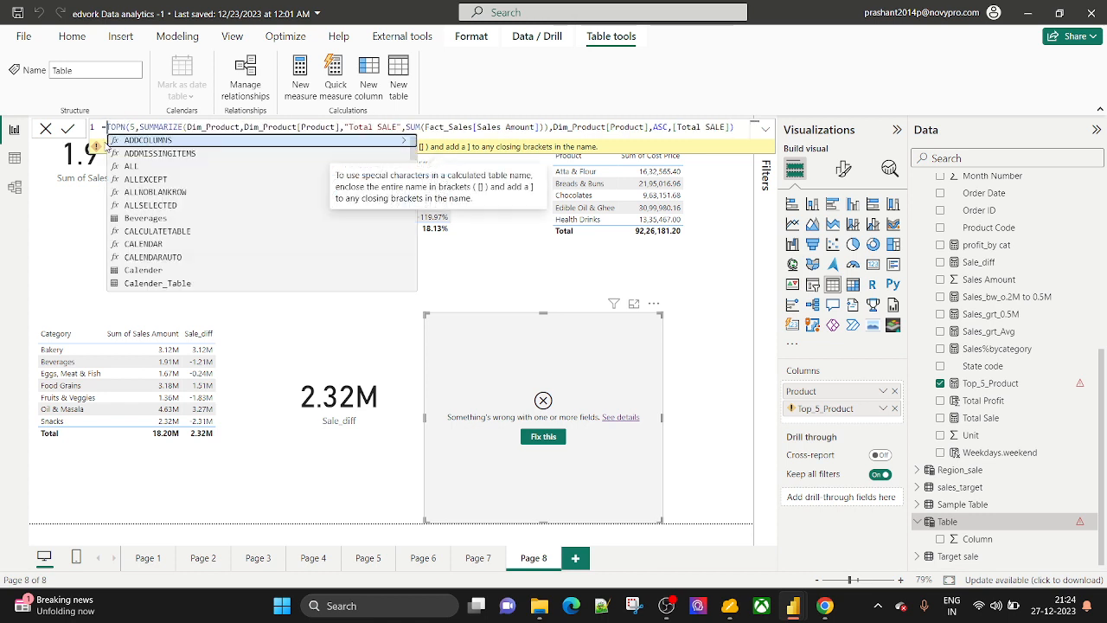
pyautogui.press('Left')
pyautogui.write('Top5')
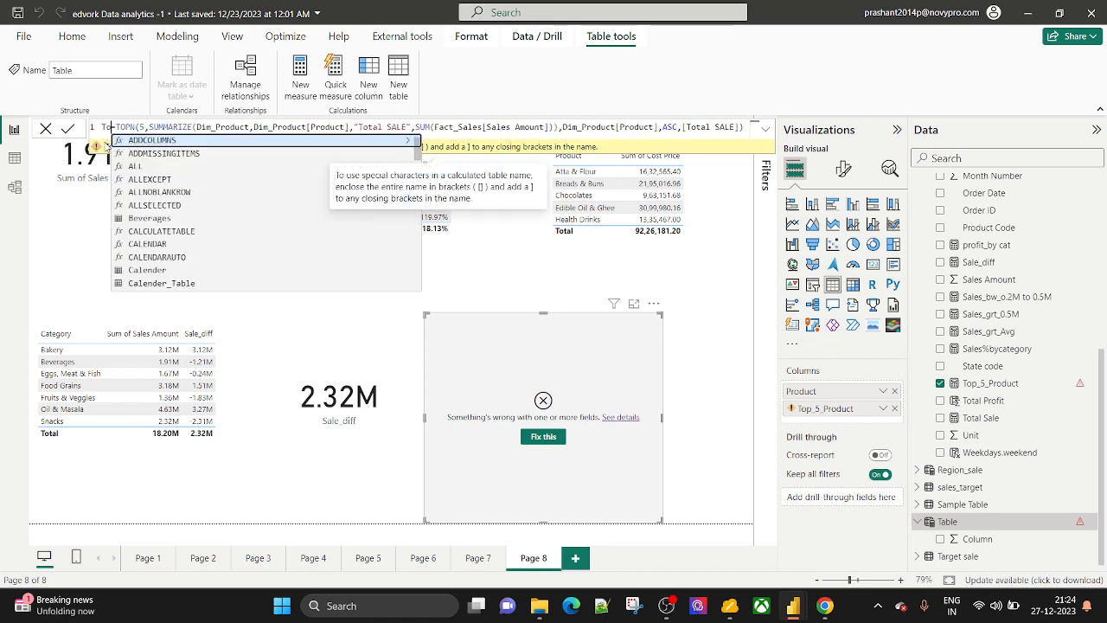
pyautogui.hotkey('shift', 'Return')
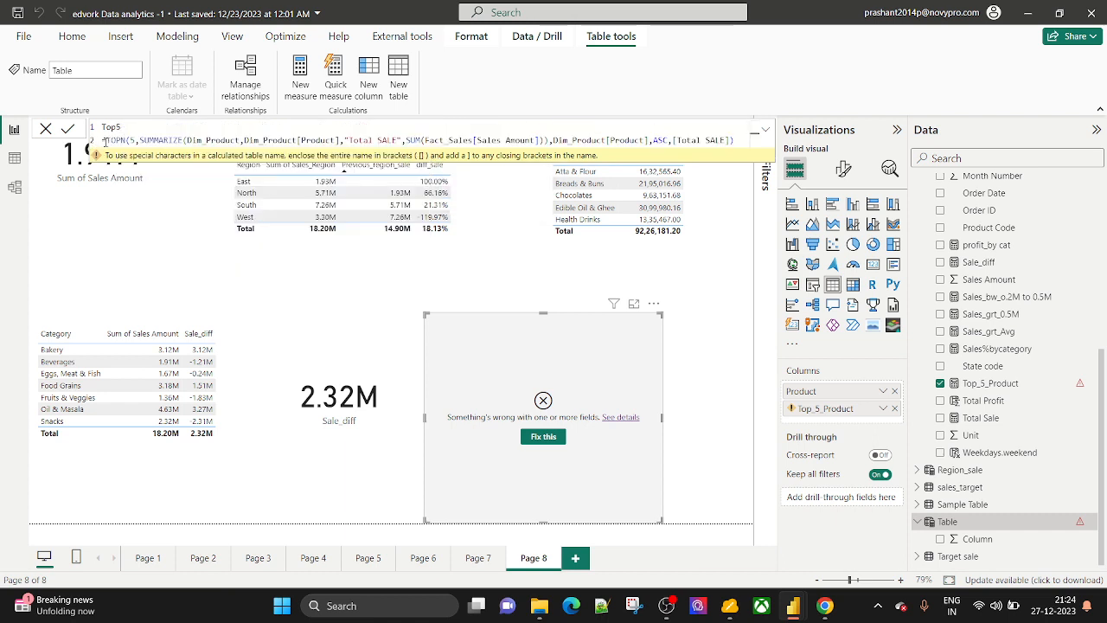
pyautogui.press('BackSpace')
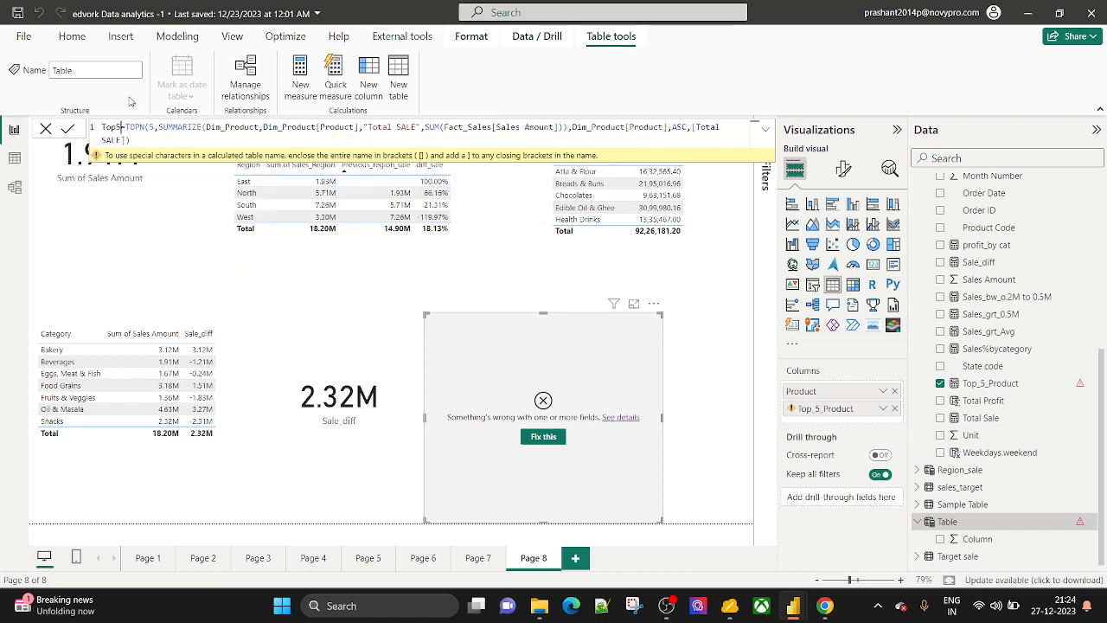
pyautogui.click(68, 128)
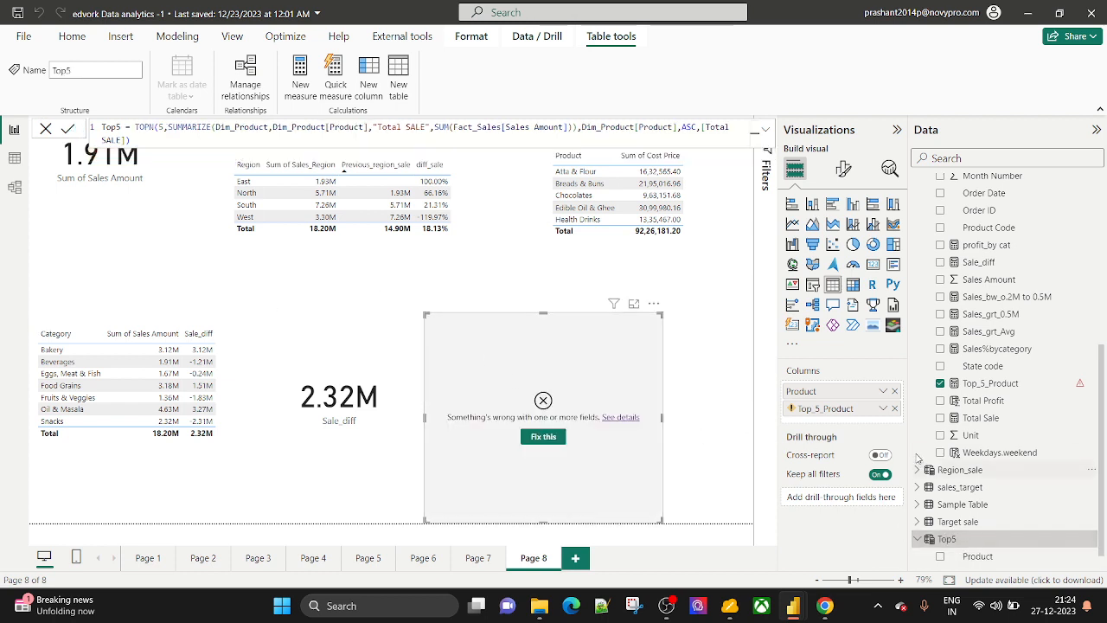
# Replace the visual's old fields with Top5's Product and Total SALE.
pyautogui.click(895, 407)
pyautogui.click(895, 391)
pyautogui.scroll(-1, 960, 487)
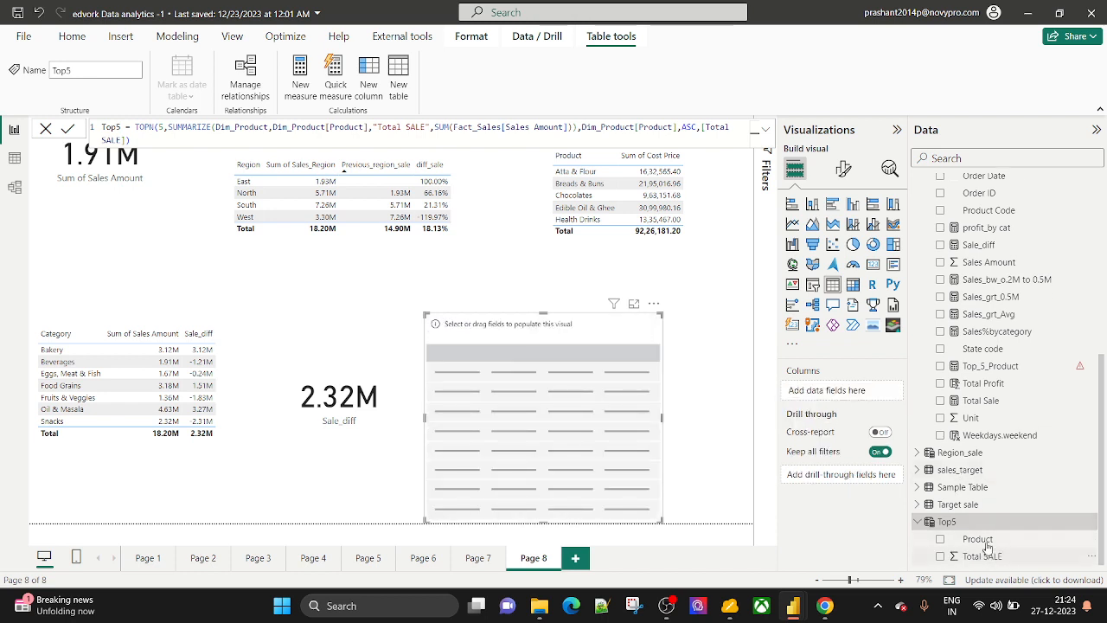
pyautogui.moveTo(987, 545); pyautogui.dragTo(851, 396)
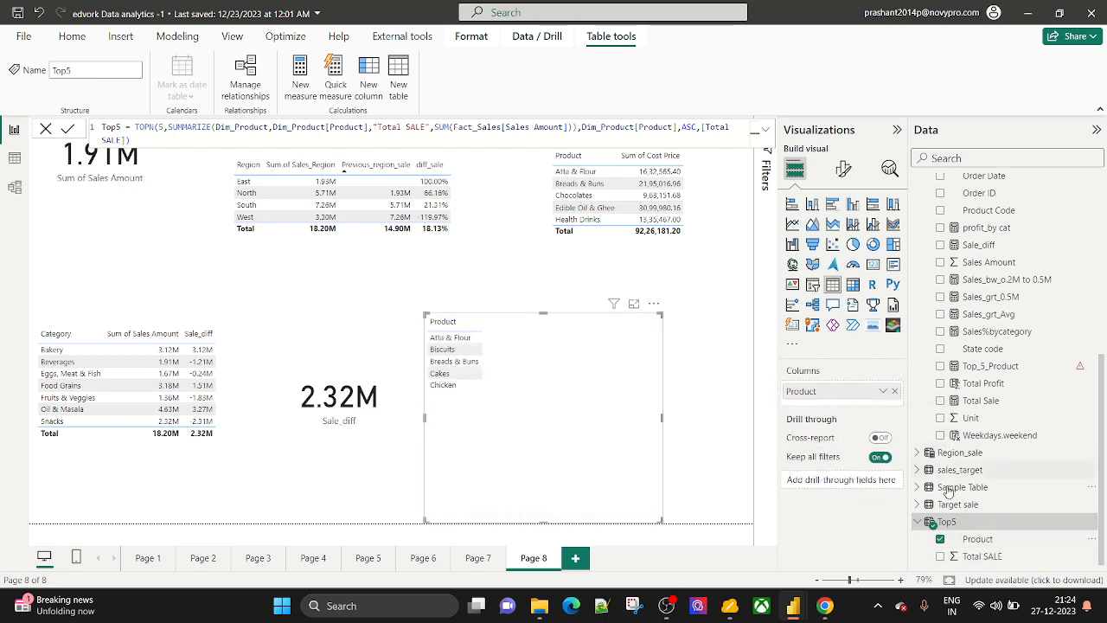
pyautogui.moveTo(985, 556); pyautogui.dragTo(865, 405)
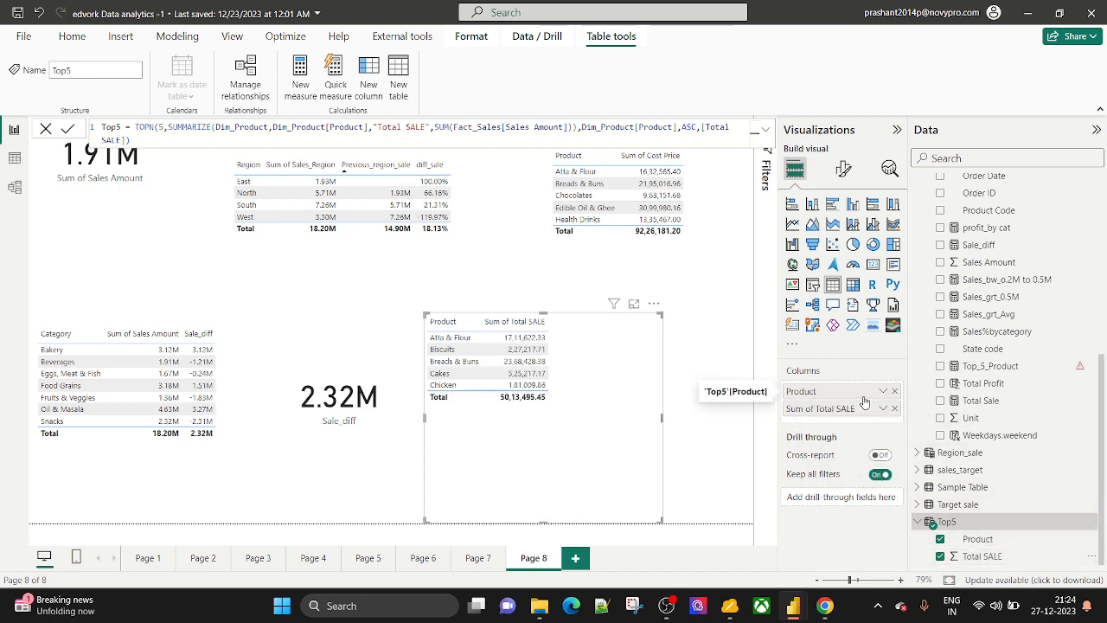
# Bring up the Top_5_Product measure's formula.
pyautogui.scroll(3, 1081, 441)
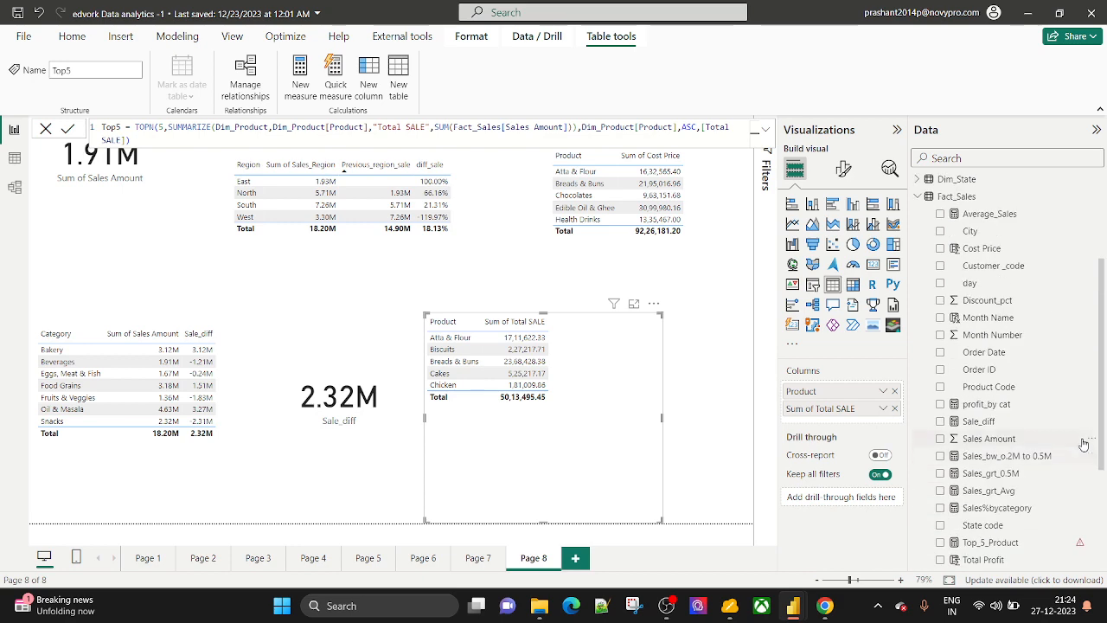
pyautogui.scroll(-3, 1091, 441)
pyautogui.scroll(-1, 1091, 440)
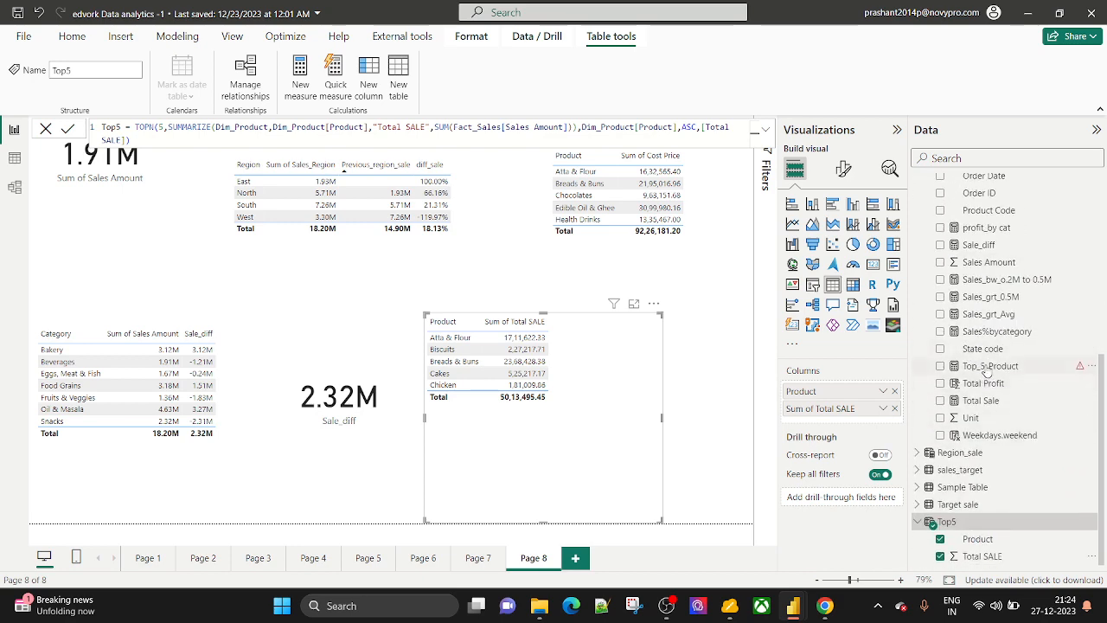
pyautogui.click(987, 366)
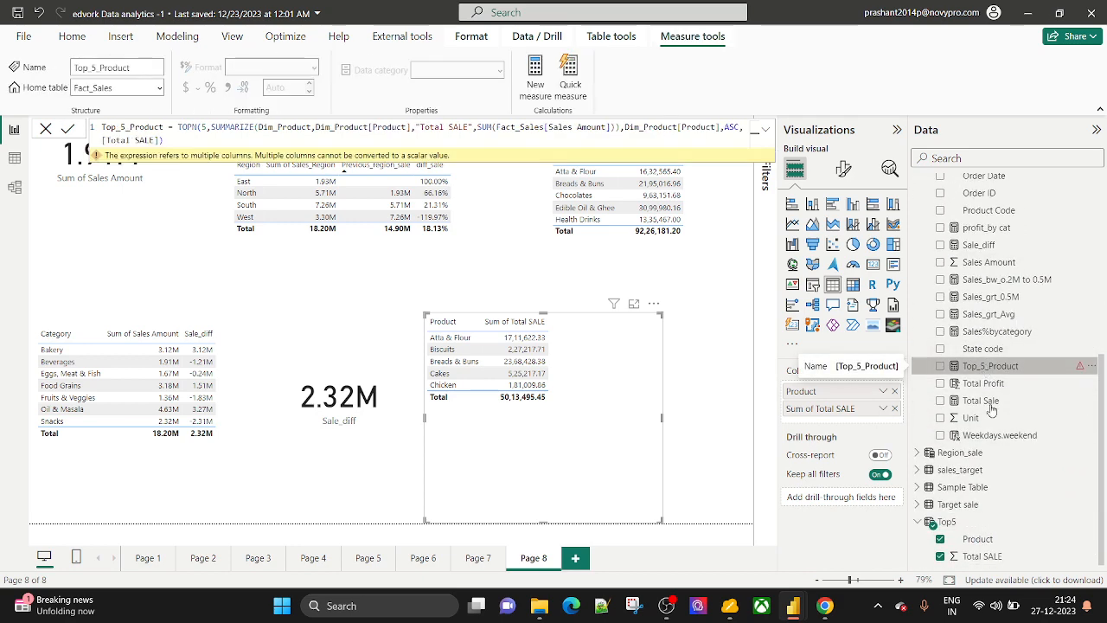
# Change the Top5 table's TOPN row count from 5 to 10.
pyautogui.click(958, 523)
pyautogui.click(159, 127)
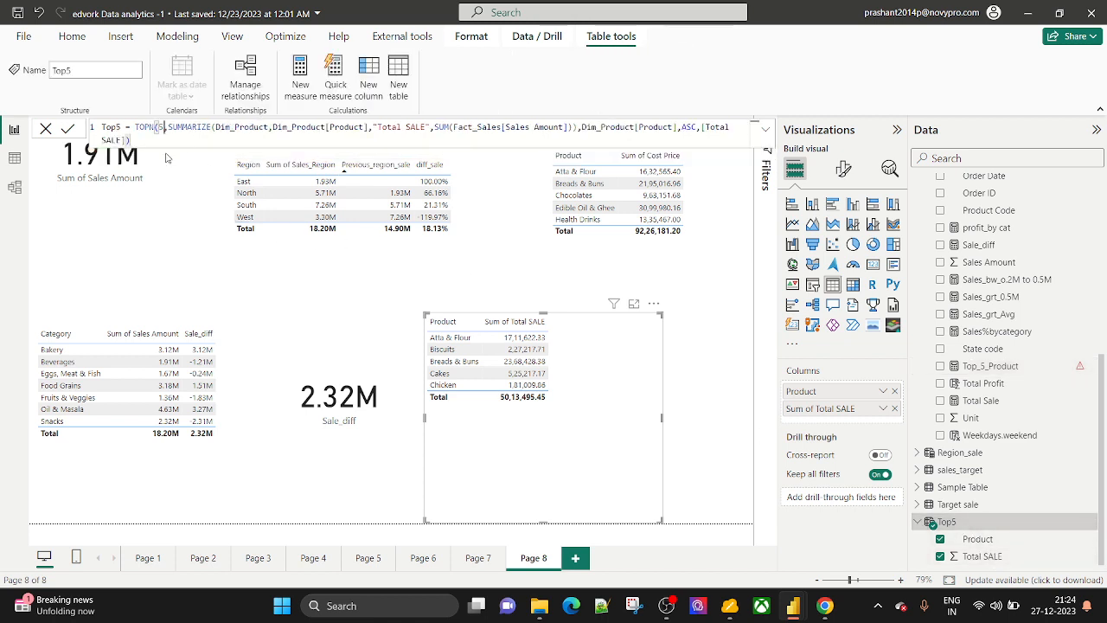
pyautogui.press('Delete')
pyautogui.write('10')
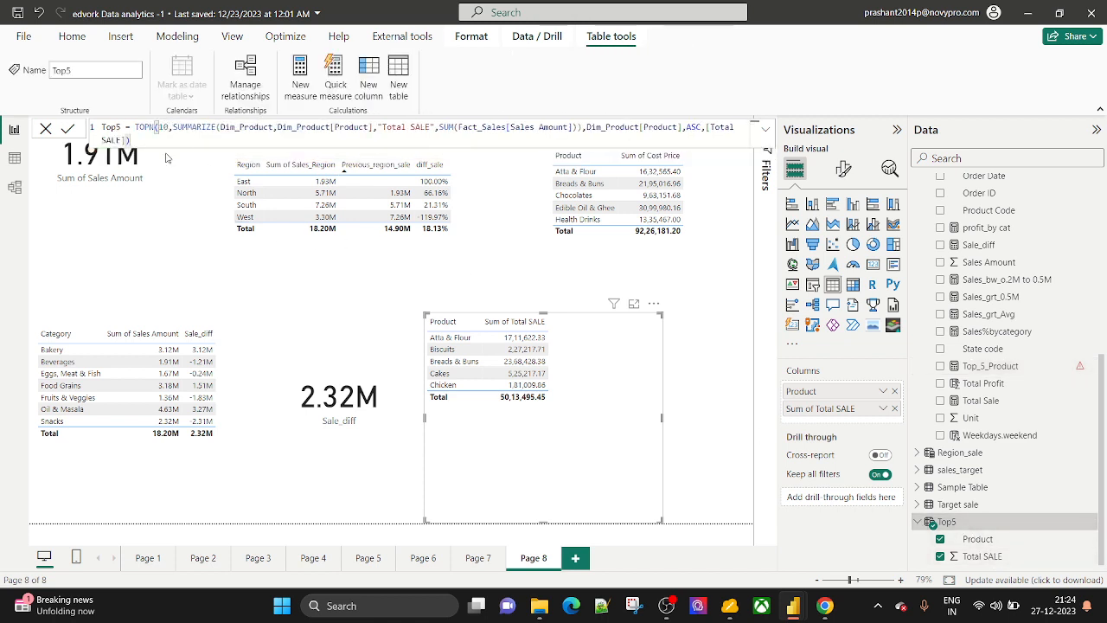
pyautogui.press('Return')
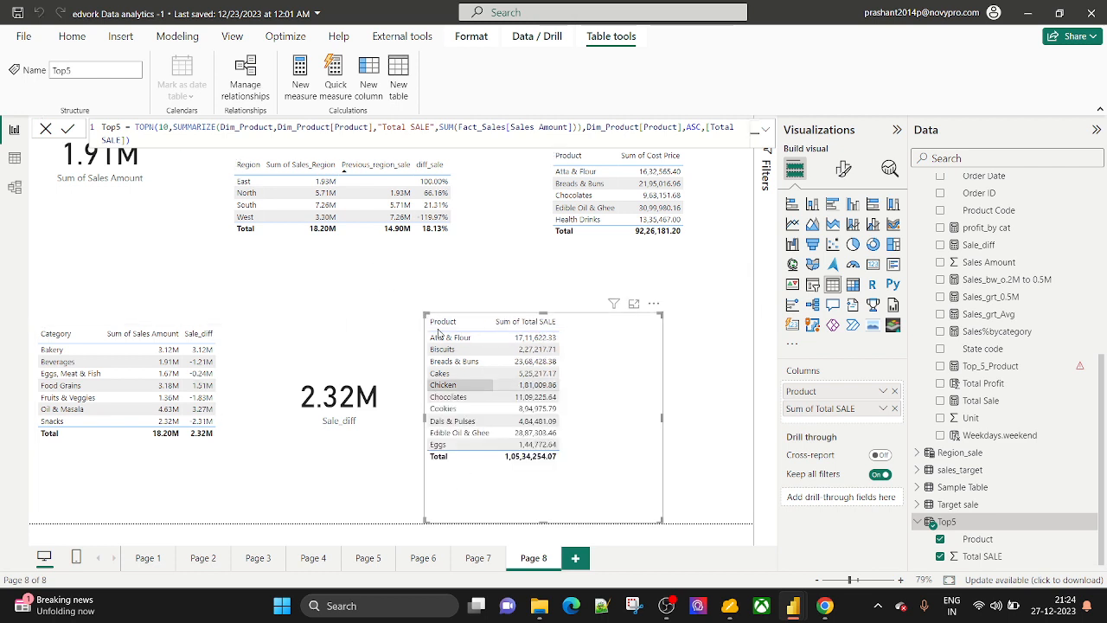
# Set the TOPN count to 2 so Top5 keeps only two products.
pyautogui.doubleClick(164, 127)
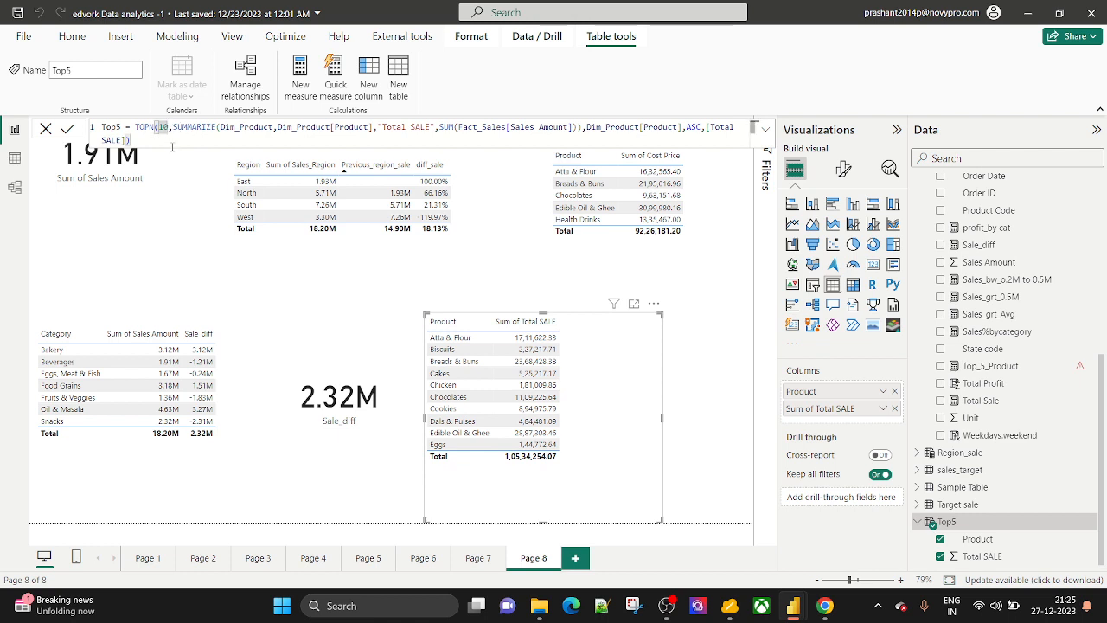
pyautogui.press('BackSpace')
pyautogui.write('2')
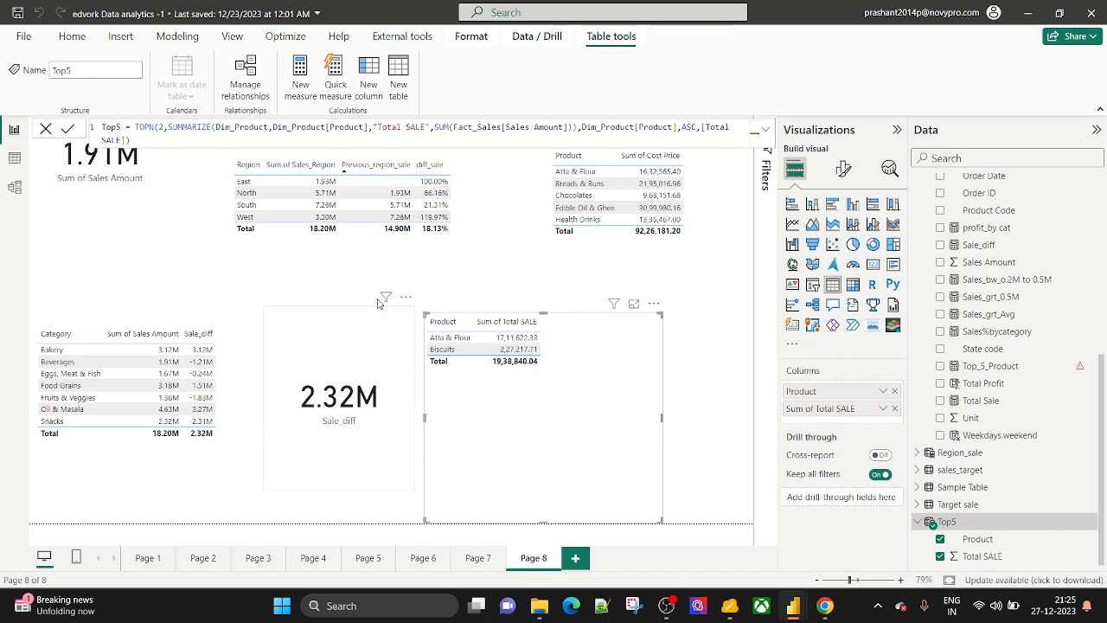
pyautogui.click(1001, 376)
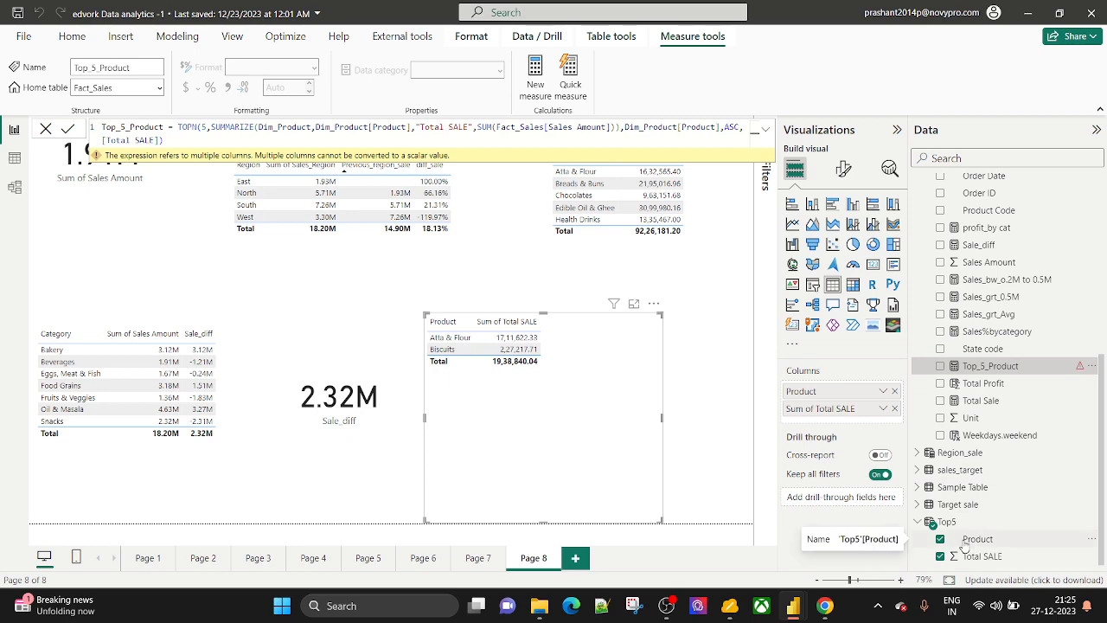
# Compare the Top5 table definition with the Top_5_Product measure formula.
pyautogui.scroll(5, 967, 536)
pyautogui.scroll(-3, 977, 523)
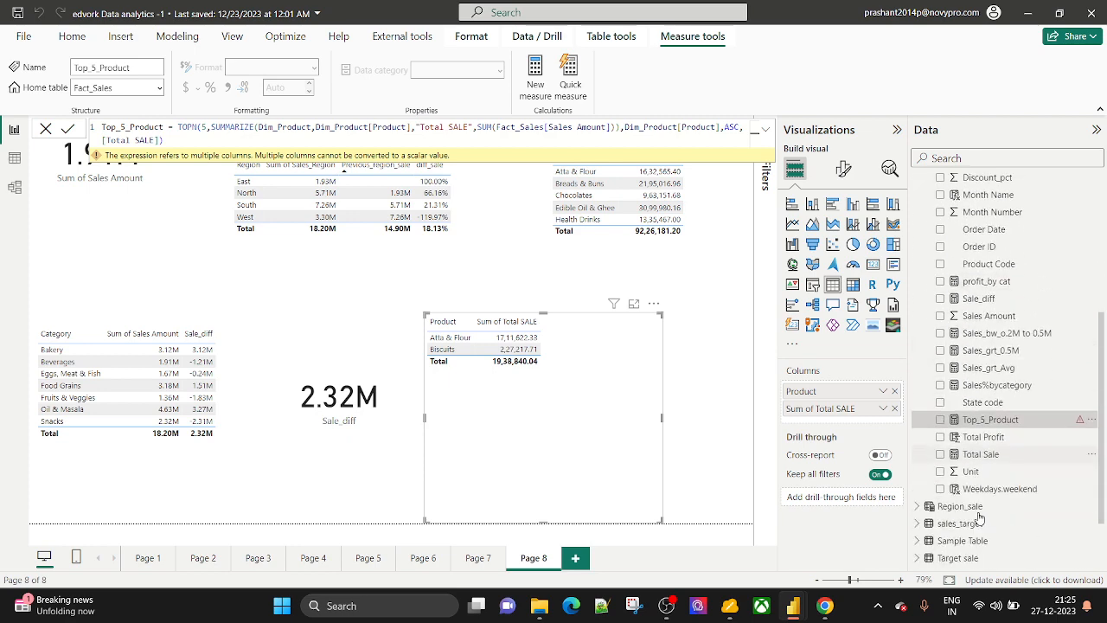
pyautogui.scroll(-3, 980, 517)
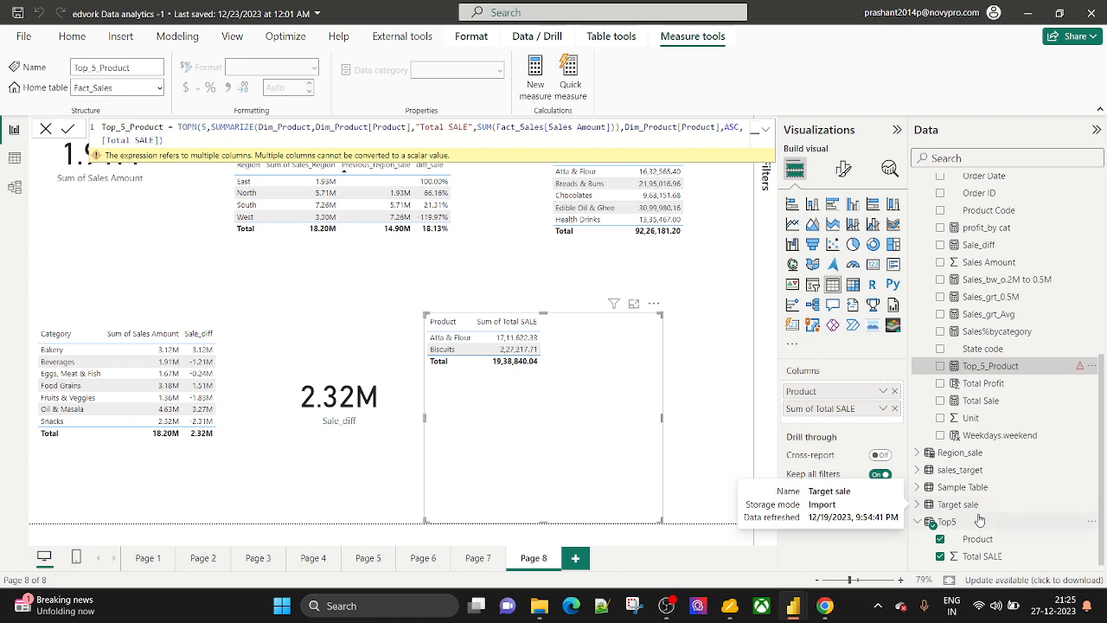
pyautogui.click(962, 523)
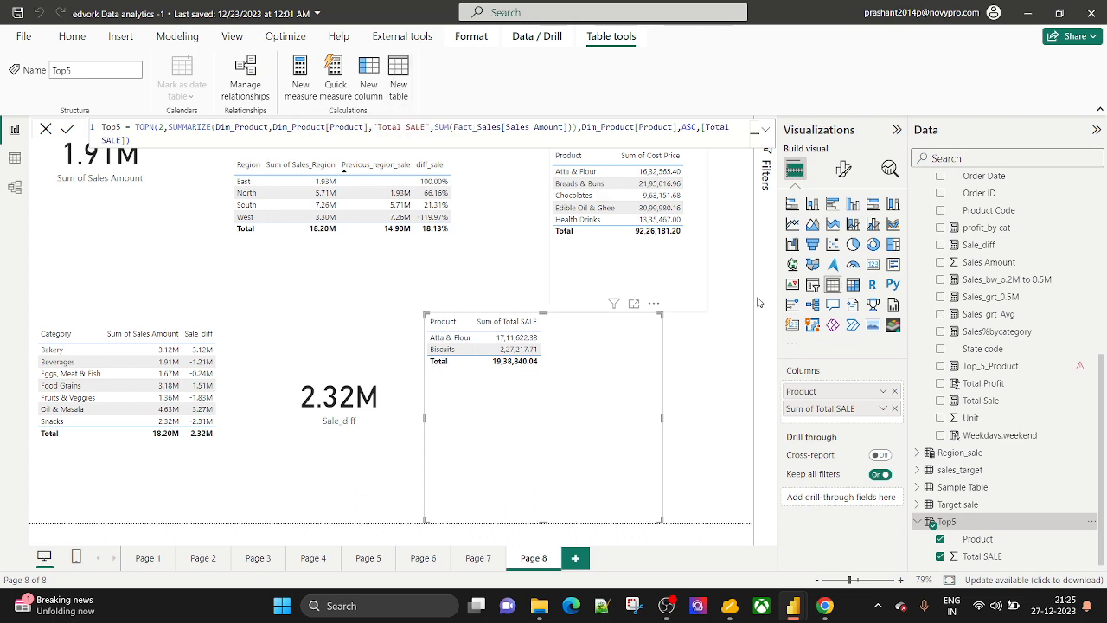
pyautogui.click(1014, 372)
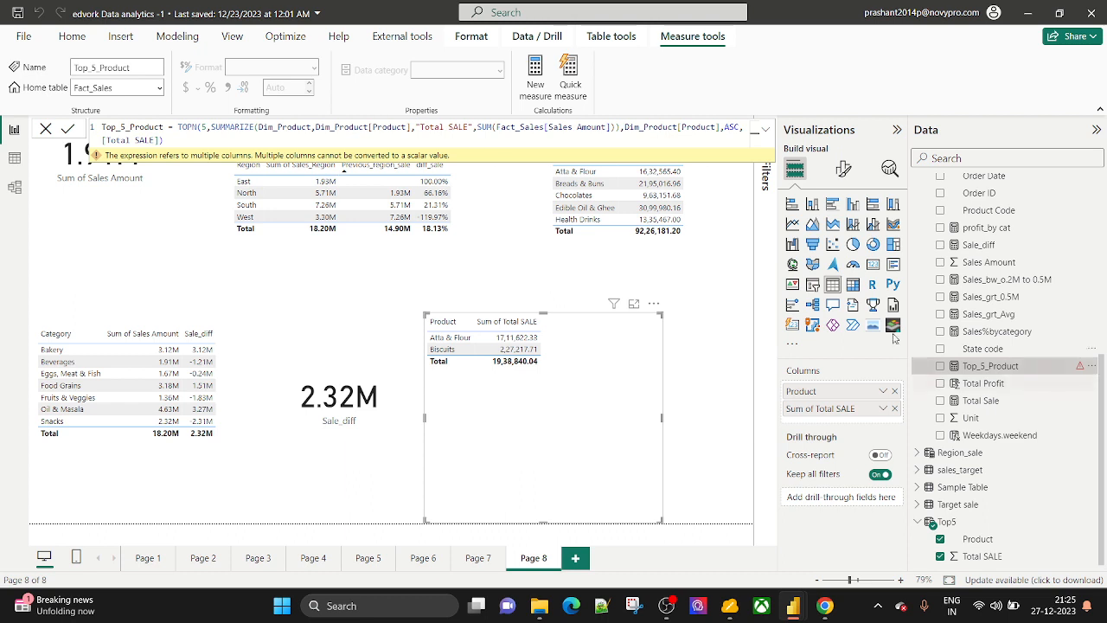
pyautogui.click(169, 141)
# Examine the measure's SUMMARIZE, SUM and Total SALE parts, then return to Top5's definition.
pyautogui.keyDown('ctrl'); pyautogui.scroll(2, 191, 143); pyautogui.keyUp('ctrl')
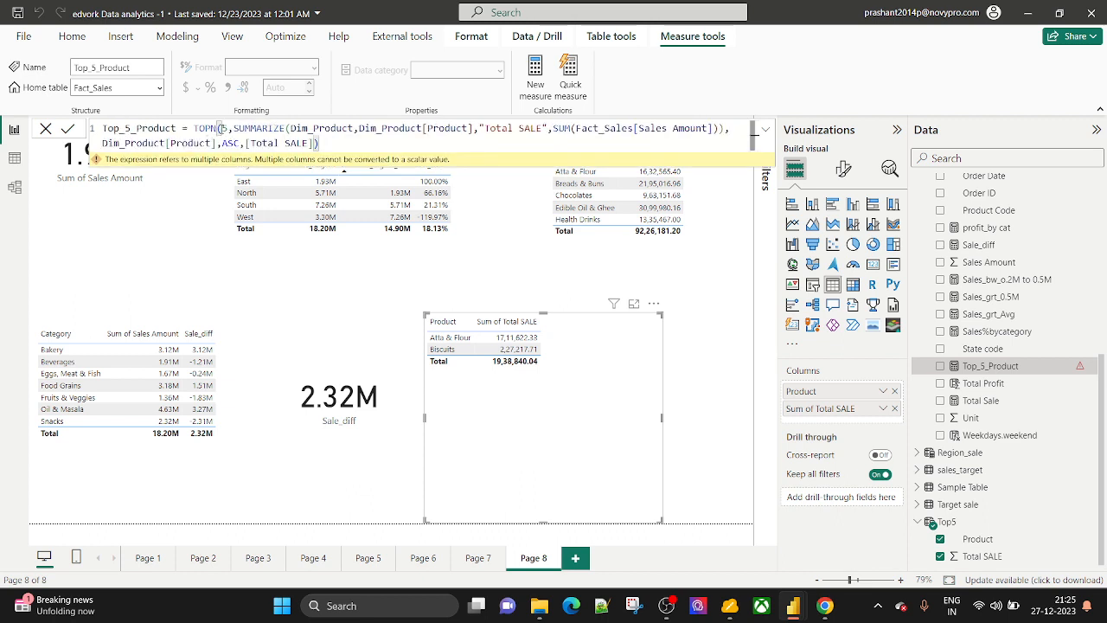
pyautogui.moveTo(233, 128); pyautogui.dragTo(473, 128)
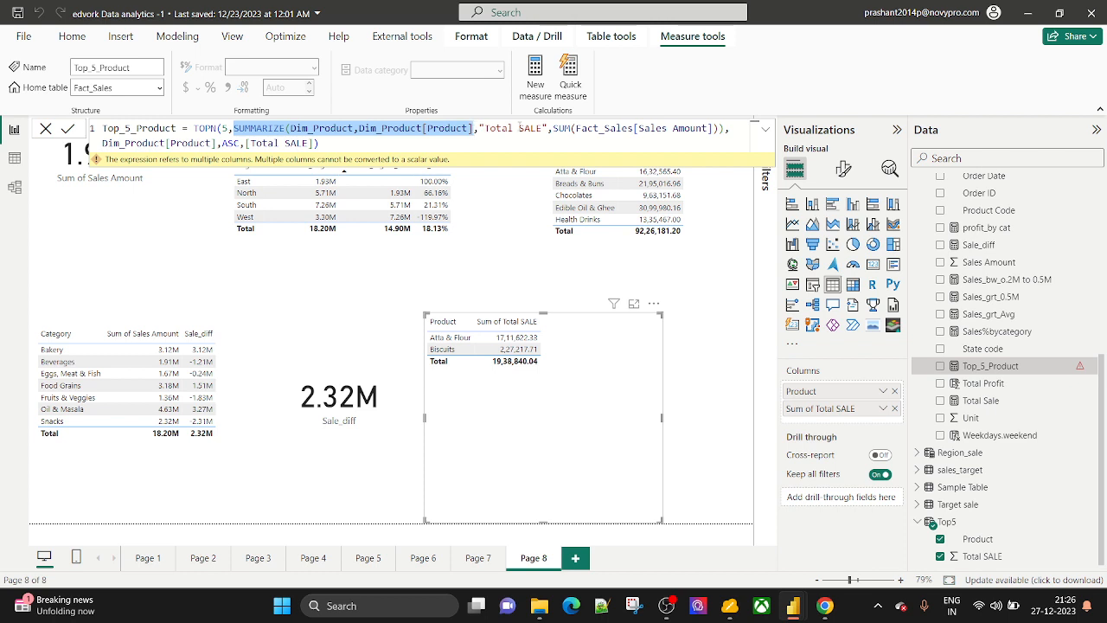
pyautogui.moveTo(554, 128); pyautogui.dragTo(707, 128)
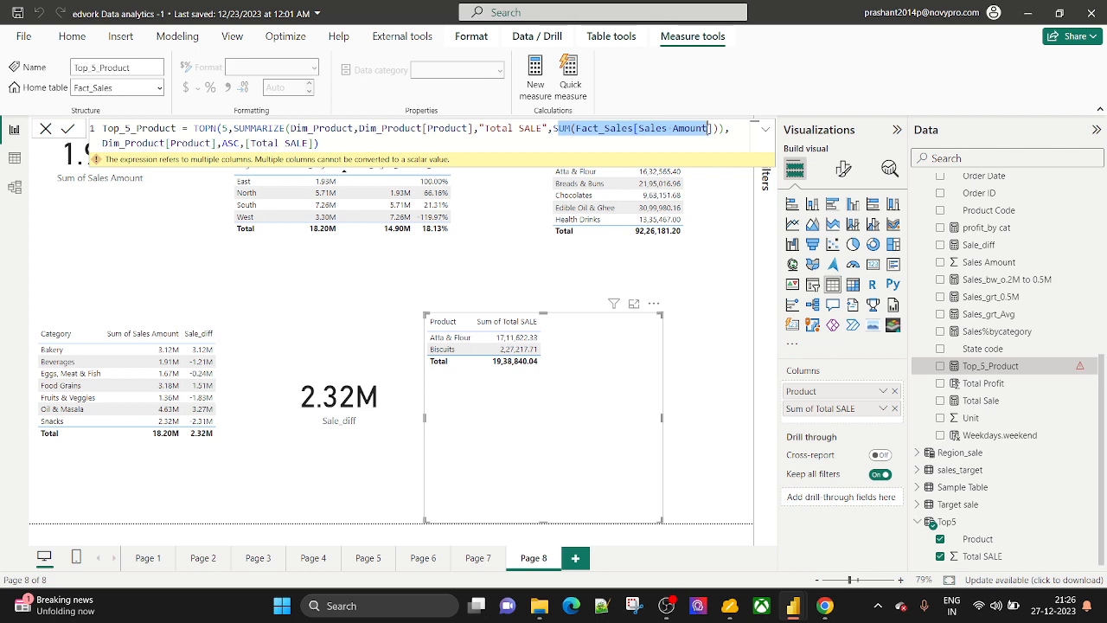
pyautogui.moveTo(542, 128); pyautogui.dragTo(486, 128)
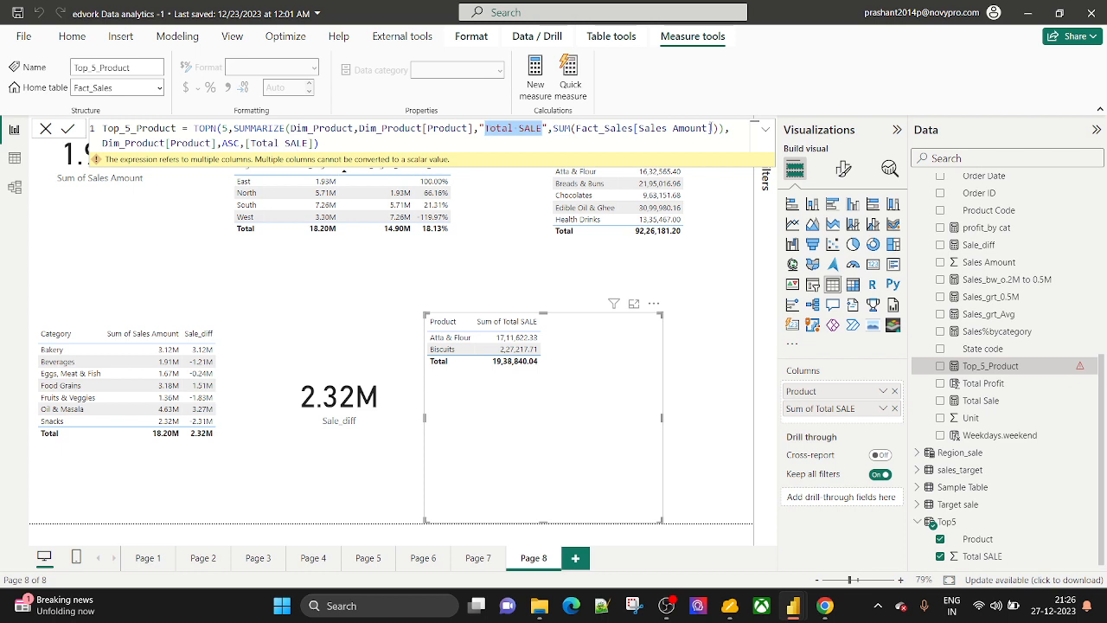
pyautogui.click(724, 128)
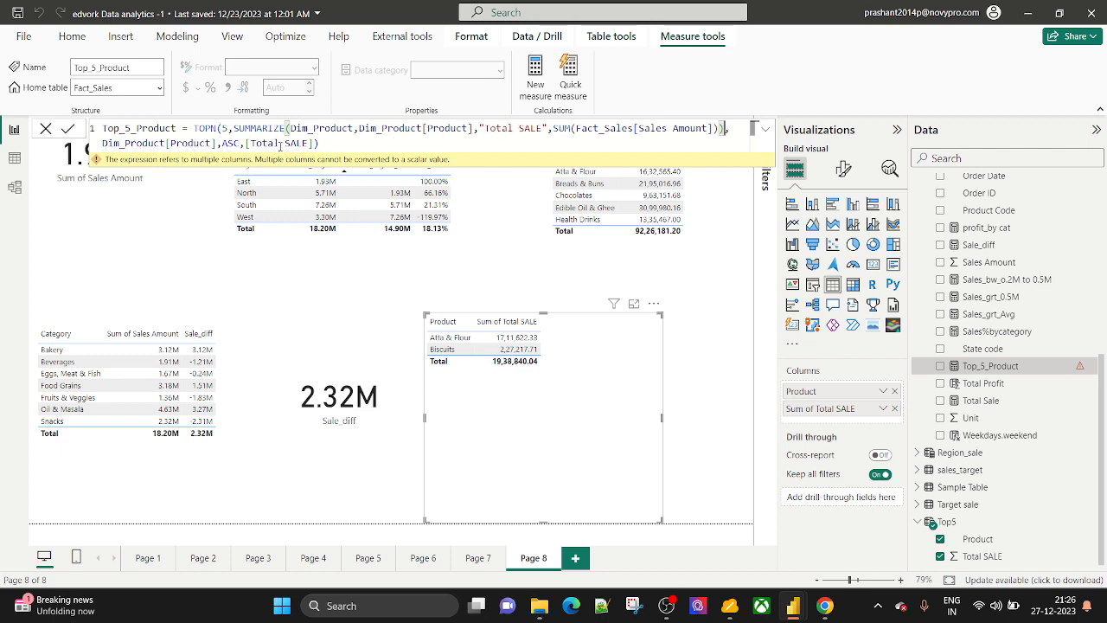
pyautogui.click(320, 143)
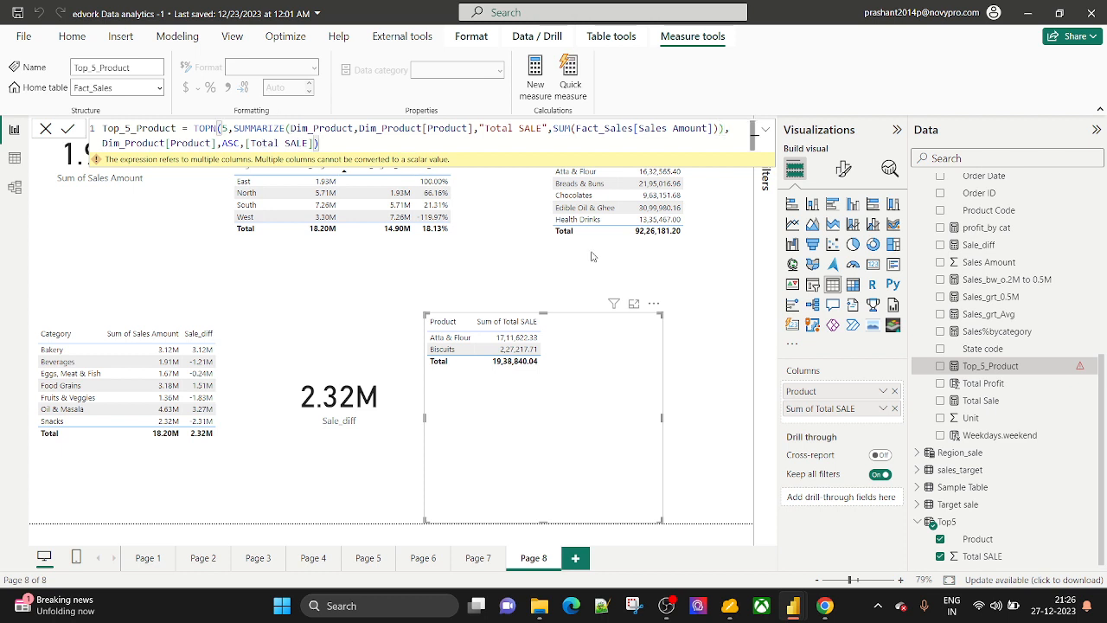
pyautogui.click(951, 523)
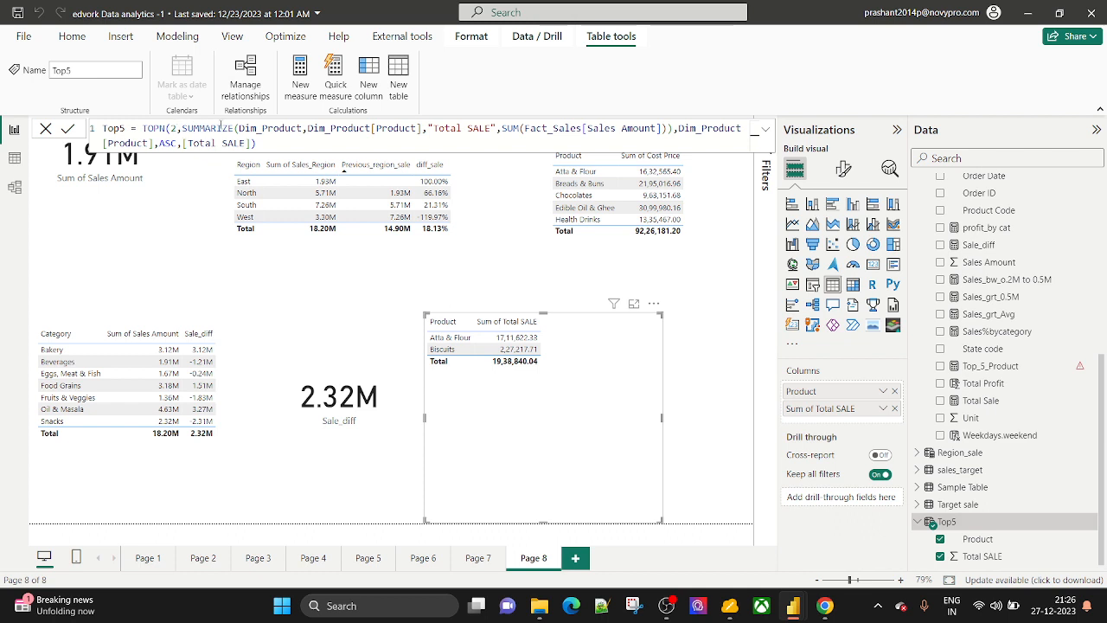
pyautogui.moveTo(239, 128); pyautogui.dragTo(346, 149)
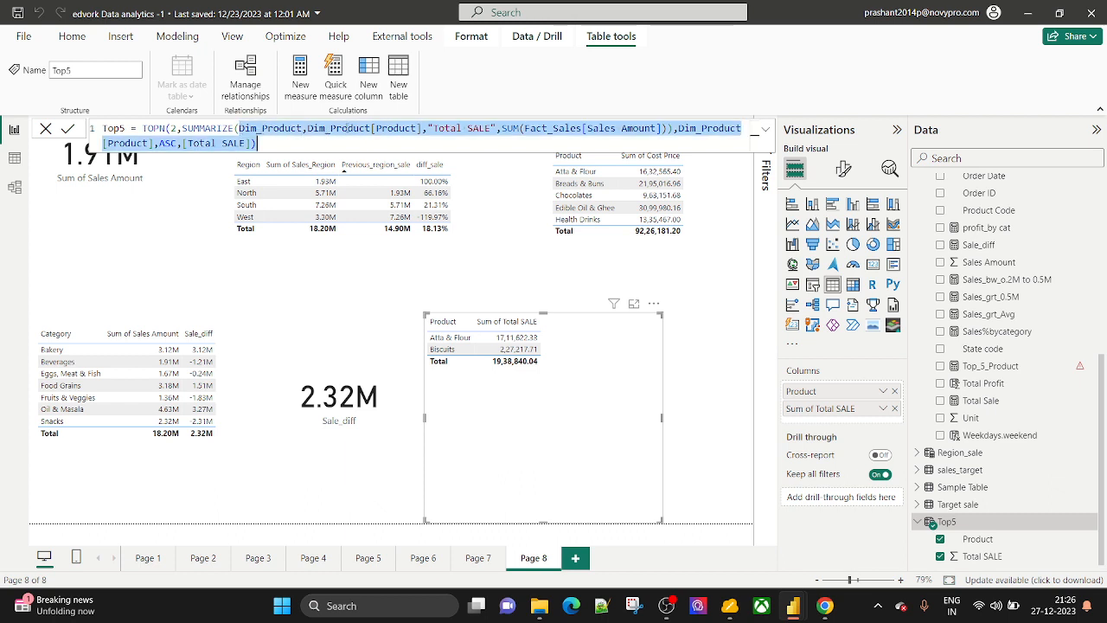
pyautogui.click(299, 128)
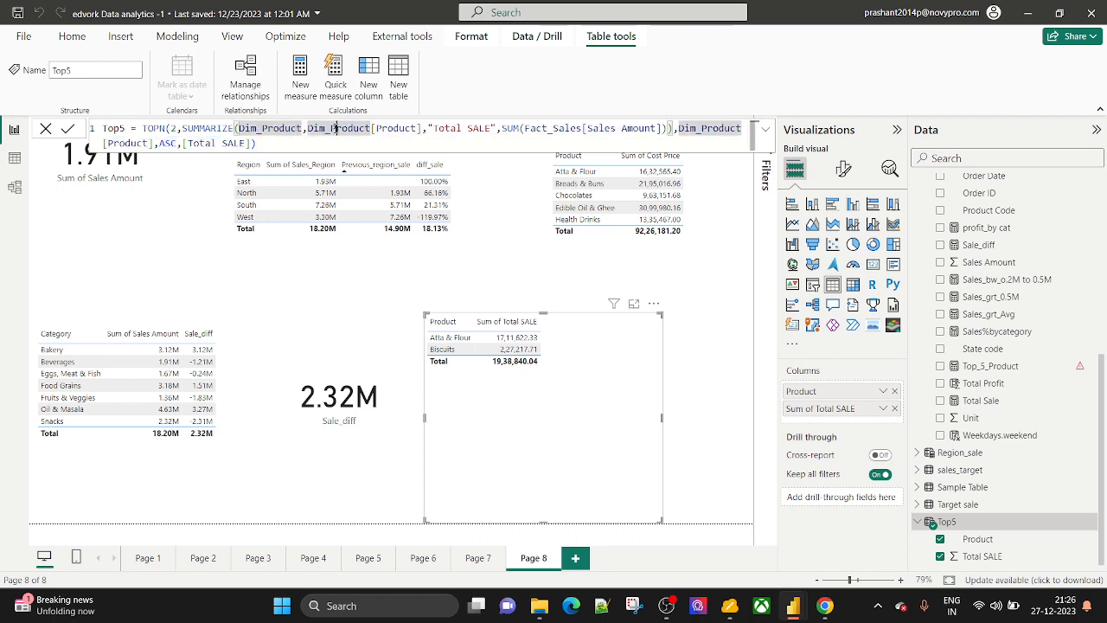
pyautogui.click(395, 128)
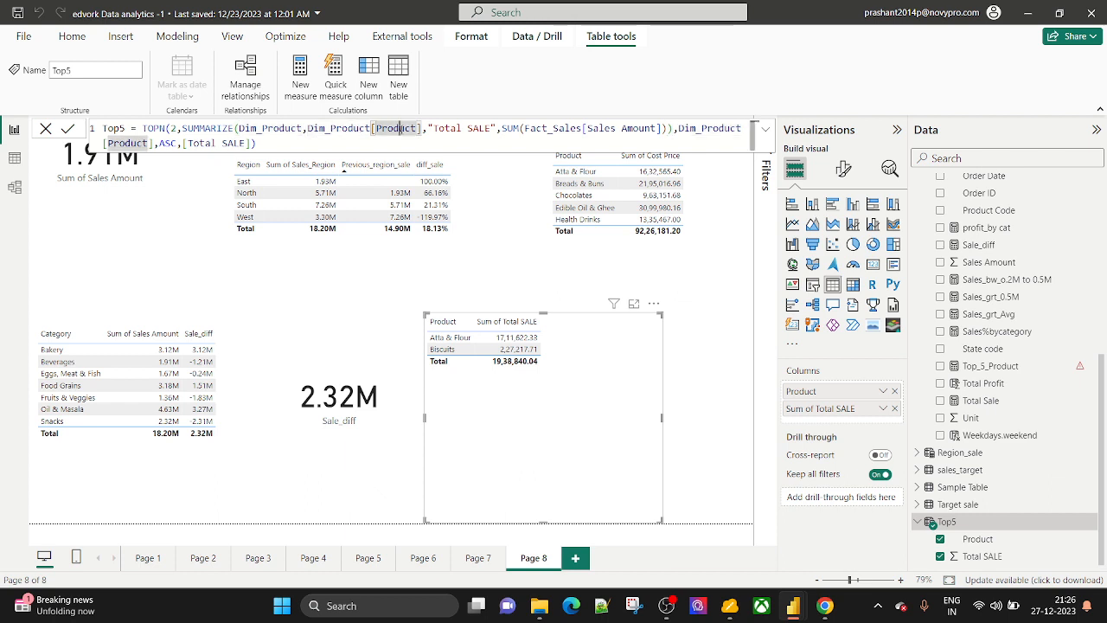
pyautogui.click(465, 128)
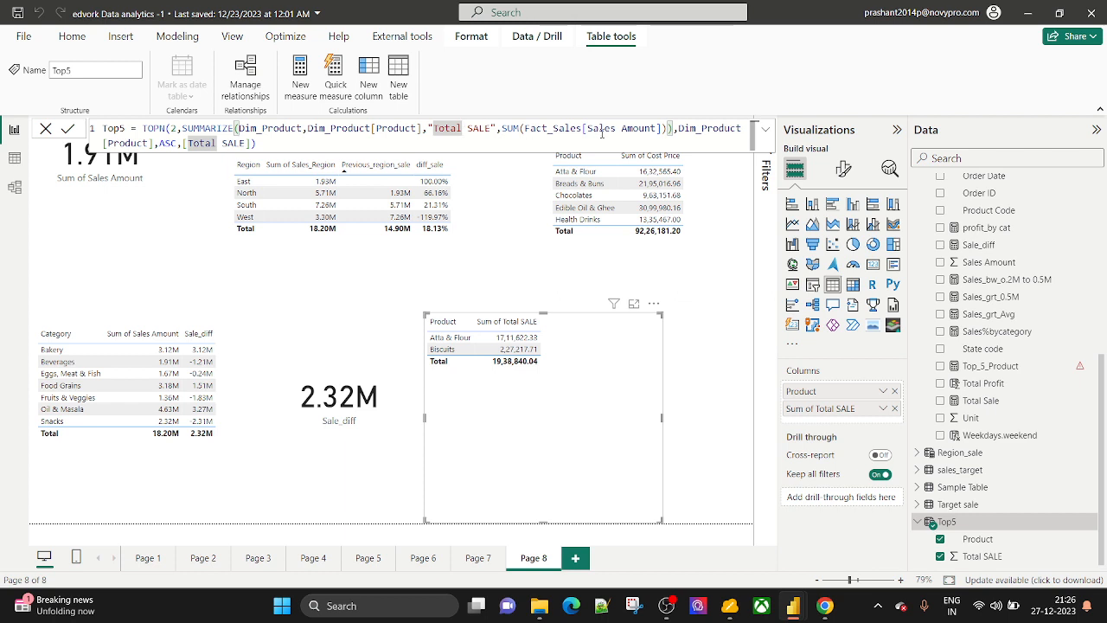
pyautogui.doubleClick(512, 128)
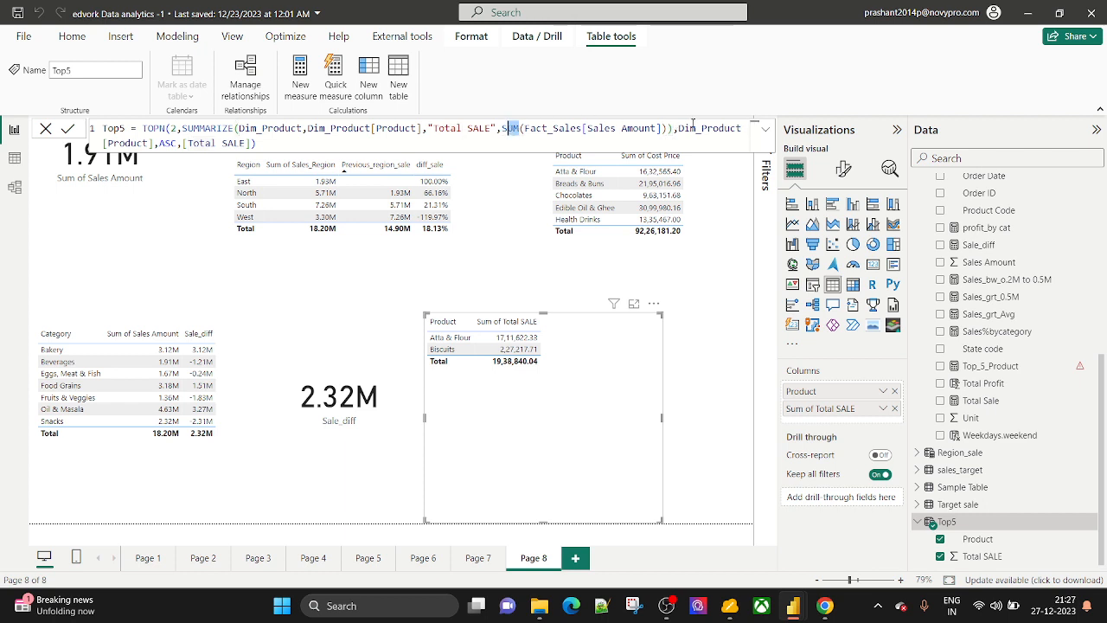
pyautogui.click(154, 142)
pyautogui.click(197, 144)
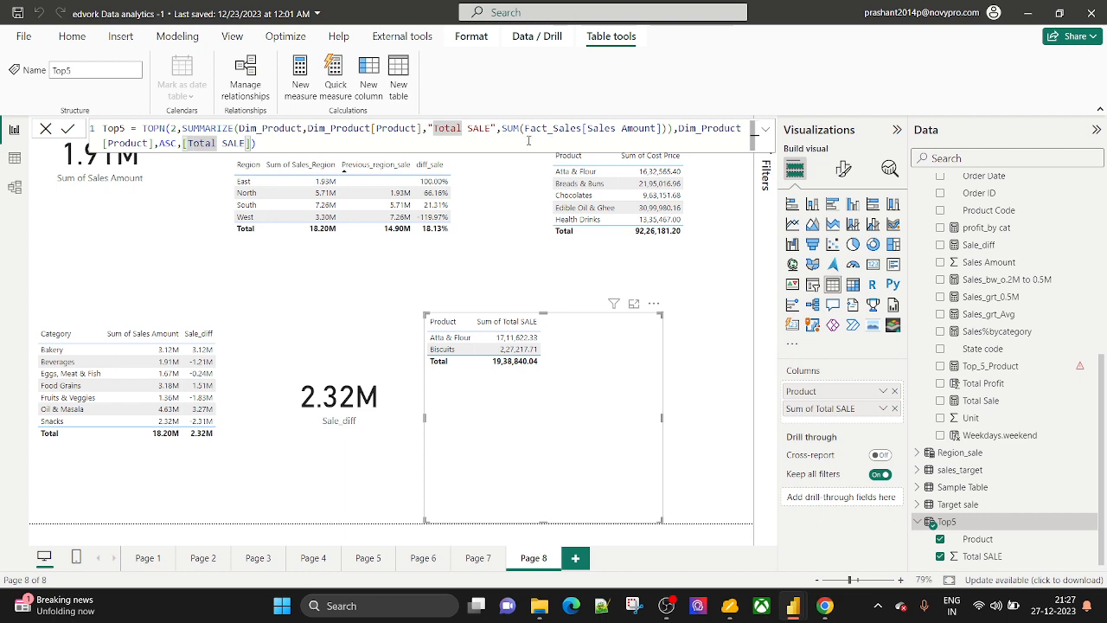
pyautogui.click(493, 128)
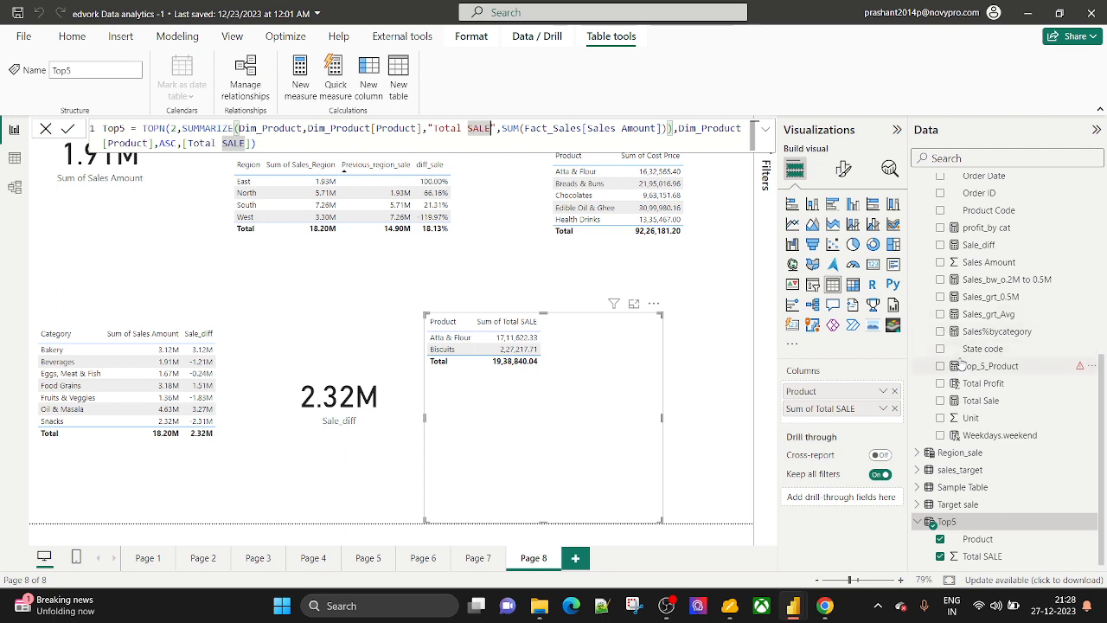
# Switch to Table view to see Top5's rows, Biscuits and Atta & Flour with Total SALE.
pyautogui.scroll(5, 959, 363)
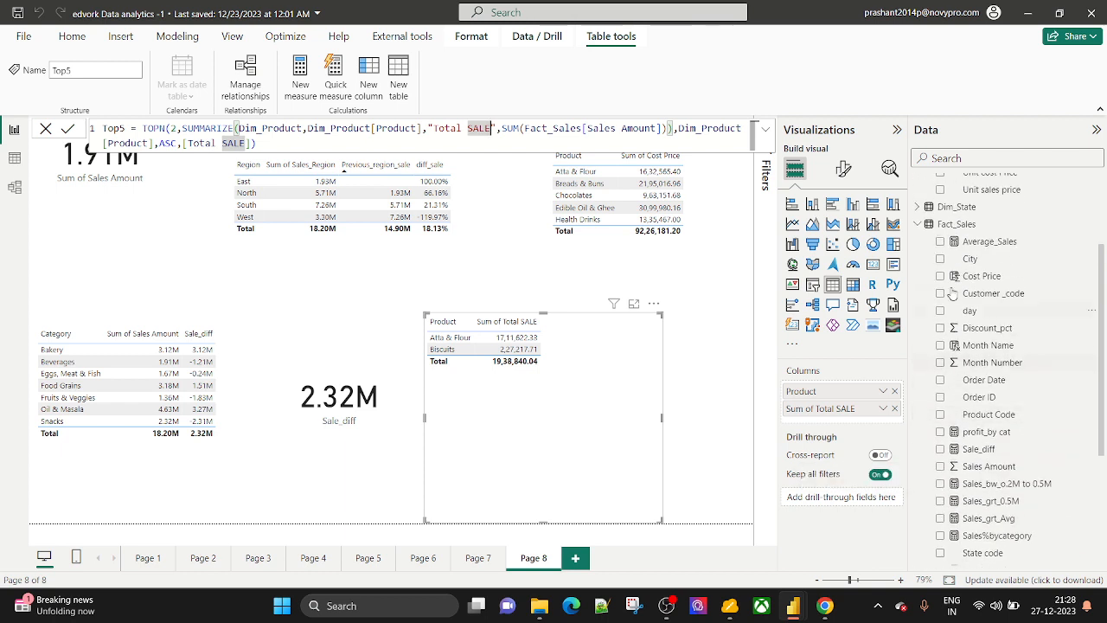
pyautogui.scroll(-1, 997, 427)
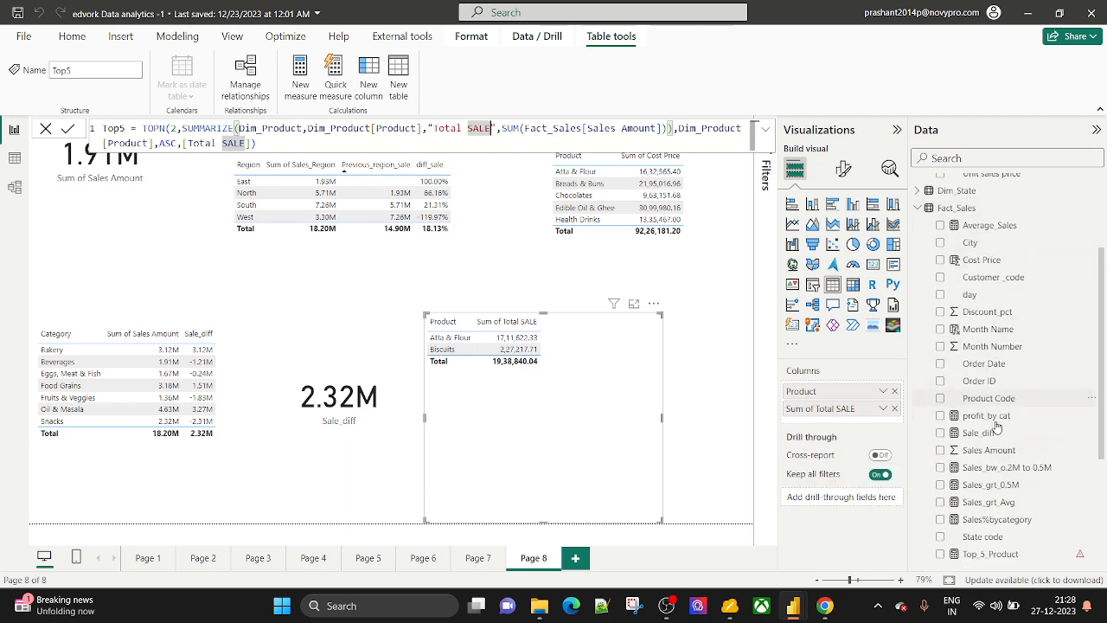
pyautogui.scroll(-3, 996, 426)
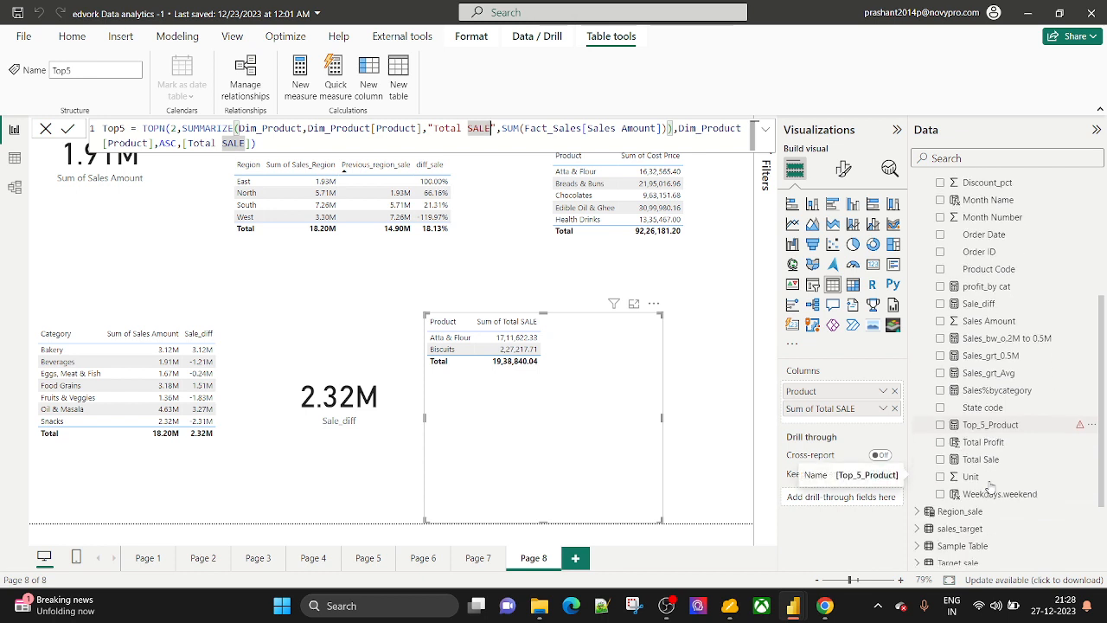
pyautogui.scroll(-2, 990, 489)
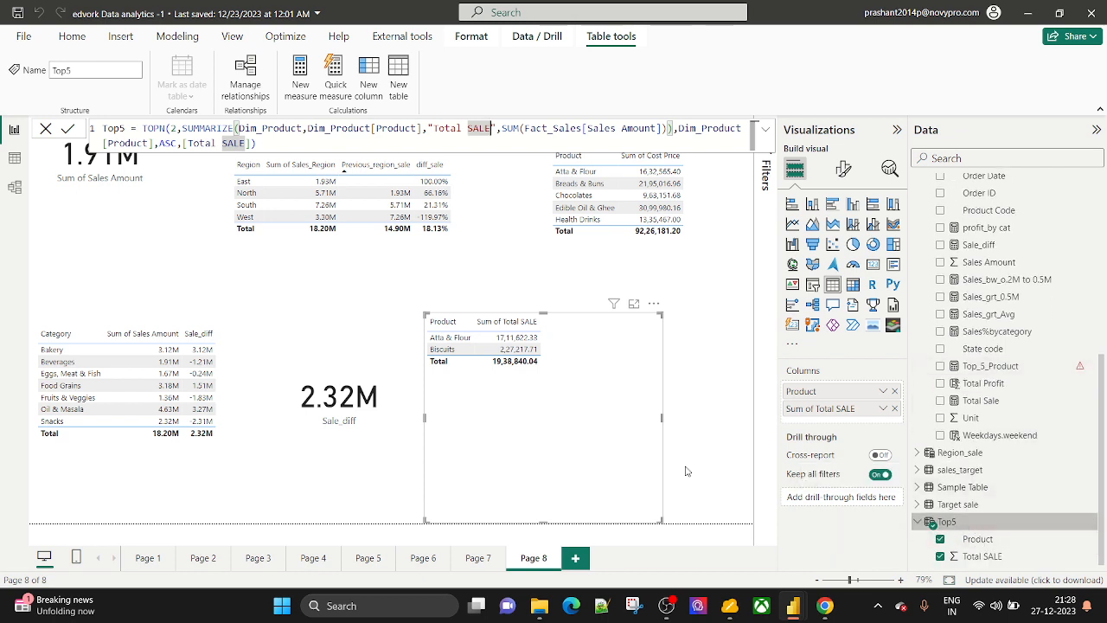
pyautogui.click(12, 160)
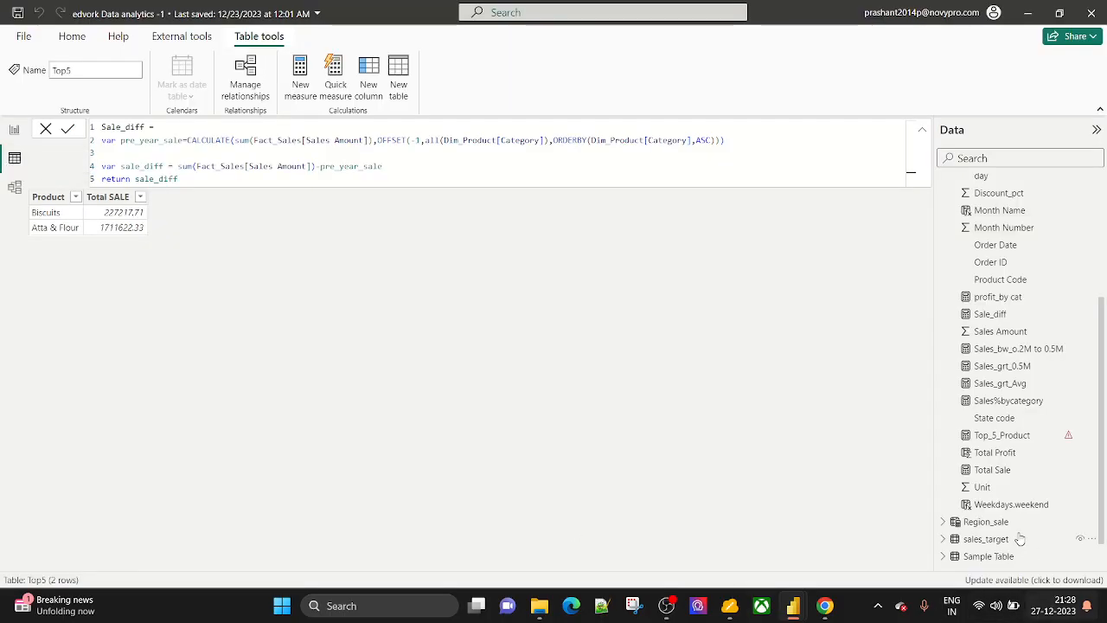
# Change Top5's formula from TOPN(2, …) to TOPN(5, …), then view the Top_5_Product measure formula.
pyautogui.scroll(-1, 1019, 537)
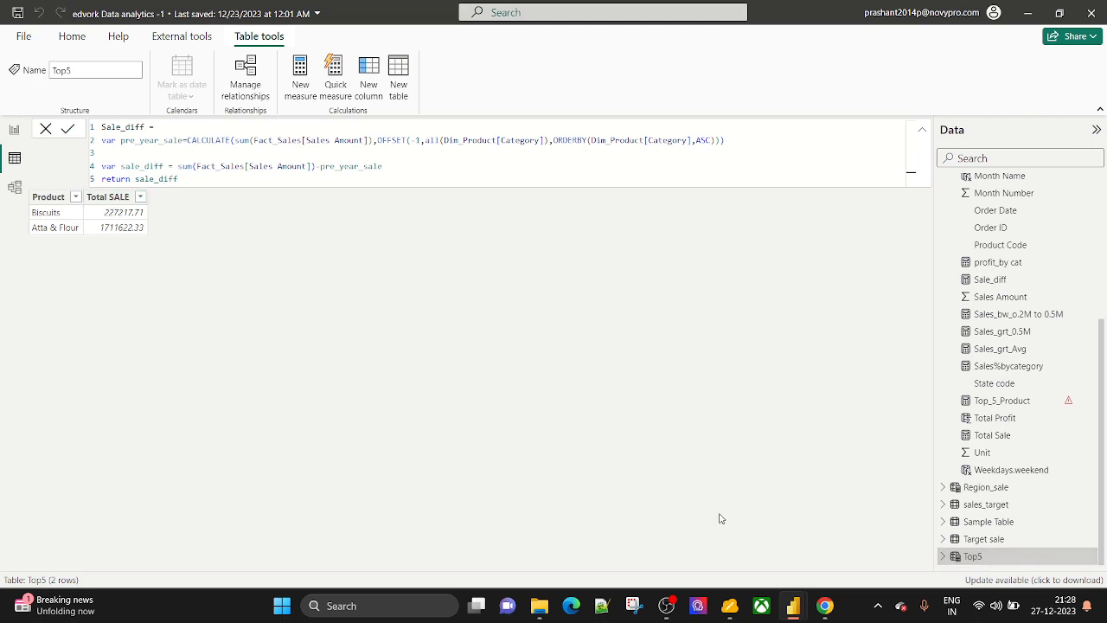
pyautogui.click(974, 558)
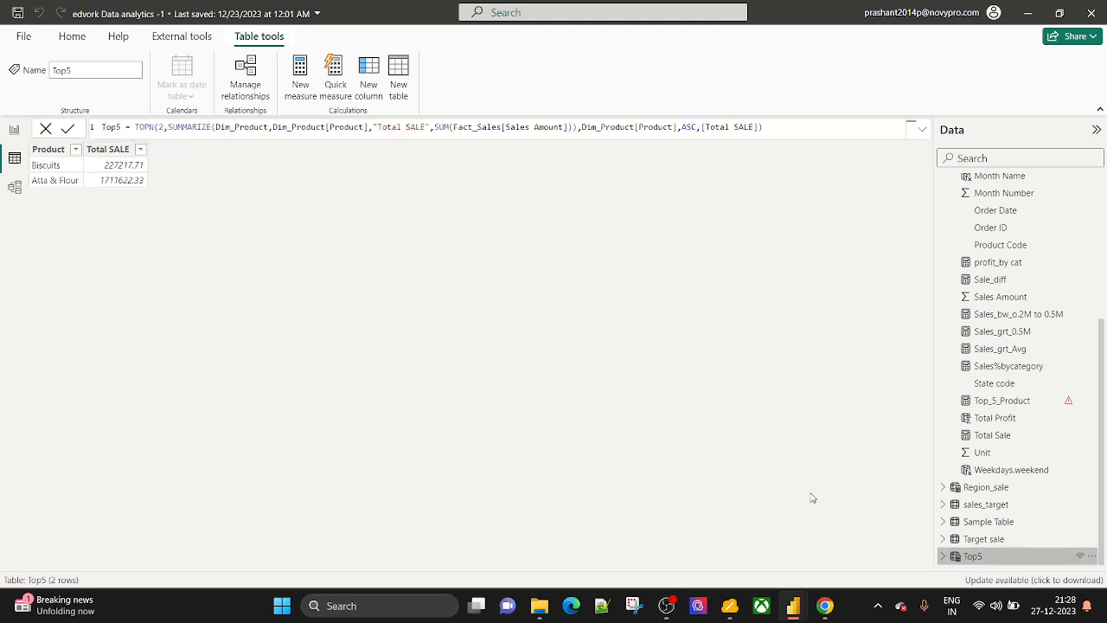
pyautogui.click(166, 128)
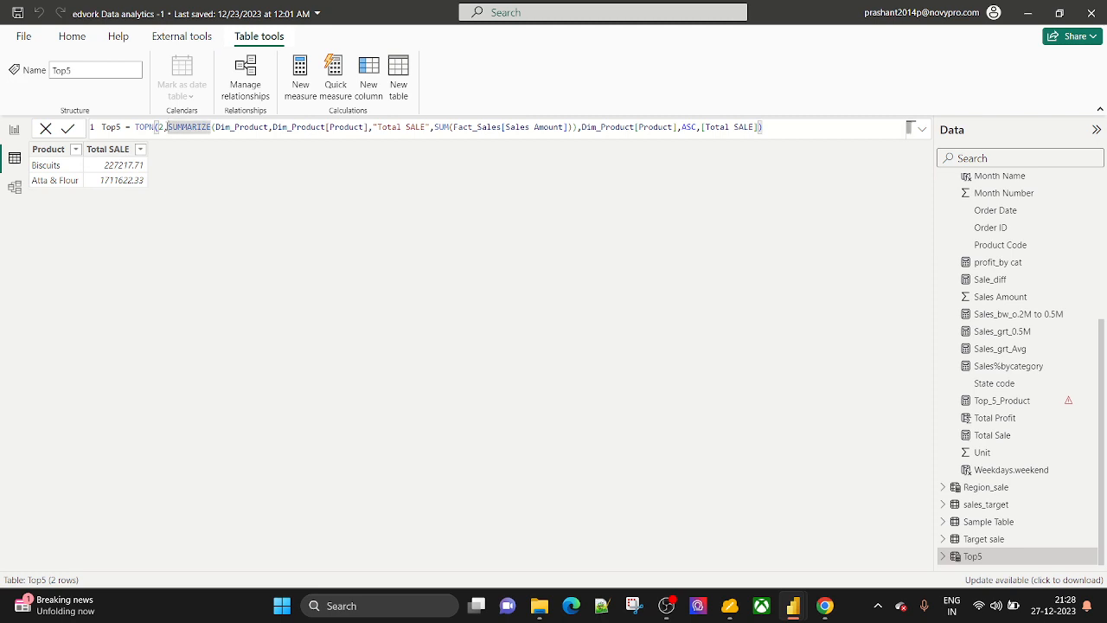
pyautogui.press('Left')
pyautogui.press('BackSpace')
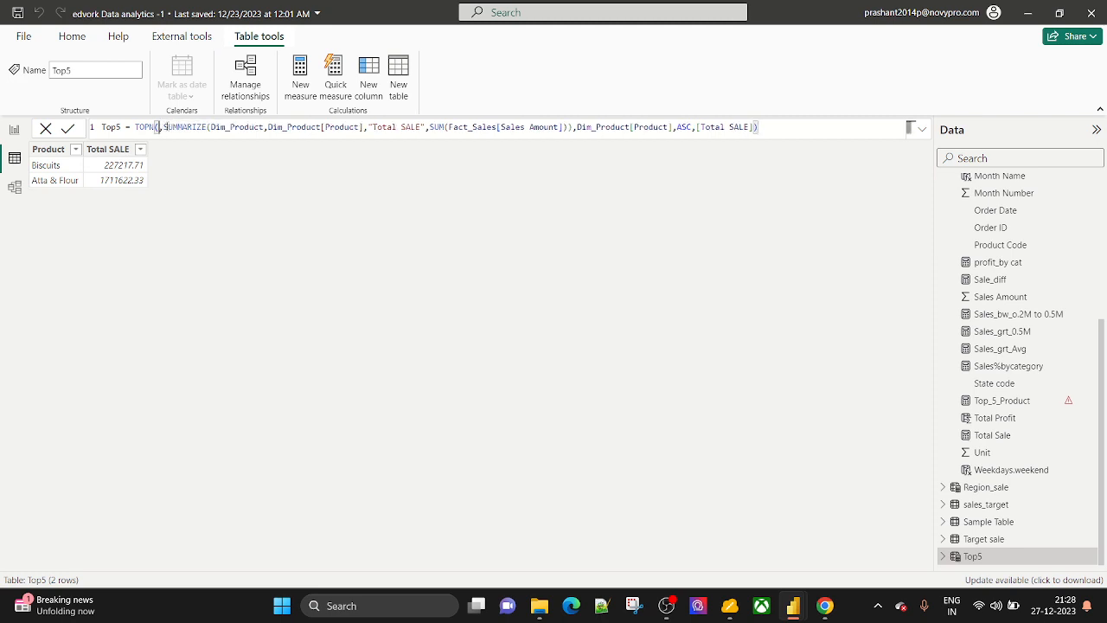
pyautogui.write('3')
pyautogui.press('BackSpace')
pyautogui.write('5')
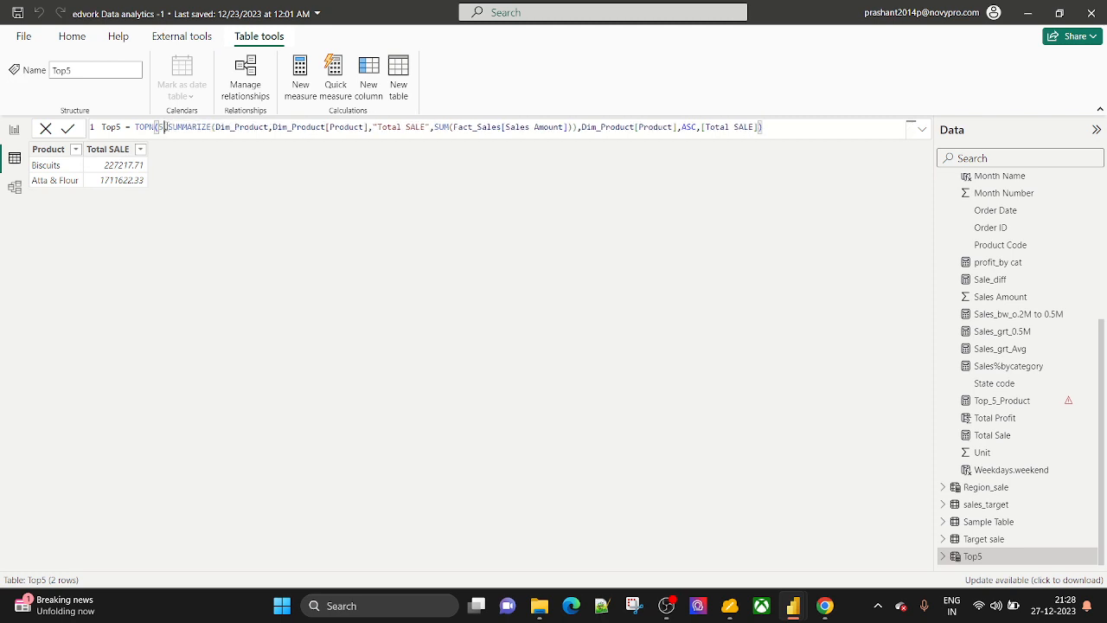
pyautogui.hotkey('shift', 'Return')
pyautogui.press('BackSpace')
pyautogui.click(68, 128)
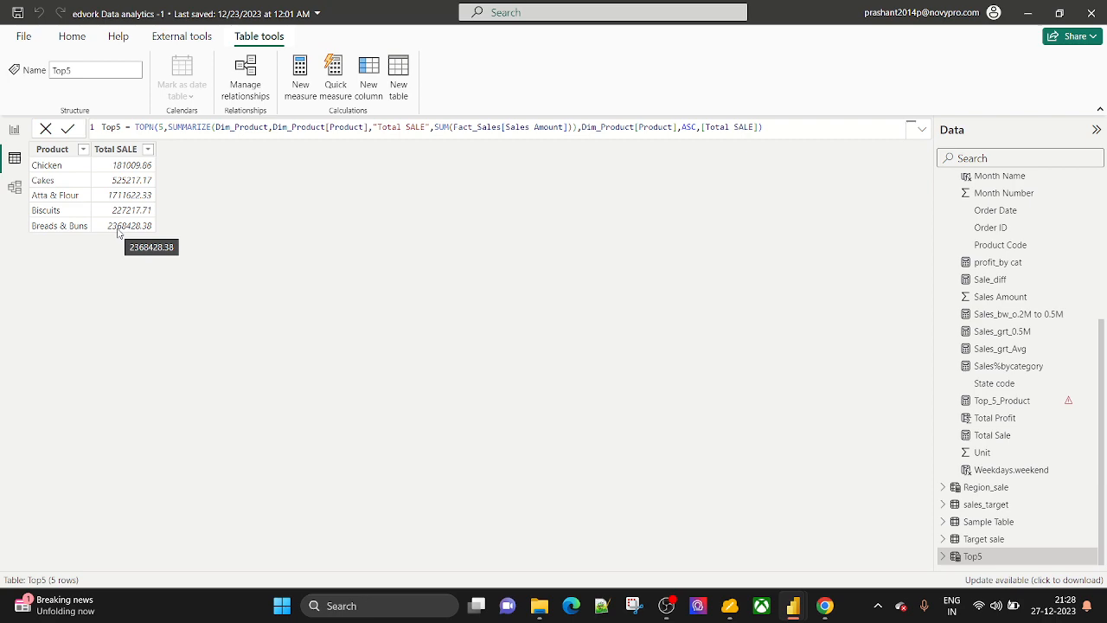
pyautogui.click(995, 402)
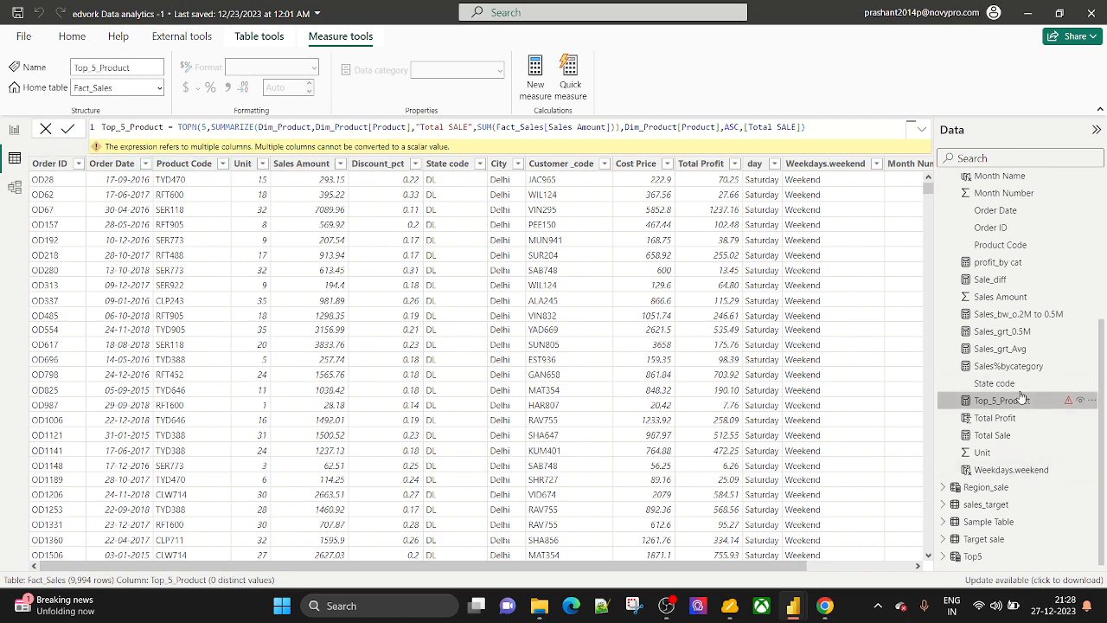
# Return to the Top5 table showing five products and its TOPN(5, …) formula.
pyautogui.click(973, 556)
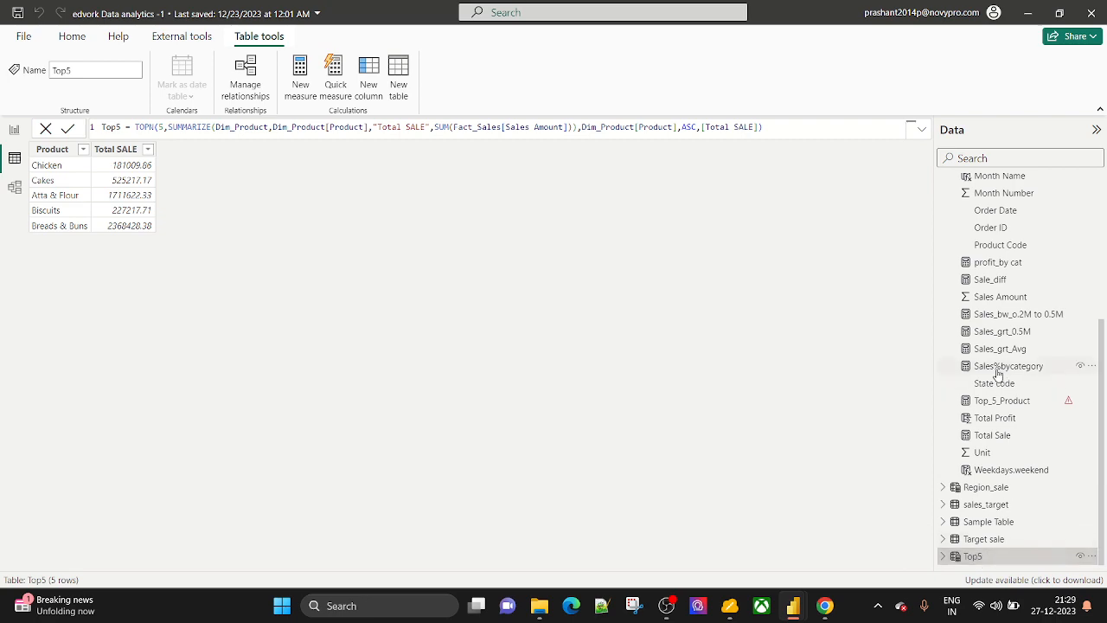
pyautogui.scroll(1, 998, 373)
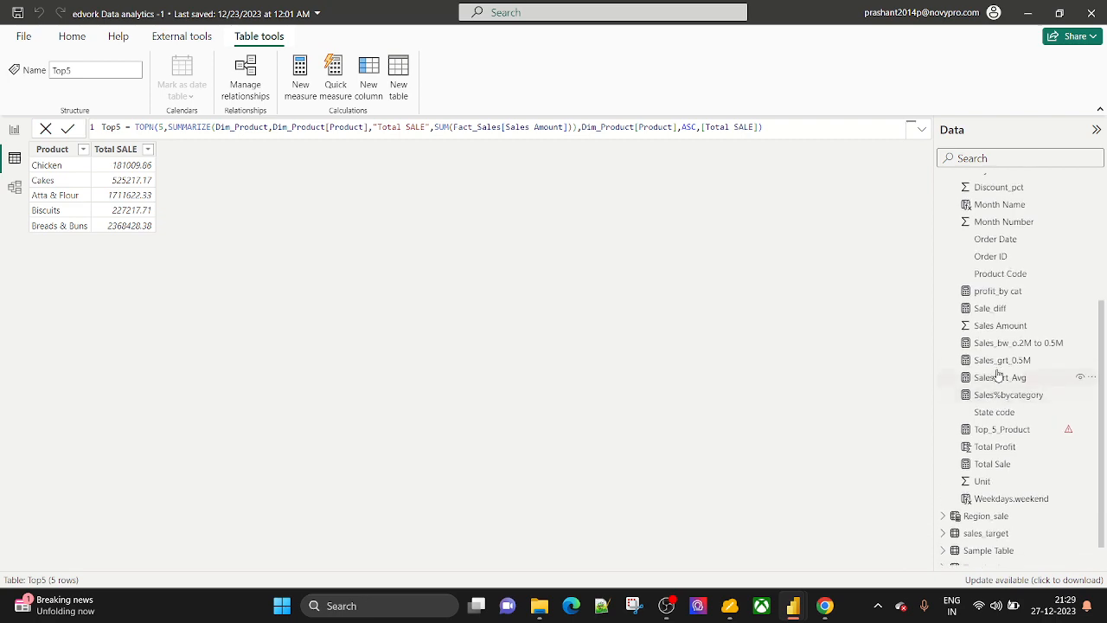
# Switch the Meet presentation from the whole screen to the myViewBoard MainWindow.
pyautogui.click(736, 613)
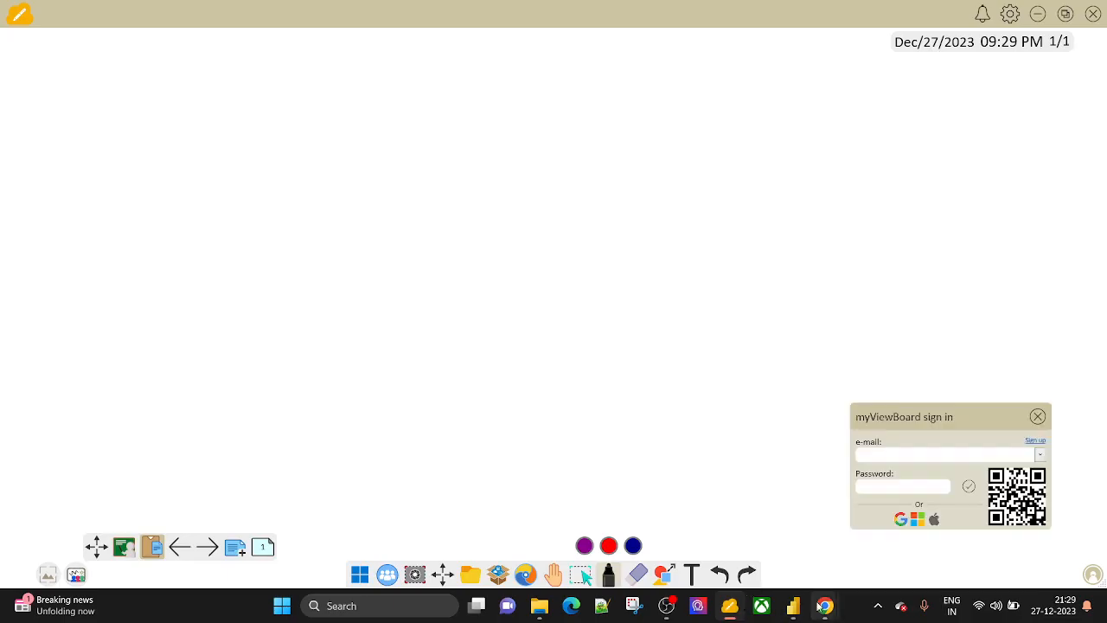
pyautogui.moveTo(819, 608)
pyautogui.click(752, 526)
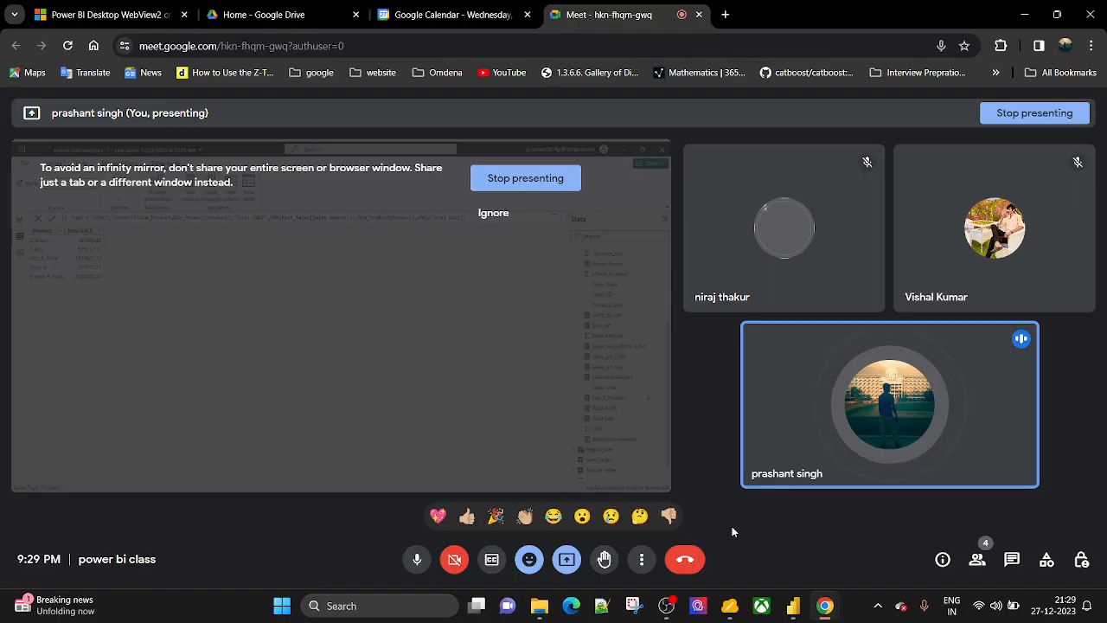
pyautogui.click(562, 560)
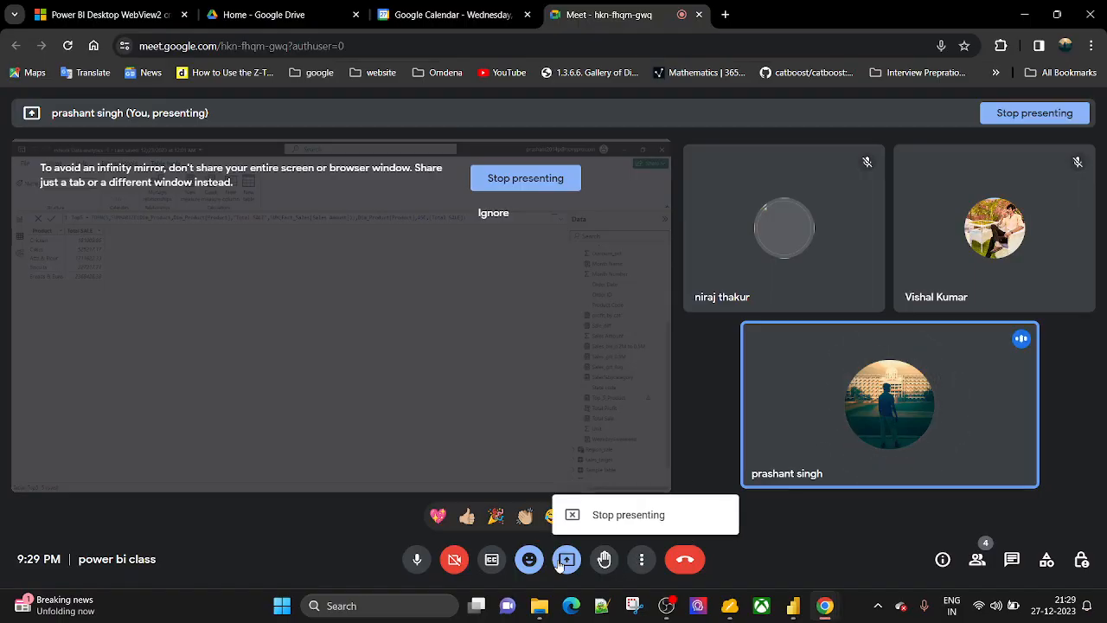
pyautogui.click(615, 517)
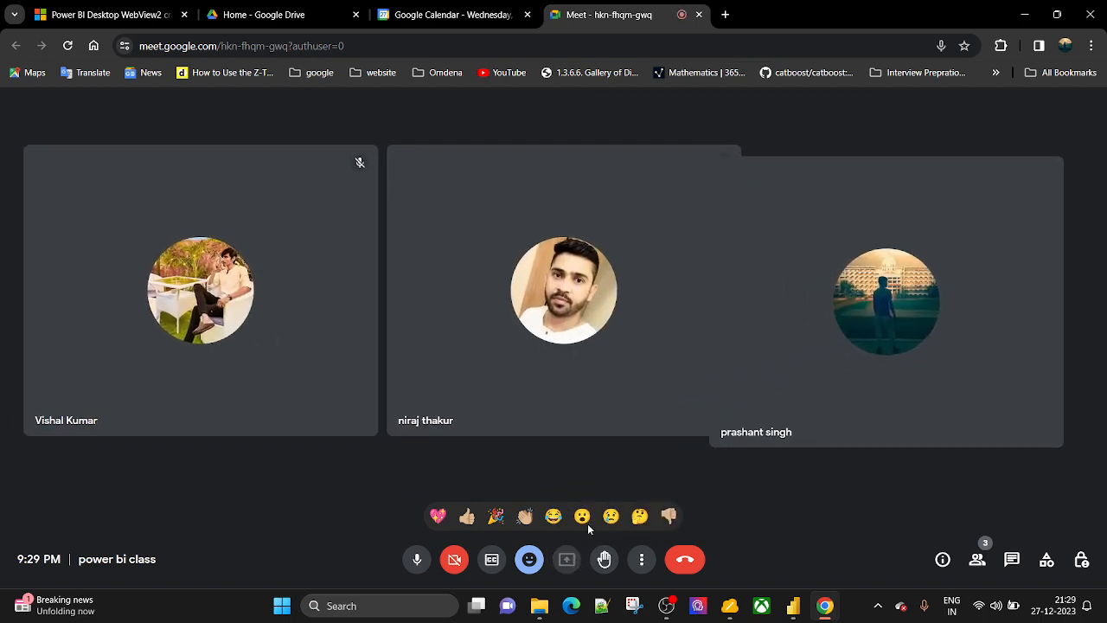
pyautogui.click(572, 560)
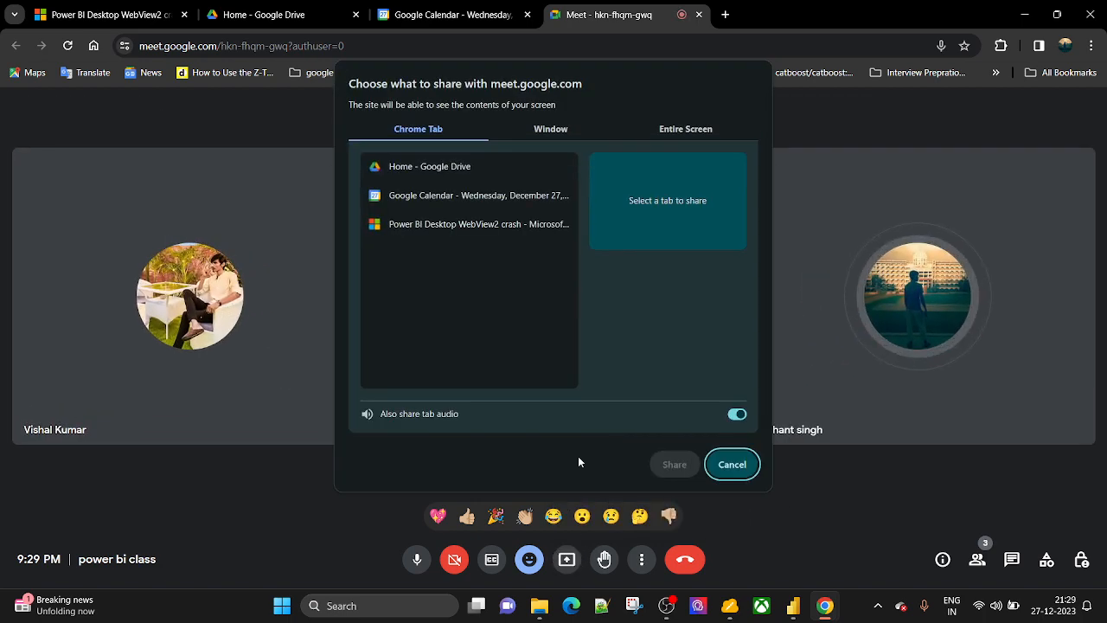
pyautogui.click(551, 129)
pyautogui.click(560, 210)
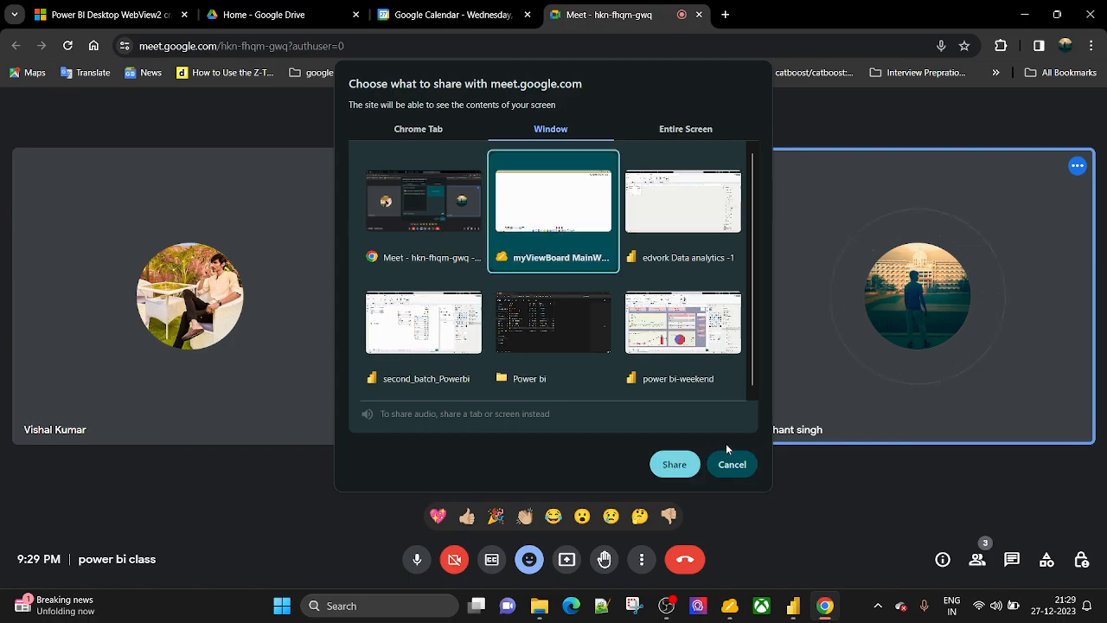
pyautogui.click(675, 467)
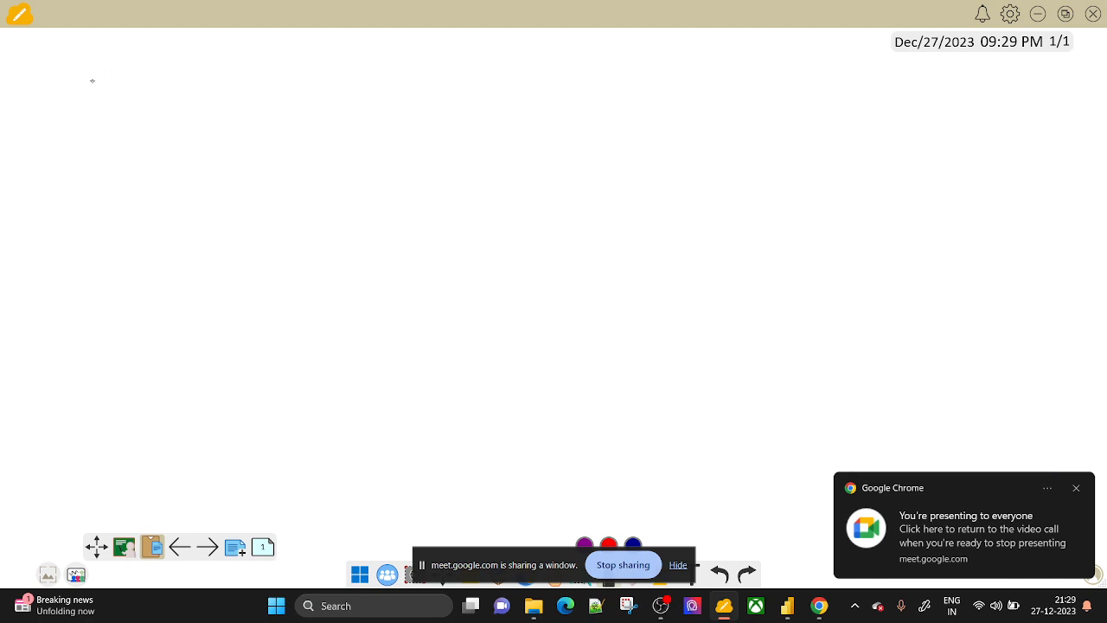
# Handwrite 'Summarize' and 'TopN' with a brace leading to 'Table Manipulation'.
pyautogui.moveTo(94, 64)
pyautogui.mouseDown()
pyautogui.moveTo(85, 93)
pyautogui.moveTo(299, 99)
pyautogui.mouseUp()
pyautogui.moveTo(95, 147)
pyautogui.mouseDown()
pyautogui.moveTo(110, 170)
pyautogui.moveTo(200, 169)
pyautogui.moveTo(203, 157)
pyautogui.mouseUp()
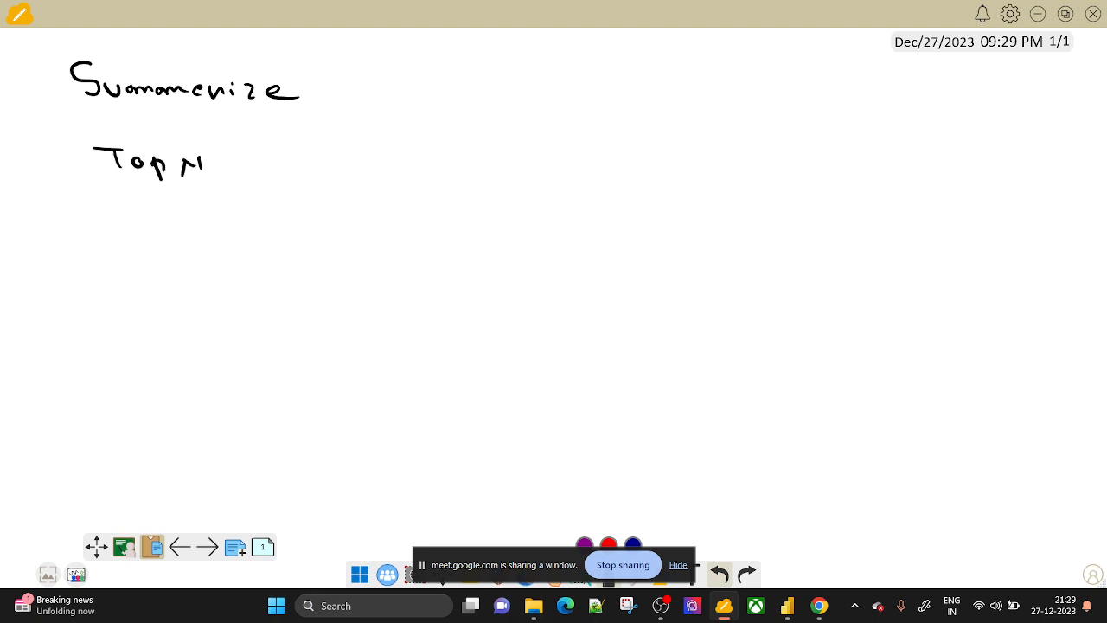
pyautogui.moveTo(320, 76)
pyautogui.mouseDown()
pyautogui.moveTo(339, 129)
pyautogui.moveTo(320, 193)
pyautogui.mouseUp()
pyautogui.moveTo(396, 112); pyautogui.dragTo(447, 113)
pyautogui.moveTo(430, 115); pyautogui.dragTo(433, 142)
pyautogui.moveTo(462, 131); pyautogui.dragTo(546, 145)
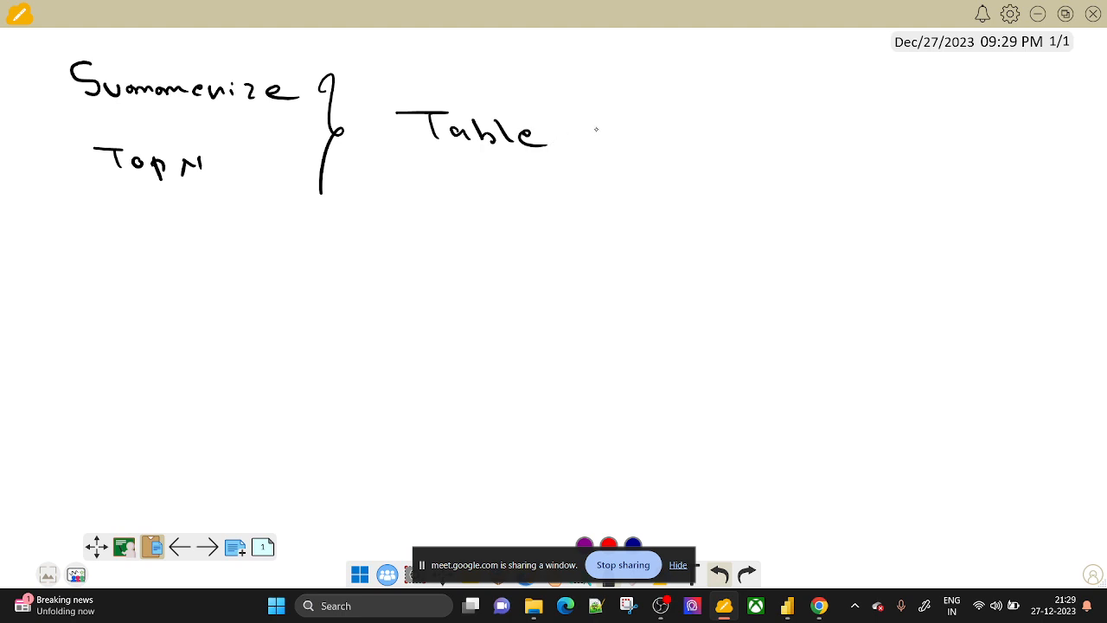
pyautogui.moveTo(603, 139); pyautogui.dragTo(644, 133)
pyautogui.moveTo(721, 128)
pyautogui.mouseDown()
pyautogui.moveTo(732, 158)
pyautogui.moveTo(749, 130)
pyautogui.moveTo(776, 146)
pyautogui.mouseUp()
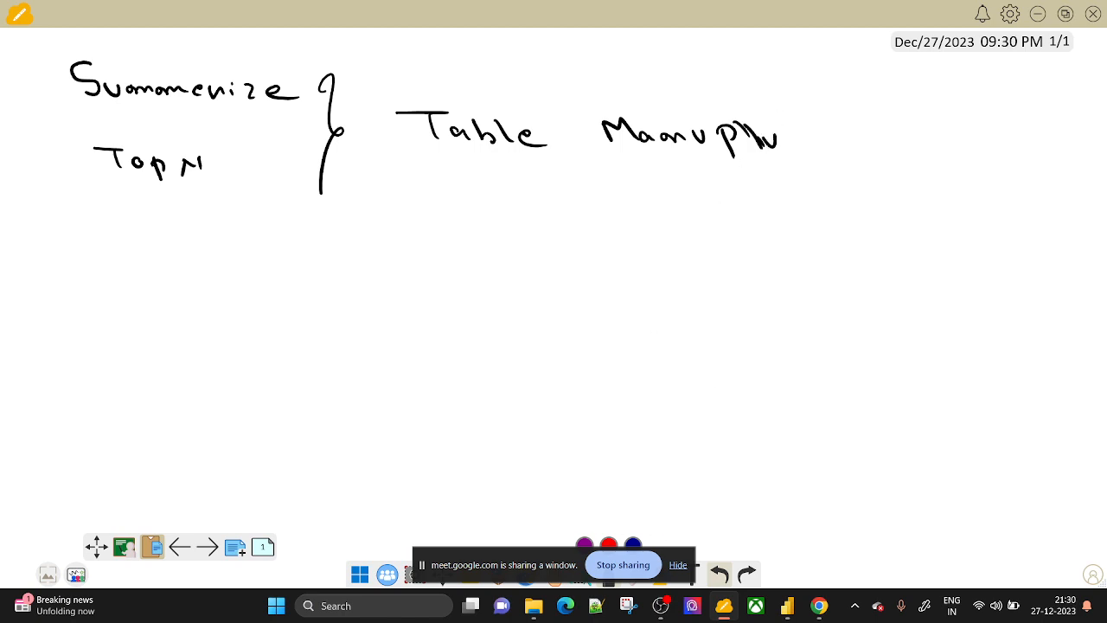
# Fix the misspelled 'Manipulation', add 'function', and underline 'Table Manipulation function'.
pyautogui.click(671, 568)
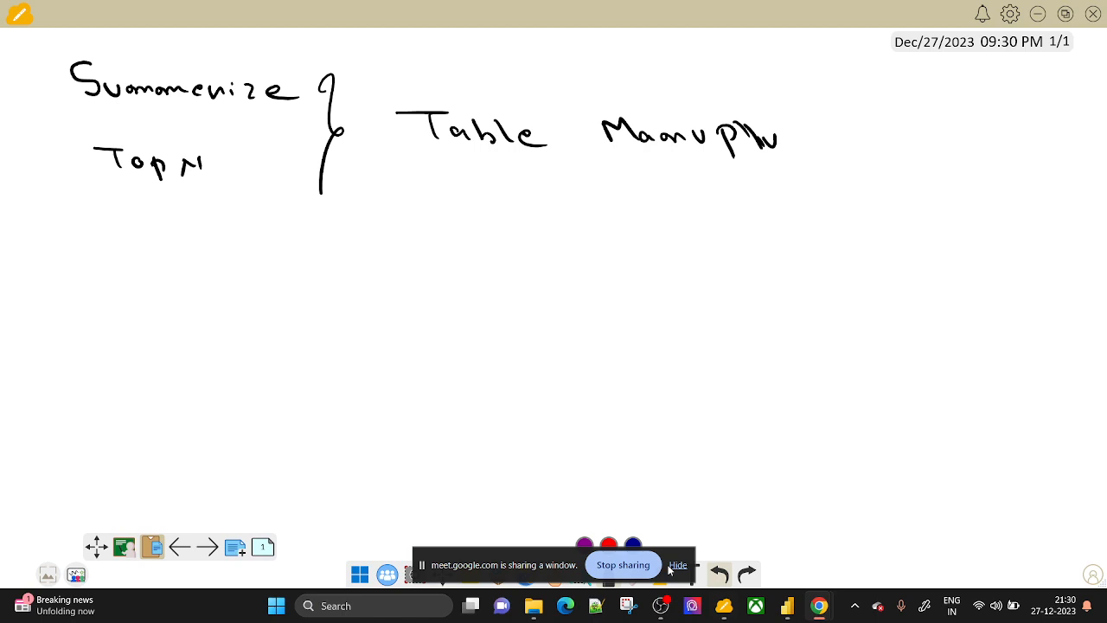
pyautogui.click(678, 565)
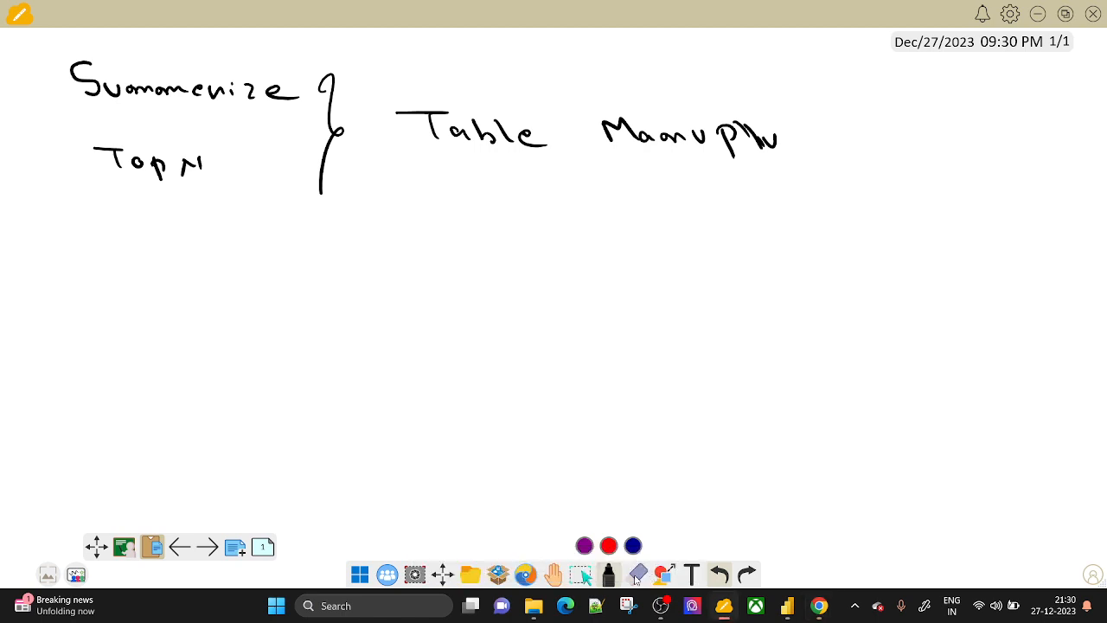
pyautogui.click(636, 574)
pyautogui.moveTo(780, 131)
pyautogui.mouseDown()
pyautogui.moveTo(729, 147)
pyautogui.moveTo(769, 150)
pyautogui.mouseUp()
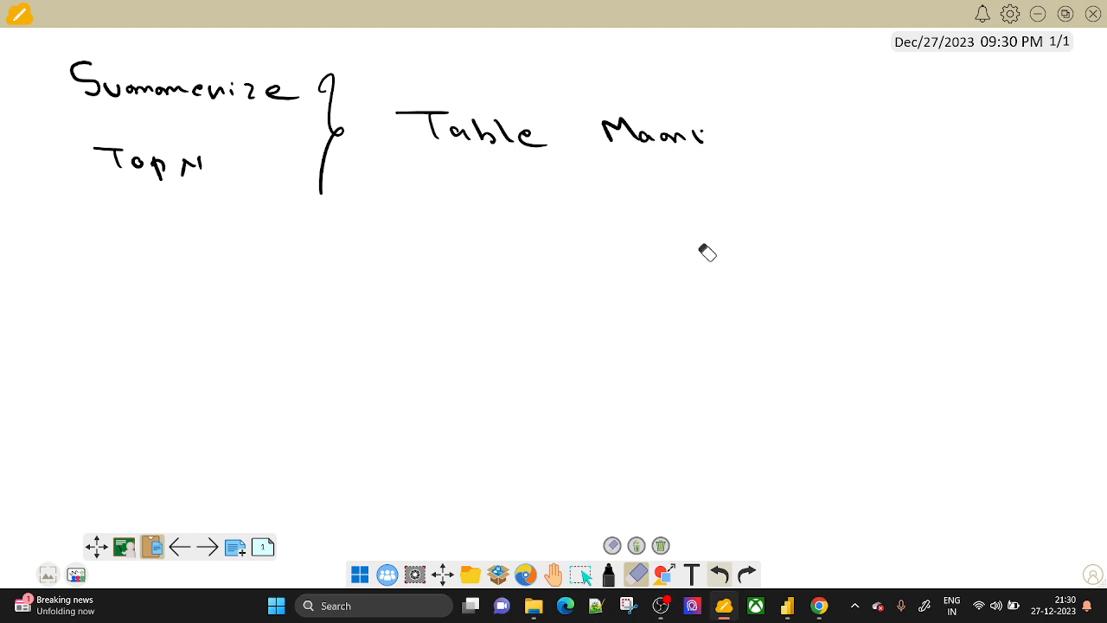
pyautogui.click(607, 574)
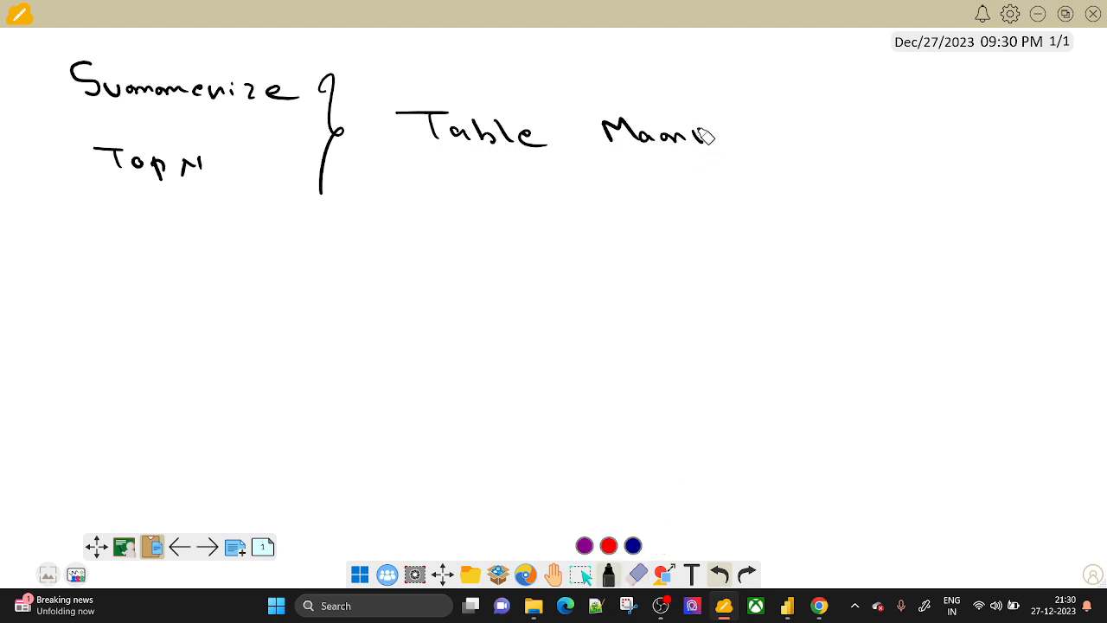
pyautogui.moveTo(696, 132)
pyautogui.mouseDown()
pyautogui.moveTo(697, 157)
pyautogui.moveTo(702, 142)
pyautogui.moveTo(753, 149)
pyautogui.mouseUp()
pyautogui.moveTo(760, 136)
pyautogui.mouseDown()
pyautogui.moveTo(768, 148)
pyautogui.moveTo(845, 153)
pyautogui.moveTo(861, 173)
pyautogui.moveTo(902, 154)
pyautogui.moveTo(963, 154)
pyautogui.moveTo(1037, 188)
pyautogui.mouseUp()
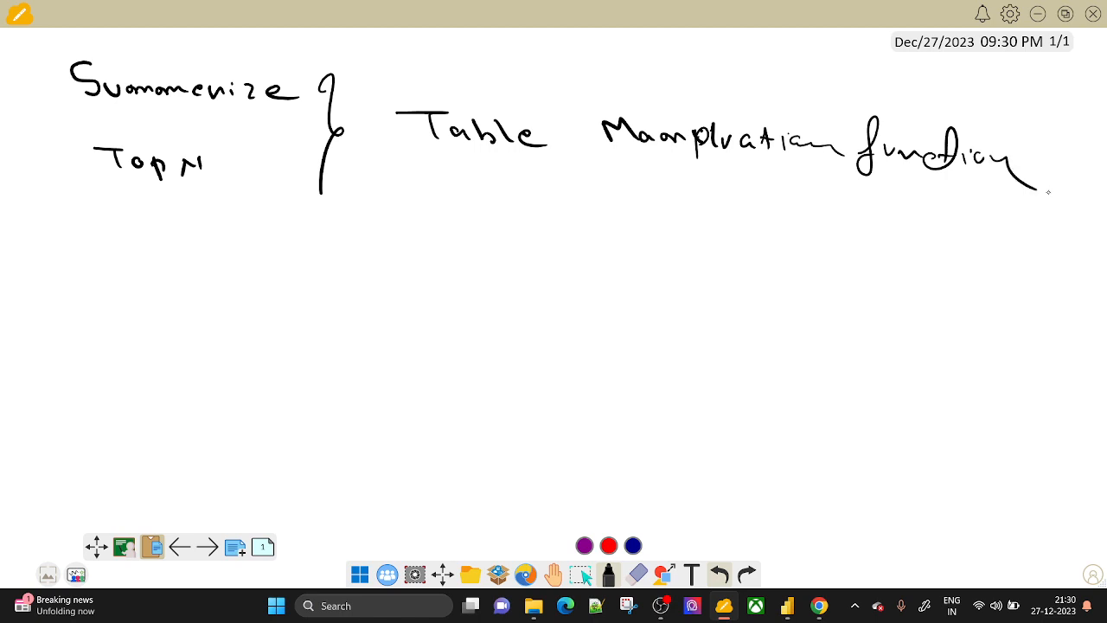
pyautogui.moveTo(441, 167); pyautogui.dragTo(541, 177)
pyautogui.moveTo(643, 173); pyautogui.dragTo(745, 183)
pyautogui.moveTo(843, 208); pyautogui.dragTo(924, 211)
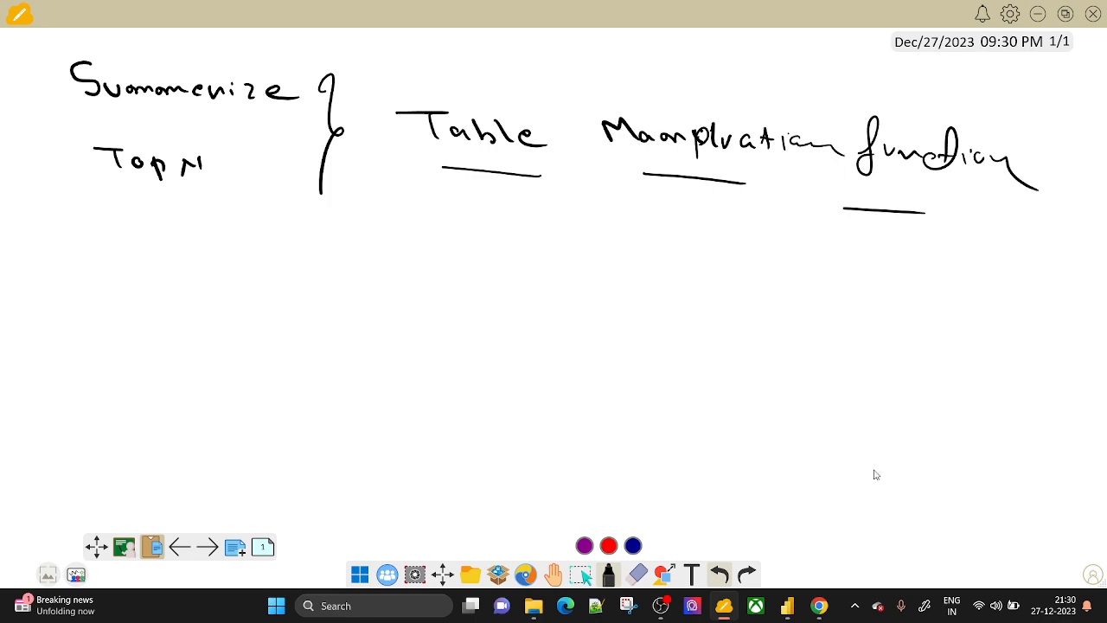
# Open Microsoft Learn's DAX Reference in a new tab and expand Table manipulation functions.
pyautogui.moveTo(818, 605)
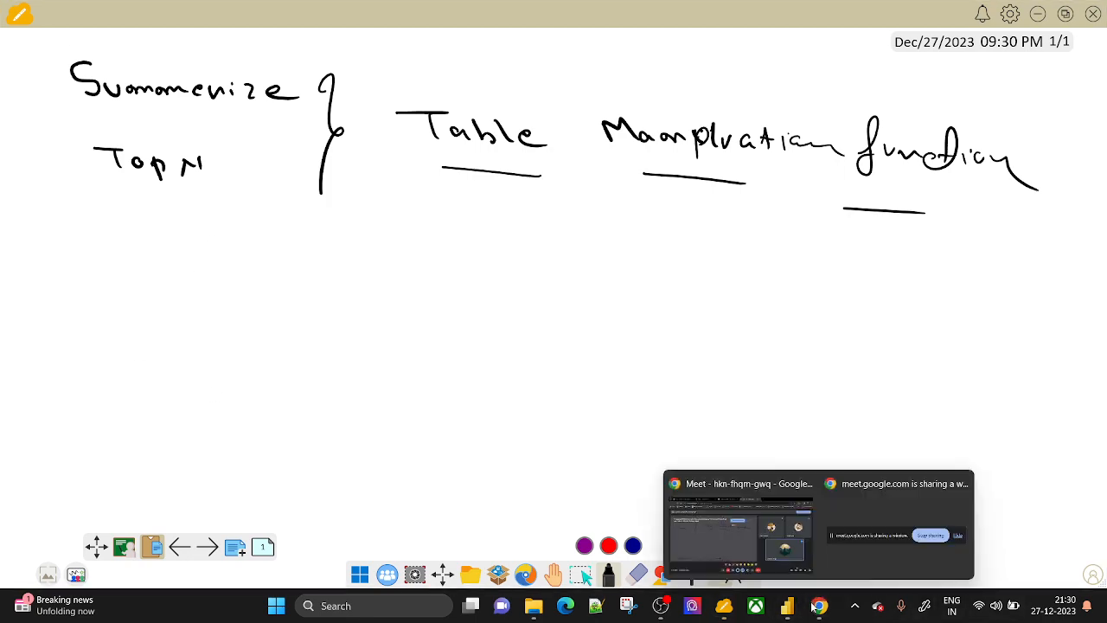
pyautogui.click(752, 519)
pyautogui.hotkey('ctrl', 't')
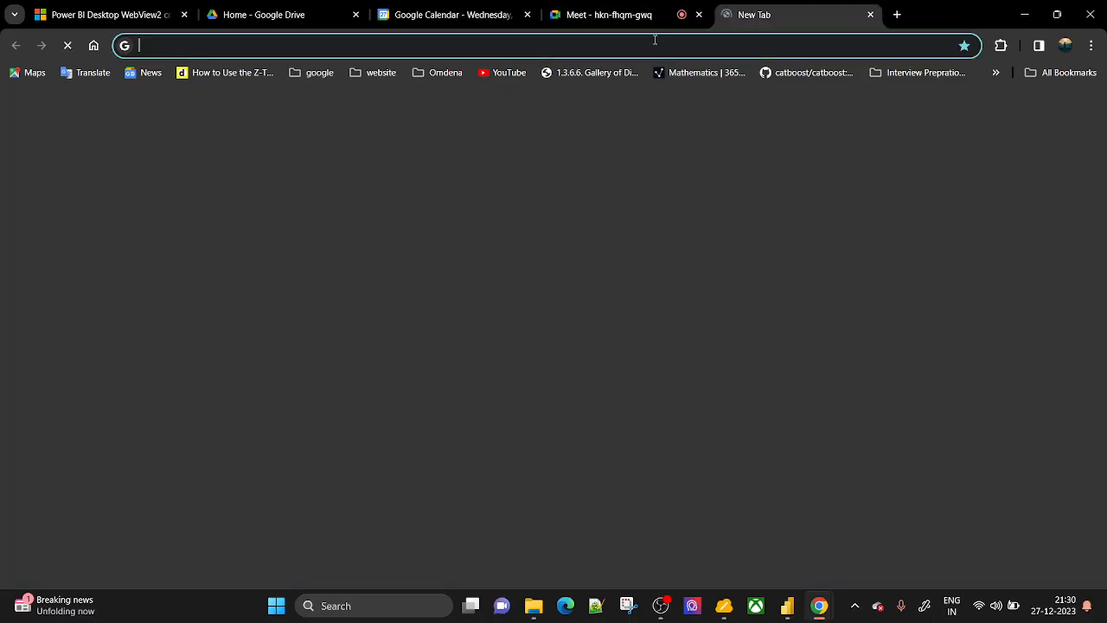
pyautogui.click(654, 40)
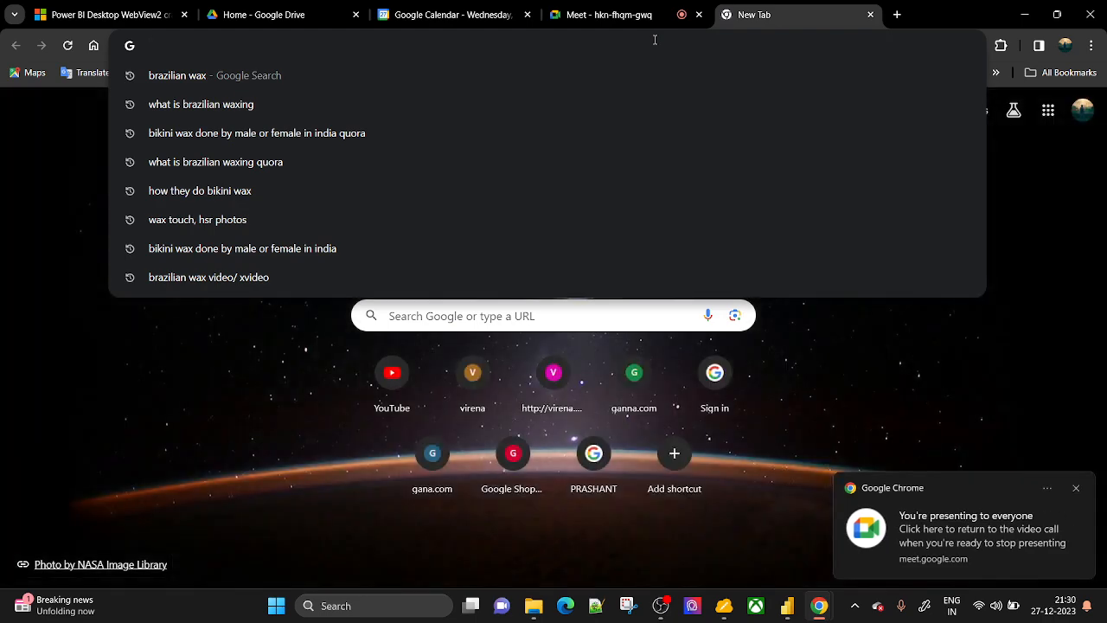
pyautogui.write('learn.microsoft.com/en-us/dax/')
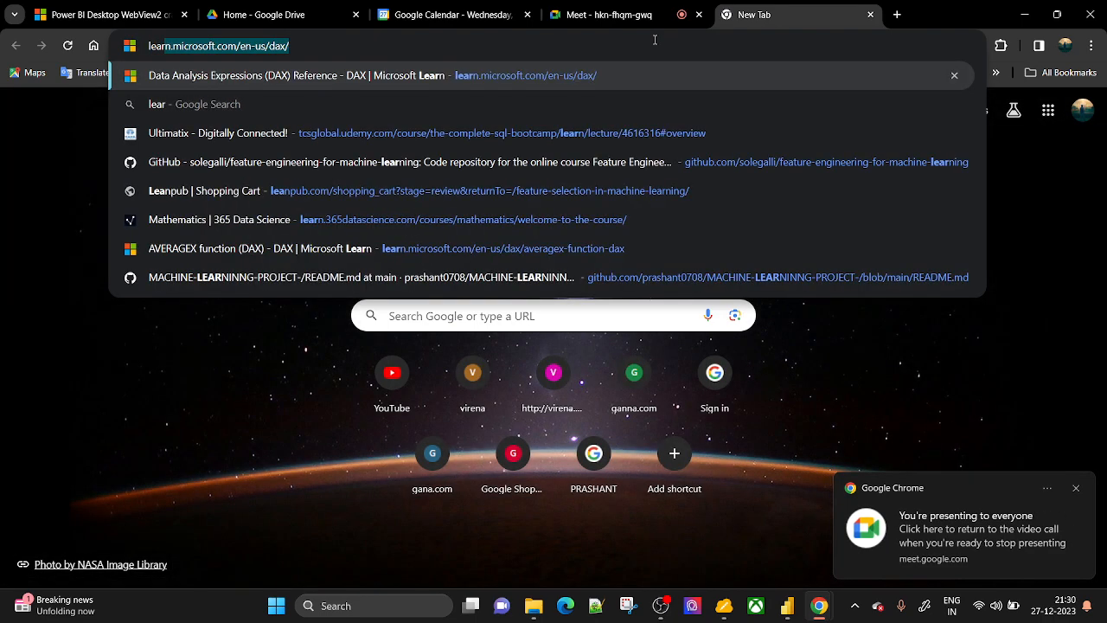
pyautogui.press('Return')
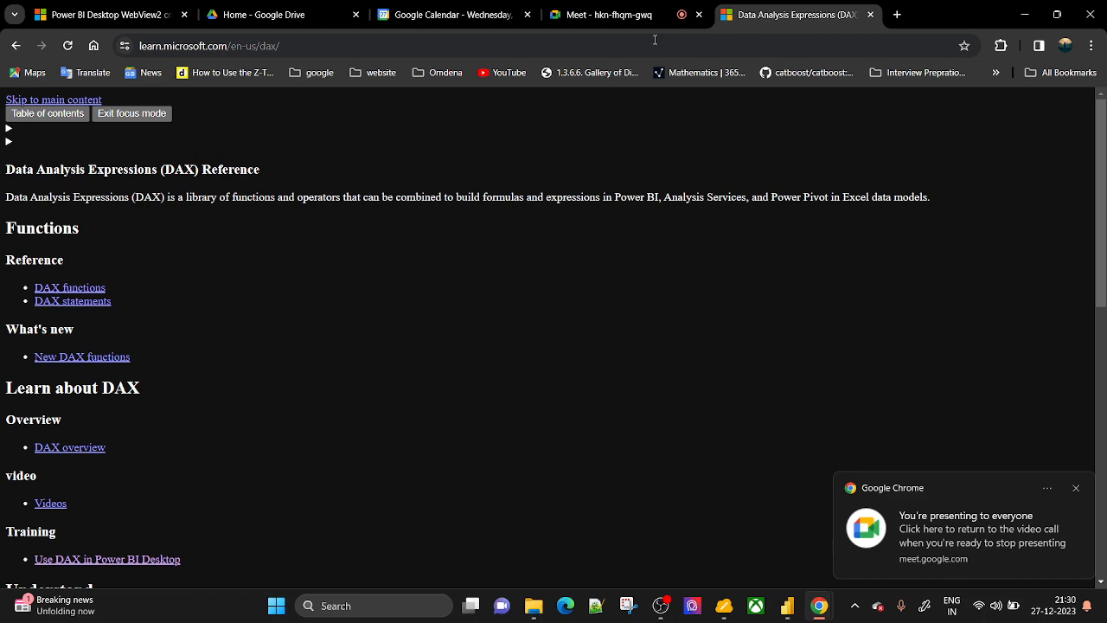
pyautogui.click(65, 45)
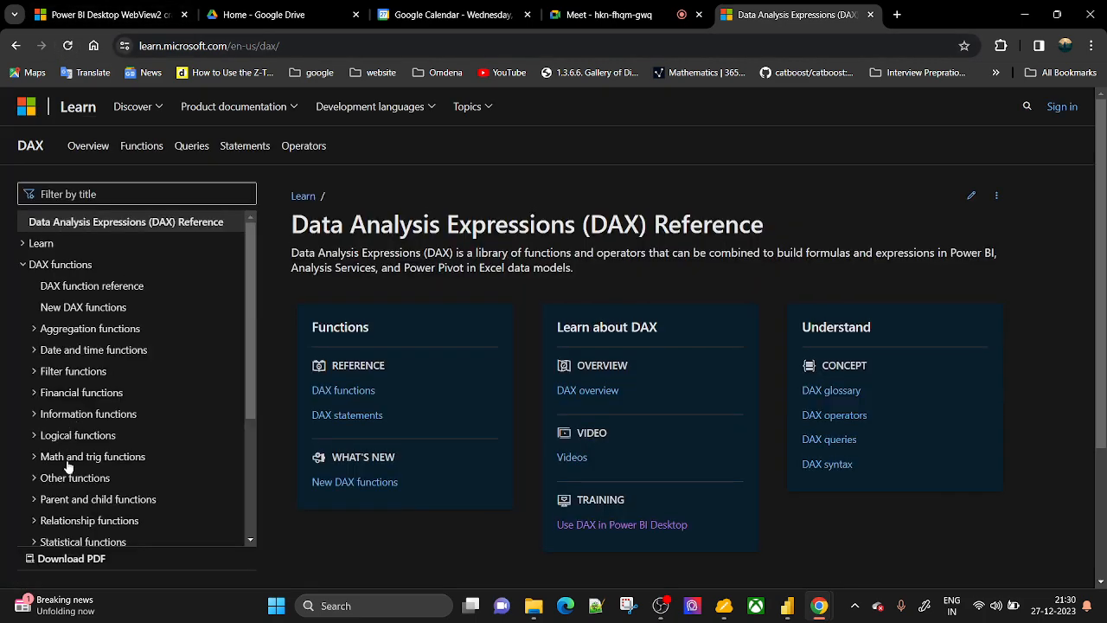
pyautogui.scroll(-2, 68, 467)
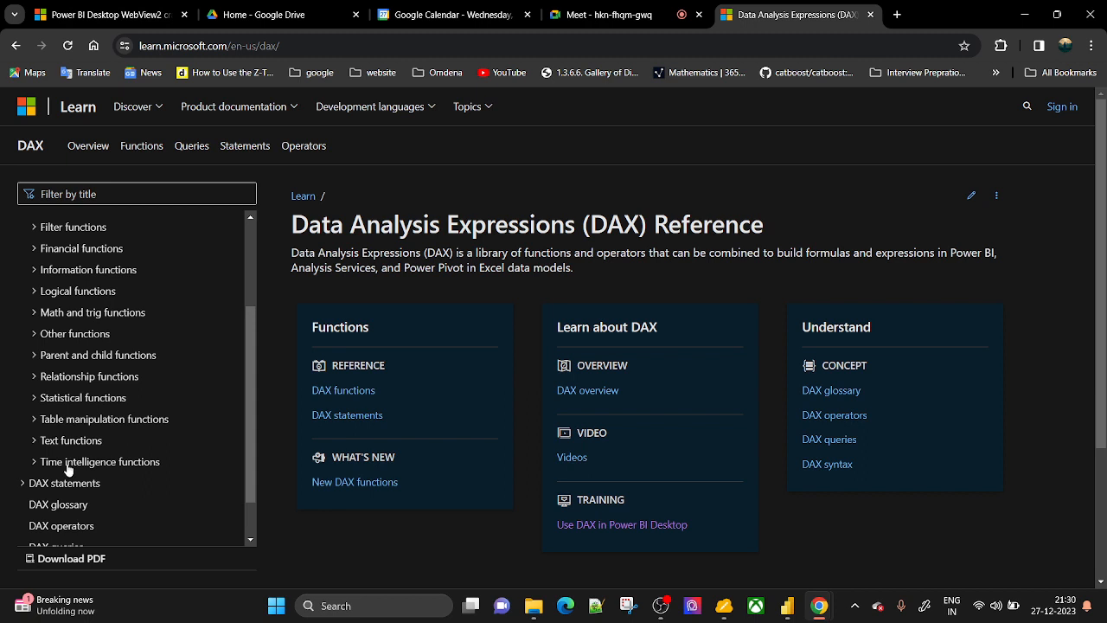
pyautogui.click(79, 423)
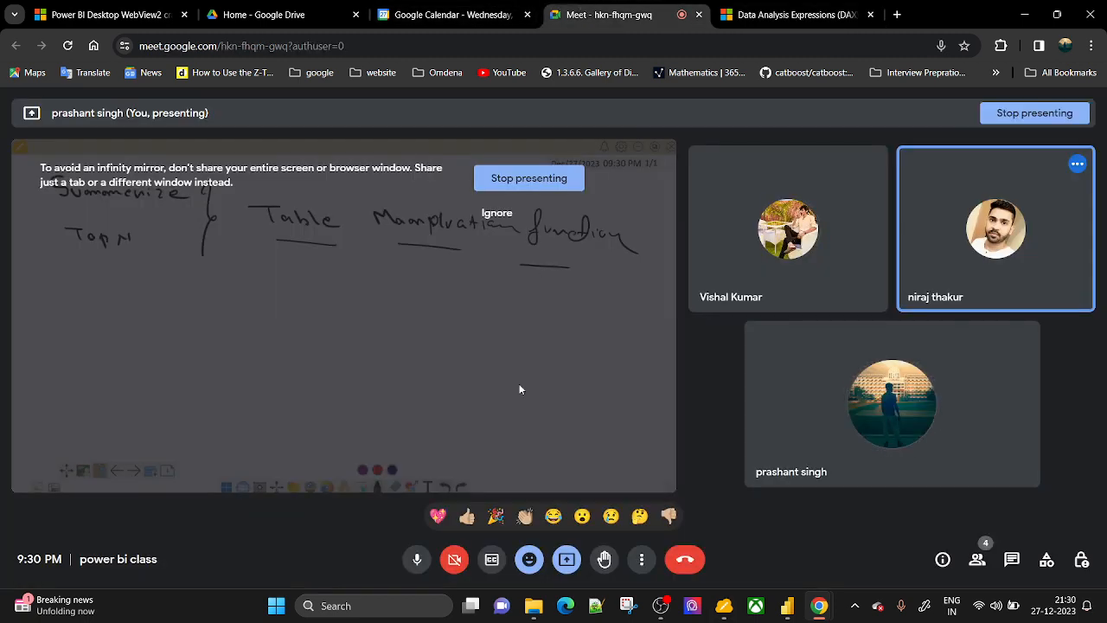
# Switch the Meet presentation from the whiteboard to the Chrome window with the DAX Reference.
pyautogui.click(605, 15)
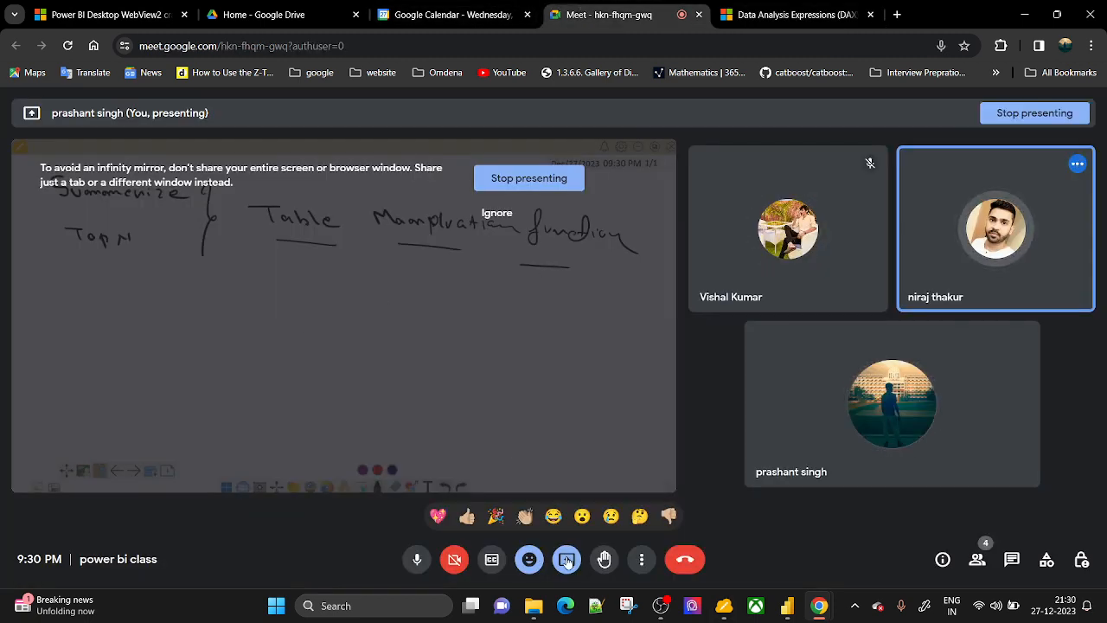
pyautogui.click(566, 561)
pyautogui.click(578, 514)
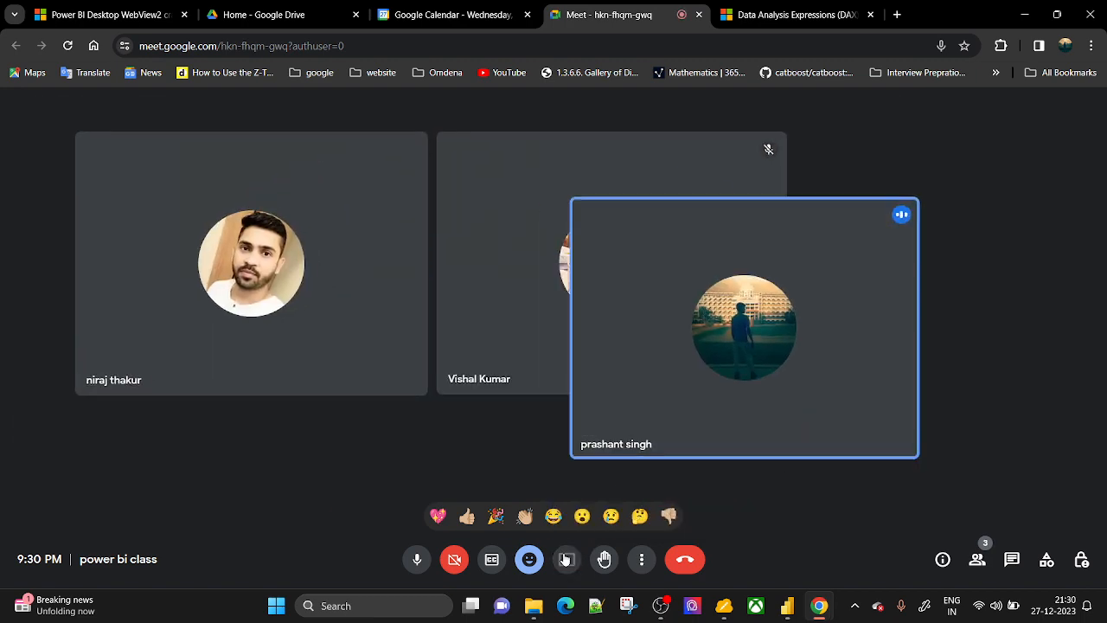
pyautogui.click(564, 559)
pyautogui.click(553, 128)
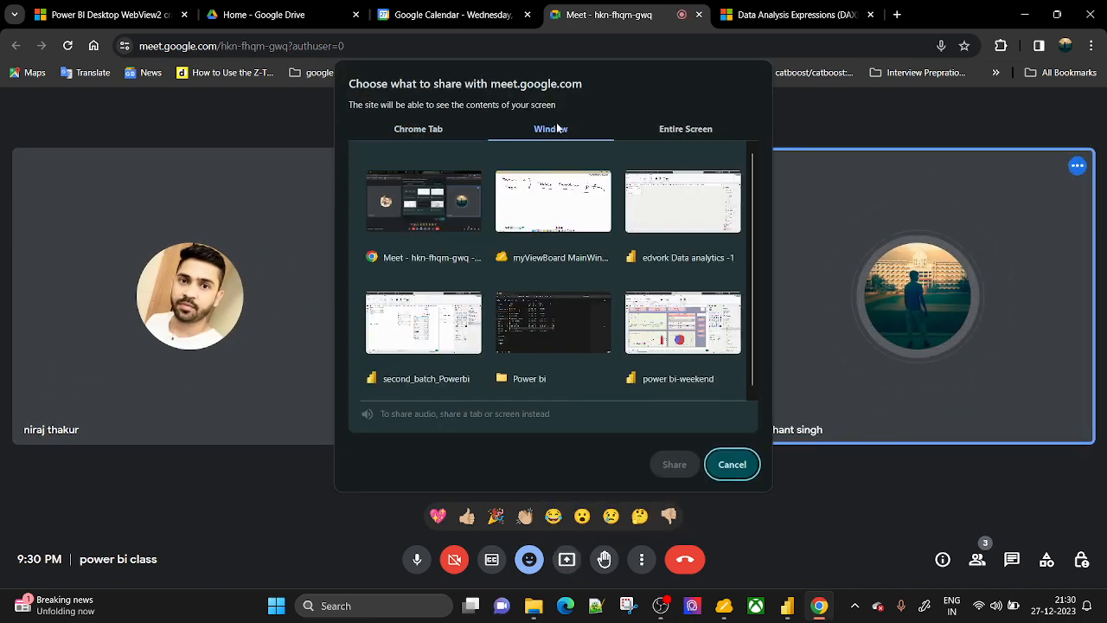
pyautogui.click(456, 219)
pyautogui.click(681, 467)
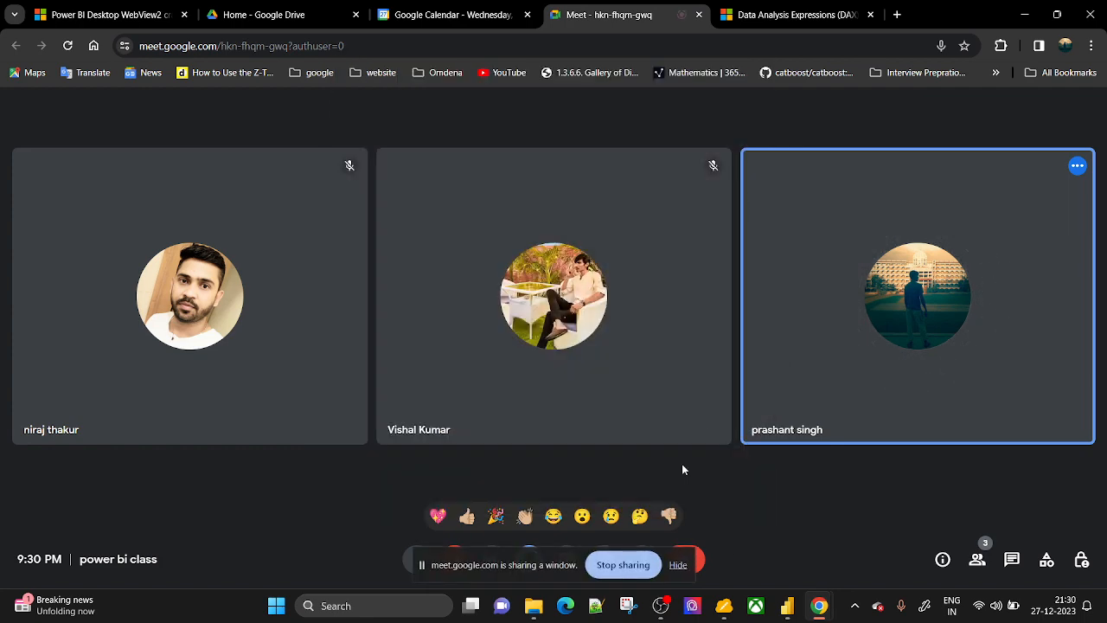
pyautogui.click(788, 14)
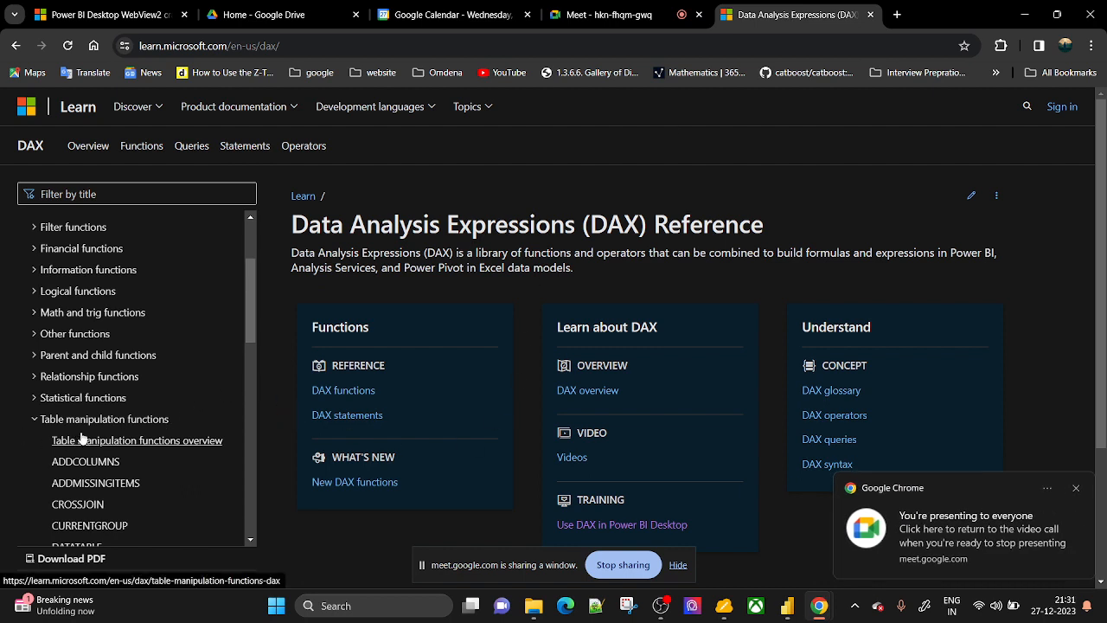
# Open the TOPN article showing its TOPN(<N_Value>, <Table>, <OrderBy_Expression>, …) syntax and hide the sharing notice.
pyautogui.scroll(-2, 115, 426)
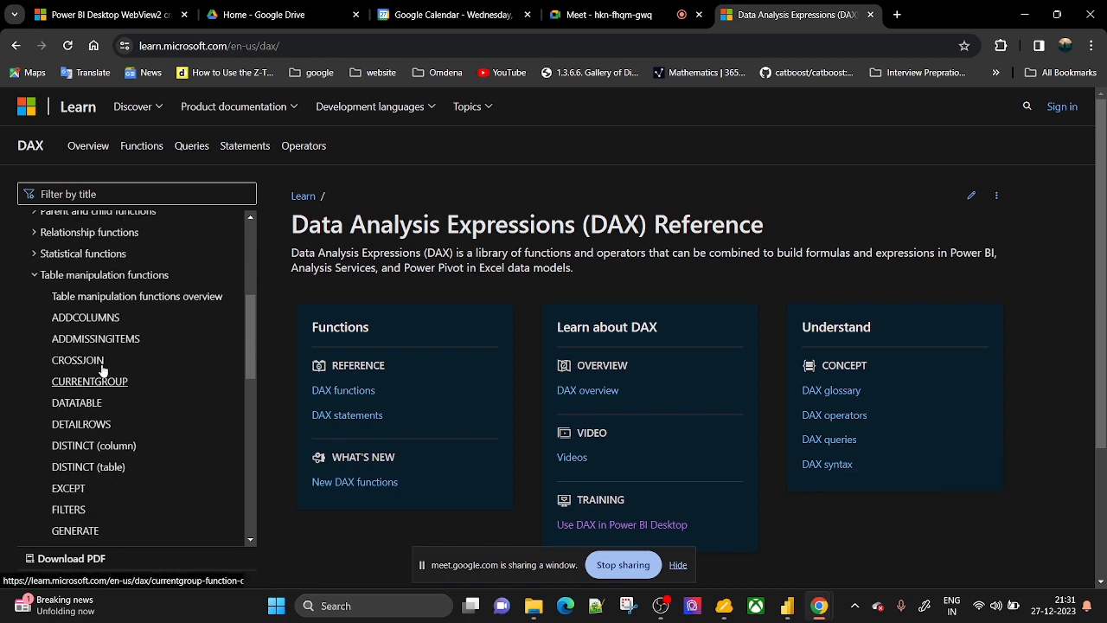
pyautogui.scroll(-2, 95, 354)
pyautogui.scroll(-2, 97, 357)
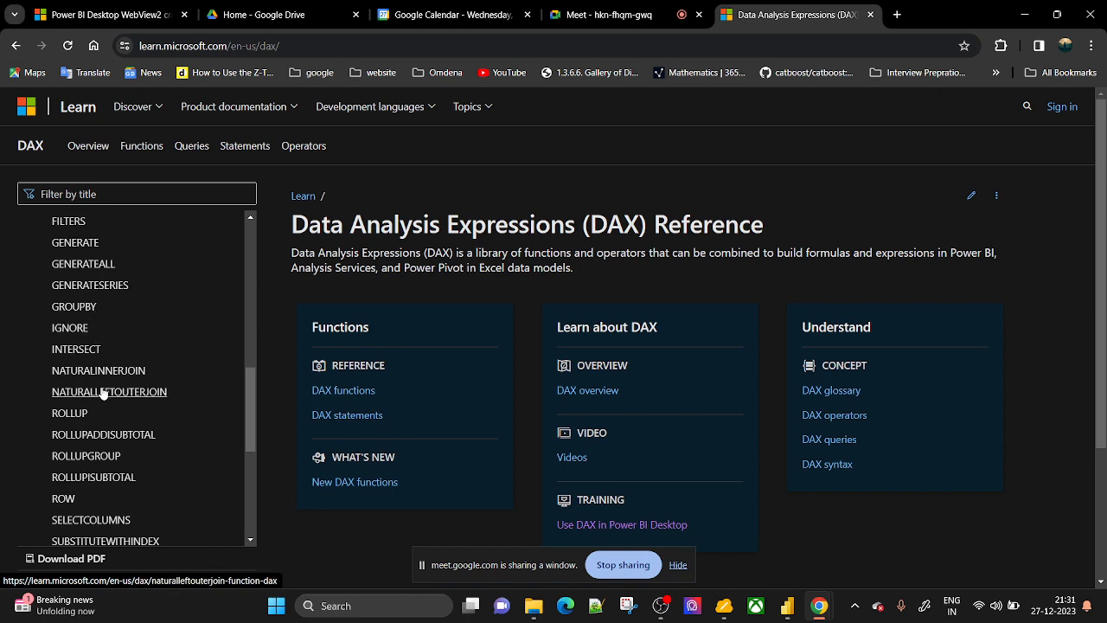
pyautogui.scroll(-2, 95, 389)
pyautogui.scroll(-2, 100, 394)
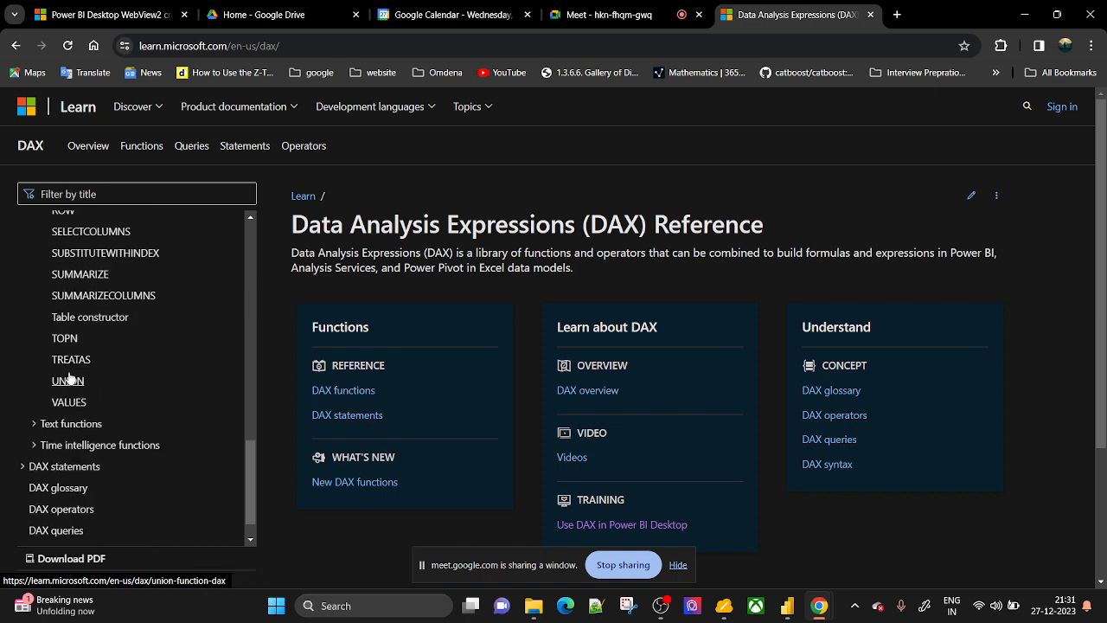
pyautogui.click(65, 339)
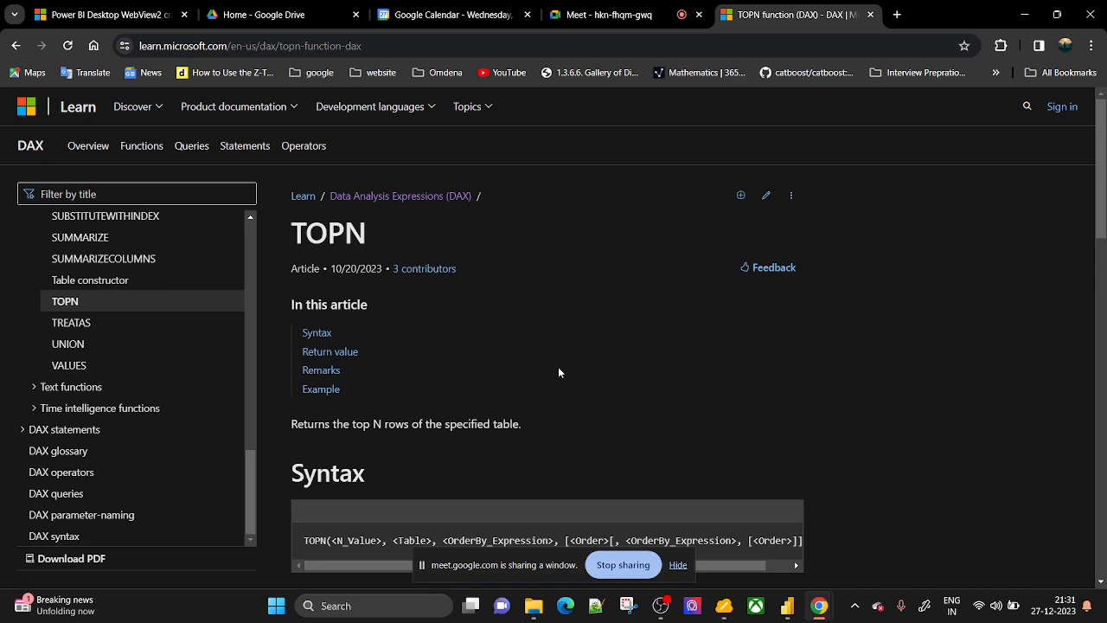
pyautogui.click(678, 565)
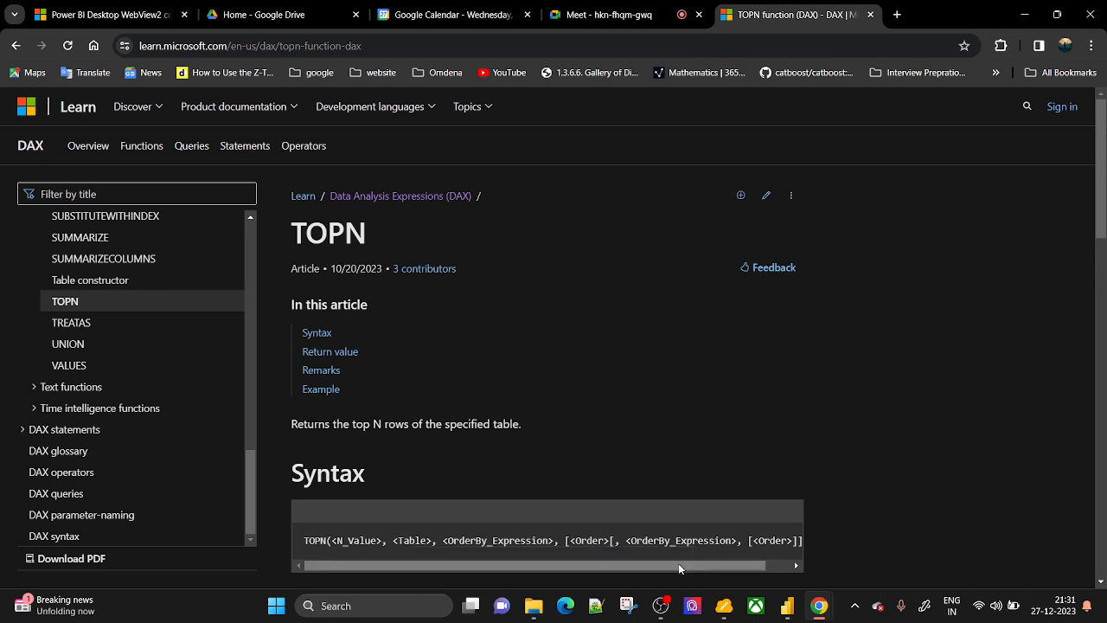
pyautogui.moveTo(777, 612)
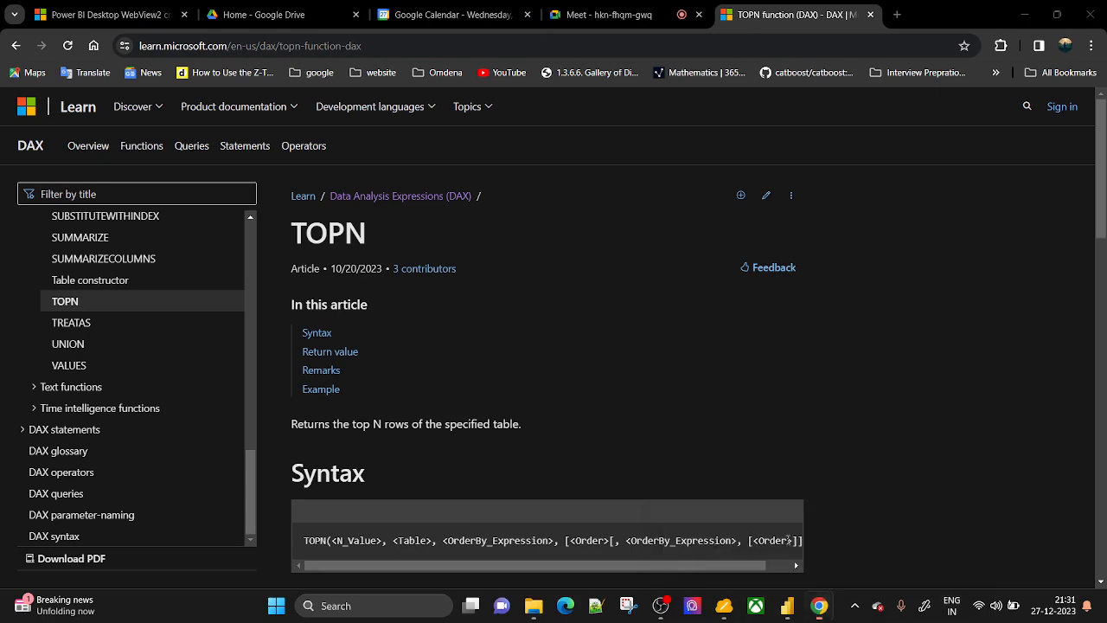
# Present the entire screen in Meet instead of the browser window, with Power BI in front.
pyautogui.click(596, 14)
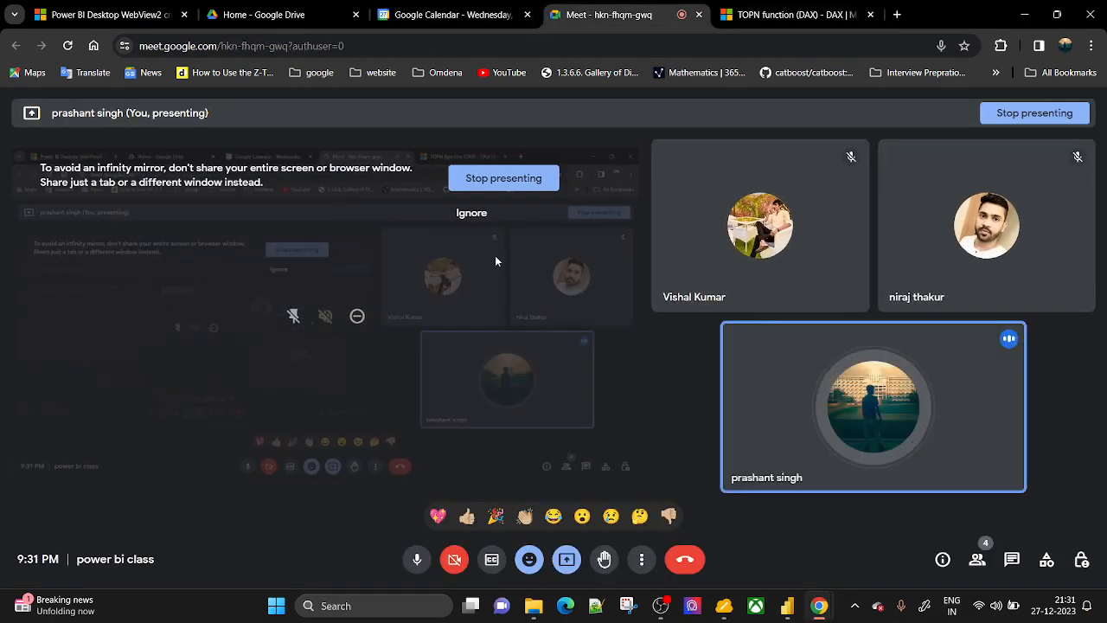
pyautogui.click(569, 561)
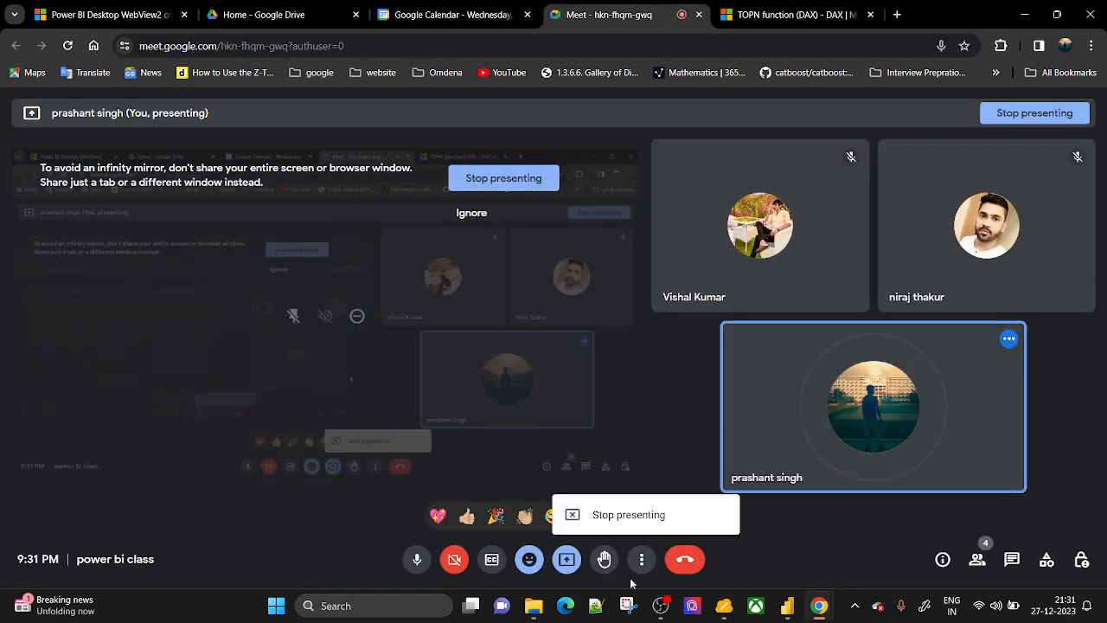
pyautogui.click(619, 515)
pyautogui.click(567, 560)
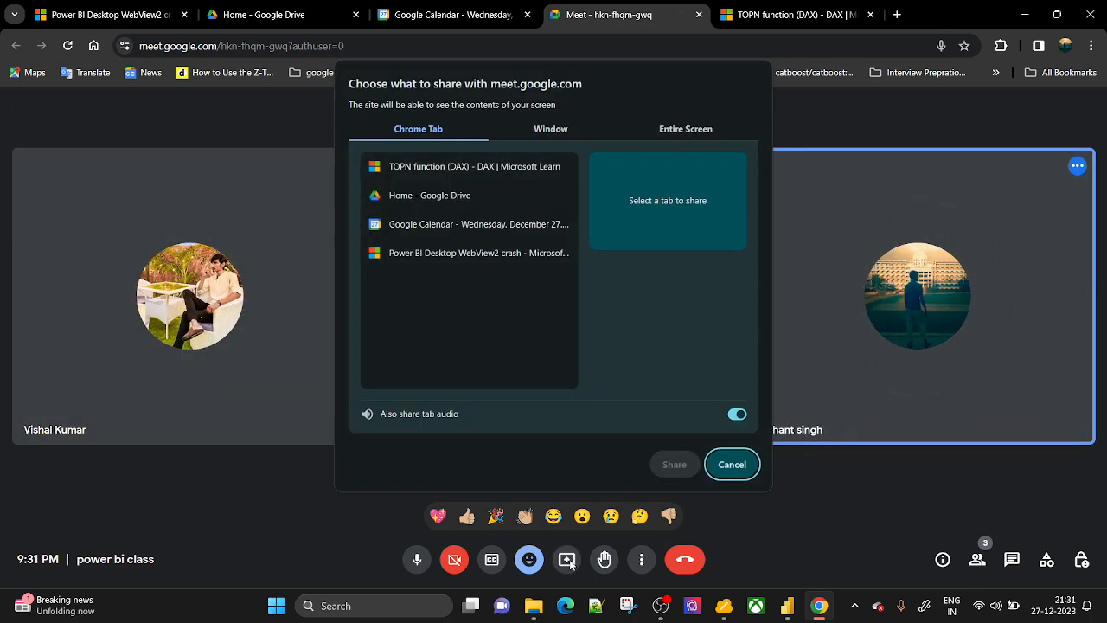
pyautogui.click(685, 130)
pyautogui.click(519, 221)
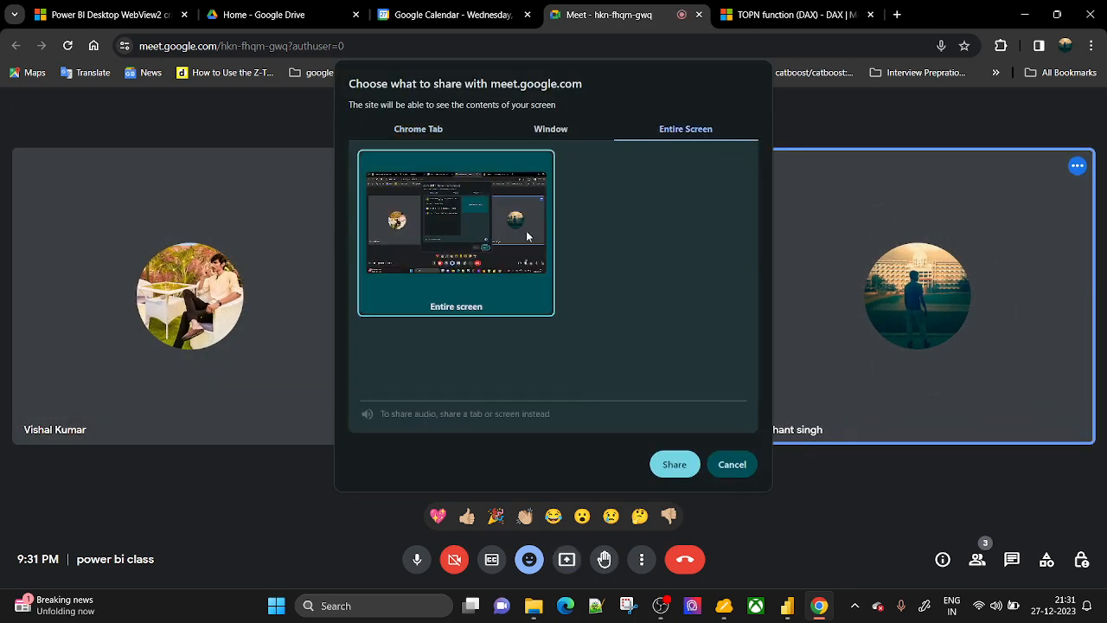
pyautogui.click(673, 464)
pyautogui.moveTo(833, 609)
pyautogui.click(778, 528)
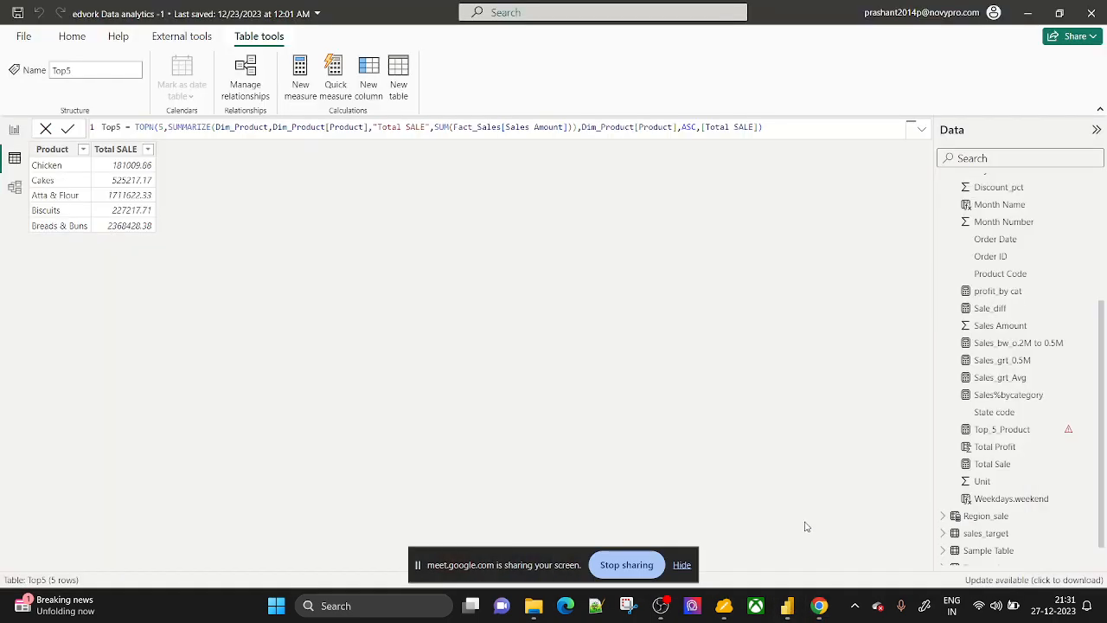
# Back in Report view, inspect and dismiss the Top_5_Product formula, then select the Cost Price table visual.
pyautogui.click(9, 136)
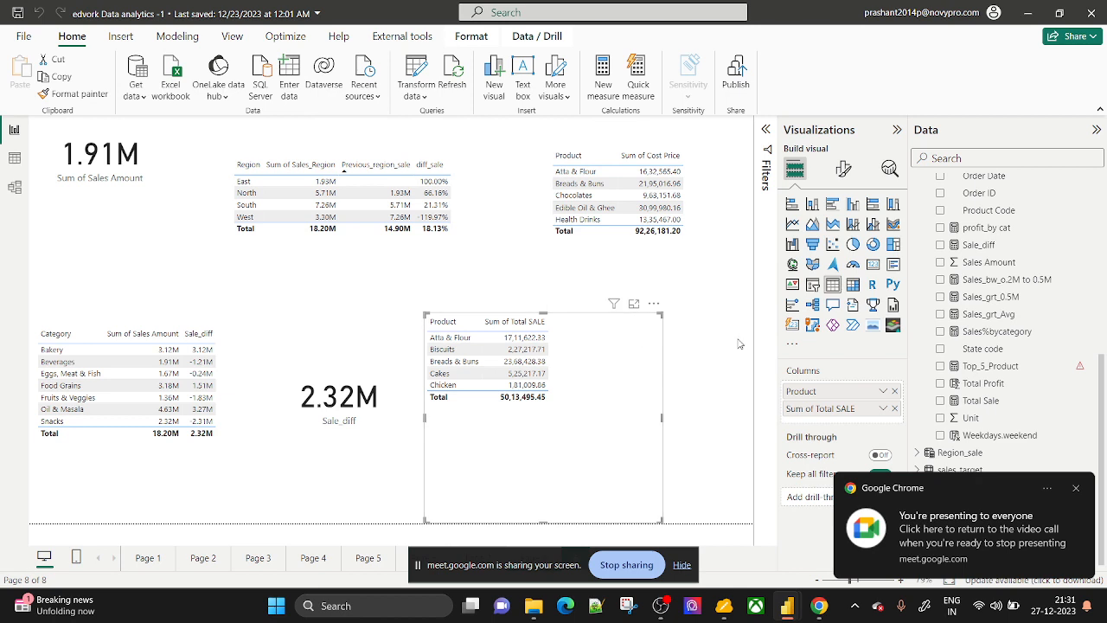
pyautogui.click(998, 370)
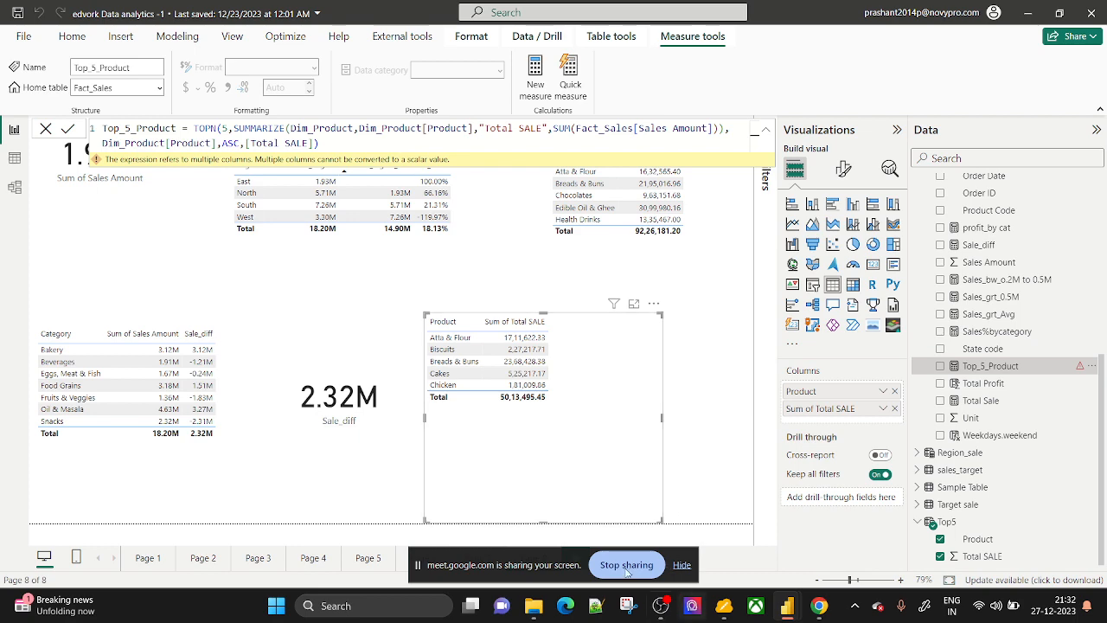
pyautogui.scroll(5, 959, 279)
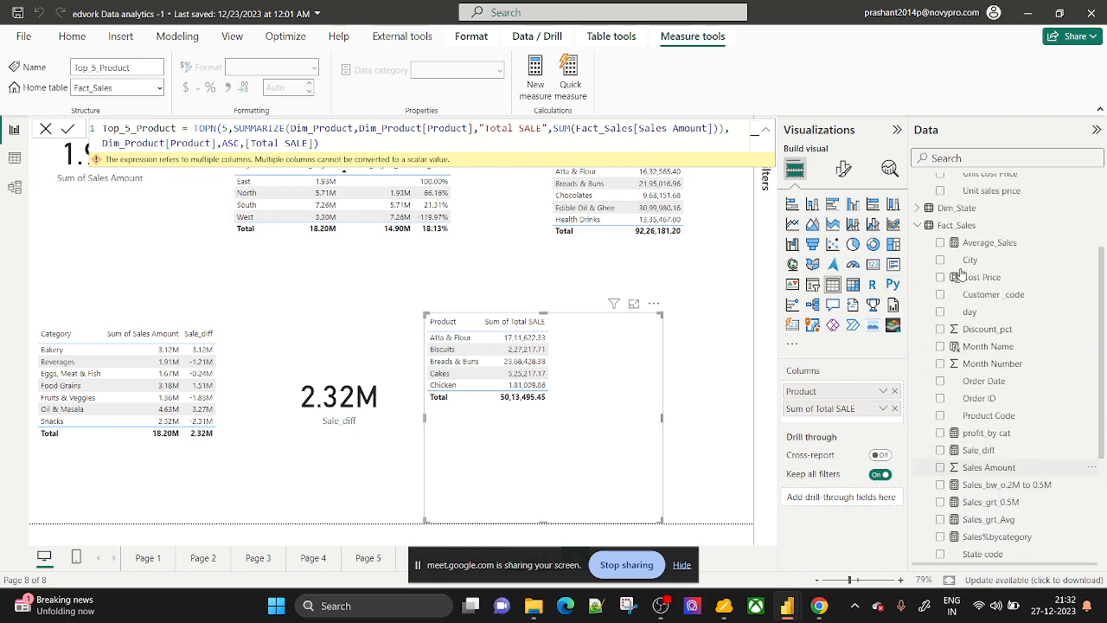
pyautogui.scroll(1, 960, 279)
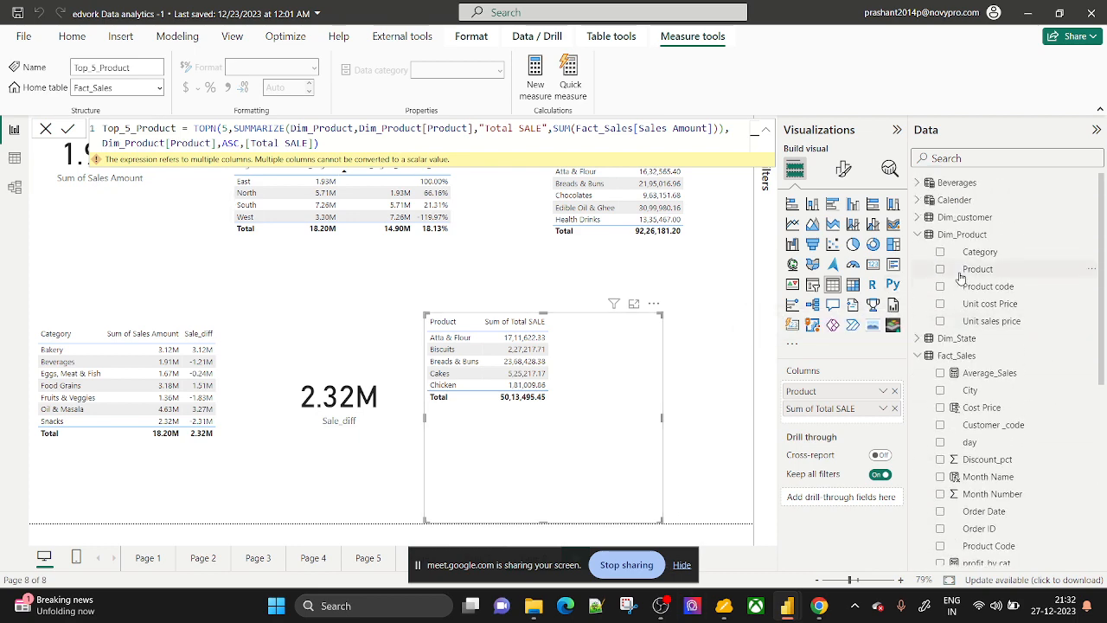
pyautogui.click(49, 132)
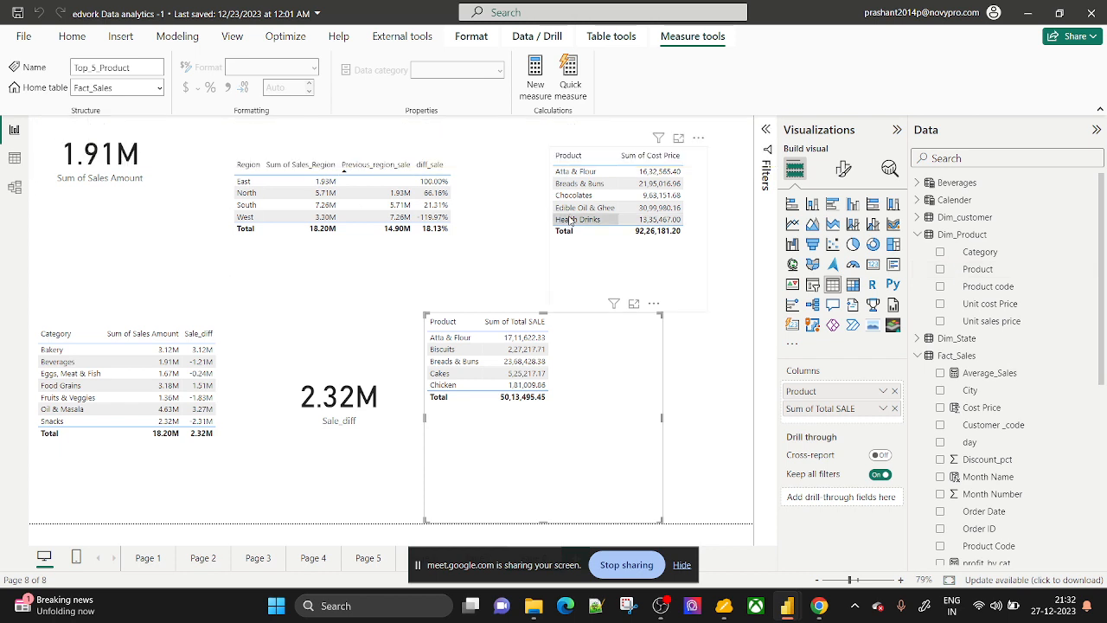
pyautogui.click(663, 259)
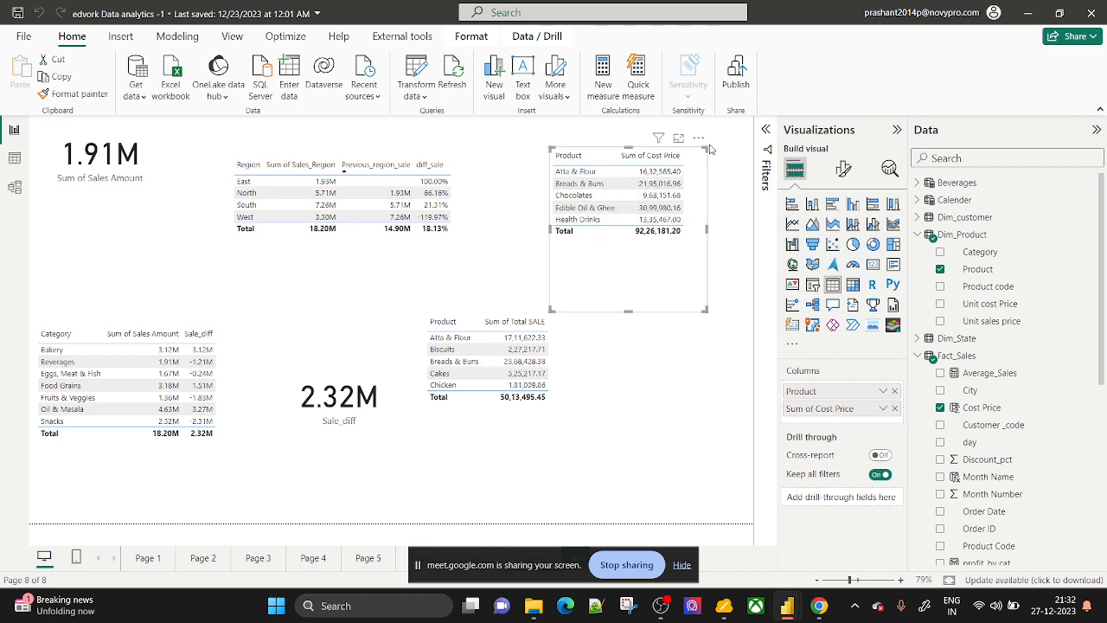
# Clear the top 5 Product filter from the product table.
pyautogui.click(764, 130)
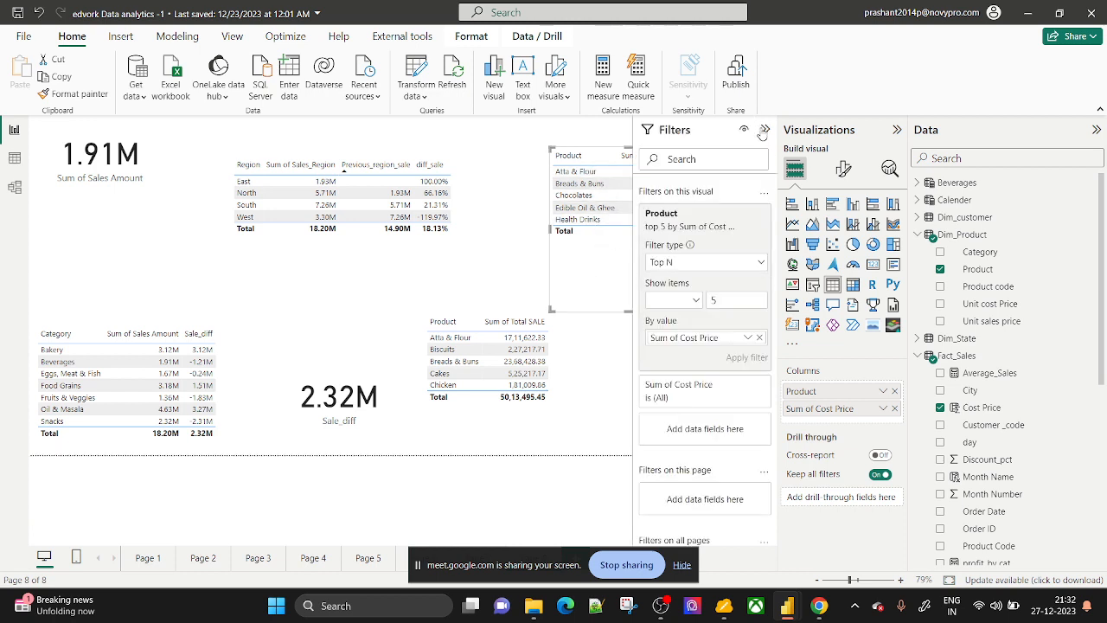
pyautogui.click(742, 228)
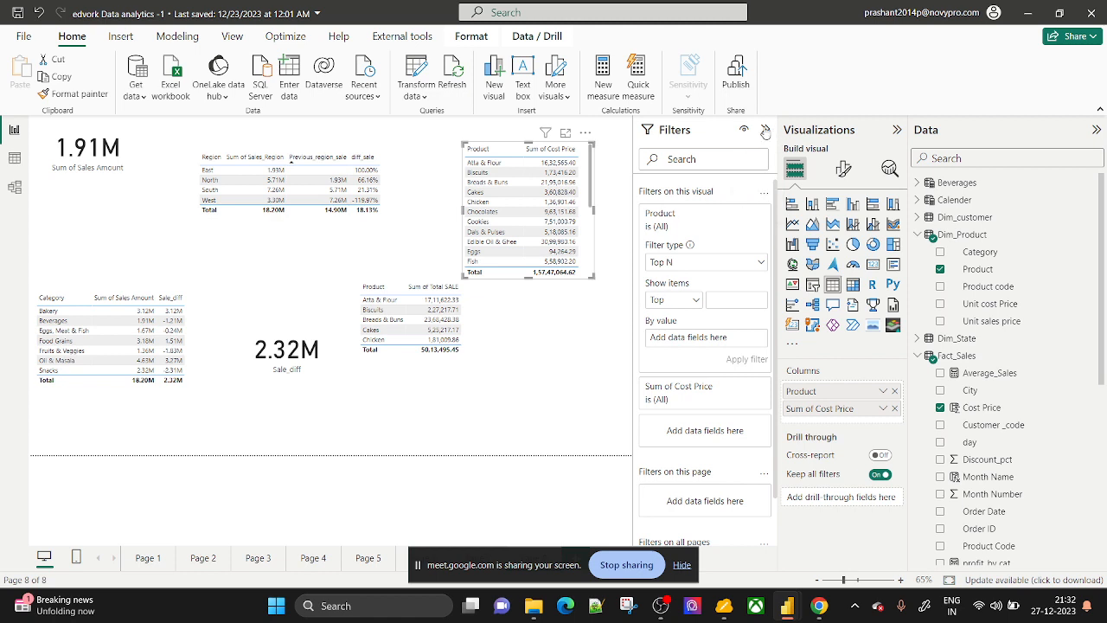
pyautogui.click(765, 129)
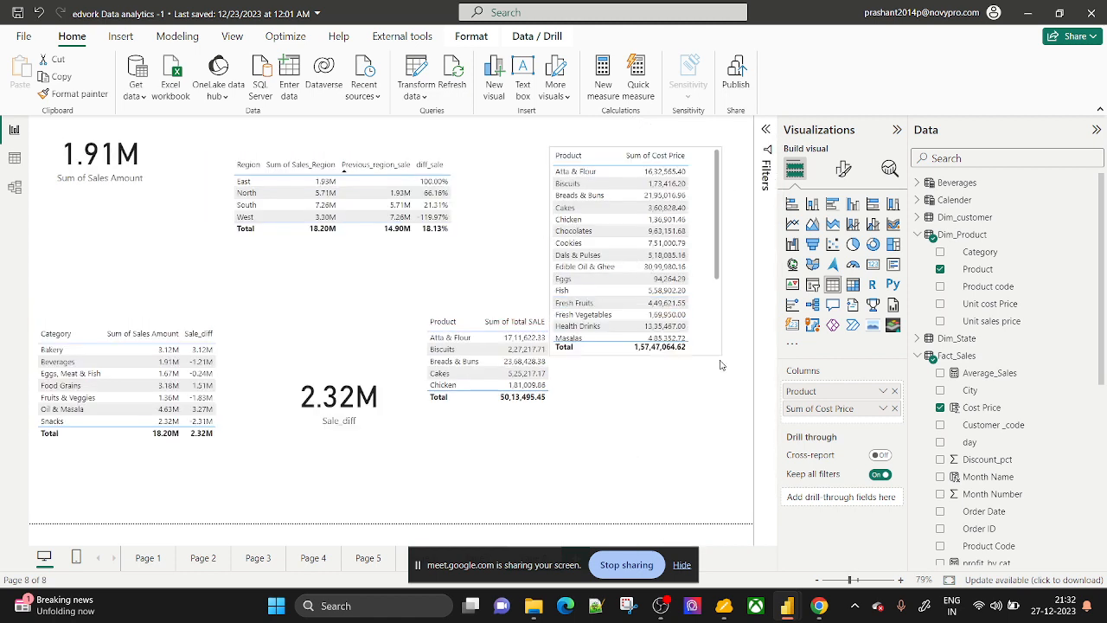
# Enlarge the product table and remove Sum of Cost Price from its columns.
pyautogui.moveTo(721, 365); pyautogui.dragTo(734, 471)
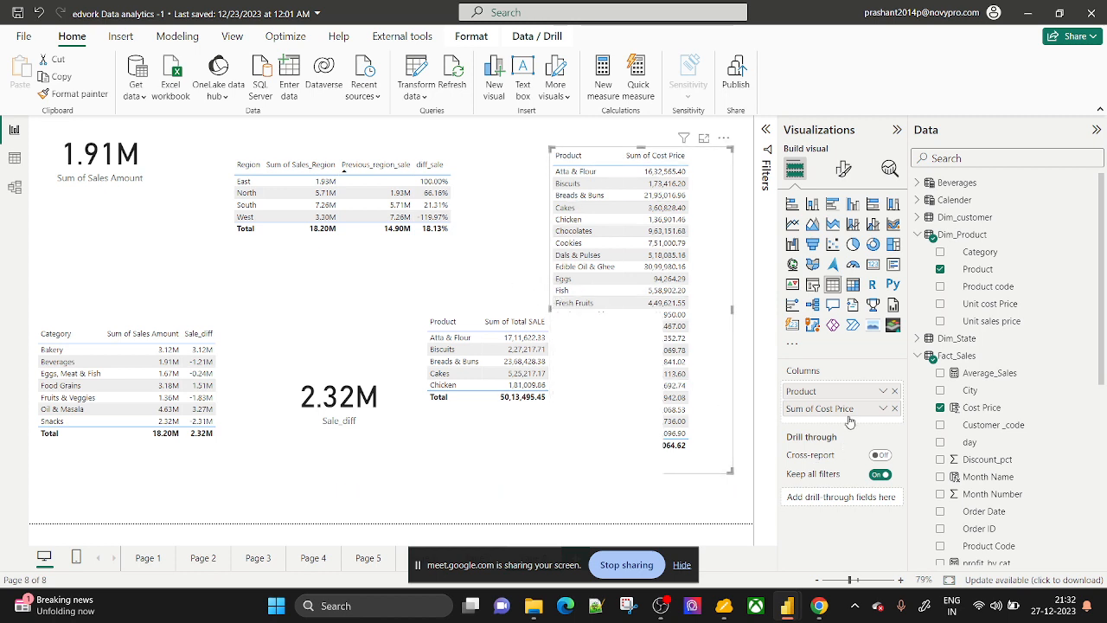
pyautogui.click(894, 408)
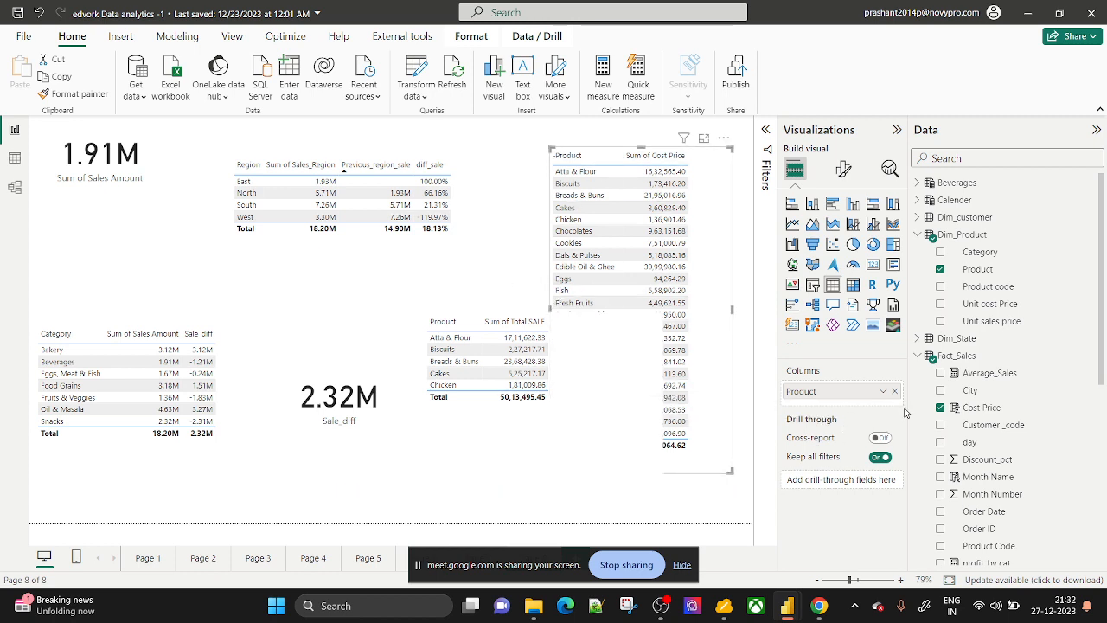
pyautogui.scroll(-3, 968, 466)
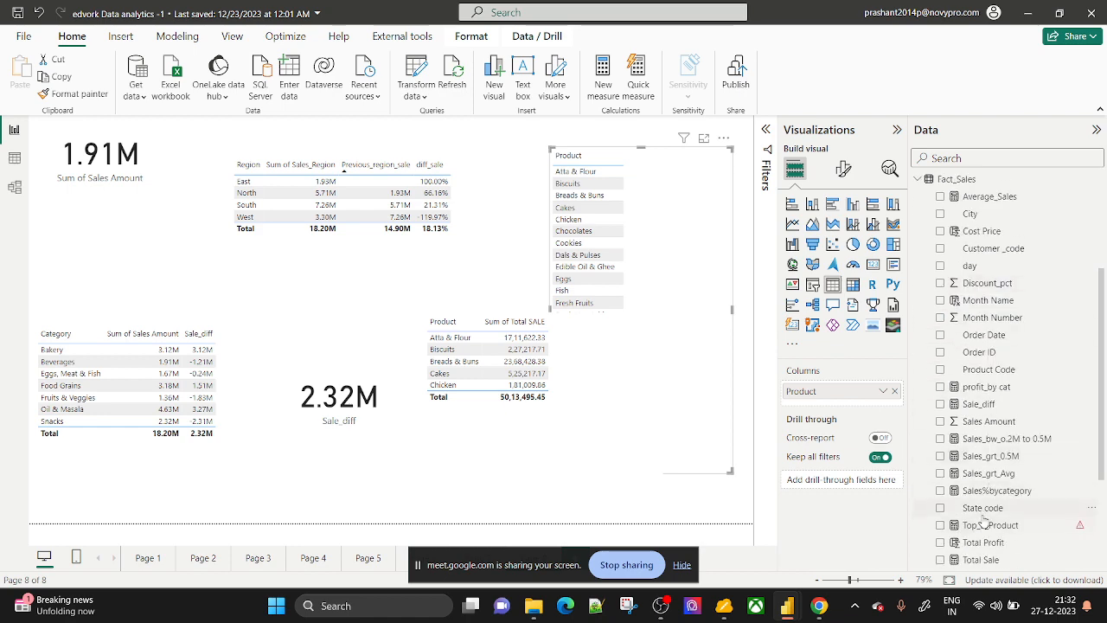
pyautogui.scroll(-3, 984, 536)
pyautogui.scroll(4, 995, 432)
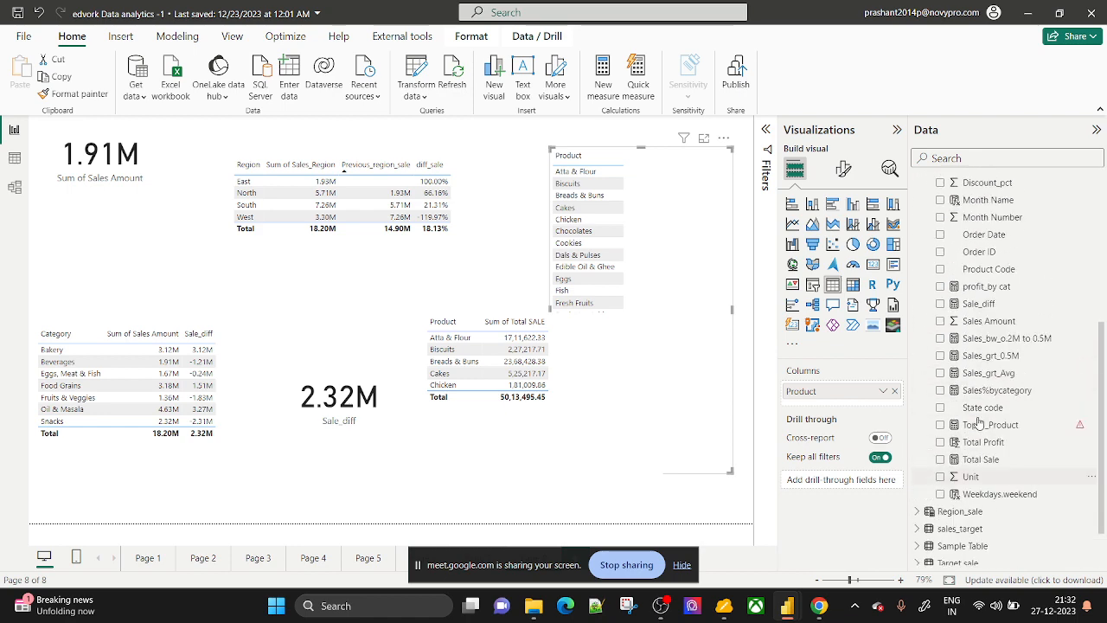
pyautogui.scroll(-1, 1011, 462)
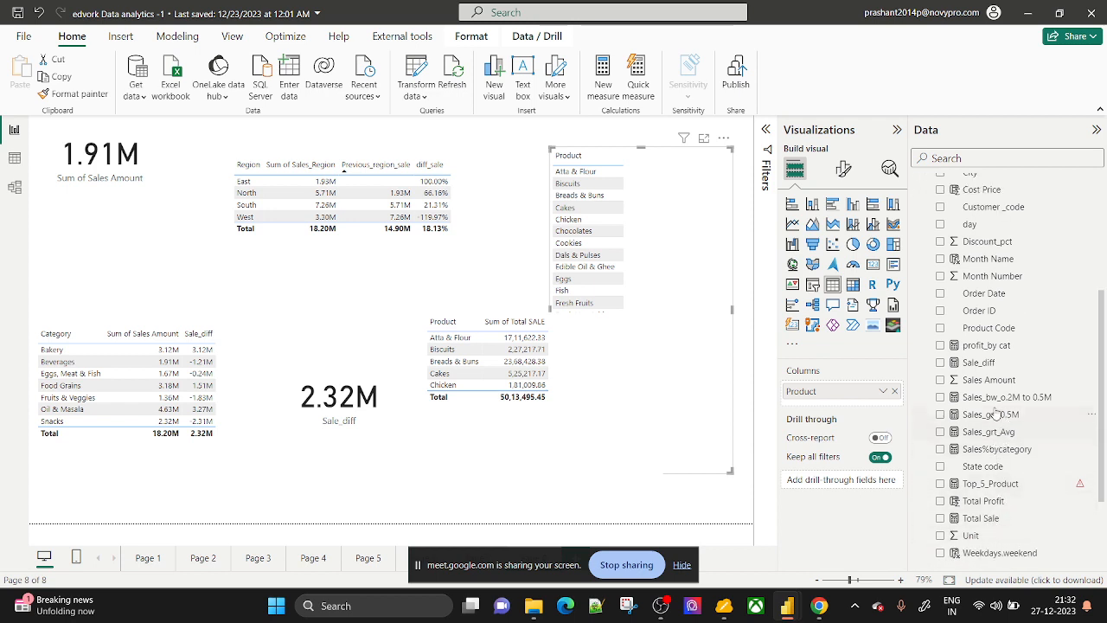
# Add Sales Amount to the product table, shrink the Total SALE table, and open Table view.
pyautogui.moveTo(992, 382); pyautogui.dragTo(843, 406)
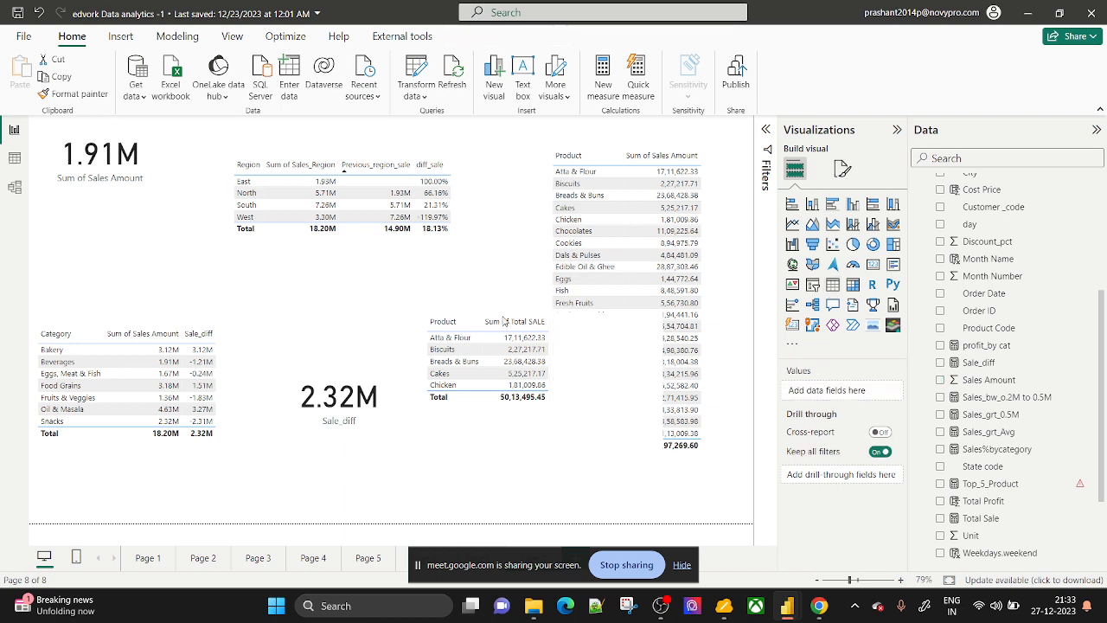
pyautogui.click(632, 495)
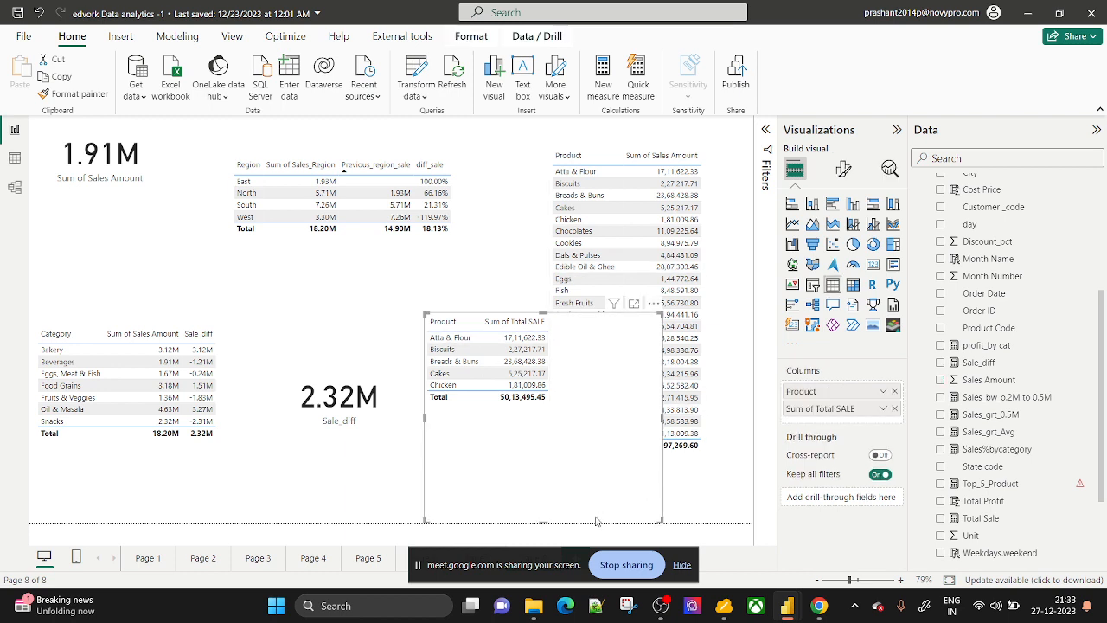
pyautogui.moveTo(662, 418); pyautogui.dragTo(554, 418)
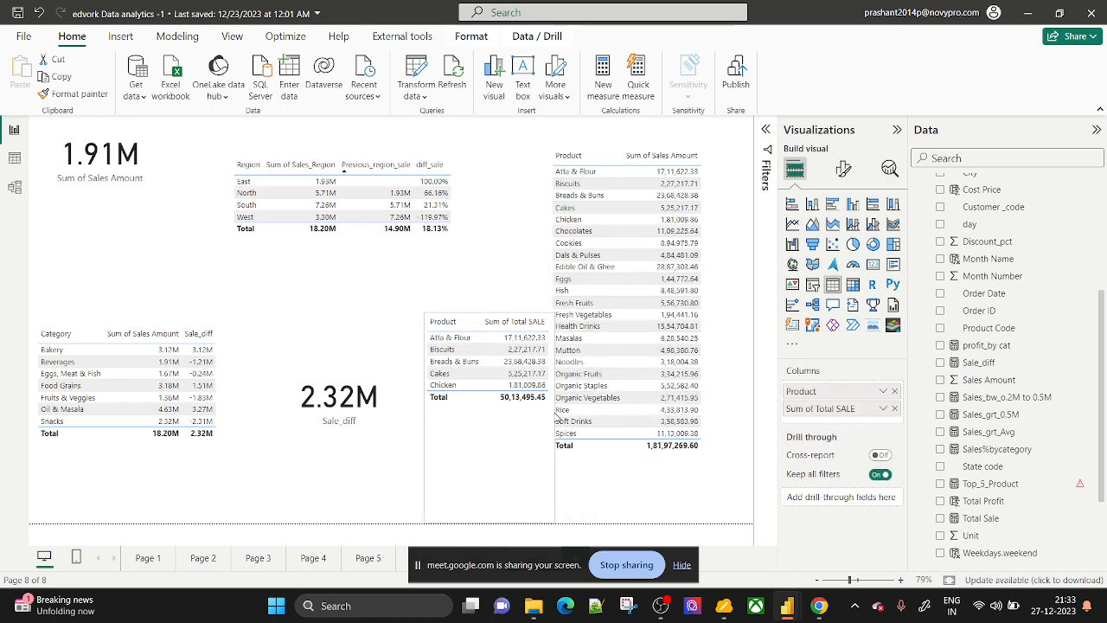
pyautogui.moveTo(475, 318); pyautogui.dragTo(443, 311)
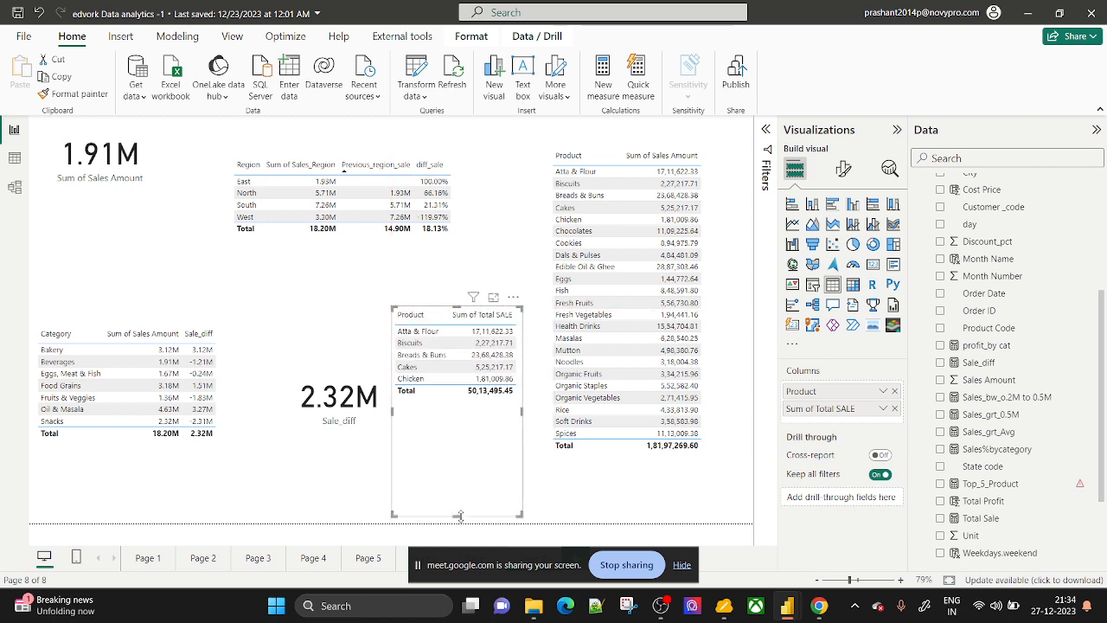
pyautogui.moveTo(459, 515); pyautogui.dragTo(459, 441)
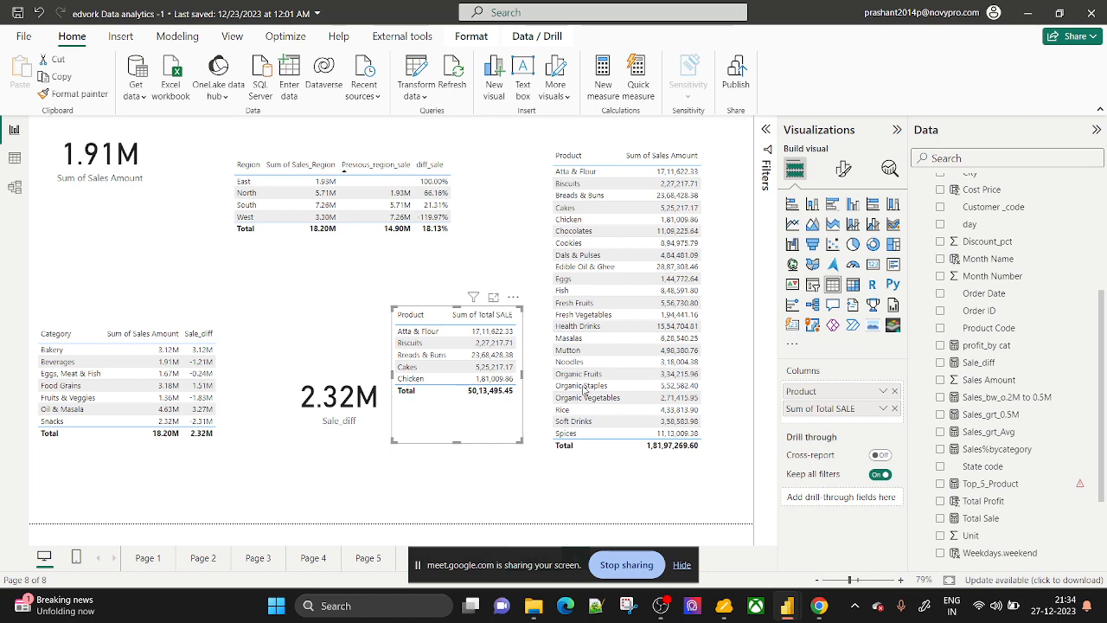
pyautogui.click(12, 158)
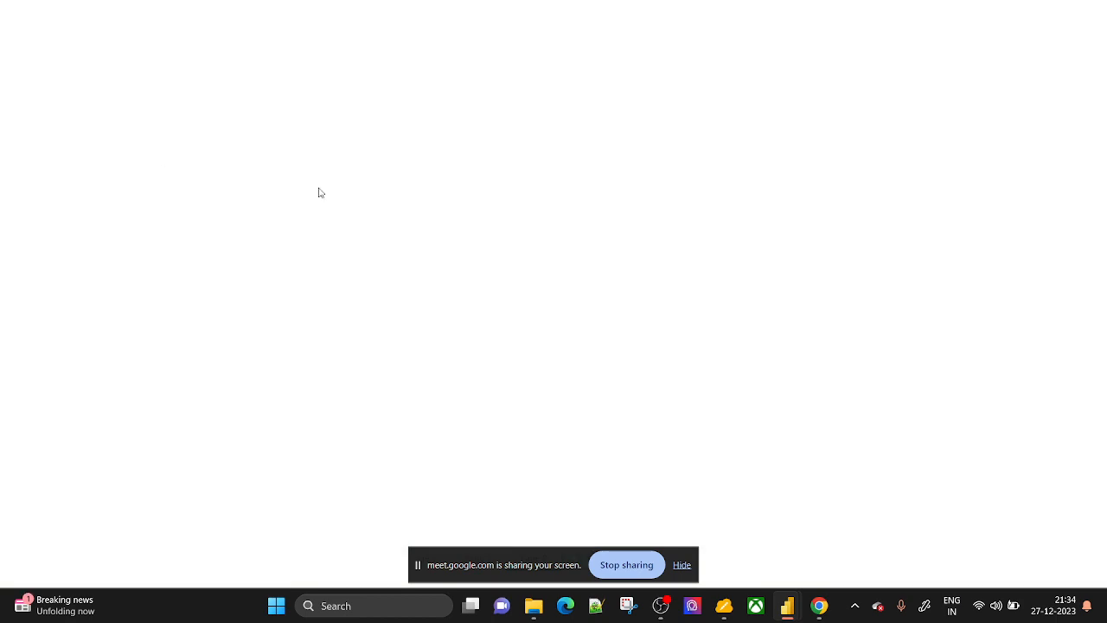
# Display the rows of the Fact_Sales table in Table view.
pyautogui.scroll(3, 1001, 348)
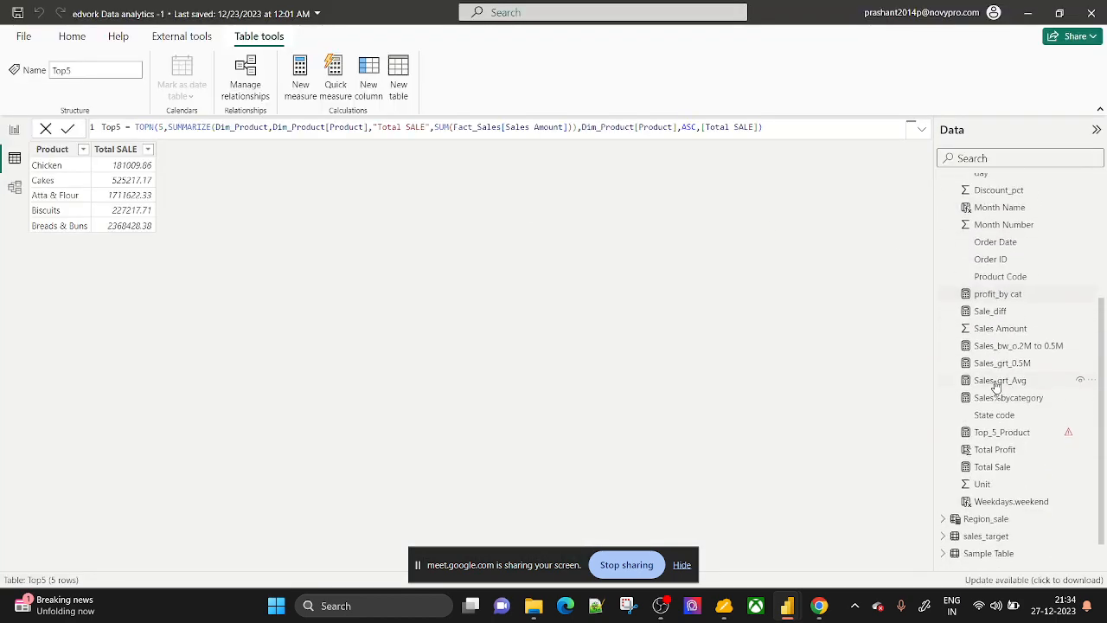
pyautogui.click(983, 260)
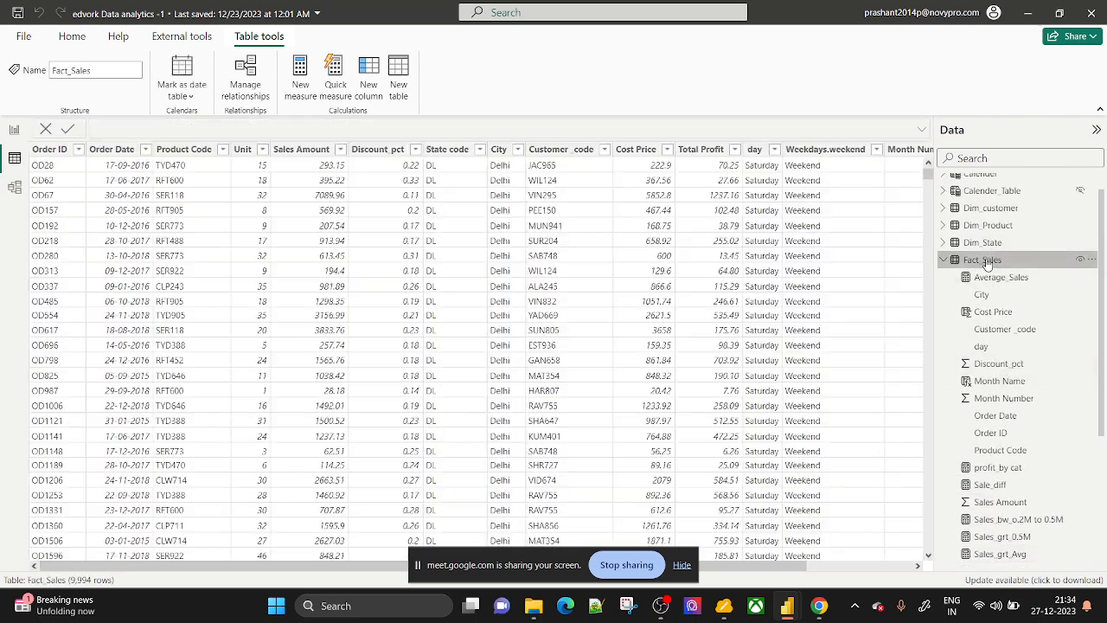
pyautogui.click(681, 565)
pyautogui.hscroll(3, 605, 346)
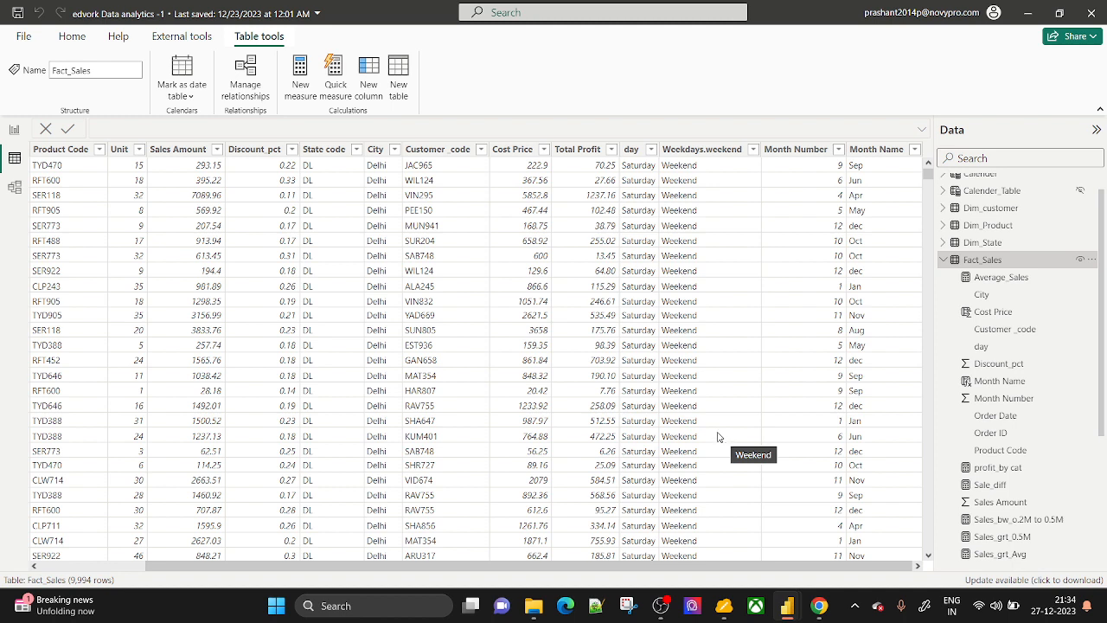
# Inspect the City column's value list, then return to the Page 8 report.
pyautogui.click(382, 152)
pyautogui.click(393, 150)
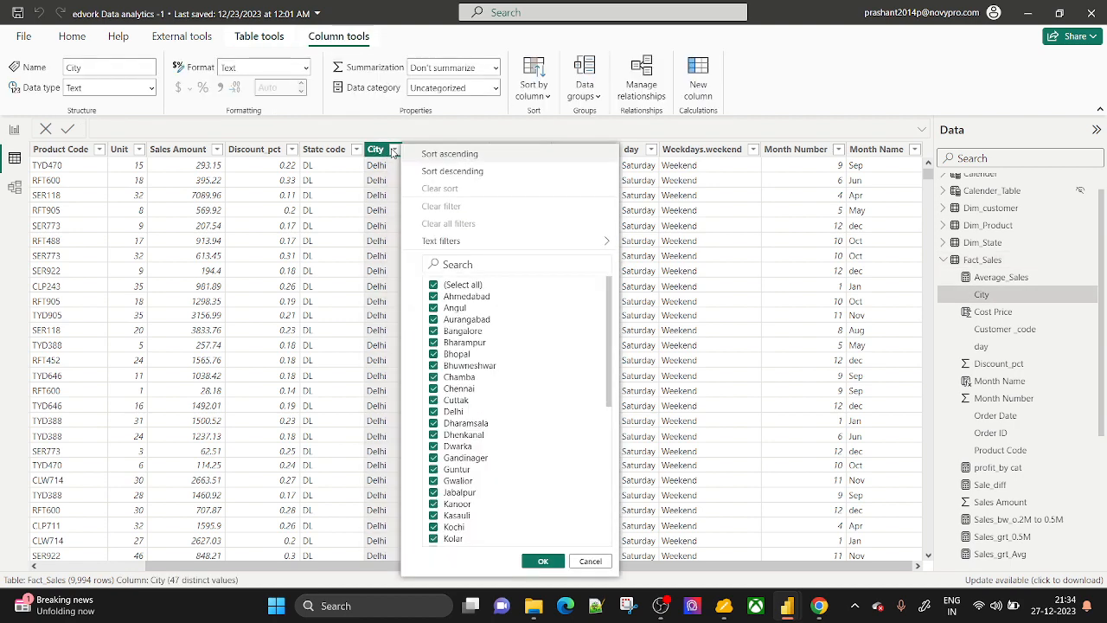
pyautogui.click(784, 81)
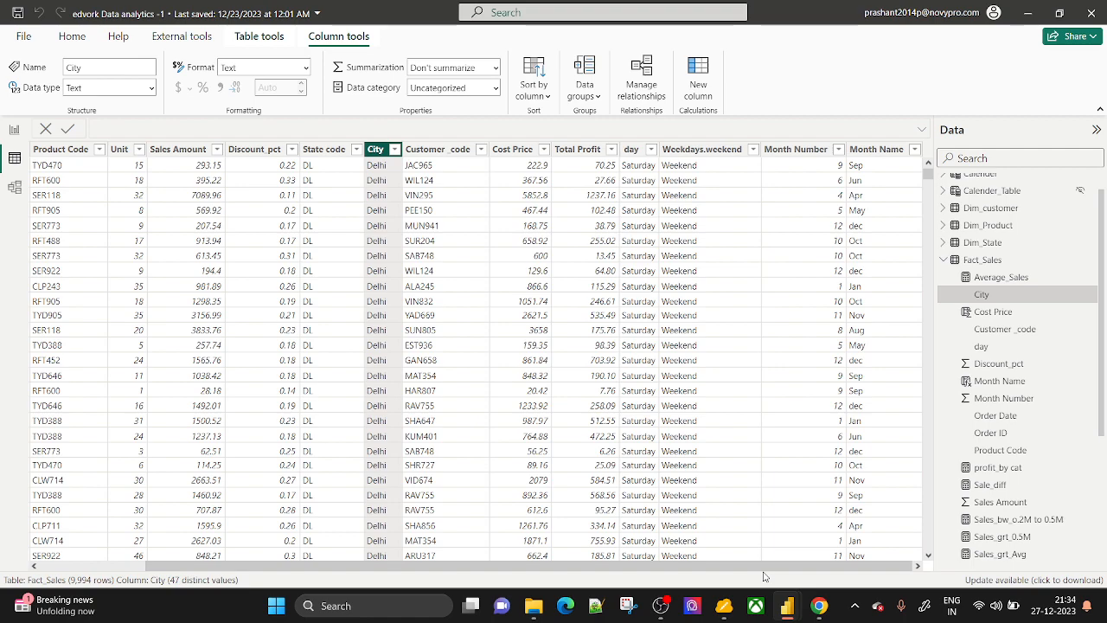
pyautogui.click(14, 129)
pyautogui.scroll(-3, 976, 424)
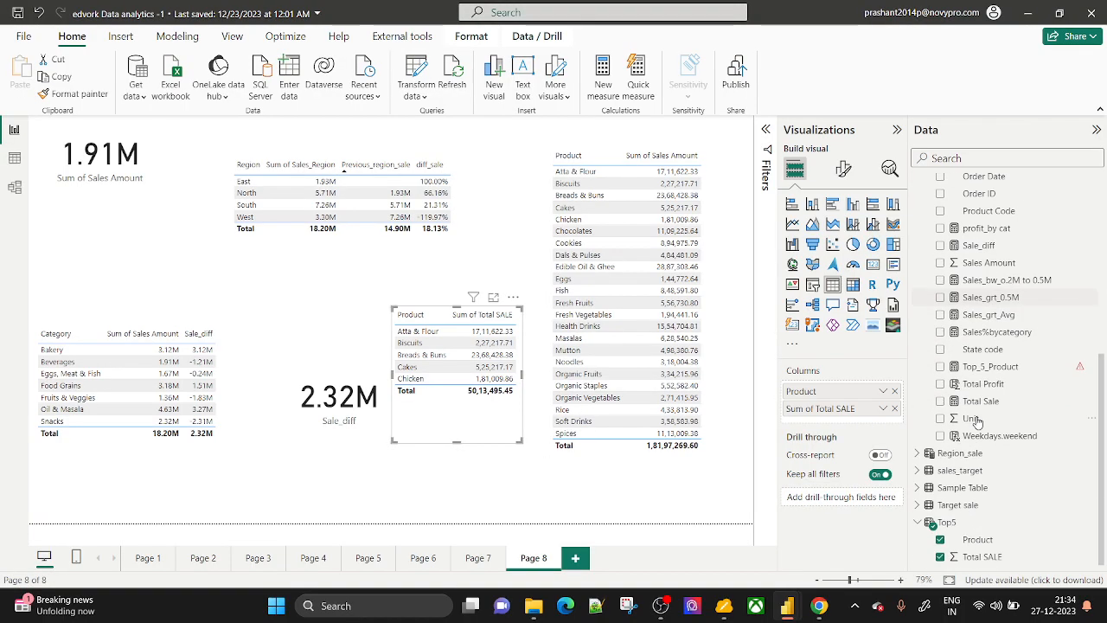
# Tick the Top5 table's Product field and expand the Top5 table's fields.
pyautogui.click(940, 538)
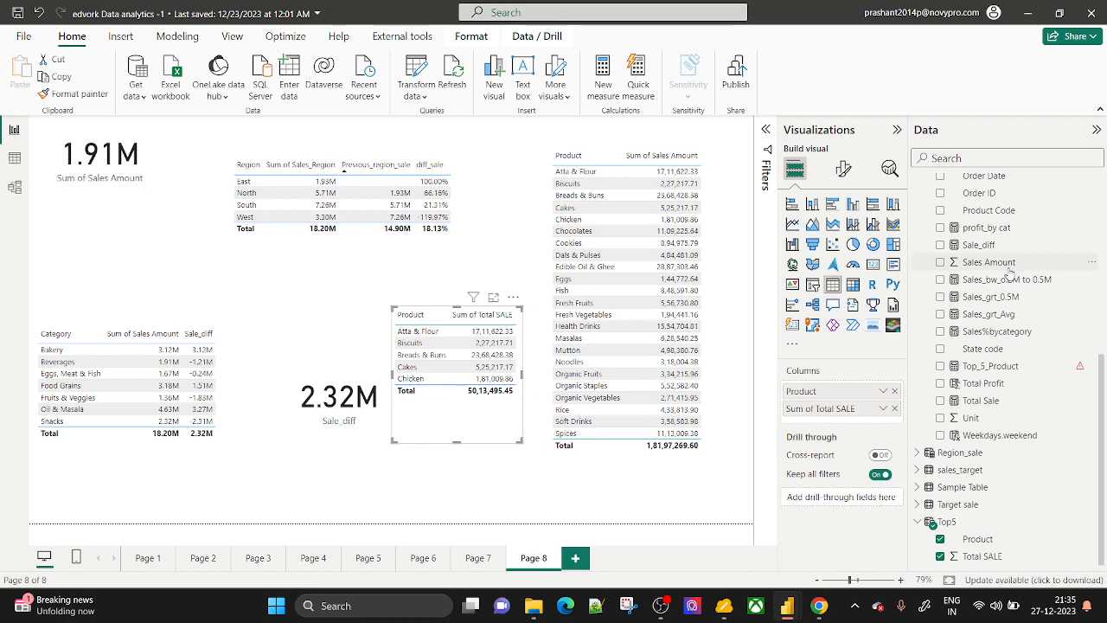
pyautogui.scroll(5, 1010, 273)
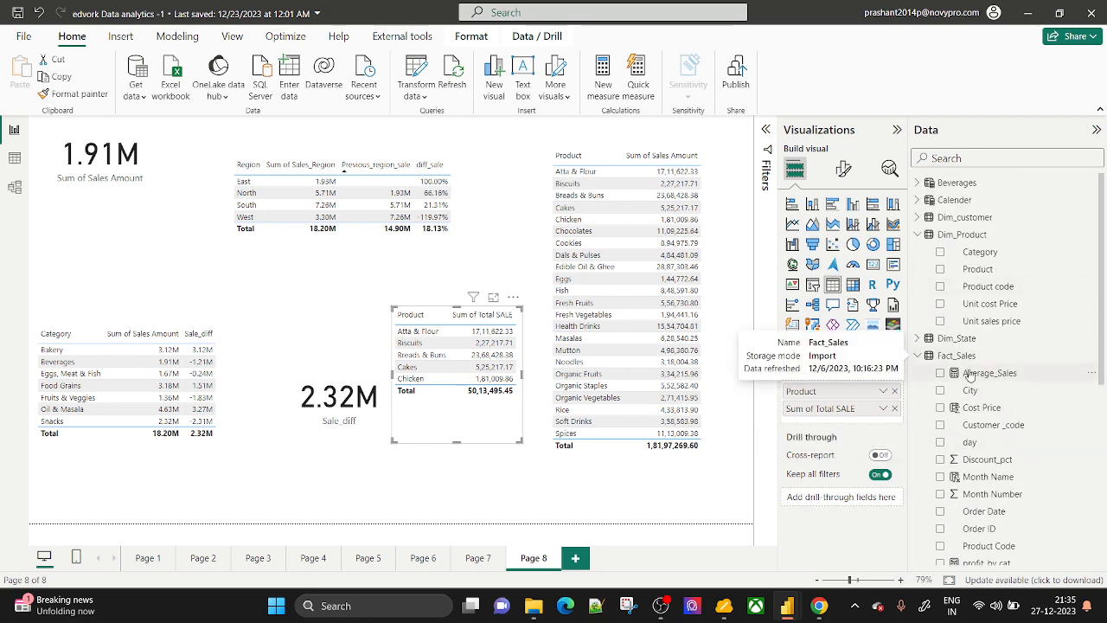
pyautogui.scroll(-2, 969, 373)
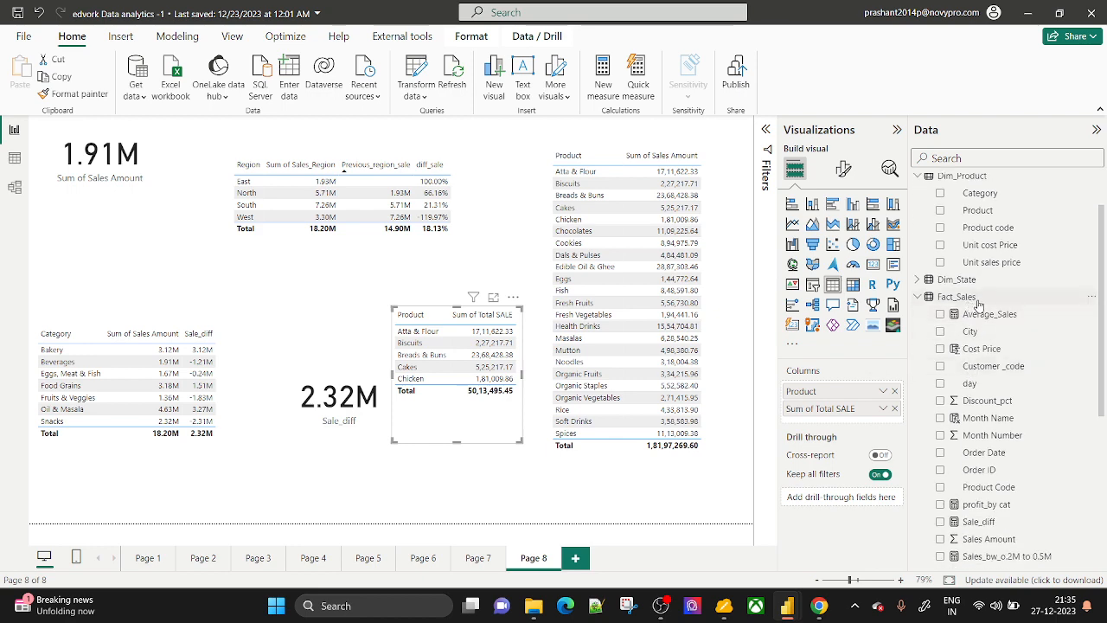
pyautogui.scroll(-8, 978, 304)
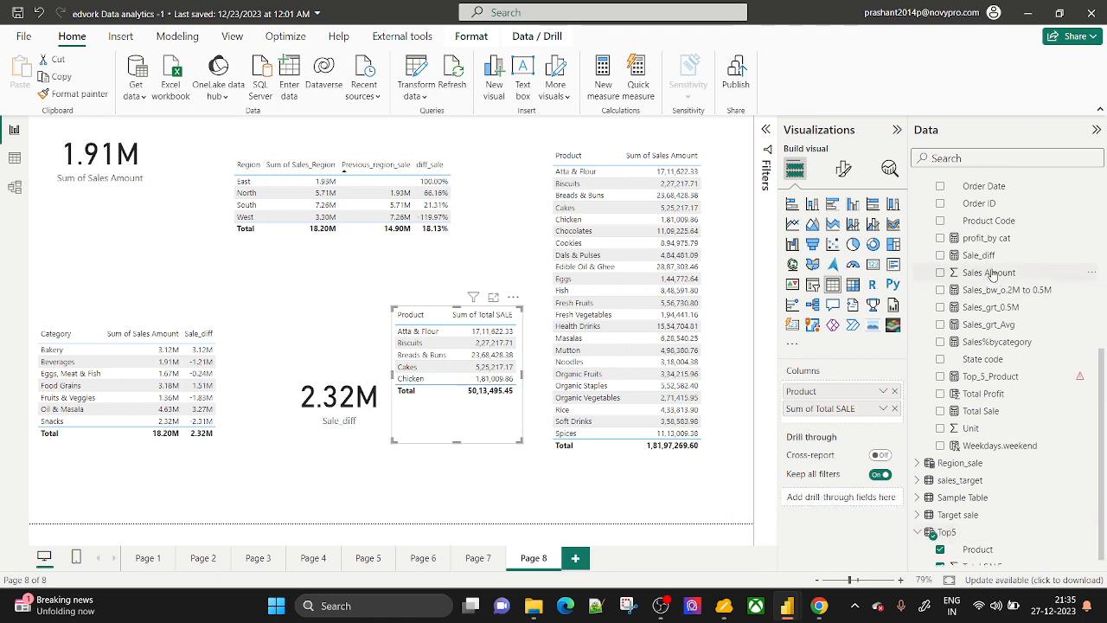
pyautogui.scroll(3, 992, 274)
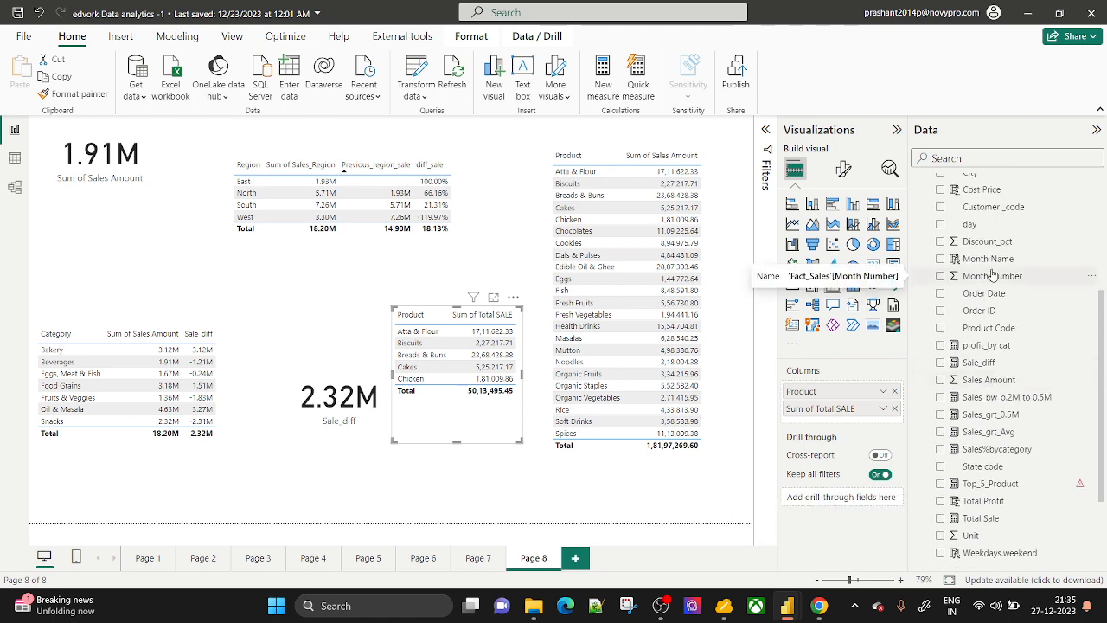
pyautogui.scroll(3, 995, 260)
pyautogui.scroll(-5, 1003, 346)
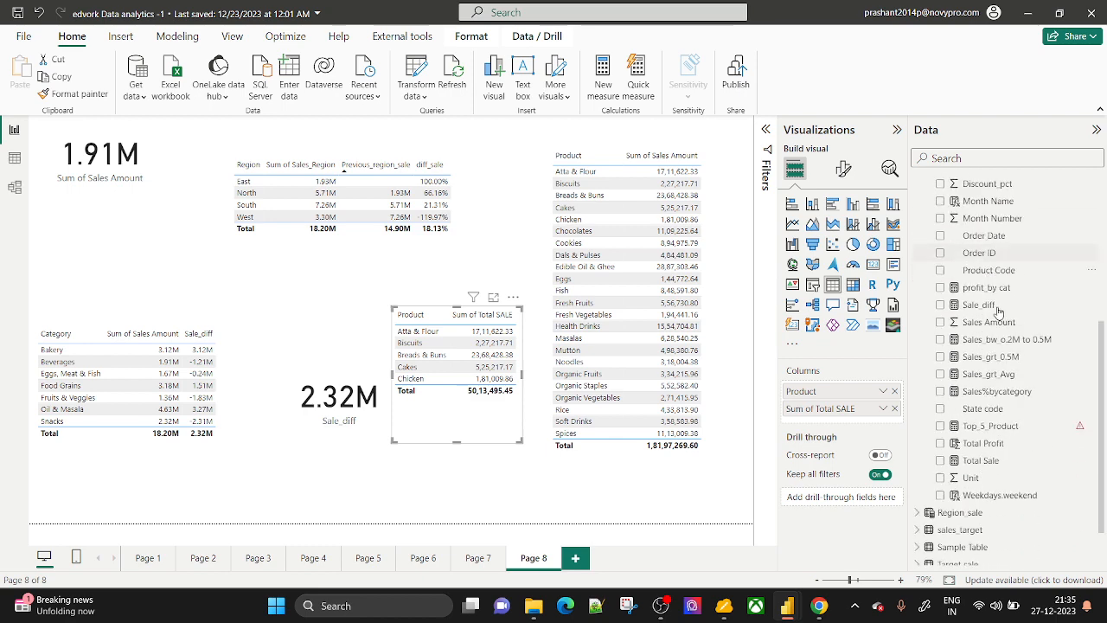
pyautogui.scroll(-1, 968, 510)
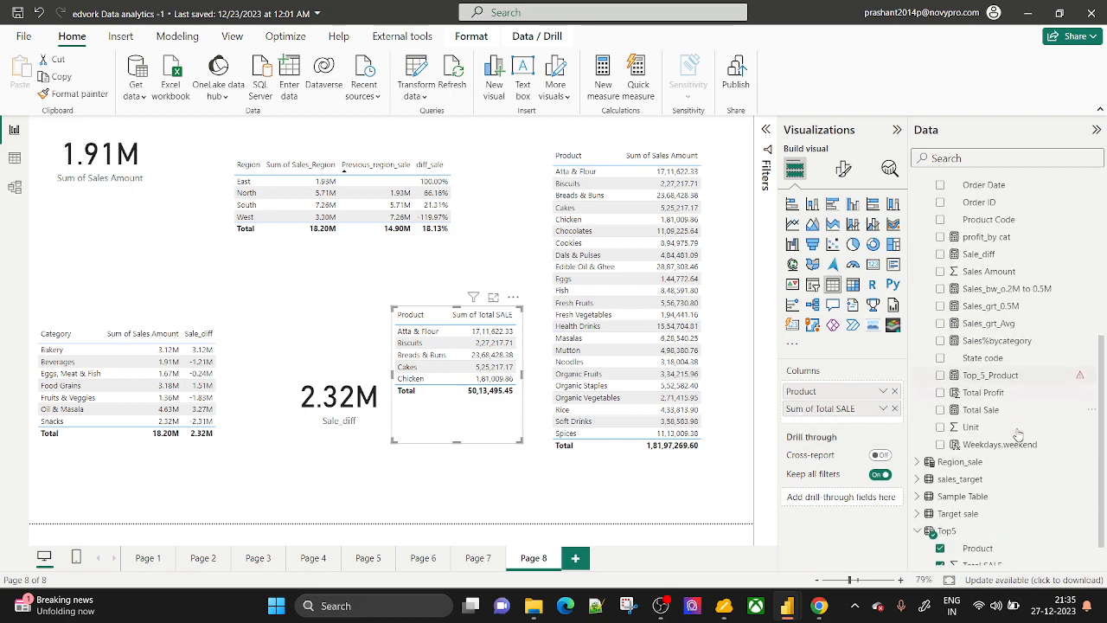
pyautogui.click(964, 530)
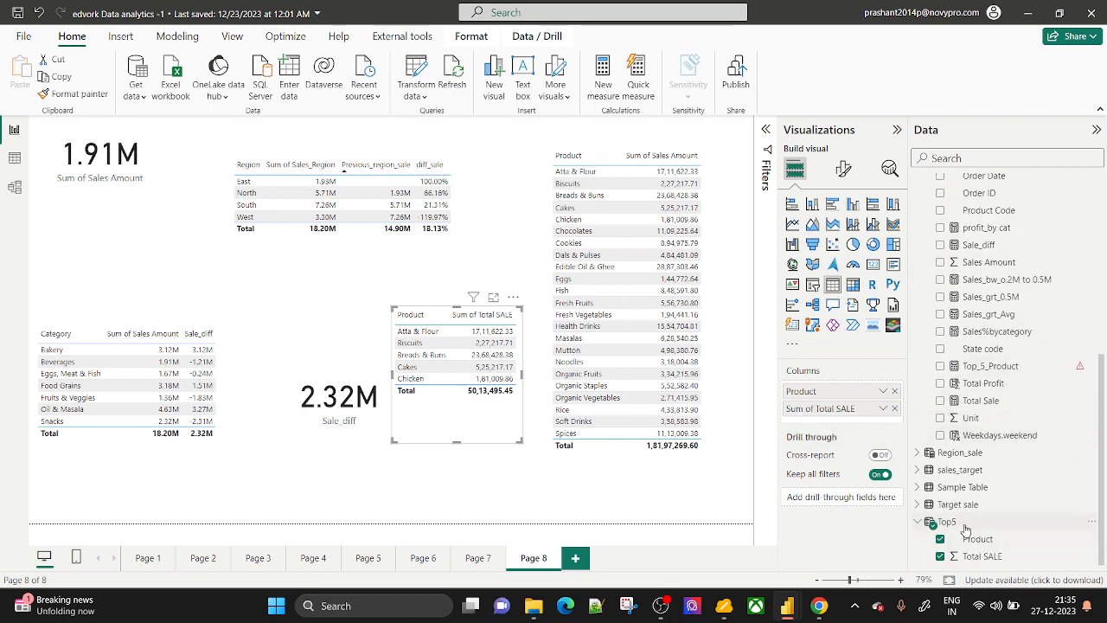
# Select the Beverages table so its SUMMARIZE formula appears in the formula bar.
pyautogui.click(177, 36)
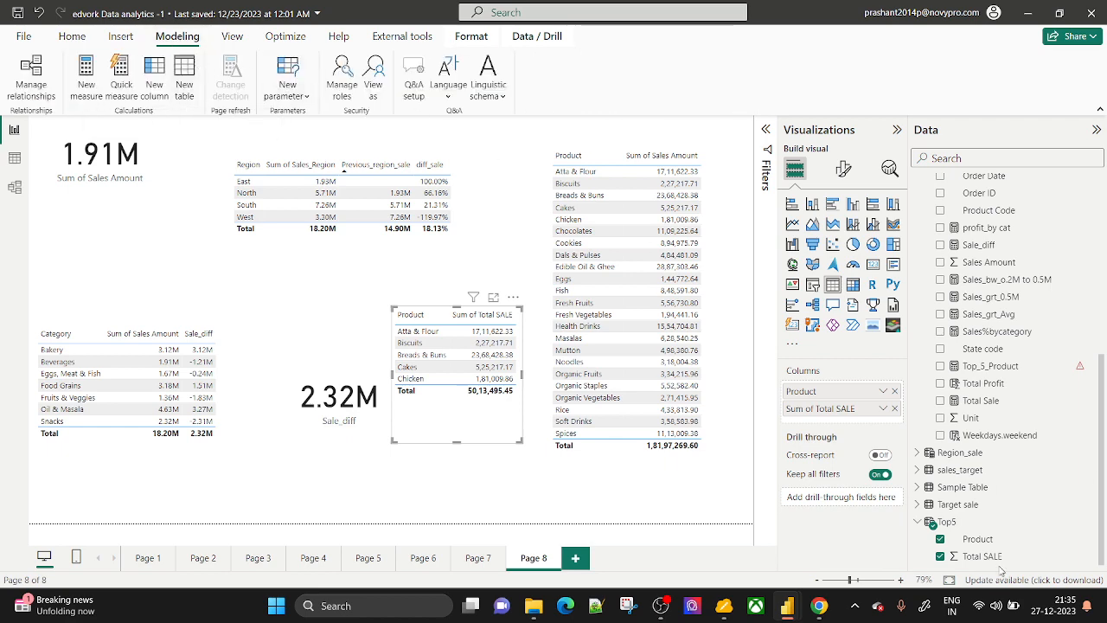
pyautogui.scroll(3, 967, 524)
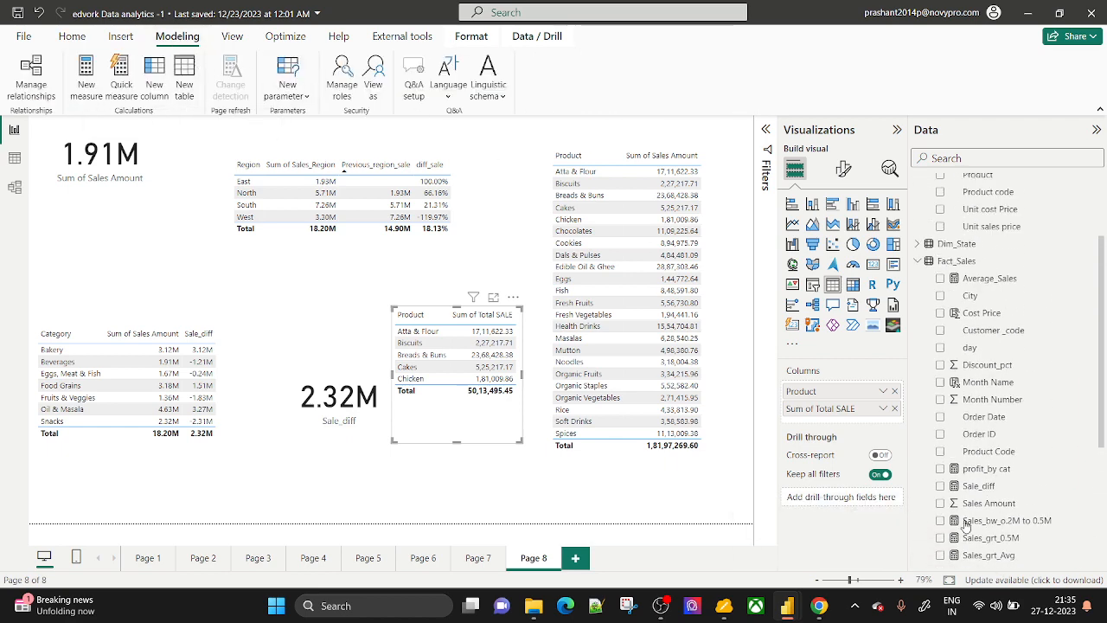
pyautogui.scroll(3, 967, 524)
pyautogui.click(951, 185)
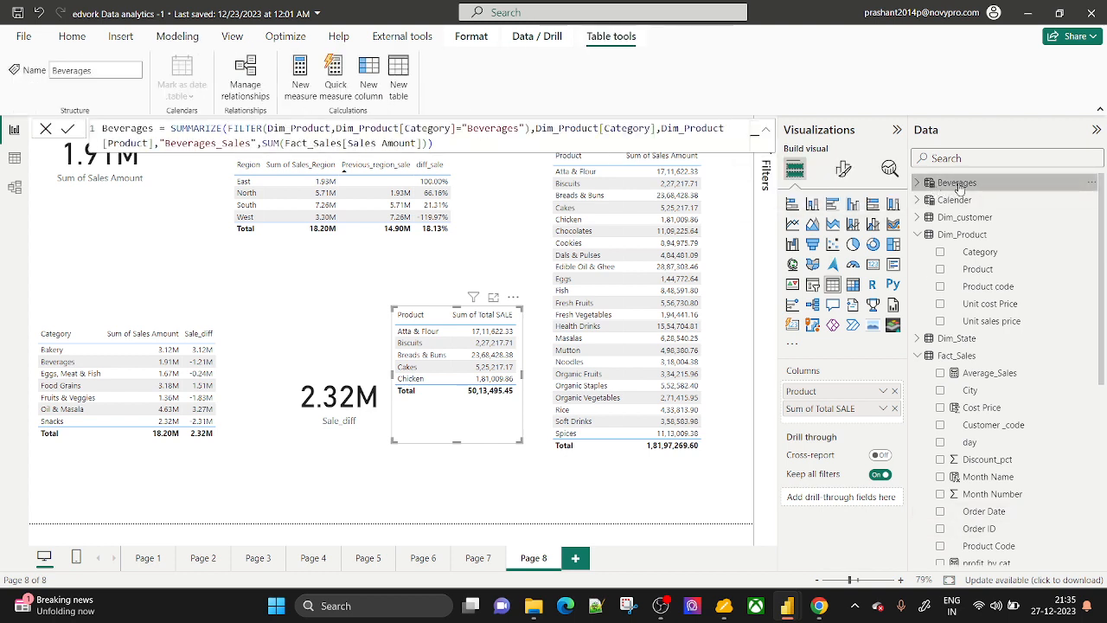
# Show the two rows of the Beverages table in Data view.
pyautogui.click(16, 161)
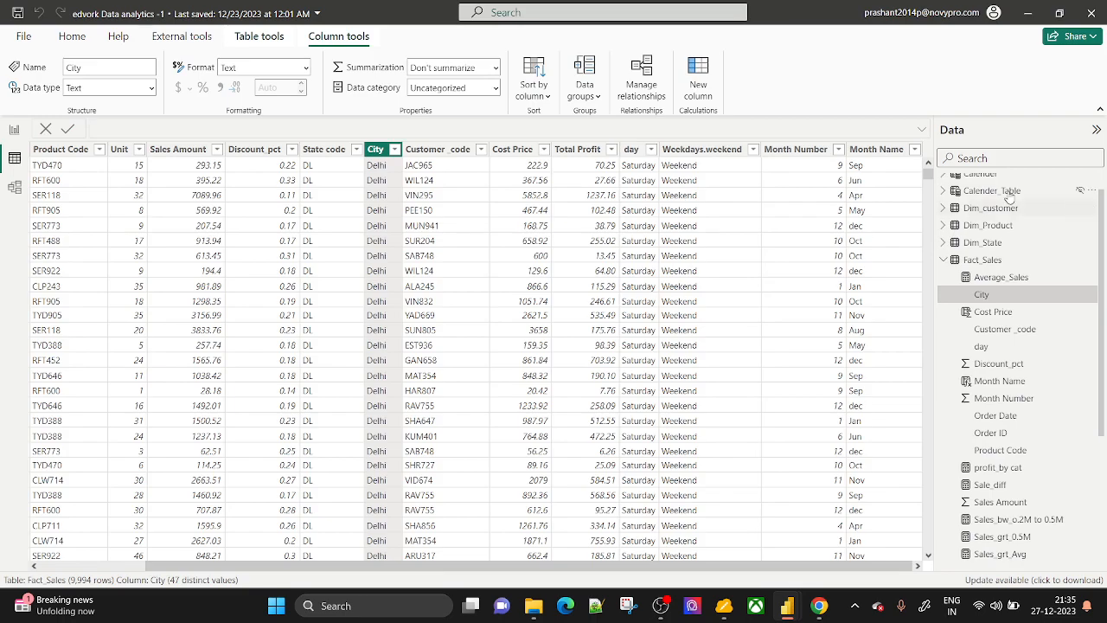
pyautogui.scroll(1, 1007, 199)
pyautogui.click(993, 183)
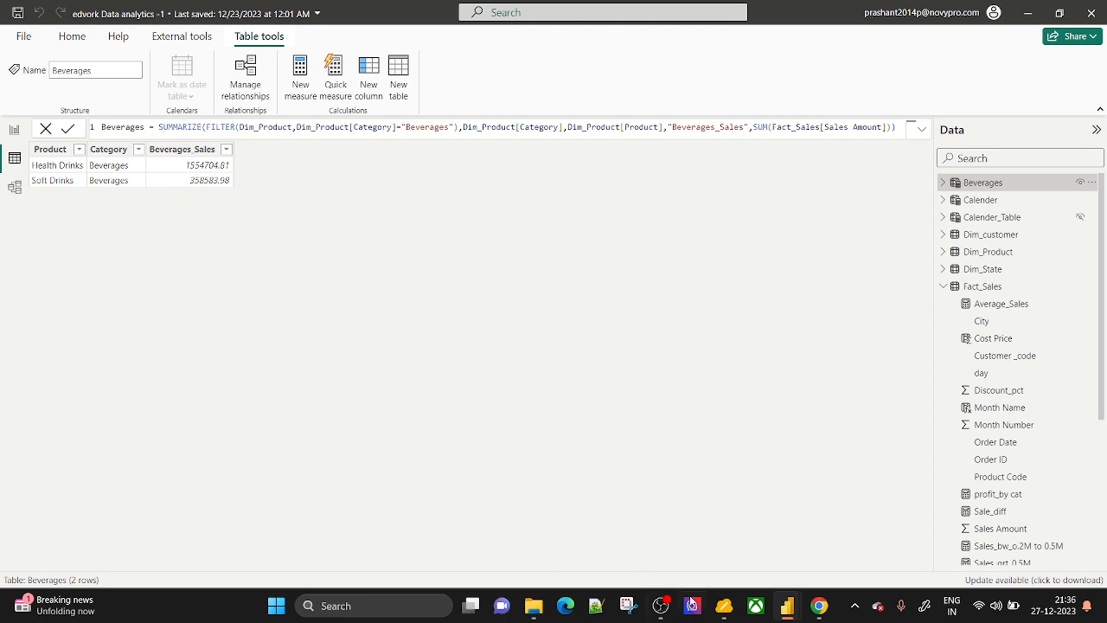
# On the whiteboard, erase parts of the Summarize note and its brace.
pyautogui.click(724, 605)
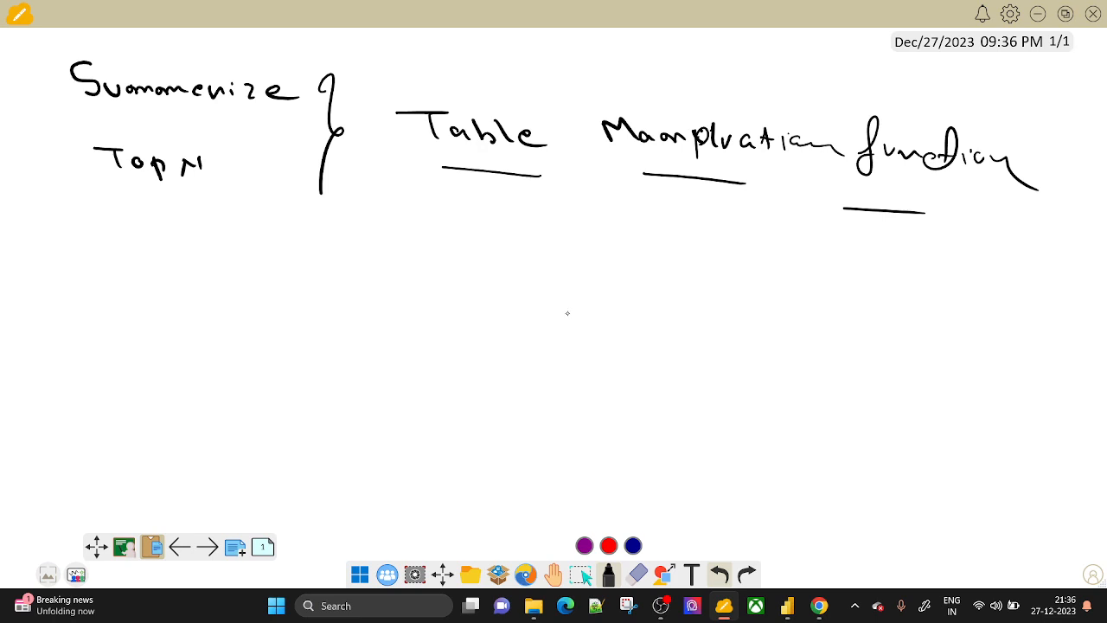
pyautogui.click(637, 573)
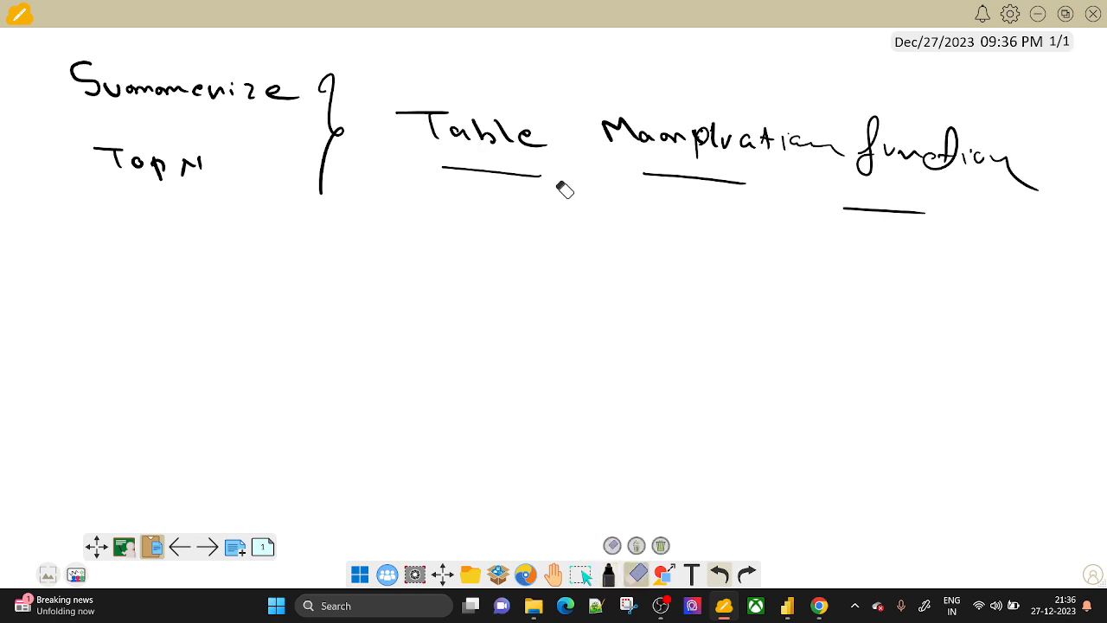
pyautogui.moveTo(562, 188)
pyautogui.mouseDown()
pyautogui.moveTo(338, 170)
pyautogui.moveTo(208, 92)
pyautogui.moveTo(104, 65)
pyautogui.moveTo(110, 114)
pyautogui.moveTo(137, 161)
pyautogui.mouseUp()
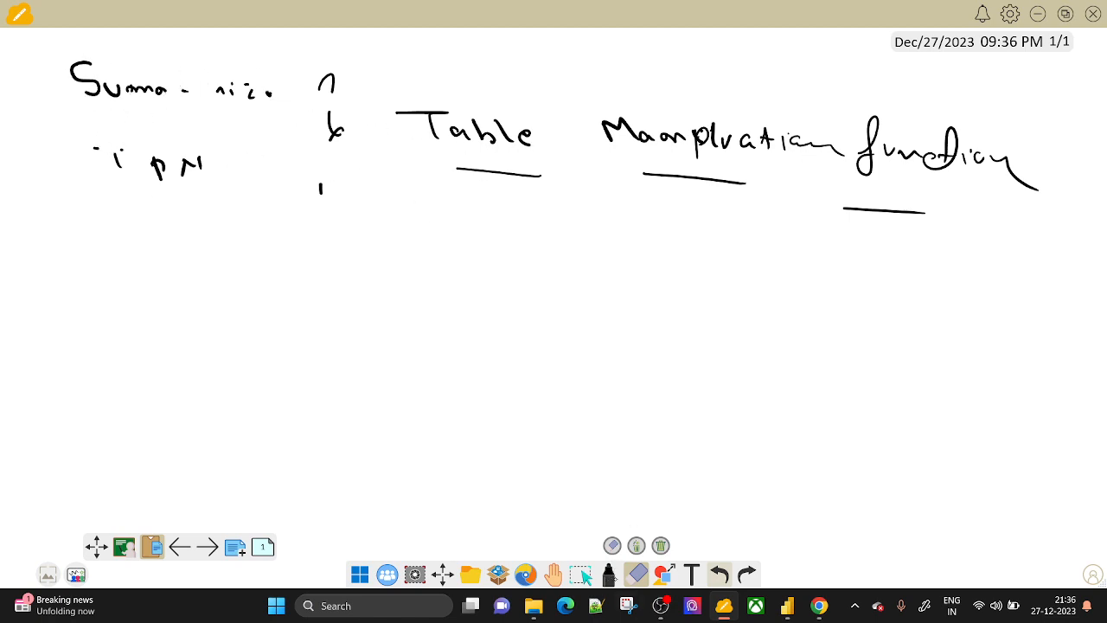
# Make the marker ink fainter and handwrite 'TopN (N value, Table,'.
pyautogui.click(611, 576)
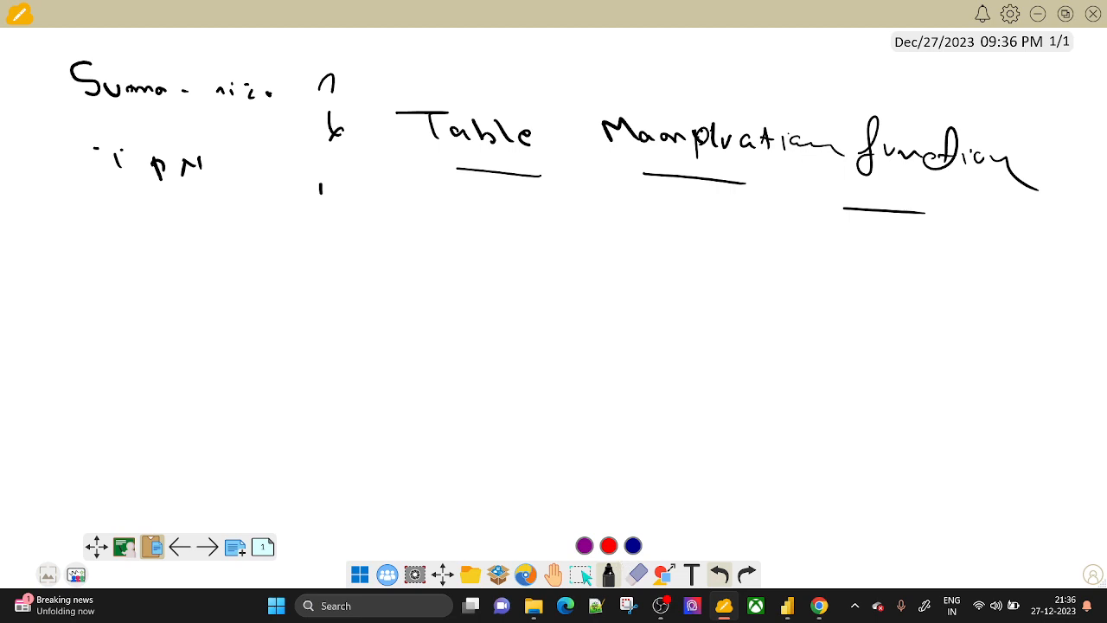
pyautogui.click(610, 575)
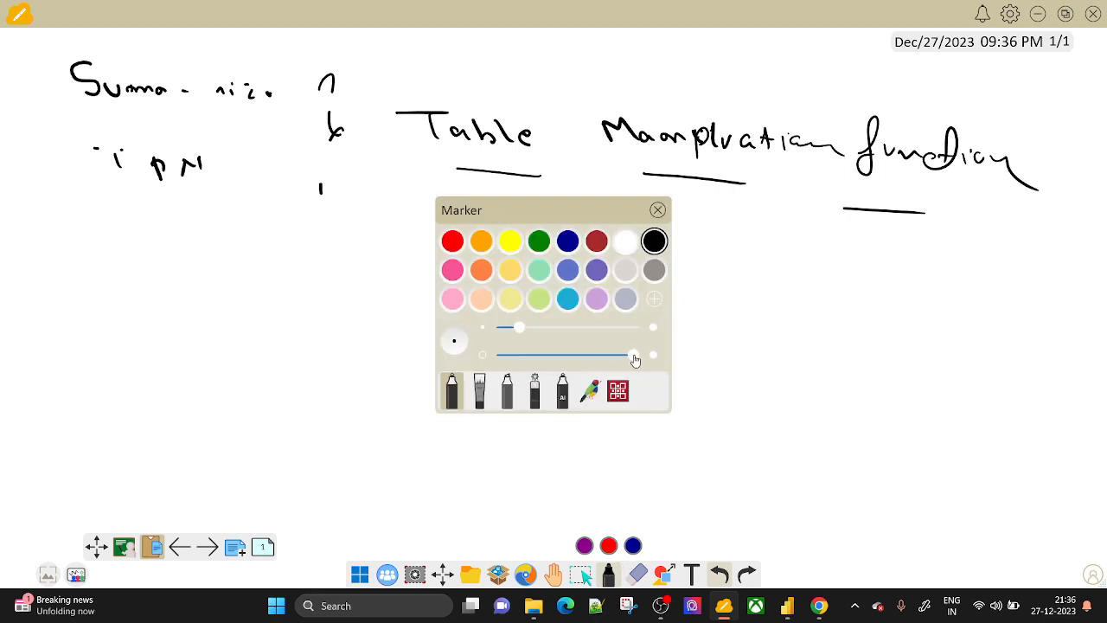
pyautogui.moveTo(631, 354)
pyautogui.mouseDown()
pyautogui.moveTo(519, 356)
pyautogui.moveTo(563, 355)
pyautogui.moveTo(507, 329)
pyautogui.mouseUp()
pyautogui.moveTo(88, 313)
pyautogui.mouseDown()
pyautogui.moveTo(132, 309)
pyautogui.moveTo(110, 346)
pyautogui.moveTo(126, 332)
pyautogui.mouseUp()
pyautogui.moveTo(138, 334)
pyautogui.mouseDown()
pyautogui.moveTo(140, 361)
pyautogui.moveTo(148, 344)
pyautogui.moveTo(176, 337)
pyautogui.moveTo(178, 320)
pyautogui.moveTo(239, 376)
pyautogui.mouseUp()
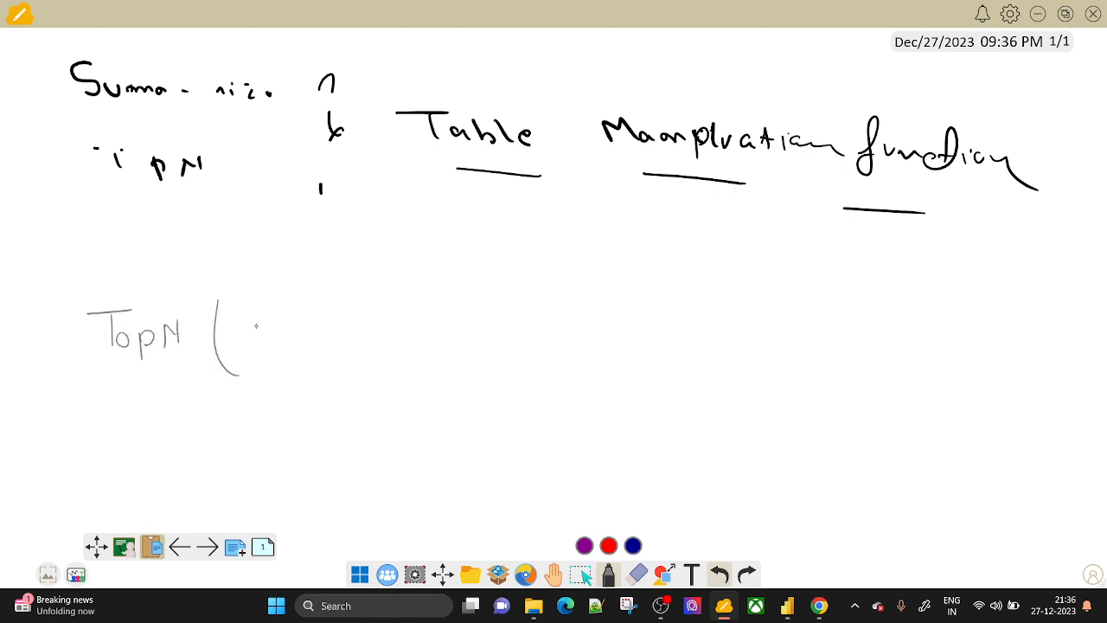
pyautogui.moveTo(247, 320); pyautogui.dragTo(240, 350)
pyautogui.moveTo(251, 317)
pyautogui.mouseDown()
pyautogui.moveTo(263, 341)
pyautogui.moveTo(301, 330)
pyautogui.moveTo(314, 351)
pyautogui.moveTo(321, 339)
pyautogui.mouseUp()
pyautogui.moveTo(327, 336)
pyautogui.mouseDown()
pyautogui.moveTo(334, 349)
pyautogui.moveTo(344, 337)
pyautogui.mouseUp()
pyautogui.moveTo(348, 338); pyautogui.dragTo(445, 323)
pyautogui.moveTo(432, 322)
pyautogui.mouseDown()
pyautogui.moveTo(434, 349)
pyautogui.moveTo(481, 355)
pyautogui.mouseUp()
pyautogui.moveTo(484, 326)
pyautogui.mouseDown()
pyautogui.moveTo(487, 353)
pyautogui.moveTo(510, 354)
pyautogui.moveTo(518, 370)
pyautogui.mouseUp()
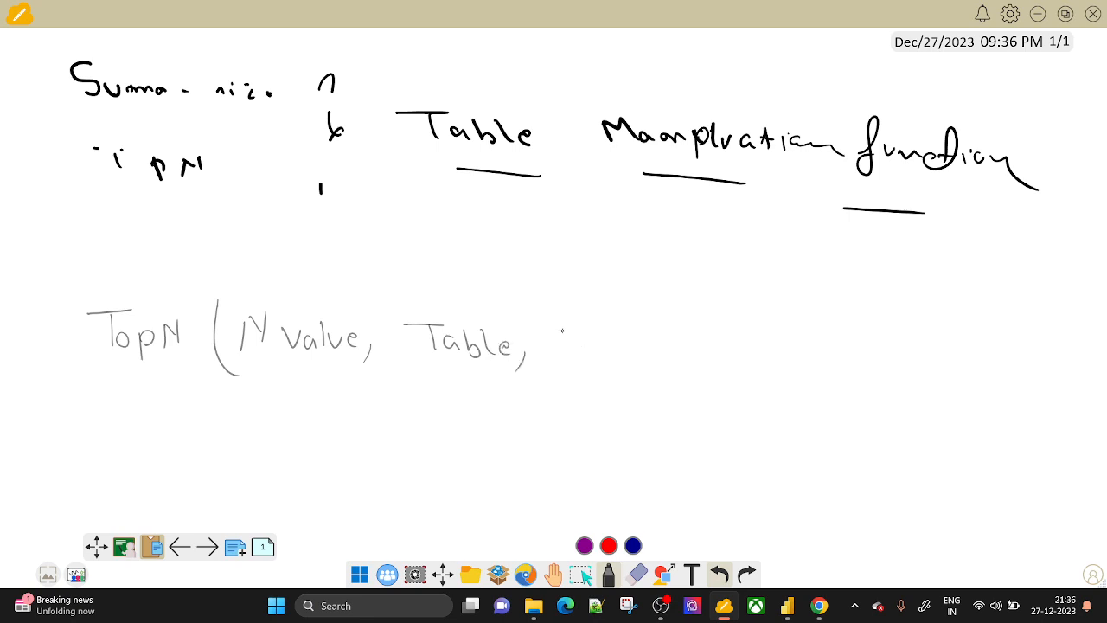
# Write 'Orderby' as the third argument, erasing the mistaken 'groupby' and stray strokes.
pyautogui.moveTo(568, 343); pyautogui.dragTo(571, 385)
pyautogui.moveTo(598, 355)
pyautogui.mouseDown()
pyautogui.moveTo(685, 356)
pyautogui.moveTo(699, 393)
pyautogui.mouseUp()
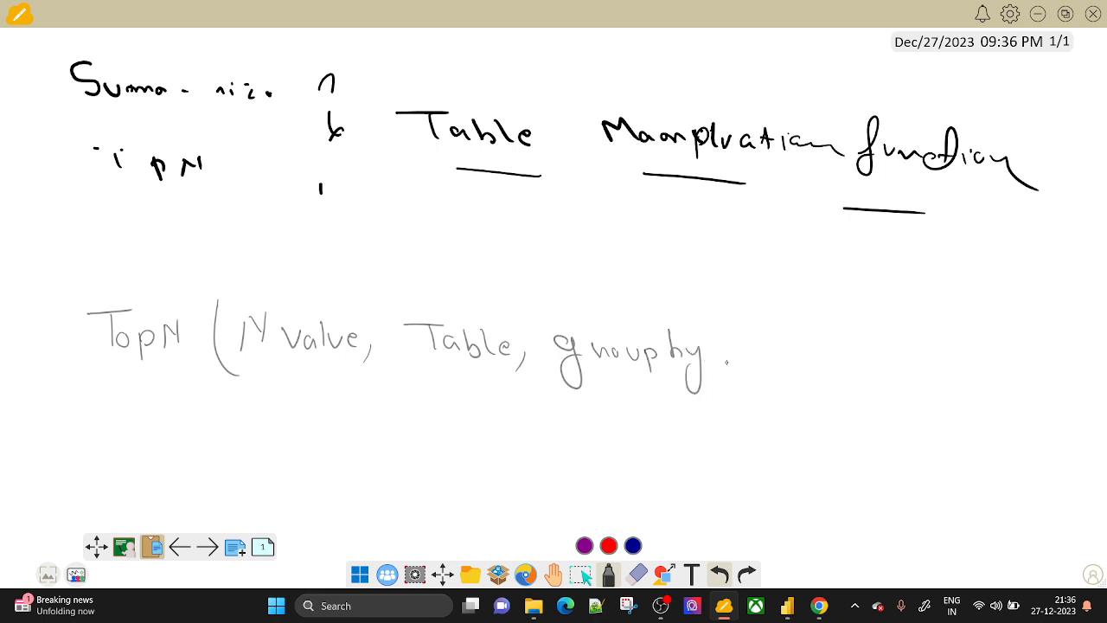
pyautogui.click(636, 574)
pyautogui.moveTo(566, 363)
pyautogui.mouseDown()
pyautogui.moveTo(575, 356)
pyautogui.moveTo(557, 342)
pyautogui.moveTo(664, 355)
pyautogui.moveTo(694, 363)
pyautogui.moveTo(689, 373)
pyautogui.mouseUp()
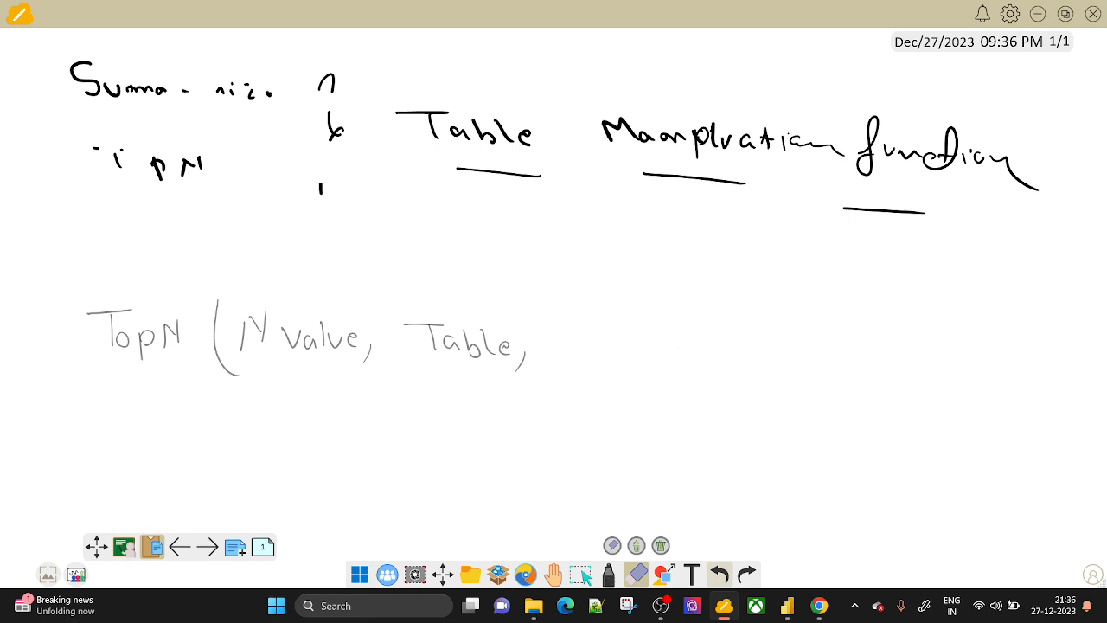
pyautogui.click(608, 574)
pyautogui.moveTo(573, 332)
pyautogui.mouseDown()
pyautogui.moveTo(632, 360)
pyautogui.moveTo(622, 358)
pyautogui.mouseUp()
pyautogui.moveTo(638, 352)
pyautogui.mouseDown()
pyautogui.moveTo(664, 354)
pyautogui.moveTo(662, 396)
pyautogui.mouseUp()
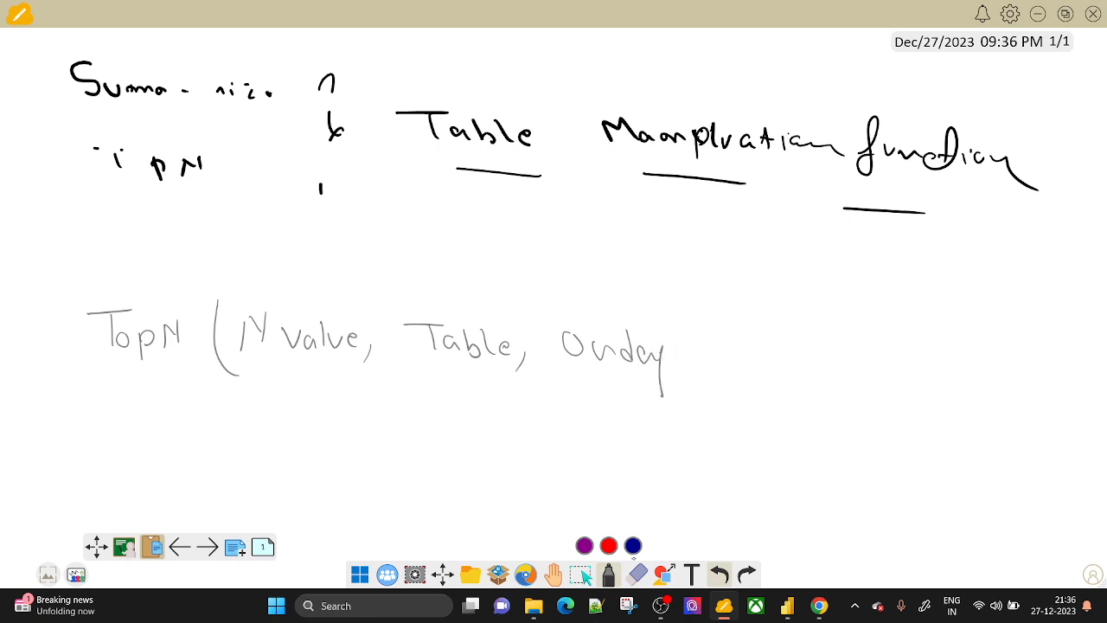
pyautogui.click(637, 574)
pyautogui.moveTo(666, 350); pyautogui.dragTo(670, 402)
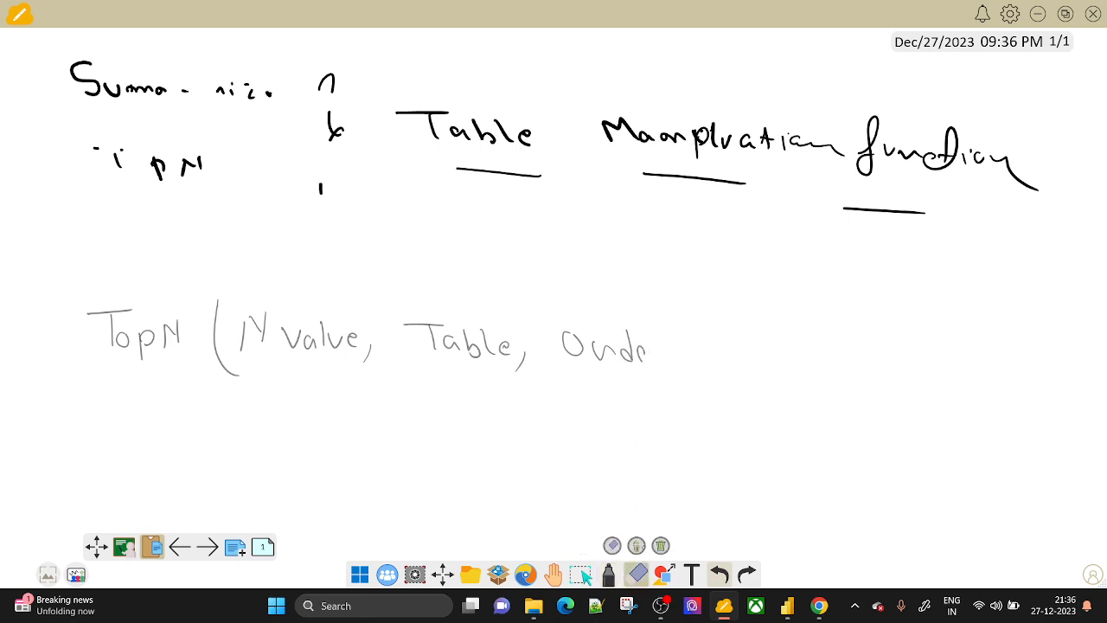
pyautogui.click(609, 574)
pyautogui.moveTo(640, 357); pyautogui.dragTo(687, 367)
pyautogui.moveTo(689, 356)
pyautogui.mouseDown()
pyautogui.moveTo(698, 359)
pyautogui.moveTo(678, 390)
pyautogui.mouseUp()
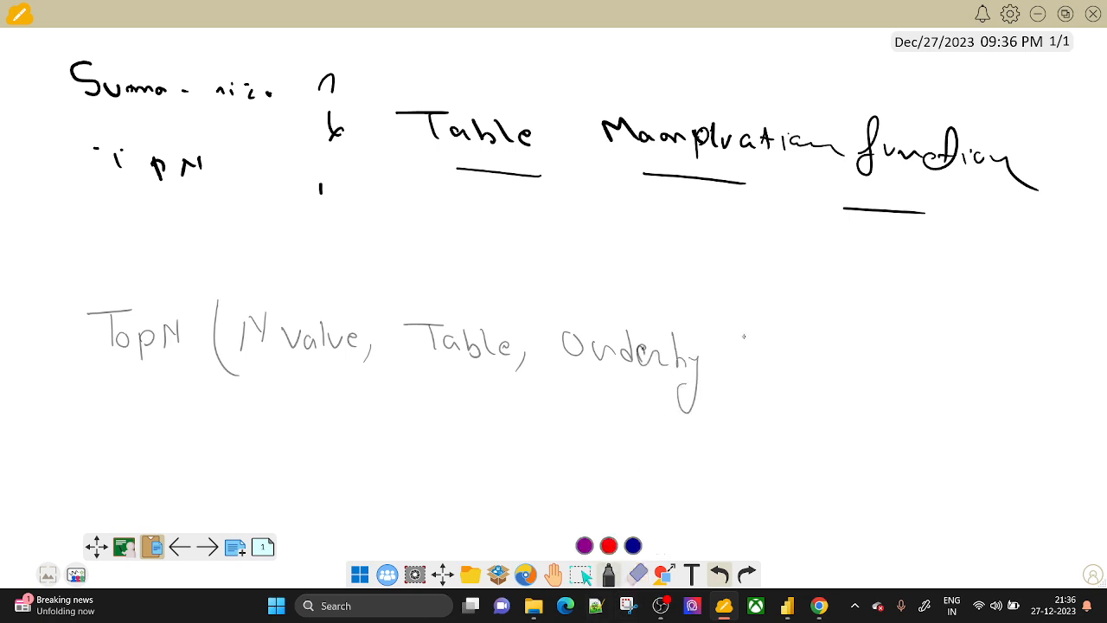
# Finish the syntax with 'Order, Expression)'.
pyautogui.moveTo(743, 363)
pyautogui.mouseDown()
pyautogui.moveTo(768, 344)
pyautogui.moveTo(822, 366)
pyautogui.mouseUp()
pyautogui.moveTo(839, 354)
pyautogui.mouseDown()
pyautogui.moveTo(833, 365)
pyautogui.moveTo(858, 358)
pyautogui.mouseUp()
pyautogui.moveTo(864, 365)
pyautogui.mouseDown()
pyautogui.moveTo(861, 374)
pyautogui.moveTo(927, 367)
pyautogui.moveTo(917, 366)
pyautogui.mouseUp()
pyautogui.moveTo(936, 351)
pyautogui.mouseDown()
pyautogui.moveTo(939, 370)
pyautogui.moveTo(965, 353)
pyautogui.moveTo(982, 362)
pyautogui.mouseUp()
pyautogui.moveTo(999, 349)
pyautogui.mouseDown()
pyautogui.moveTo(992, 362)
pyautogui.moveTo(1017, 363)
pyautogui.mouseUp()
pyautogui.moveTo(1022, 356); pyautogui.dragTo(1041, 366)
pyautogui.moveTo(1050, 325); pyautogui.dragTo(1034, 407)
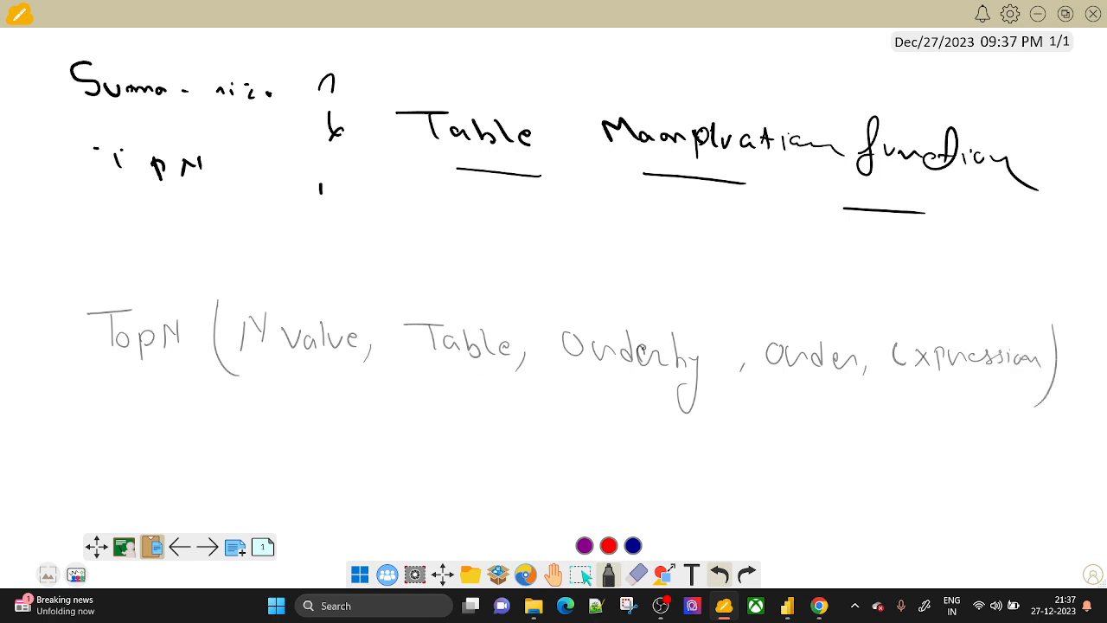
# Underline N value with example values 5,10,20 and draw an arrow down from Table.
pyautogui.moveTo(245, 367)
pyautogui.mouseDown()
pyautogui.moveTo(336, 363)
pyautogui.moveTo(301, 396)
pyautogui.moveTo(315, 397)
pyautogui.mouseUp()
pyautogui.moveTo(249, 427)
pyautogui.mouseDown()
pyautogui.moveTo(248, 445)
pyautogui.moveTo(260, 431)
pyautogui.mouseUp()
pyautogui.moveTo(270, 432)
pyautogui.mouseDown()
pyautogui.moveTo(267, 446)
pyautogui.moveTo(294, 432)
pyautogui.mouseUp()
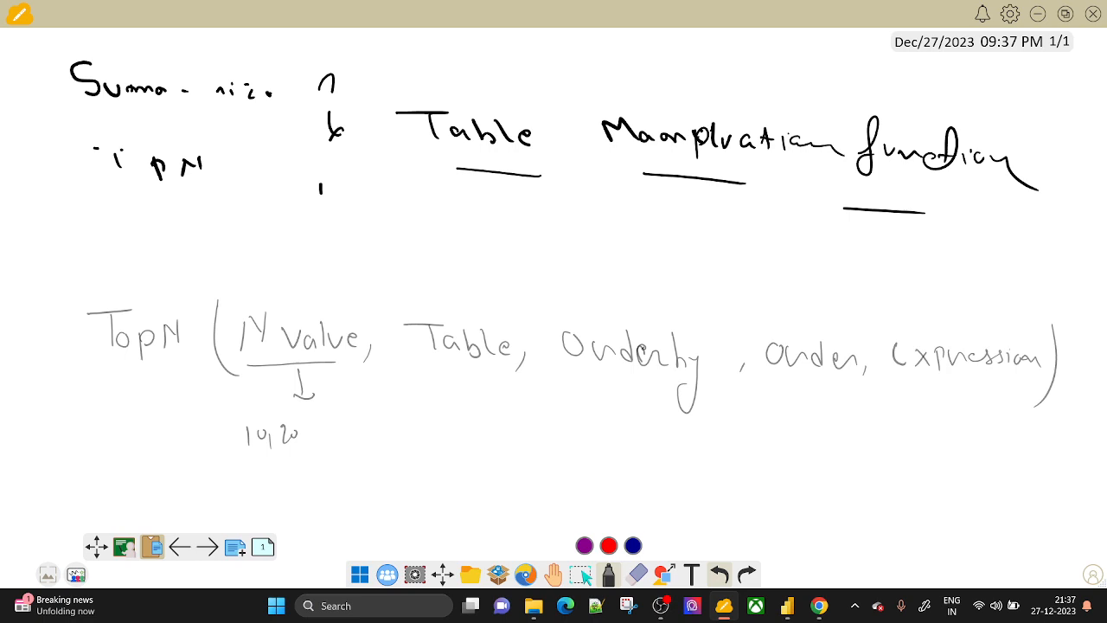
pyautogui.moveTo(213, 435); pyautogui.dragTo(216, 448)
pyautogui.moveTo(240, 438); pyautogui.dragTo(233, 453)
pyautogui.moveTo(441, 370); pyautogui.dragTo(447, 437)
pyautogui.moveTo(459, 421); pyautogui.dragTo(448, 436)
# Write the example phrase 'Top 10 Product by Sale' above the syntax.
pyautogui.moveTo(536, 220)
pyautogui.mouseDown()
pyautogui.moveTo(574, 218)
pyautogui.moveTo(560, 247)
pyautogui.mouseUp()
pyautogui.moveTo(581, 228)
pyautogui.mouseDown()
pyautogui.moveTo(575, 245)
pyautogui.moveTo(583, 232)
pyautogui.mouseUp()
pyautogui.moveTo(591, 228)
pyautogui.mouseDown()
pyautogui.moveTo(592, 254)
pyautogui.moveTo(637, 230)
pyautogui.moveTo(714, 243)
pyautogui.mouseUp()
pyautogui.moveTo(733, 223); pyautogui.dragTo(727, 244)
pyautogui.moveTo(742, 235); pyautogui.dragTo(757, 247)
pyautogui.moveTo(775, 226)
pyautogui.mouseDown()
pyautogui.moveTo(777, 249)
pyautogui.moveTo(786, 241)
pyautogui.mouseUp()
pyautogui.moveTo(804, 225)
pyautogui.mouseDown()
pyautogui.moveTo(803, 249)
pyautogui.moveTo(819, 247)
pyautogui.mouseUp()
pyautogui.moveTo(818, 240)
pyautogui.mouseDown()
pyautogui.moveTo(830, 251)
pyautogui.moveTo(812, 277)
pyautogui.moveTo(935, 251)
pyautogui.moveTo(960, 273)
pyautogui.mouseUp()
pyautogui.click(854, 252)
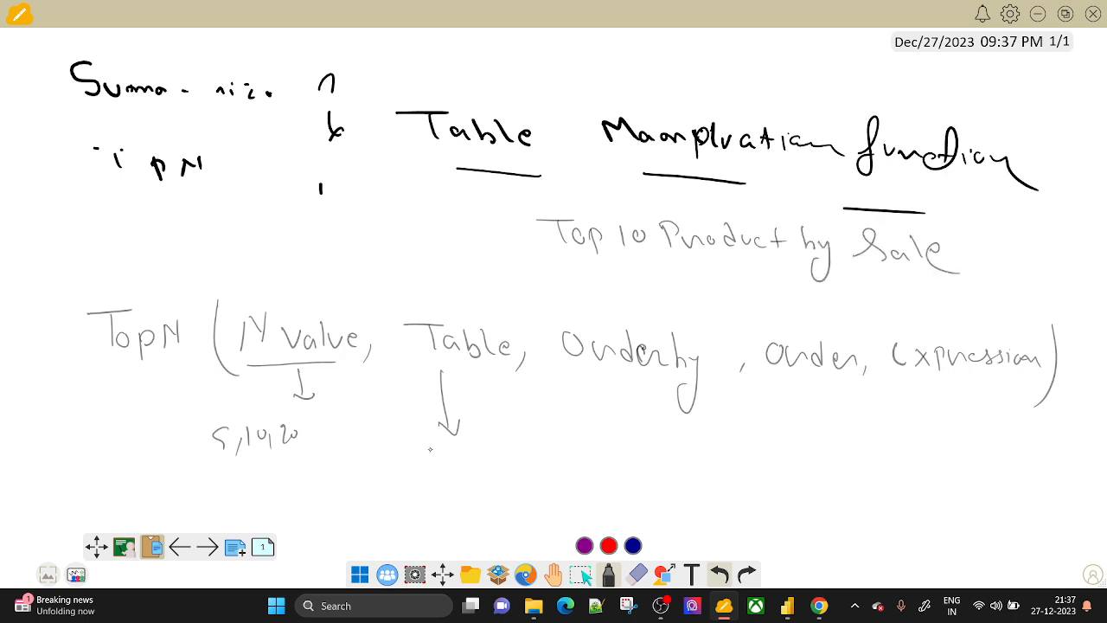
# Sketch a two-column table labelled P and S under the Table arrow.
pyautogui.moveTo(420, 448); pyautogui.dragTo(492, 445)
pyautogui.moveTo(416, 450)
pyautogui.mouseDown()
pyautogui.moveTo(424, 512)
pyautogui.moveTo(517, 449)
pyautogui.moveTo(467, 513)
pyautogui.moveTo(426, 516)
pyautogui.mouseUp()
pyautogui.moveTo(460, 457); pyautogui.dragTo(470, 508)
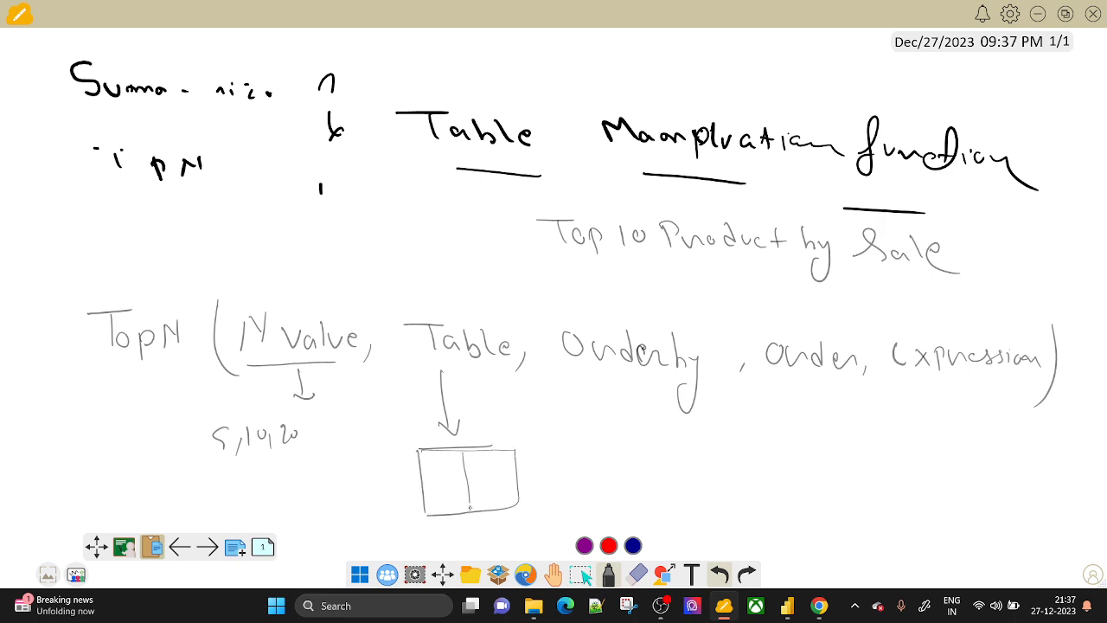
pyautogui.moveTo(435, 461)
pyautogui.mouseDown()
pyautogui.moveTo(434, 485)
pyautogui.moveTo(433, 473)
pyautogui.moveTo(485, 474)
pyautogui.moveTo(480, 485)
pyautogui.mouseUp()
pyautogui.moveTo(424, 510); pyautogui.dragTo(517, 501)
# Underline Orderby and Expression, then go back to Power BI Desktop.
pyautogui.moveTo(640, 425); pyautogui.dragTo(700, 423)
pyautogui.moveTo(893, 383); pyautogui.dragTo(971, 384)
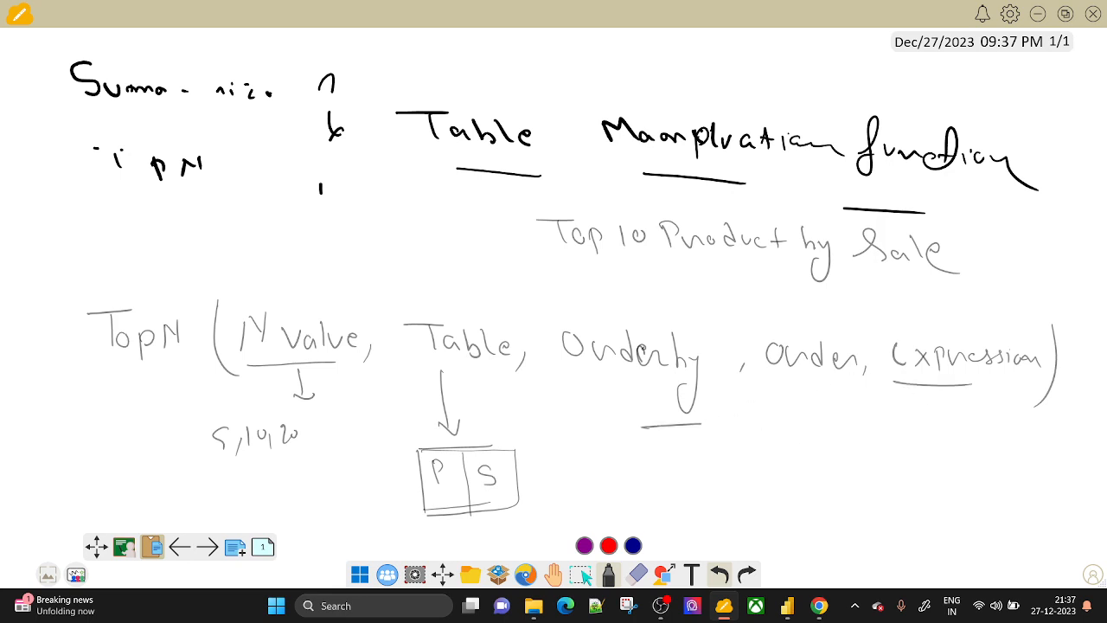
pyautogui.hotkey('alt', 'Tab')
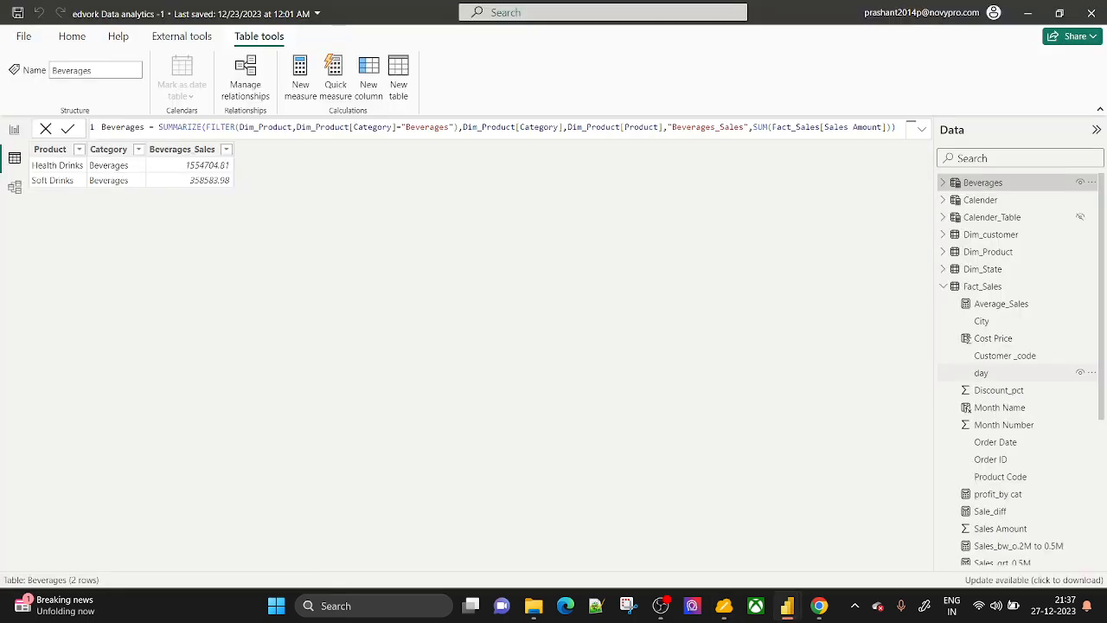
# Change the Product filter to Top N, showing the top 10 by Sales Amount.
pyautogui.click(14, 130)
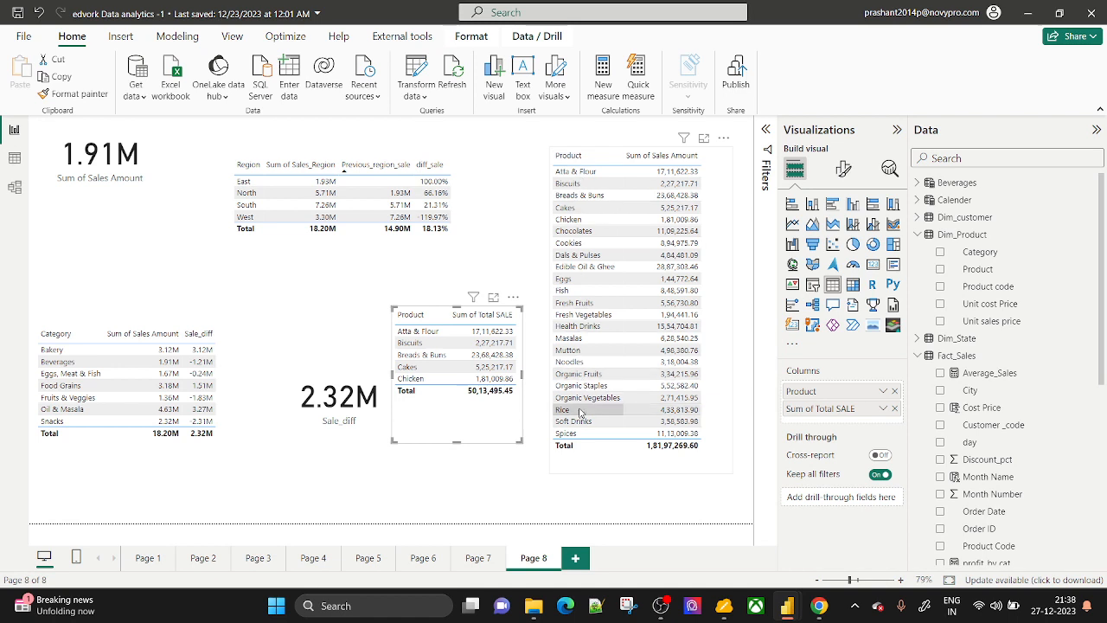
pyautogui.click(761, 132)
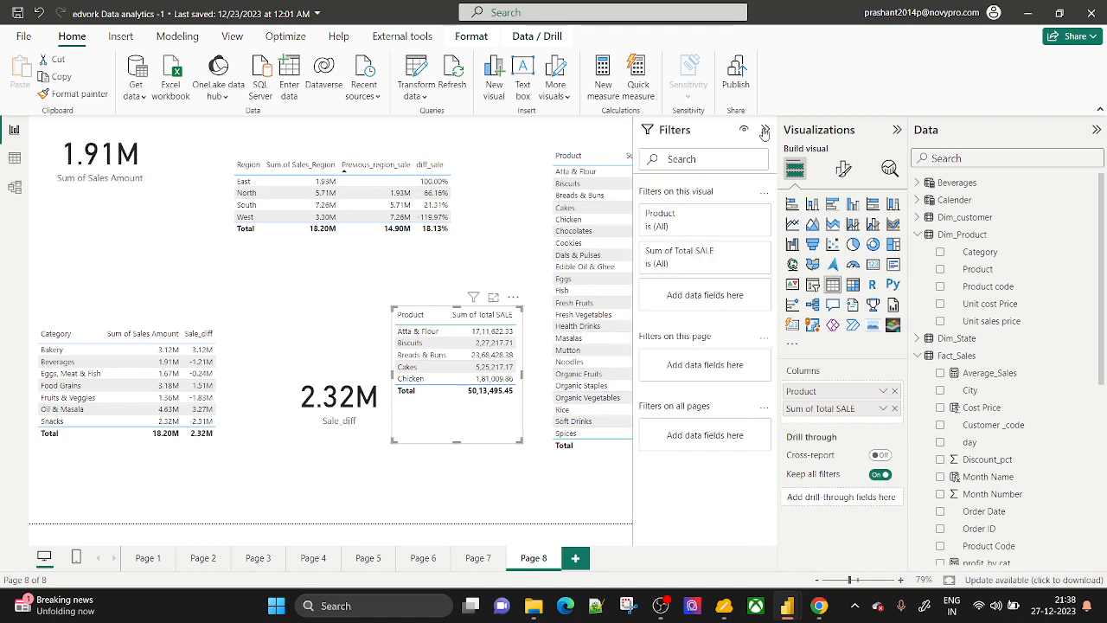
pyautogui.click(741, 215)
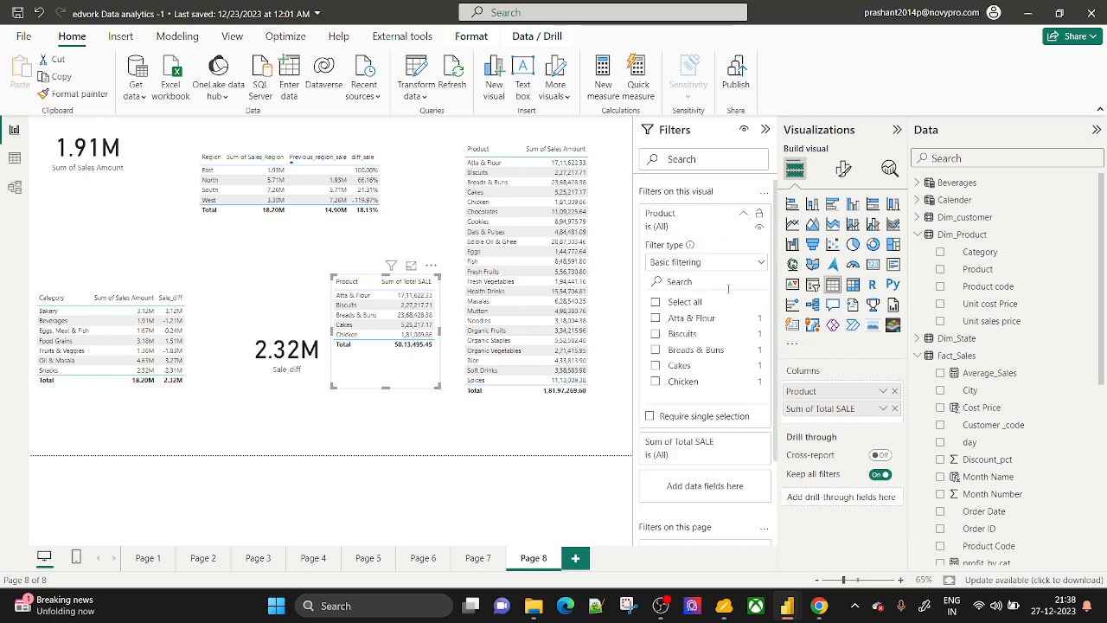
pyautogui.click(731, 262)
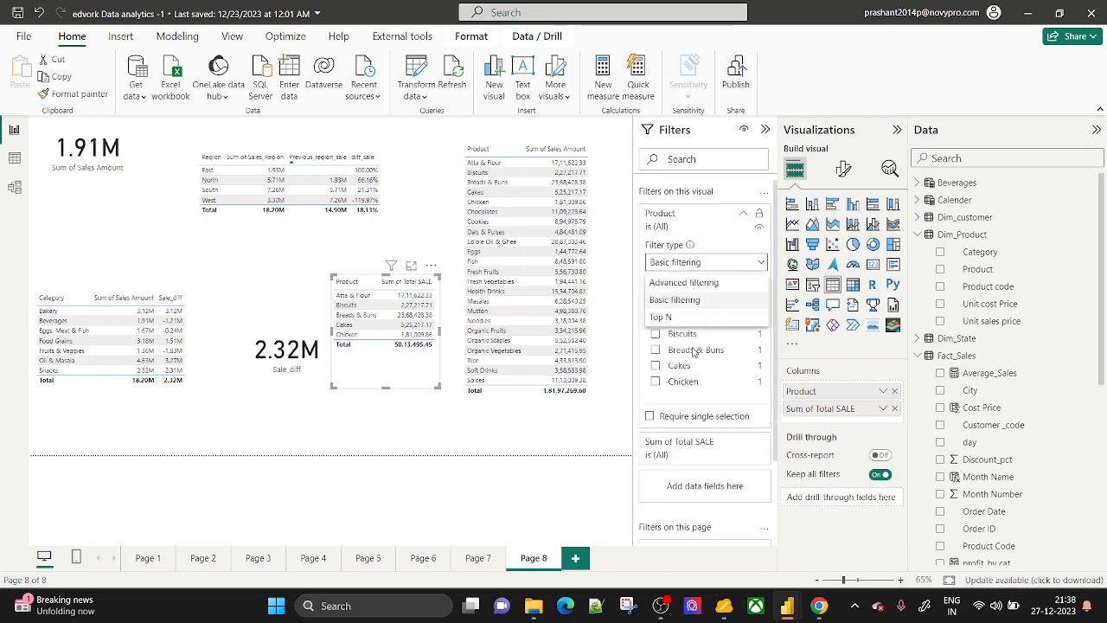
pyautogui.click(684, 323)
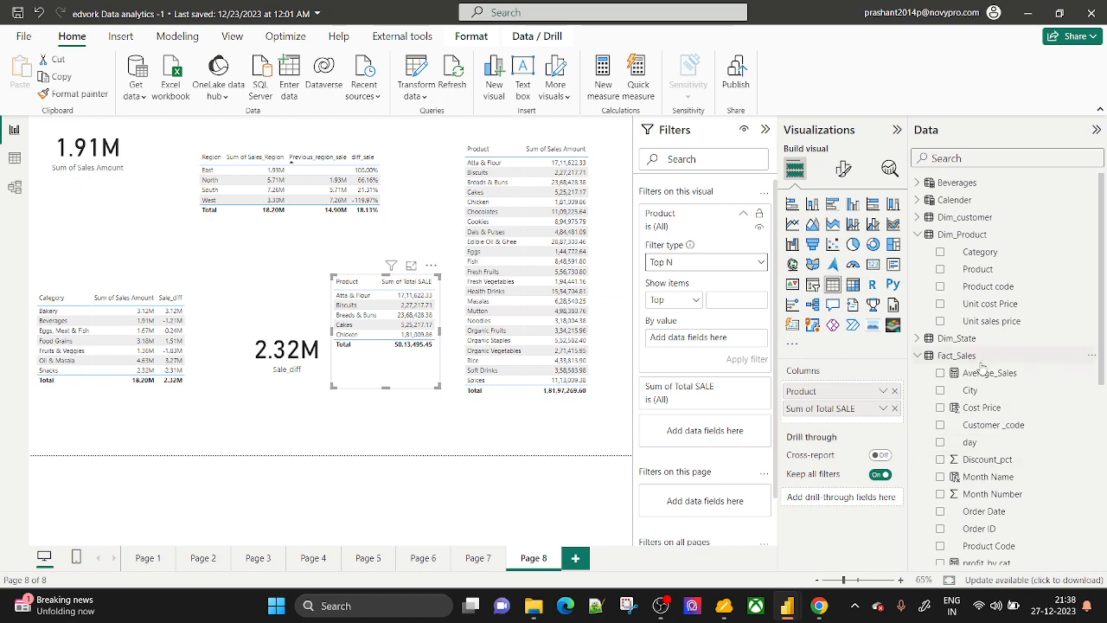
pyautogui.scroll(-5, 981, 363)
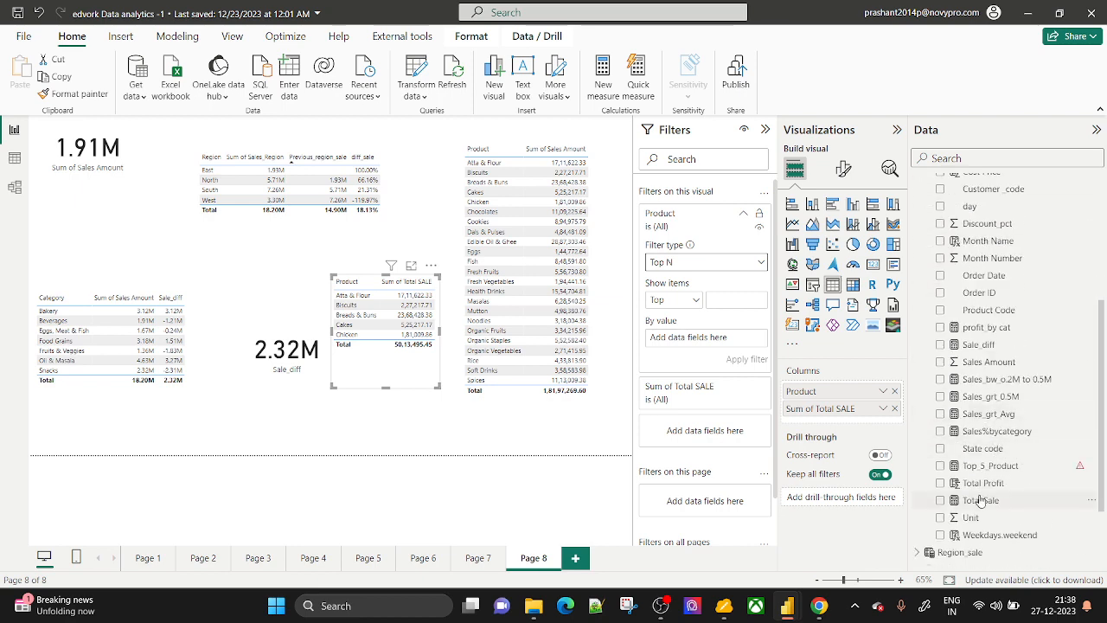
pyautogui.scroll(3, 982, 532)
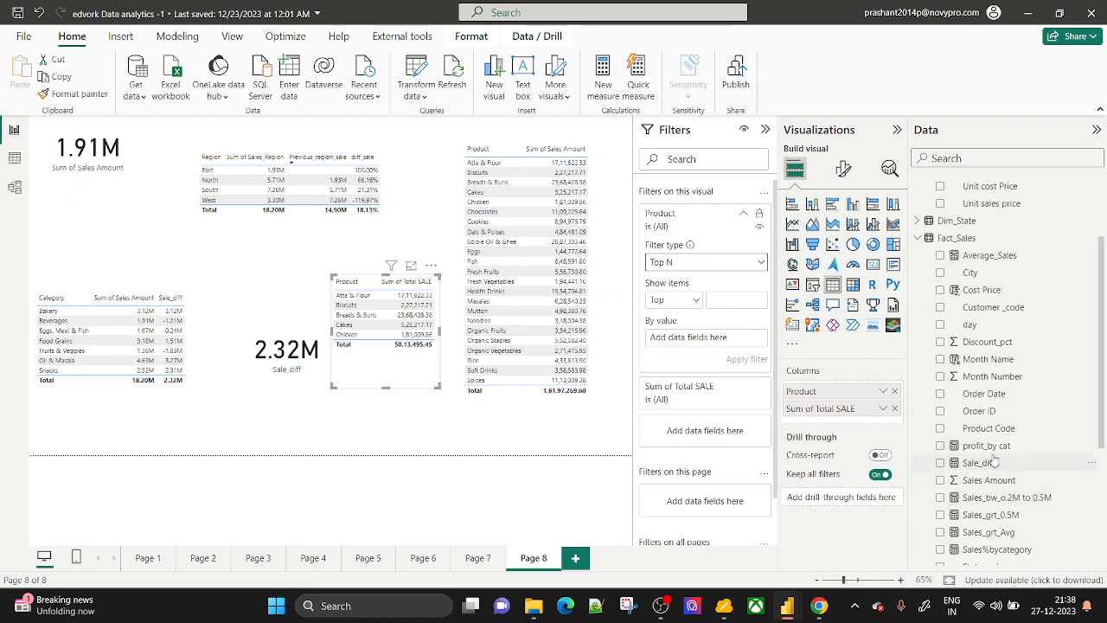
pyautogui.moveTo(995, 465); pyautogui.dragTo(724, 343)
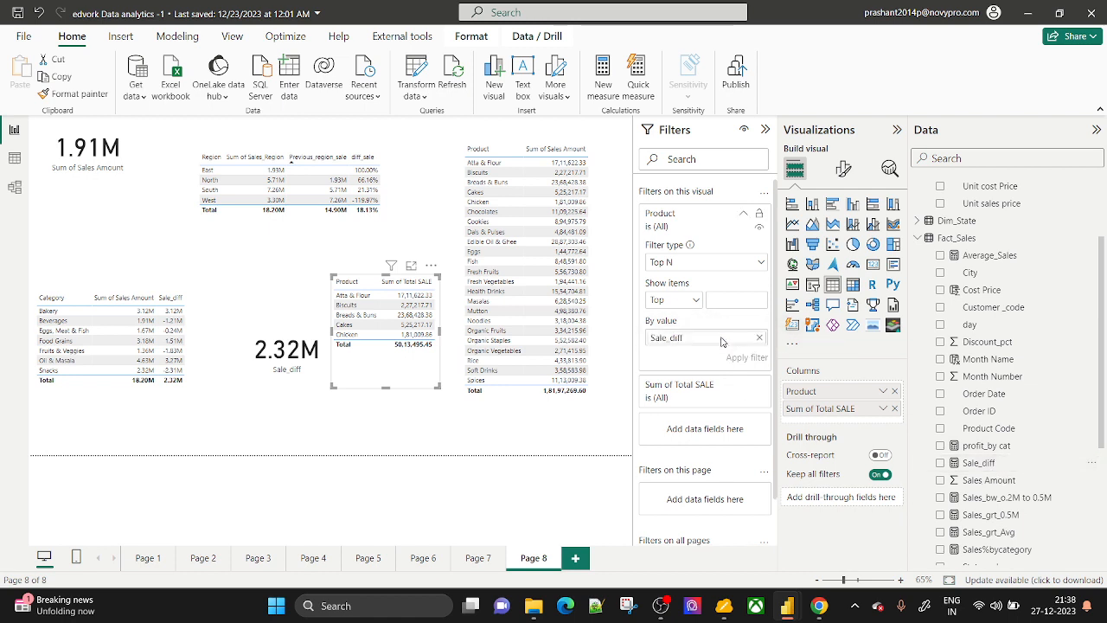
pyautogui.click(760, 338)
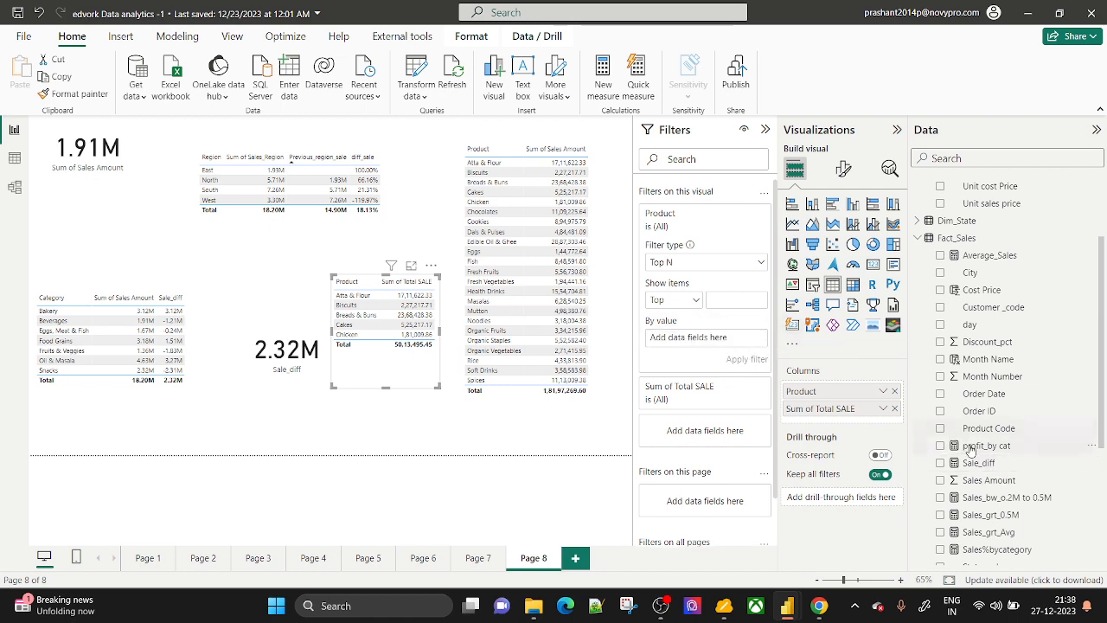
pyautogui.moveTo(977, 482); pyautogui.dragTo(706, 339)
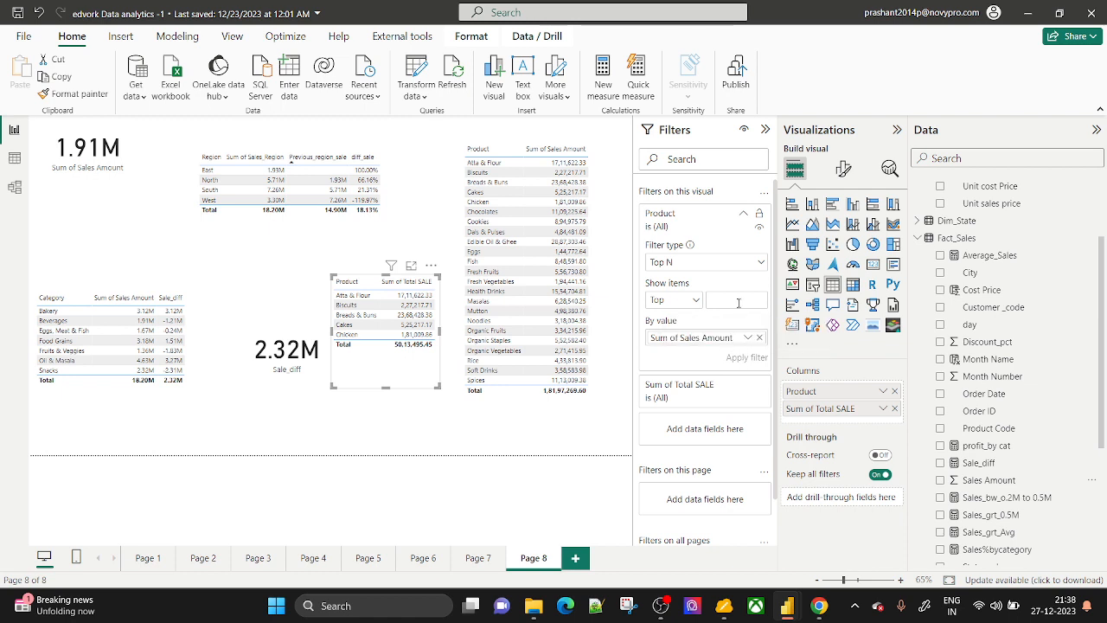
pyautogui.write('10')
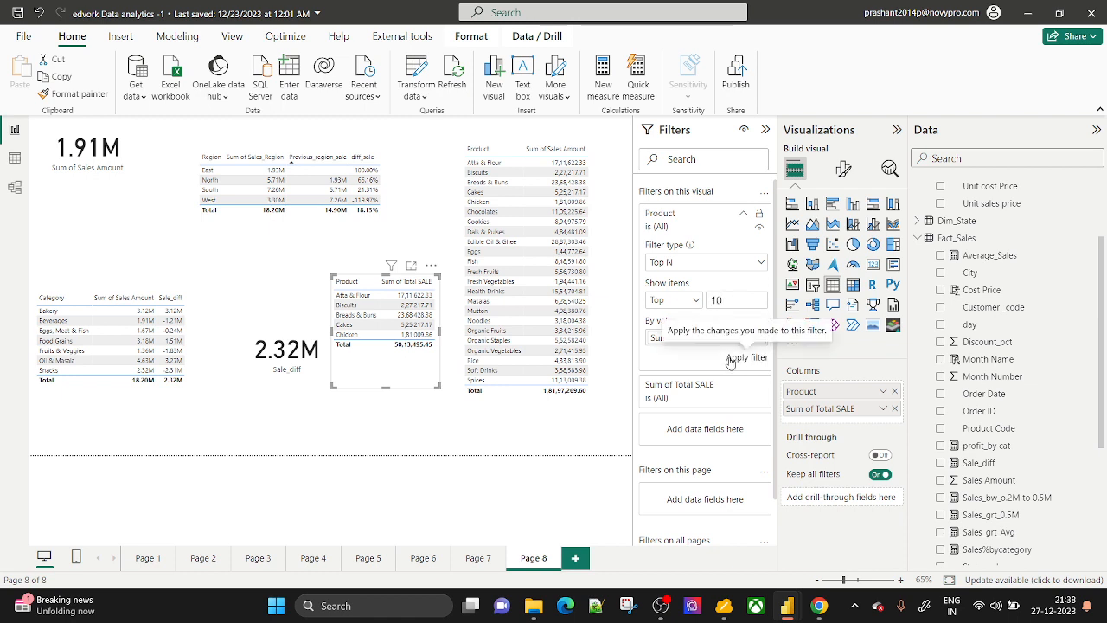
pyautogui.click(731, 358)
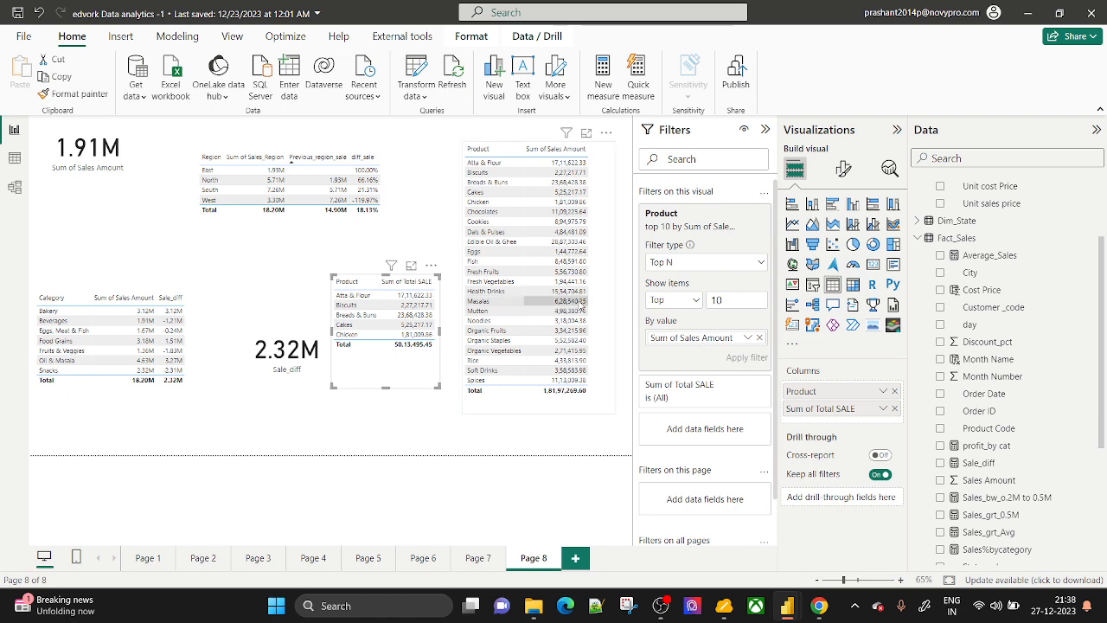
# Apply the same top 10 by Sales Amount filter to the large Product sales table.
pyautogui.click(542, 407)
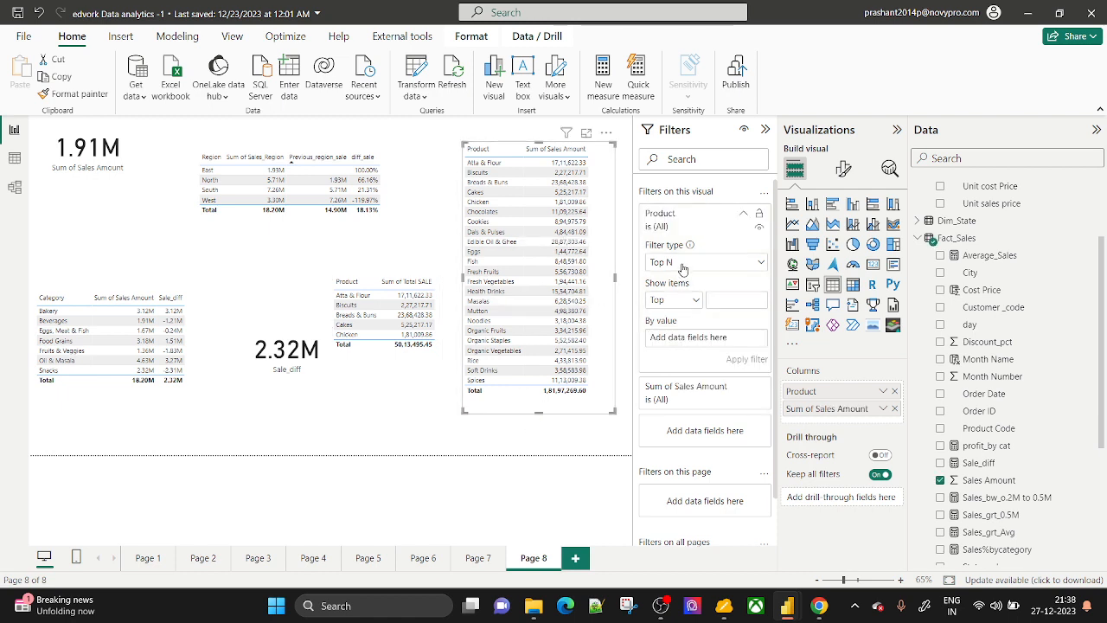
pyautogui.click(743, 301)
pyautogui.write('10')
pyautogui.moveTo(987, 487); pyautogui.dragTo(692, 339)
pyautogui.click(742, 358)
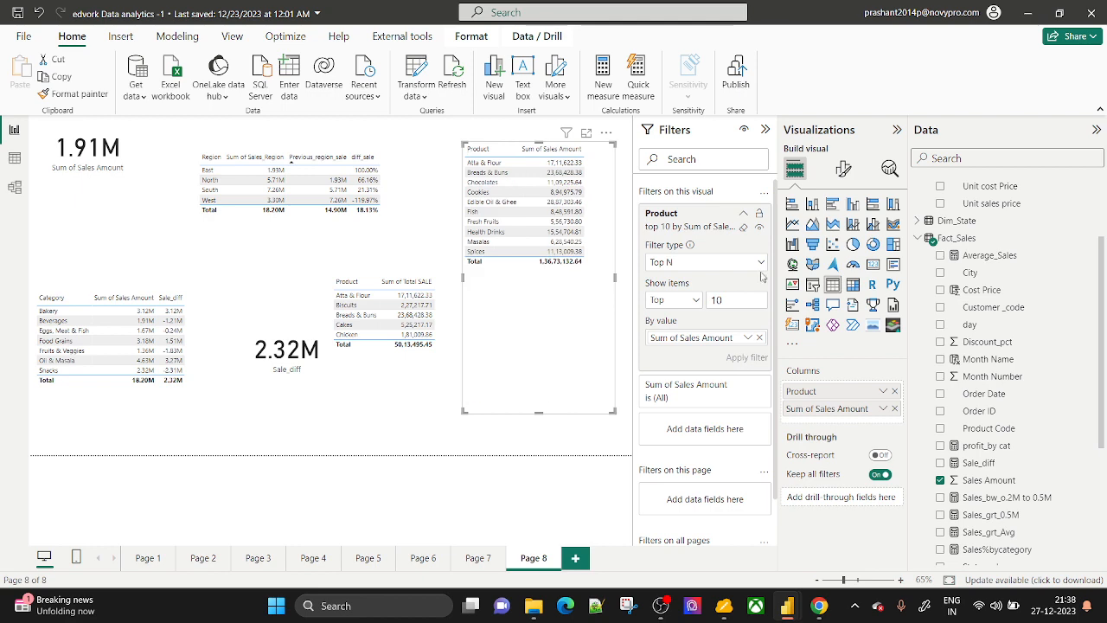
pyautogui.click(765, 129)
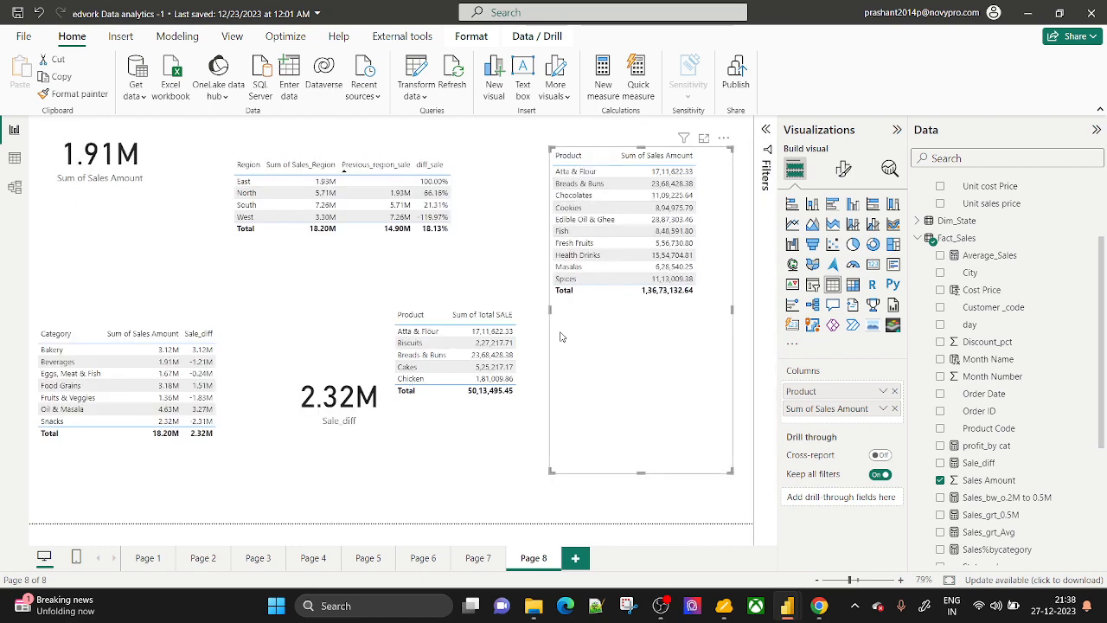
# Switch to the myViewBoard whiteboard with the TopN syntax and P|S sketch.
pyautogui.hotkey('alt', 'Tab')
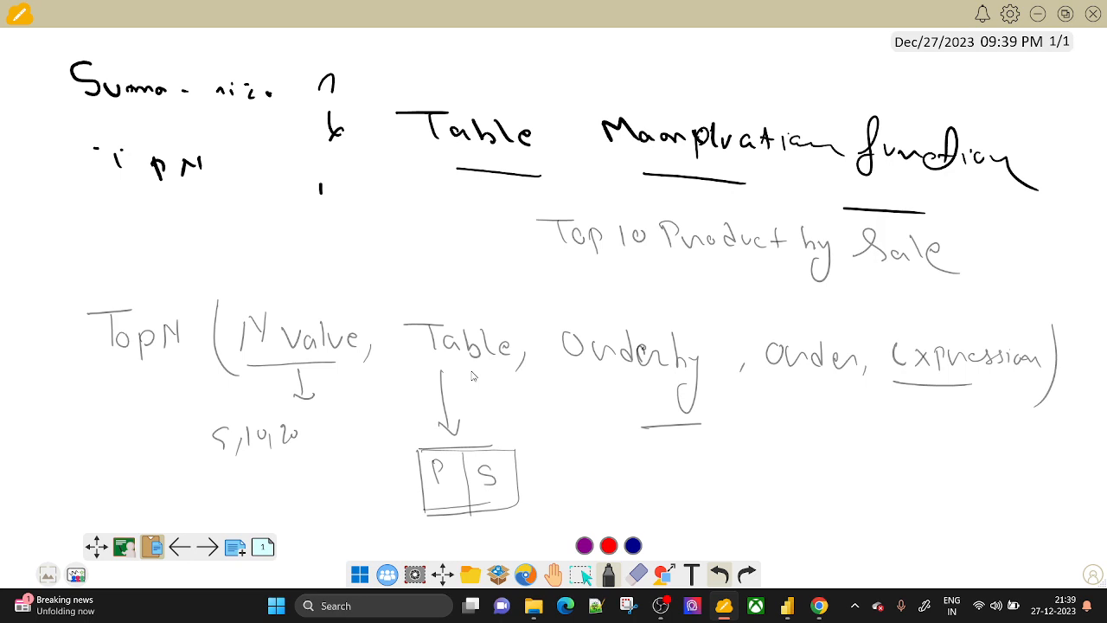
# Handwrite and underline 'Product Sale' beneath the TopN formula.
pyautogui.hotkey('alt', 'Tab')
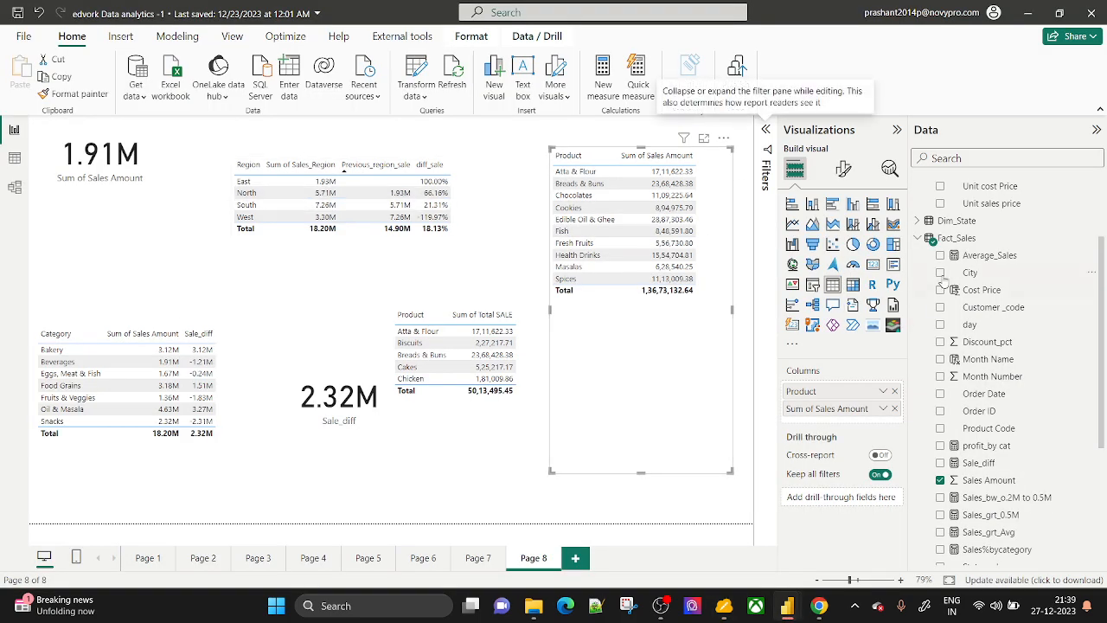
pyautogui.hotkey('alt', 'Tab')
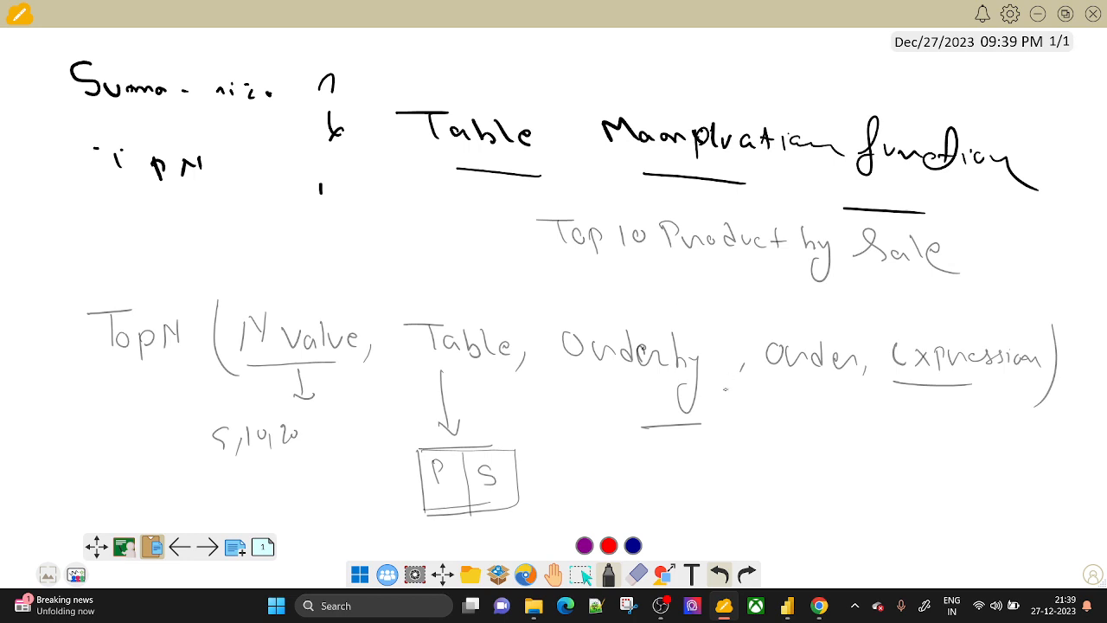
pyautogui.moveTo(790, 419)
pyautogui.mouseDown()
pyautogui.moveTo(841, 450)
pyautogui.moveTo(891, 432)
pyautogui.mouseUp()
pyautogui.moveTo(955, 422)
pyautogui.mouseDown()
pyautogui.moveTo(925, 462)
pyautogui.moveTo(1010, 443)
pyautogui.moveTo(1030, 468)
pyautogui.mouseUp()
pyautogui.moveTo(791, 495); pyautogui.dragTo(855, 487)
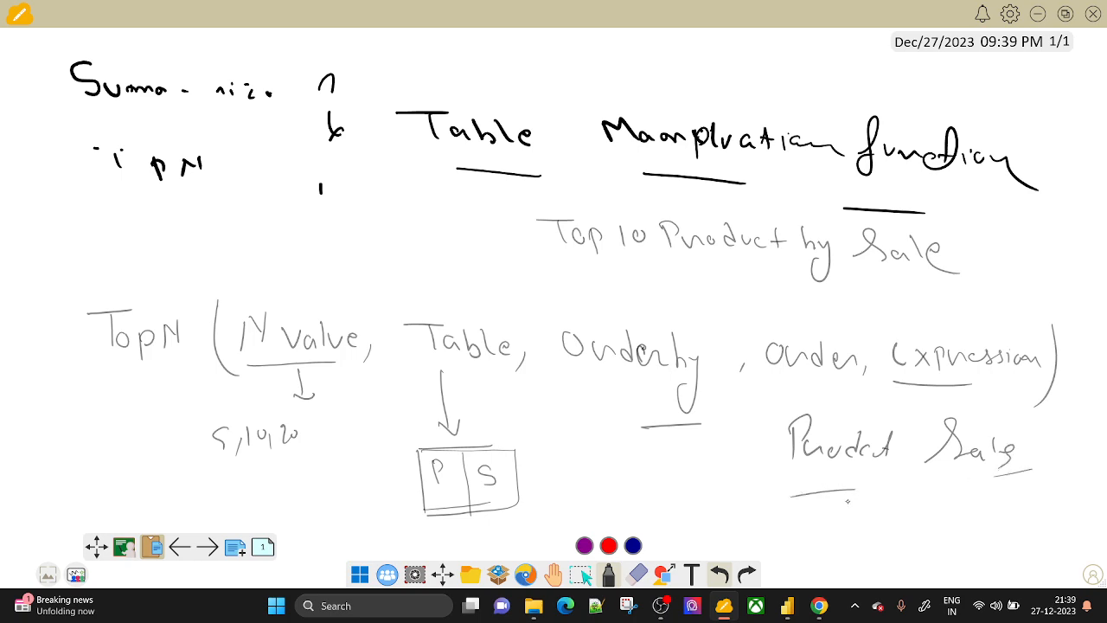
# Underline Summarize and TopN, circle Table, then return to the Page 8 report.
pyautogui.hotkey('alt', 'Tab')
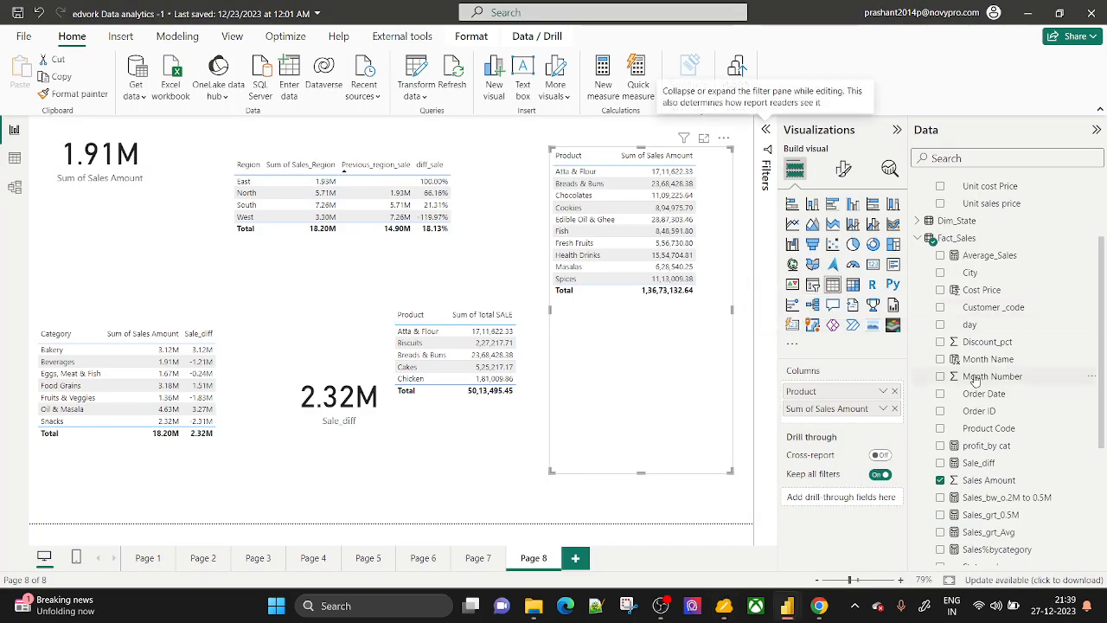
pyautogui.hotkey('alt', 'Tab')
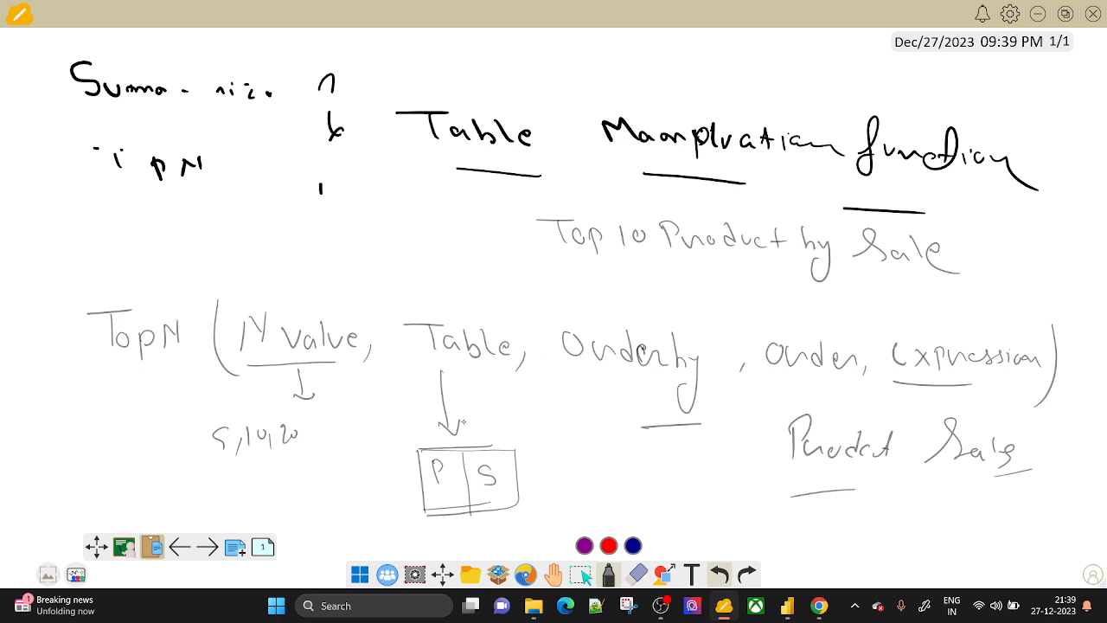
pyautogui.moveTo(54, 123); pyautogui.dragTo(207, 123)
pyautogui.moveTo(105, 374); pyautogui.dragTo(189, 367)
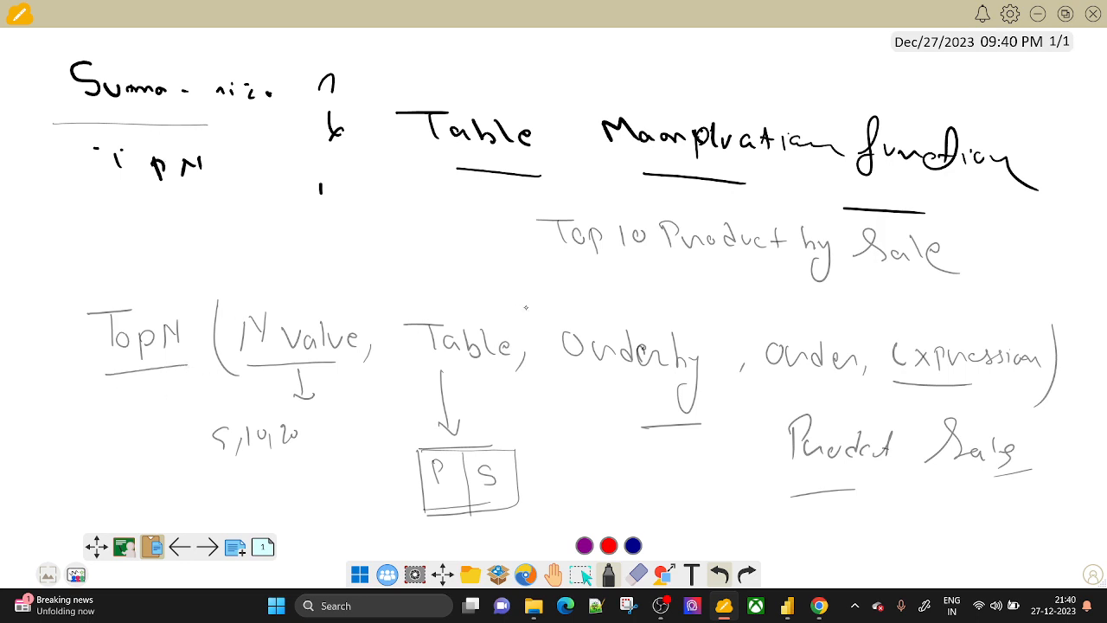
pyautogui.moveTo(526, 307)
pyautogui.mouseDown()
pyautogui.moveTo(412, 288)
pyautogui.moveTo(439, 408)
pyautogui.moveTo(522, 320)
pyautogui.mouseUp()
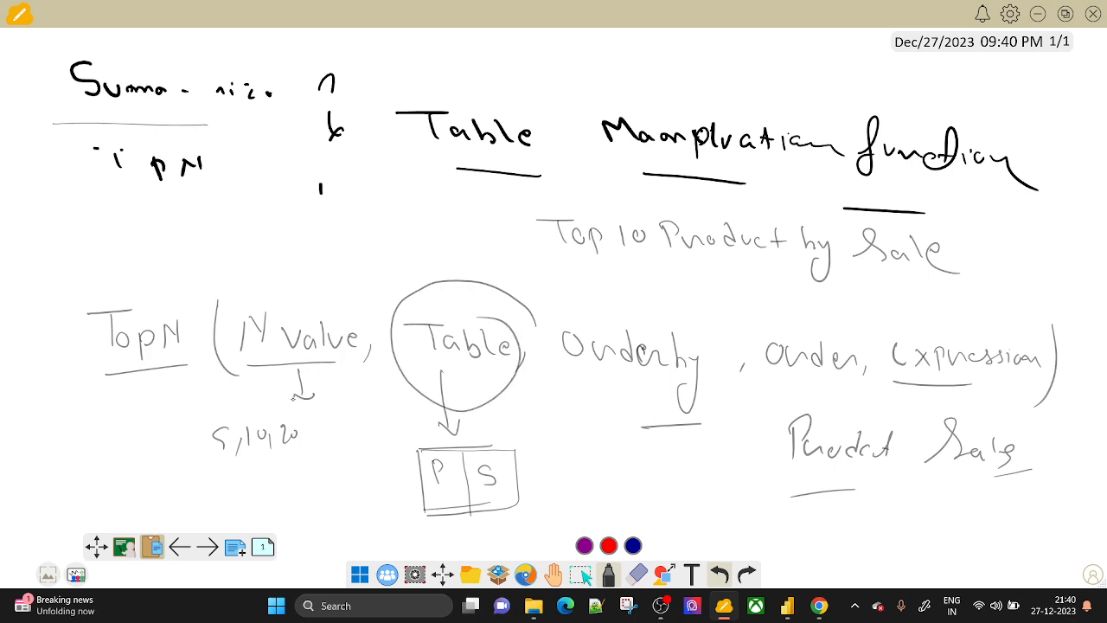
pyautogui.hotkey('alt', 'Tab')
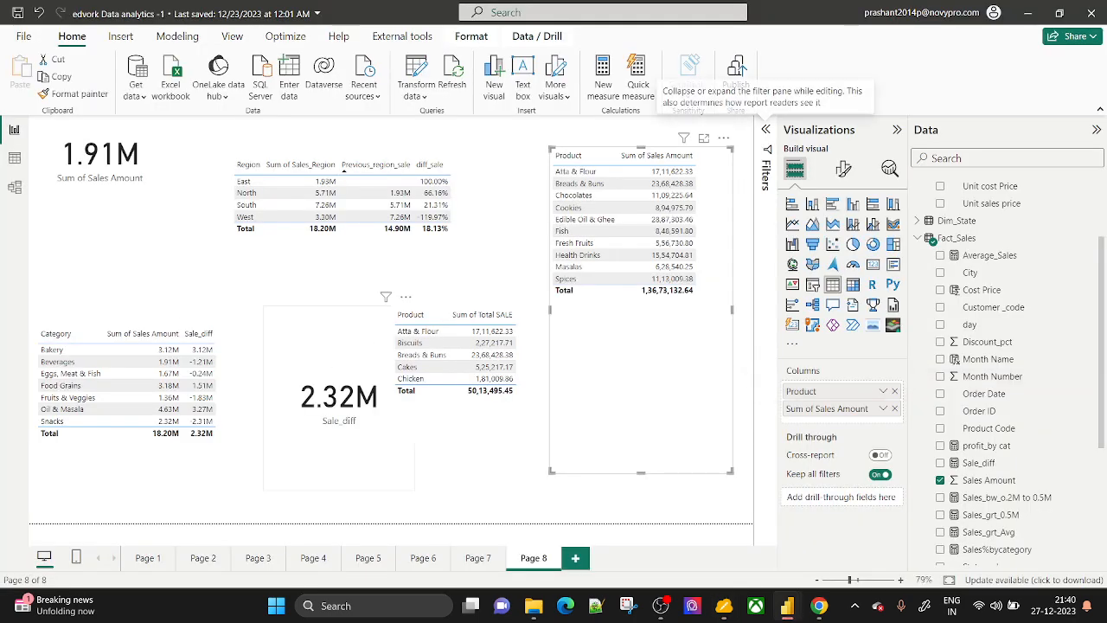
# Start a new calculated table named Sales_by_Product with an empty SUMMARIZE() formula.
pyautogui.scroll(4, 1033, 311)
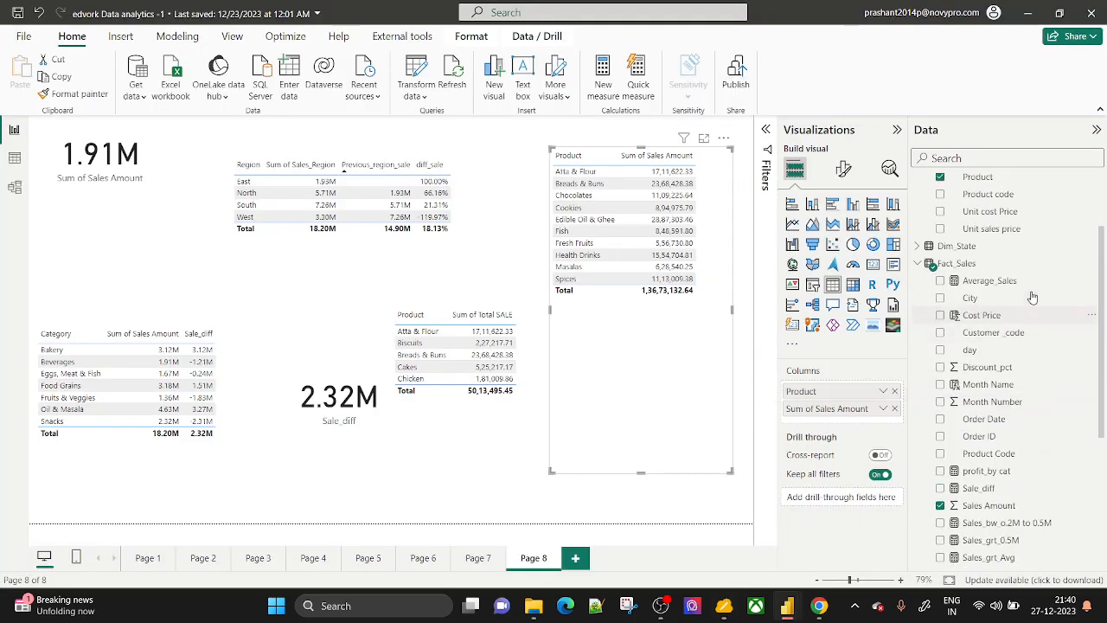
pyautogui.scroll(-8, 1031, 299)
pyautogui.scroll(-2, 1030, 299)
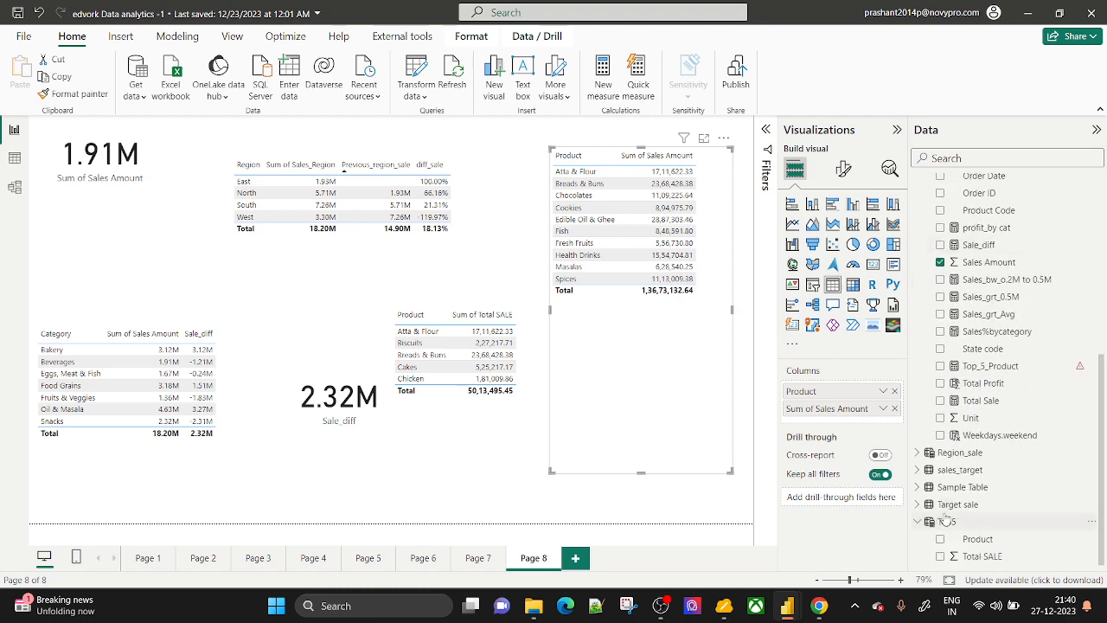
pyautogui.rightClick(954, 501)
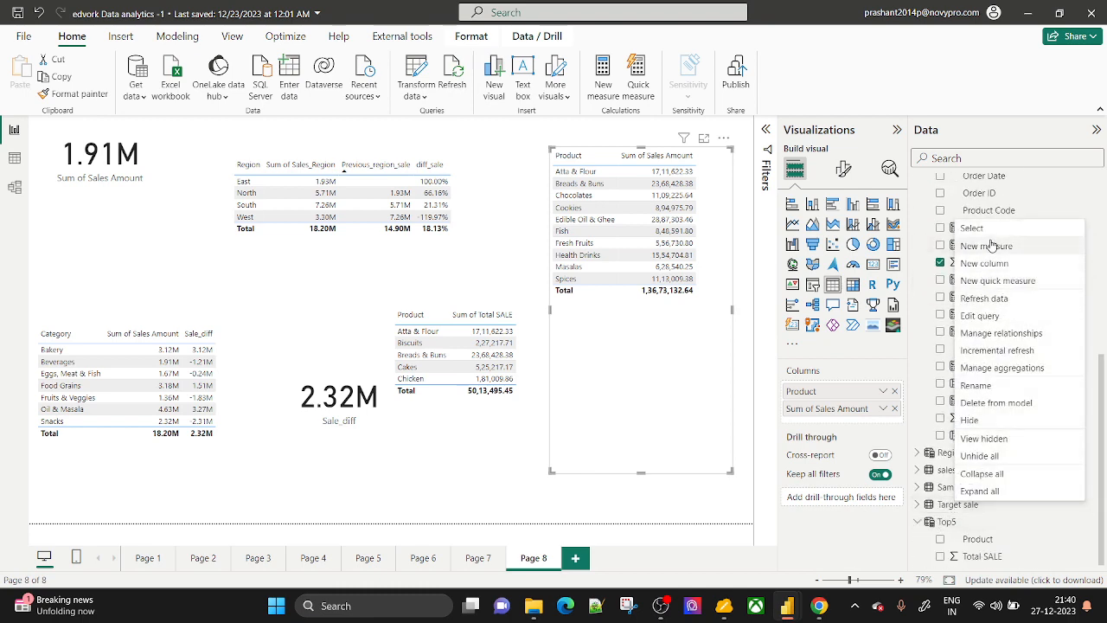
pyautogui.click(161, 38)
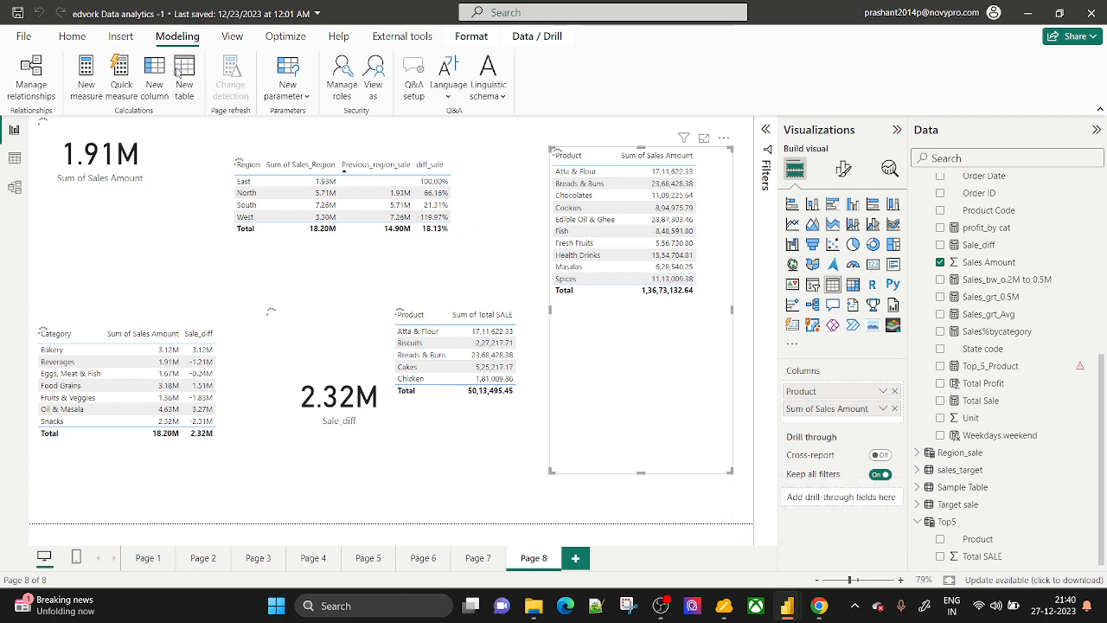
pyautogui.click(182, 73)
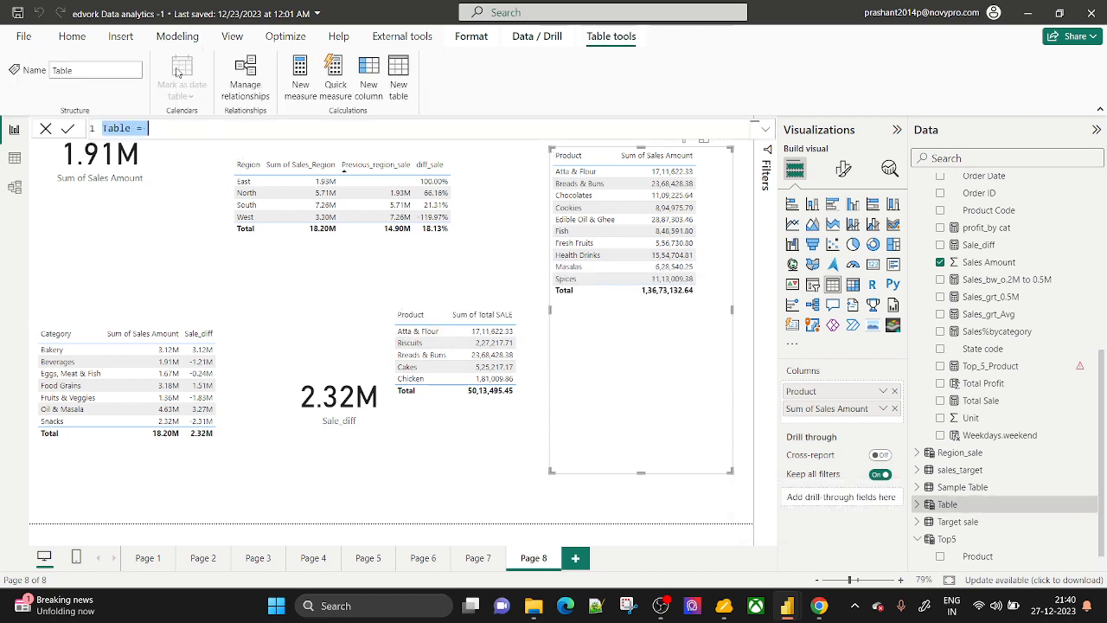
pyautogui.press('BackSpace')
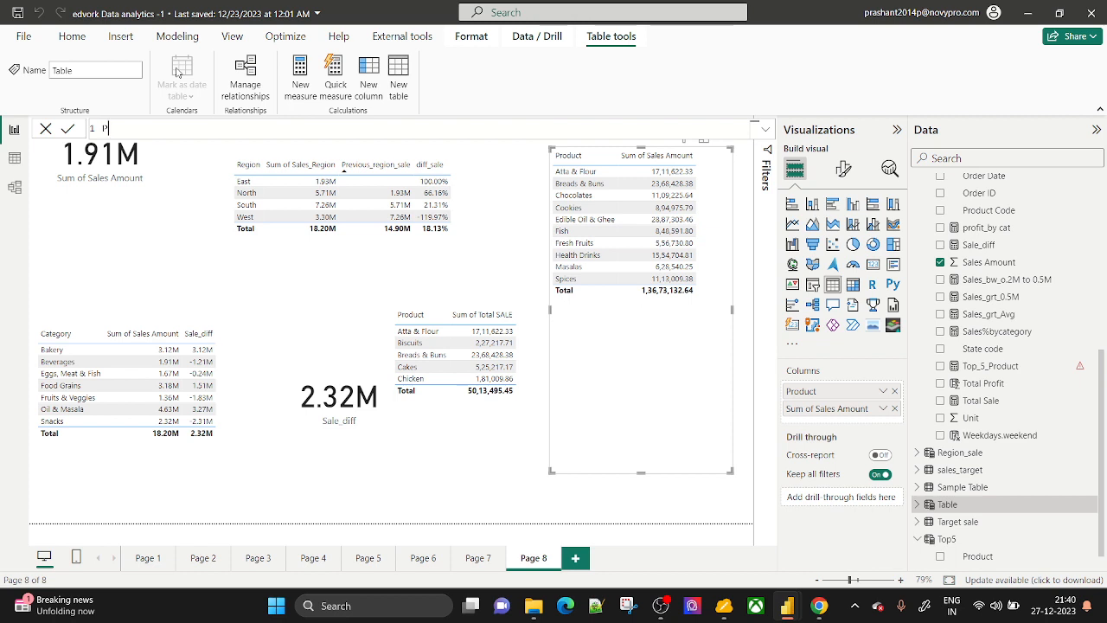
pyautogui.press('BackSpace')
pyautogui.write('sales_')
pyautogui.press('BackSpace')
pyautogui.write('_by_Product=SUMMARIZE(')
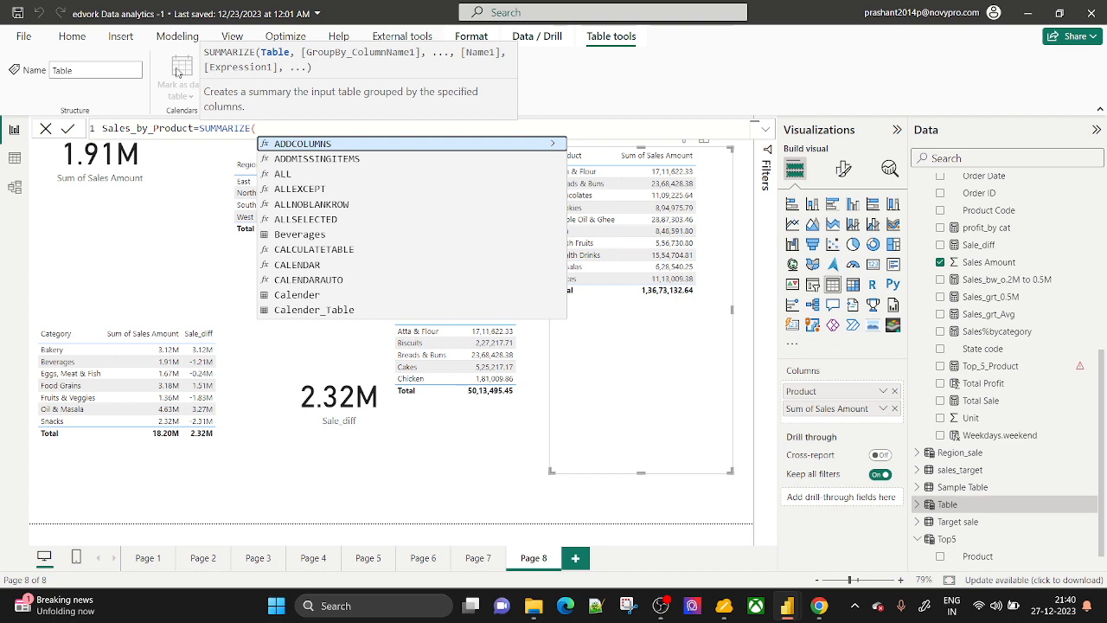
# Summarize Dim_Product, grouping by the Dim_Product[Product] column.
pyautogui.write('dim')
pyautogui.press('Down')
pyautogui.press('Tab')
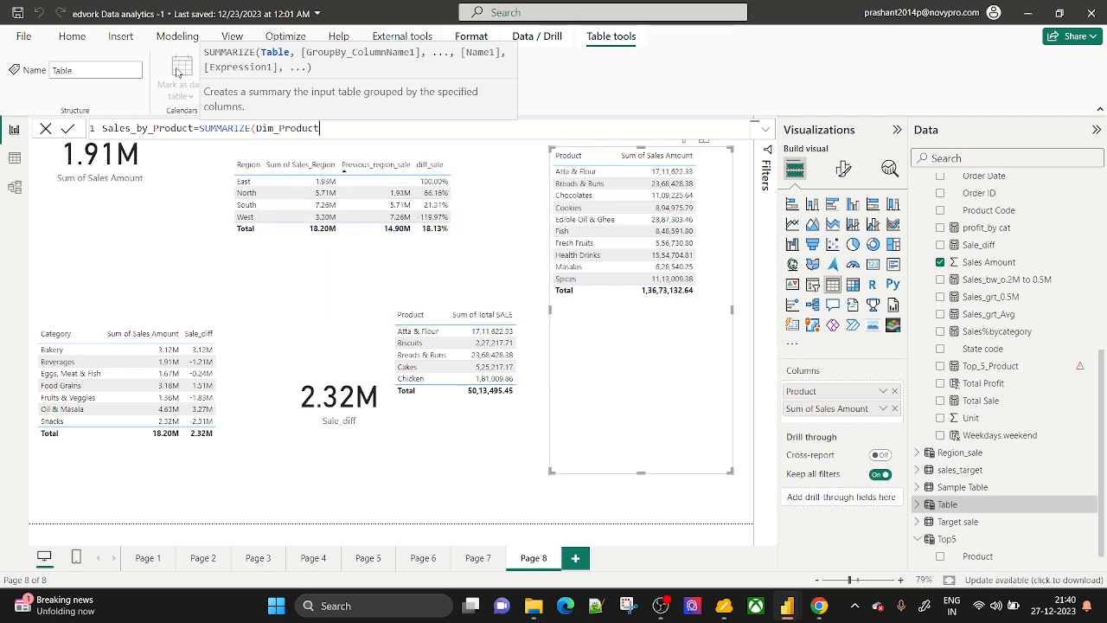
pyautogui.write(',')
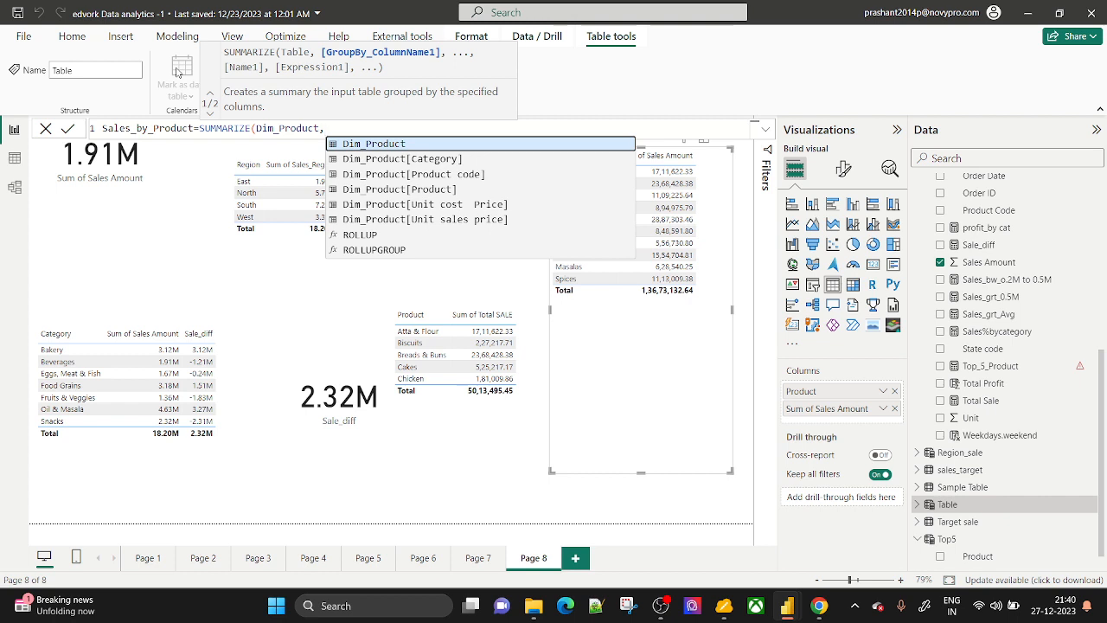
pyautogui.press('Down')
pyautogui.press('Down')
pyautogui.press('Down')
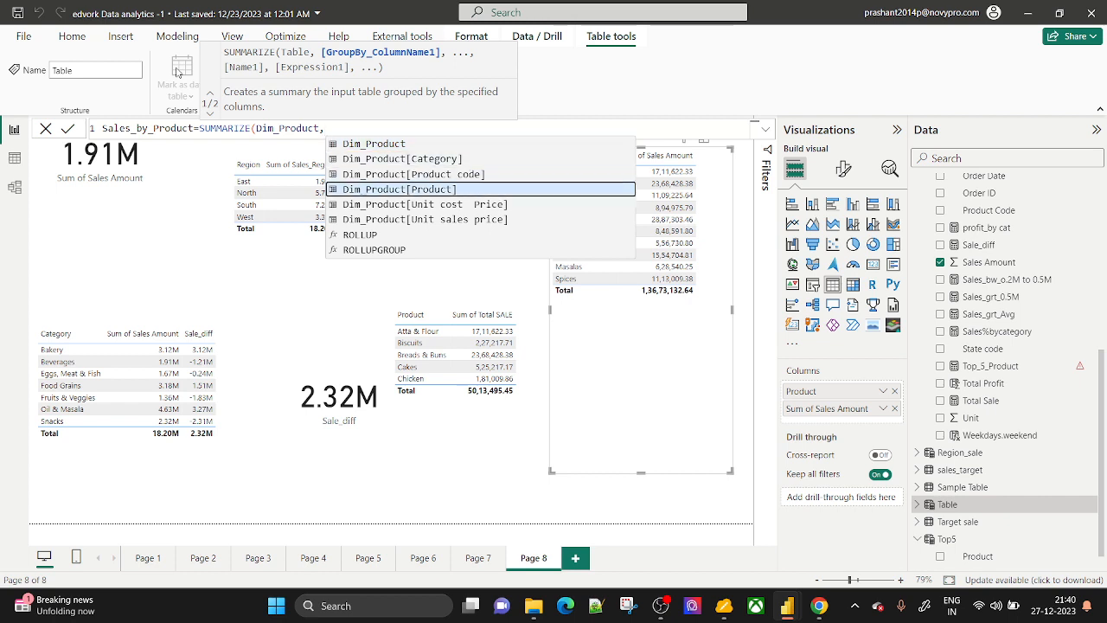
pyautogui.press('Tab')
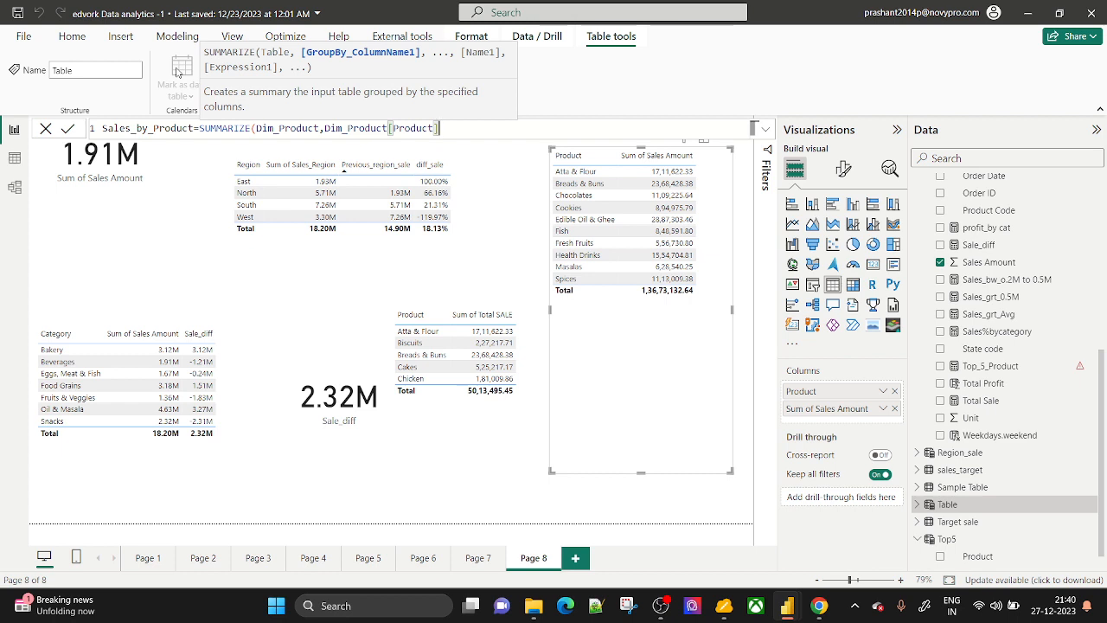
# Add a TotalSale column as SUM(Fact_Sales[Sales Amount]), commit the table, and view its data.
pyautogui.write(',')
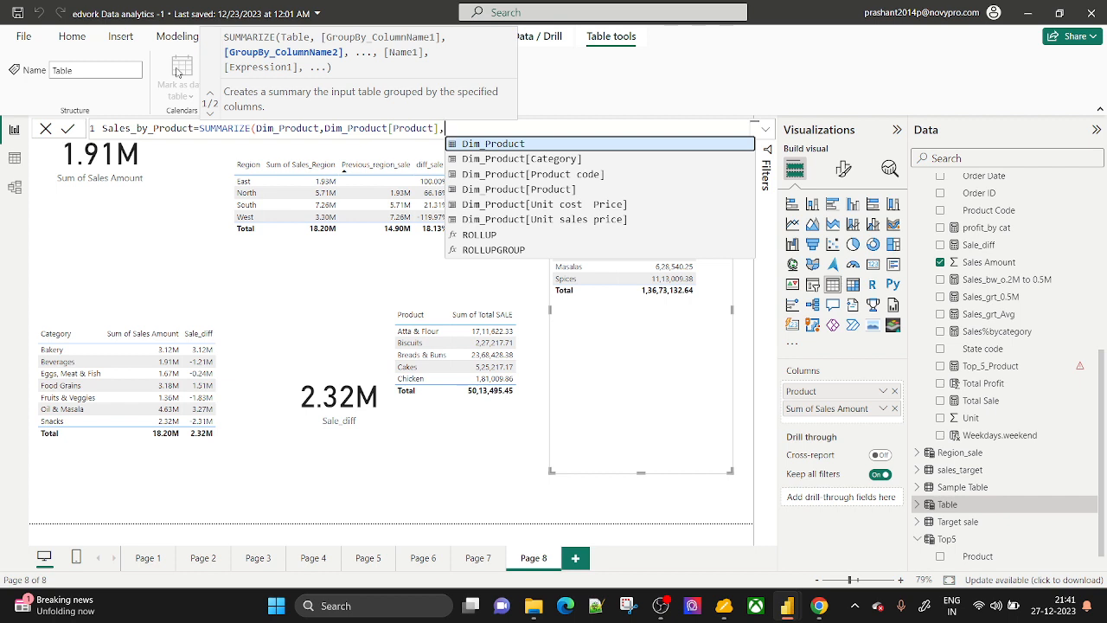
pyautogui.write('"')
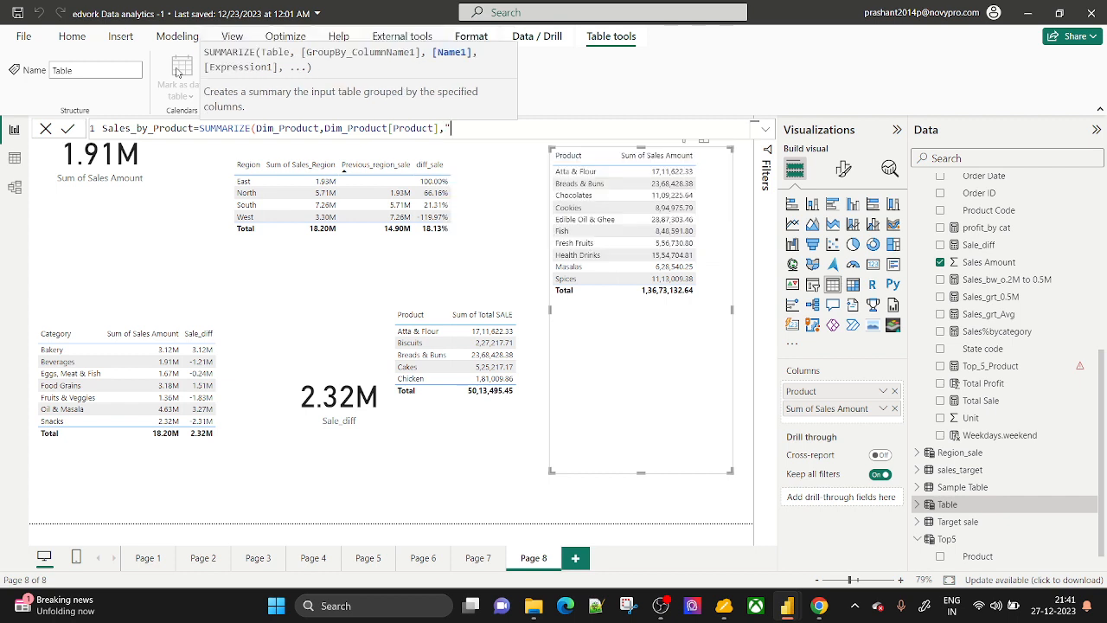
pyautogui.write('Sales')
pyautogui.press('BackSpace')
pyautogui.press('BackSpace')
pyautogui.press('BackSpace')
pyautogui.press('BackSpace')
pyautogui.press('BackSpace')
pyautogui.write('TotalSale",')
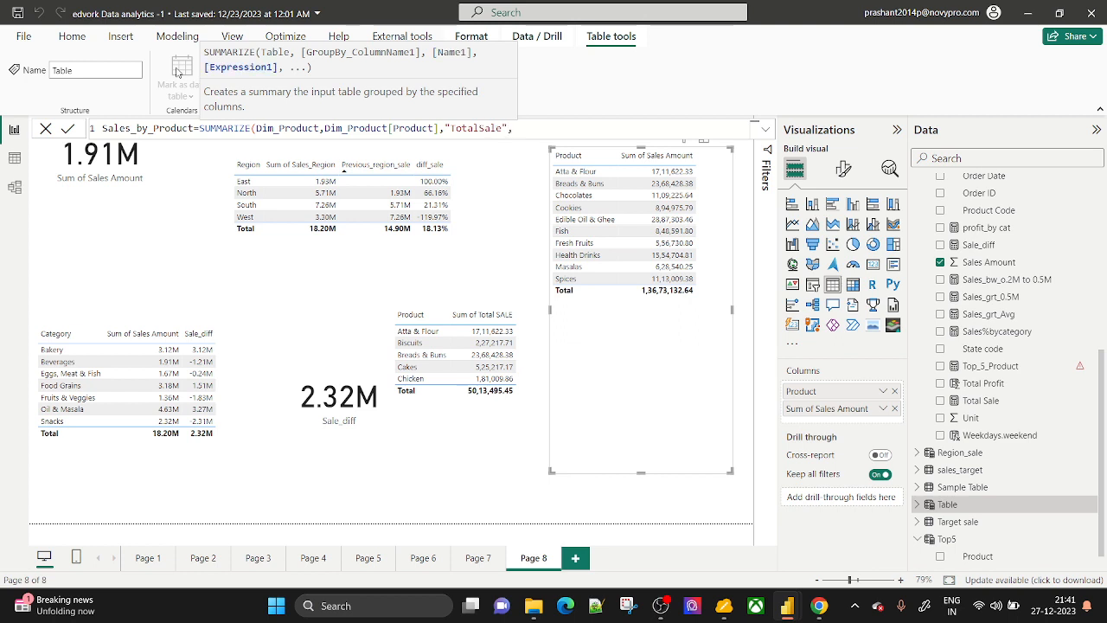
pyautogui.write('Sum')
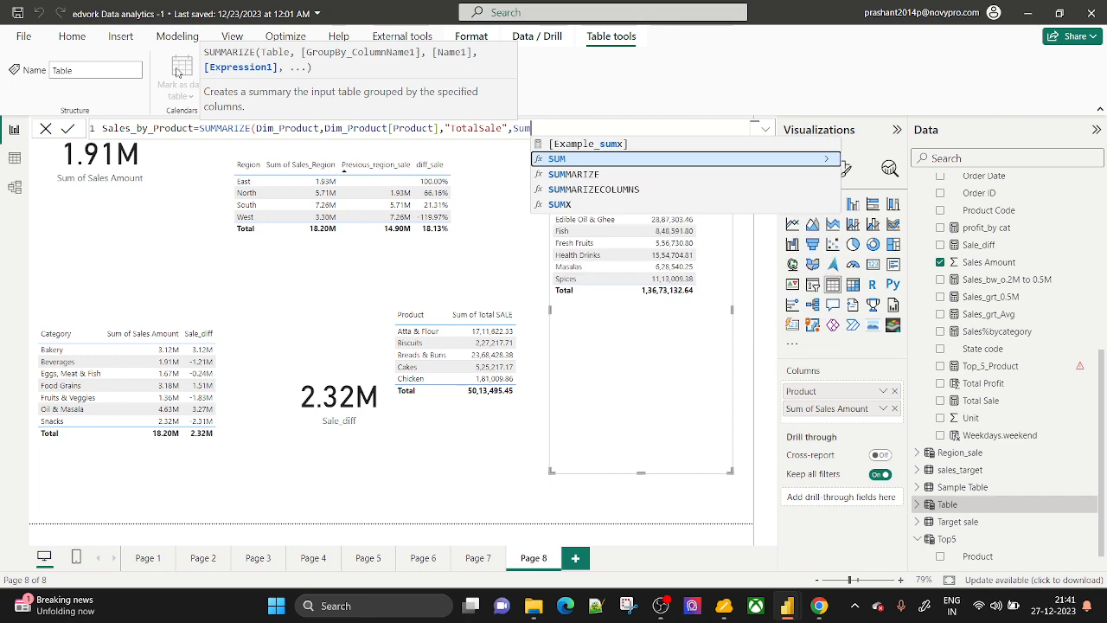
pyautogui.write('(fact')
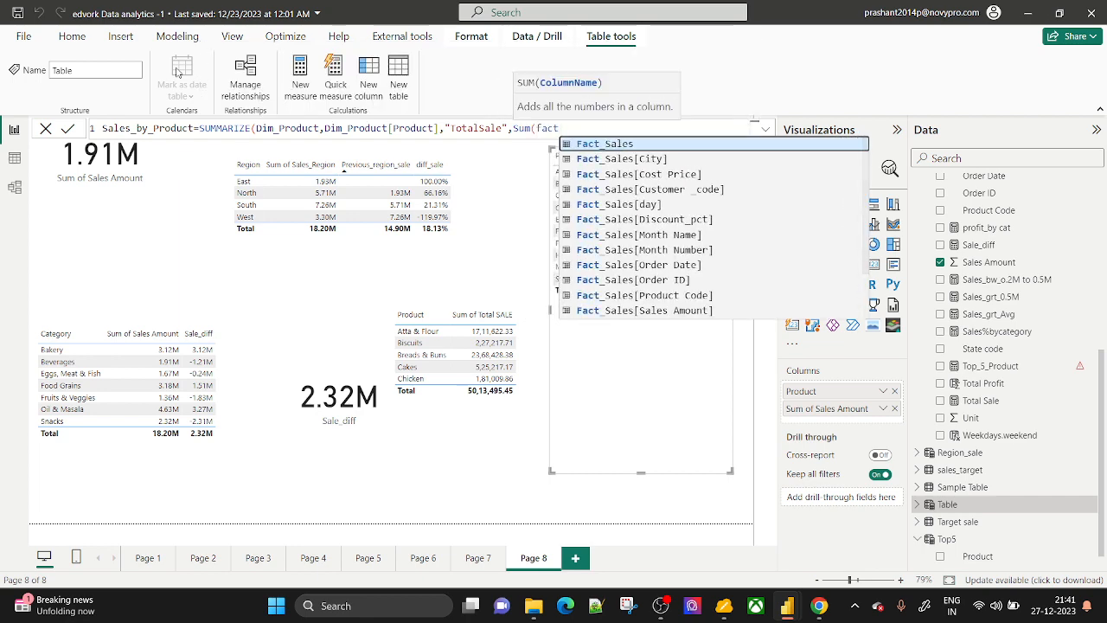
pyautogui.press('Down')
pyautogui.press('Down')
pyautogui.press('Down')
pyautogui.press('Down')
pyautogui.press('Down')
pyautogui.press('Down')
pyautogui.press('Down')
pyautogui.press('Down')
pyautogui.press('Down')
pyautogui.press('Down')
pyautogui.press('Down')
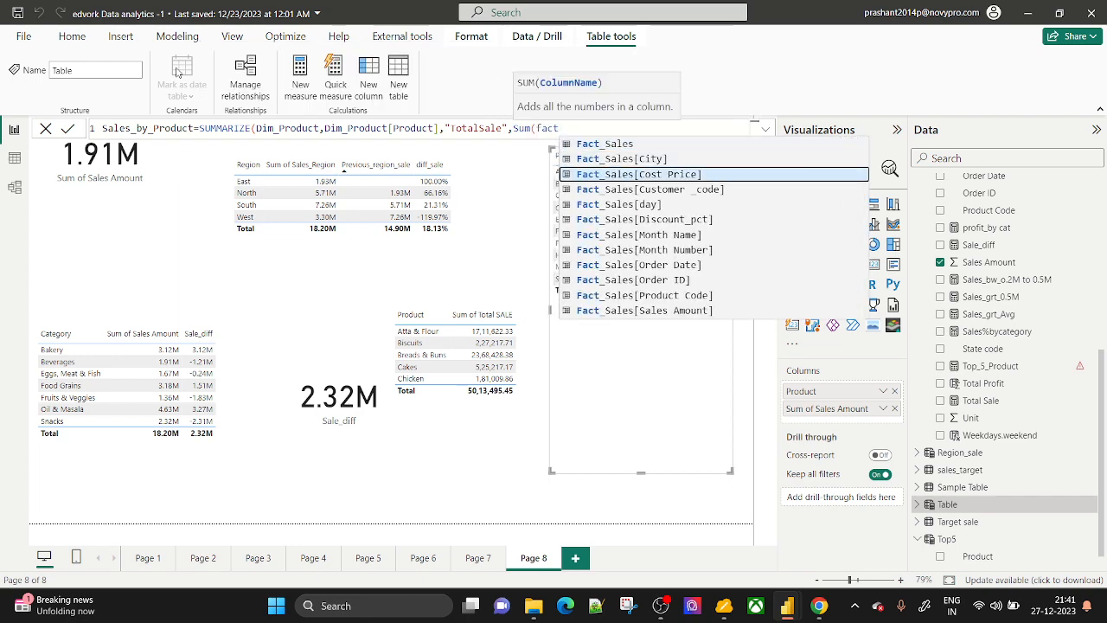
pyautogui.press('Tab')
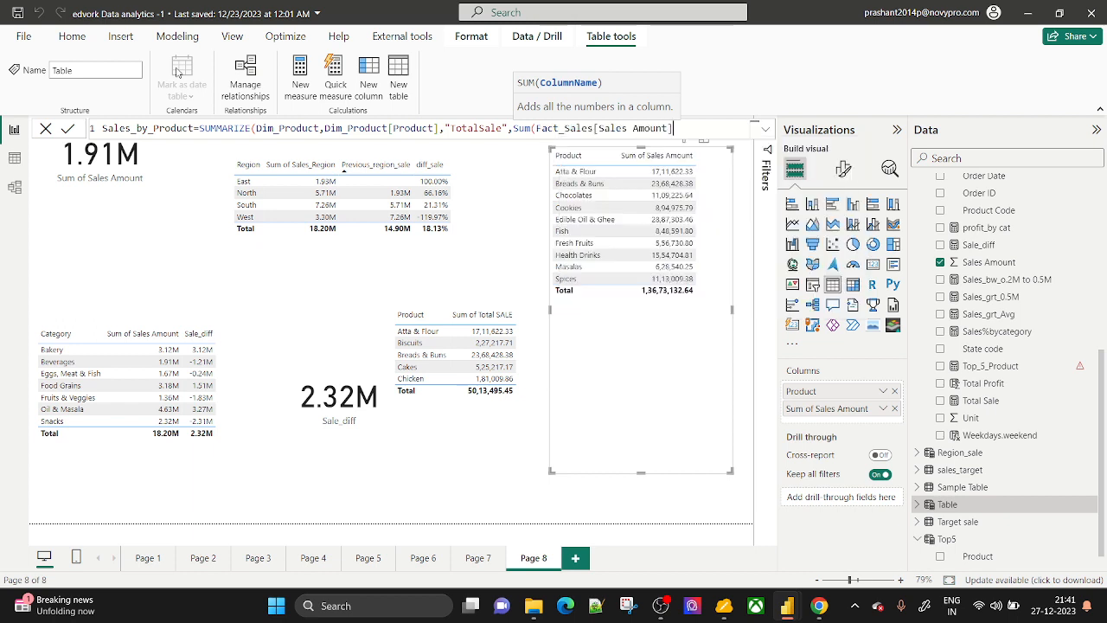
pyautogui.write(')')
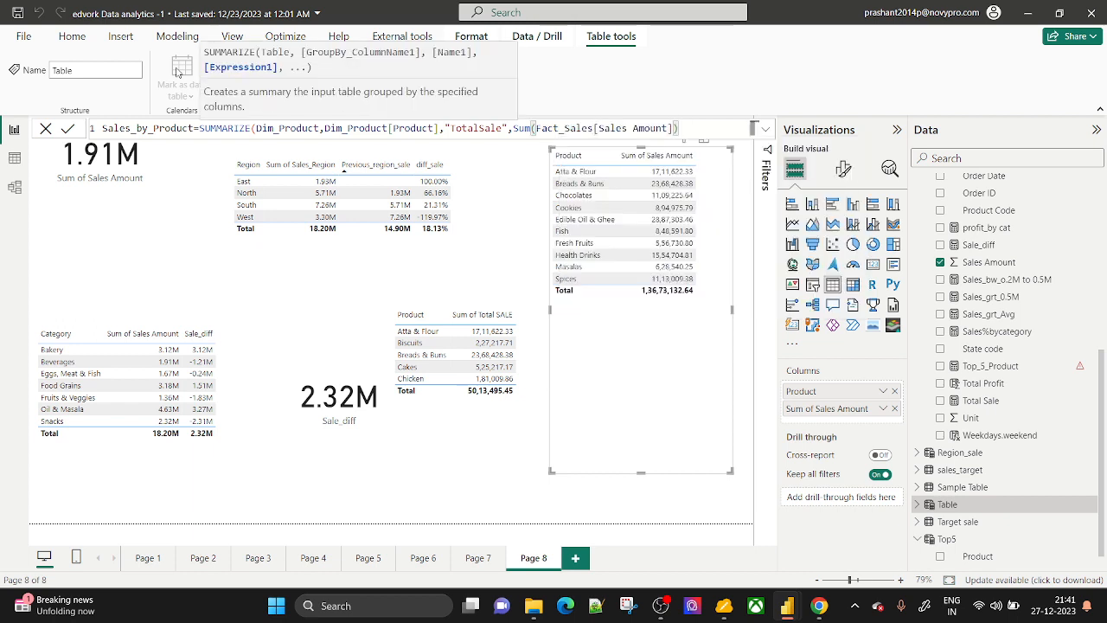
pyautogui.write(')')
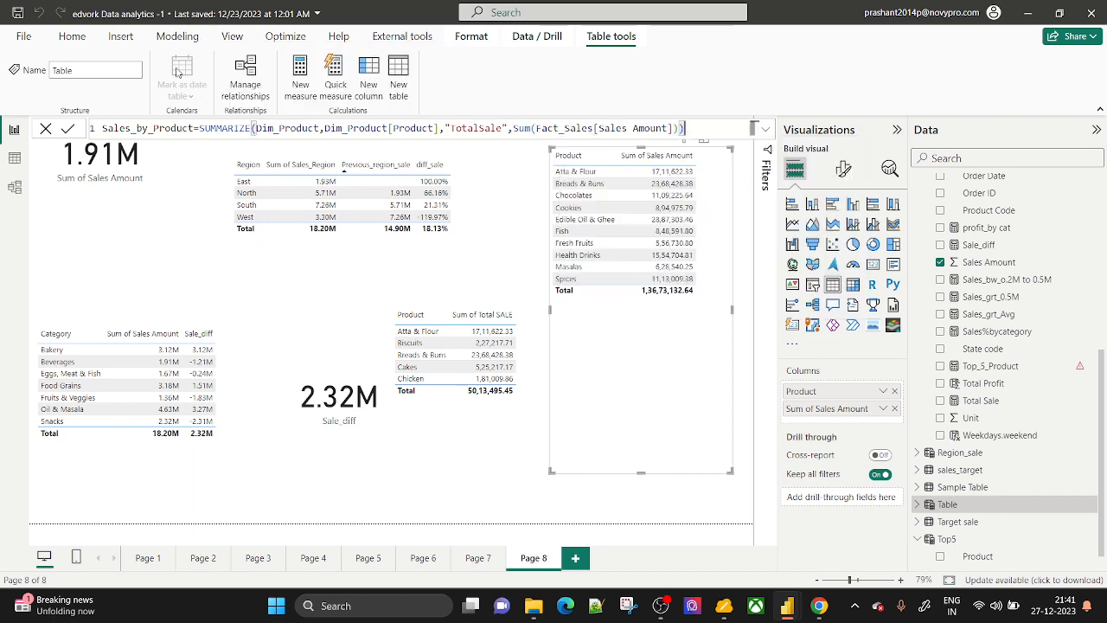
pyautogui.press('Return')
pyautogui.click(15, 159)
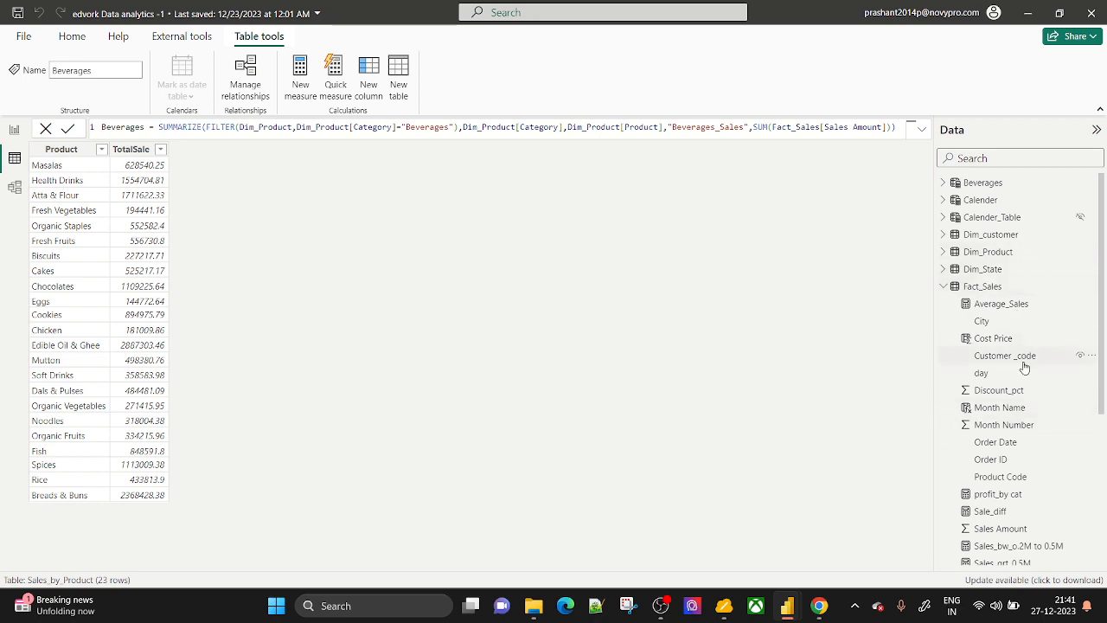
pyautogui.scroll(-5, 1023, 363)
pyautogui.click(997, 506)
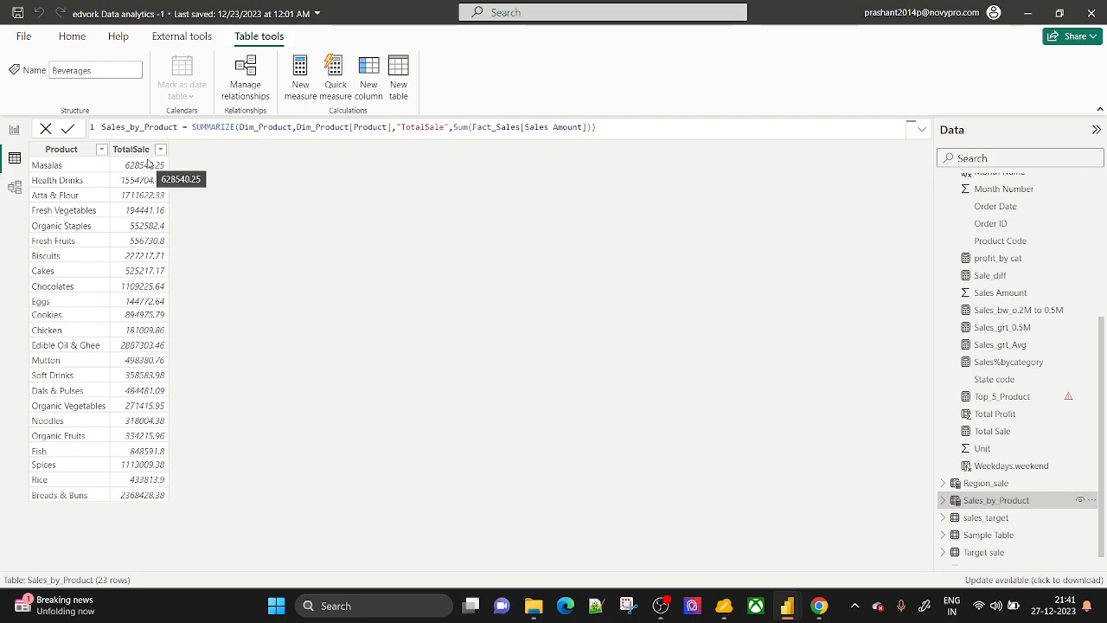
pyautogui.click(18, 129)
pyautogui.click(942, 538)
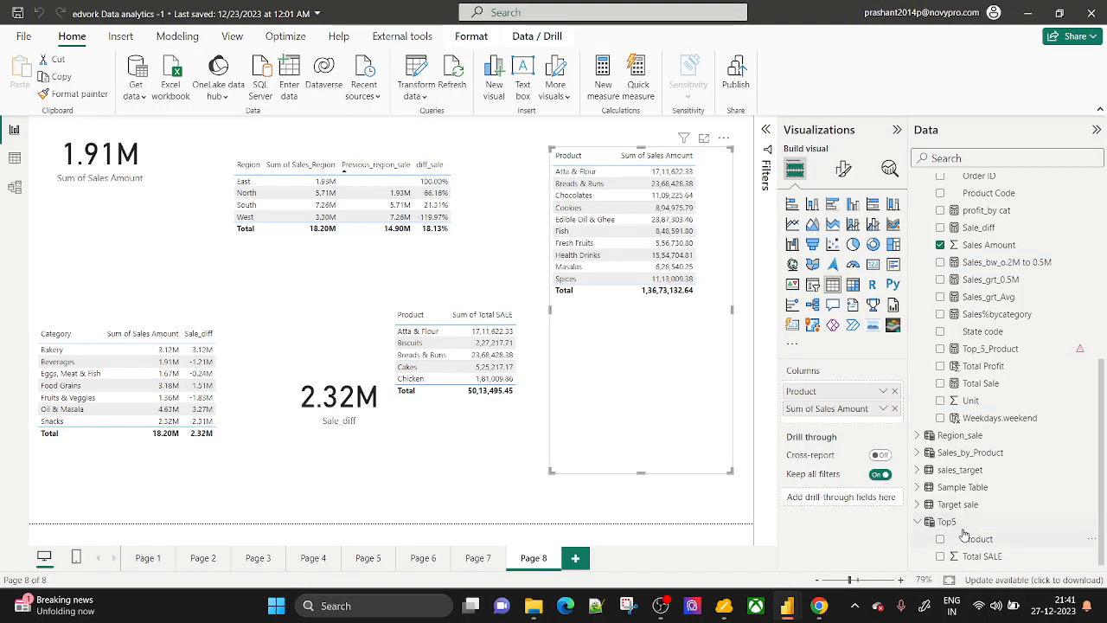
# Collapse the Top5 fields and add a new calculated table, leaving 'Table =' awaiting a formula.
pyautogui.click(918, 523)
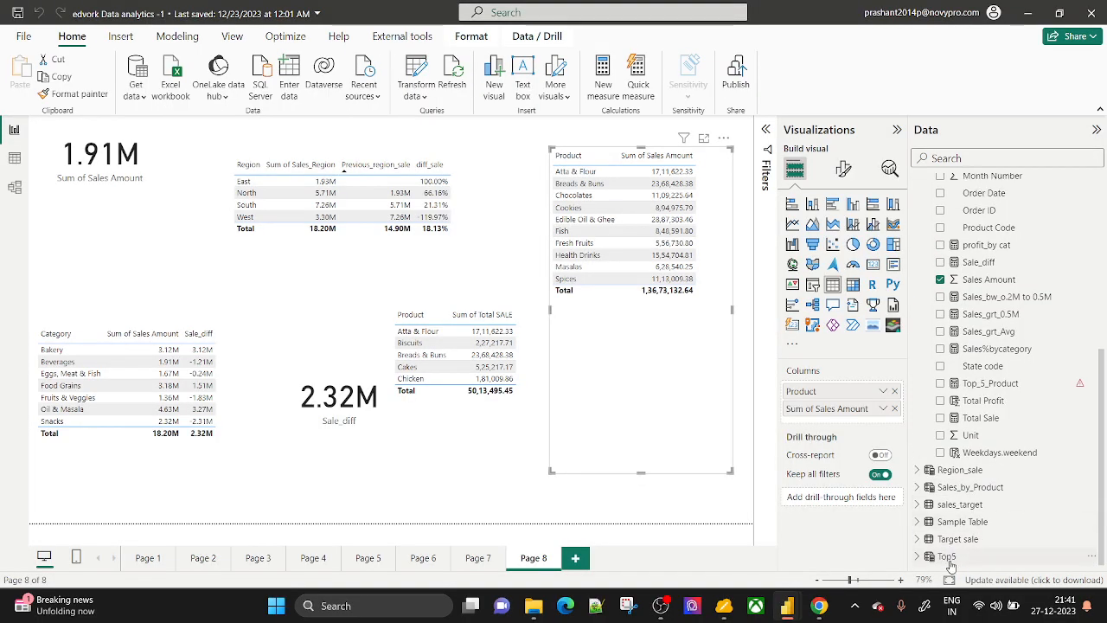
pyautogui.rightClick(951, 560)
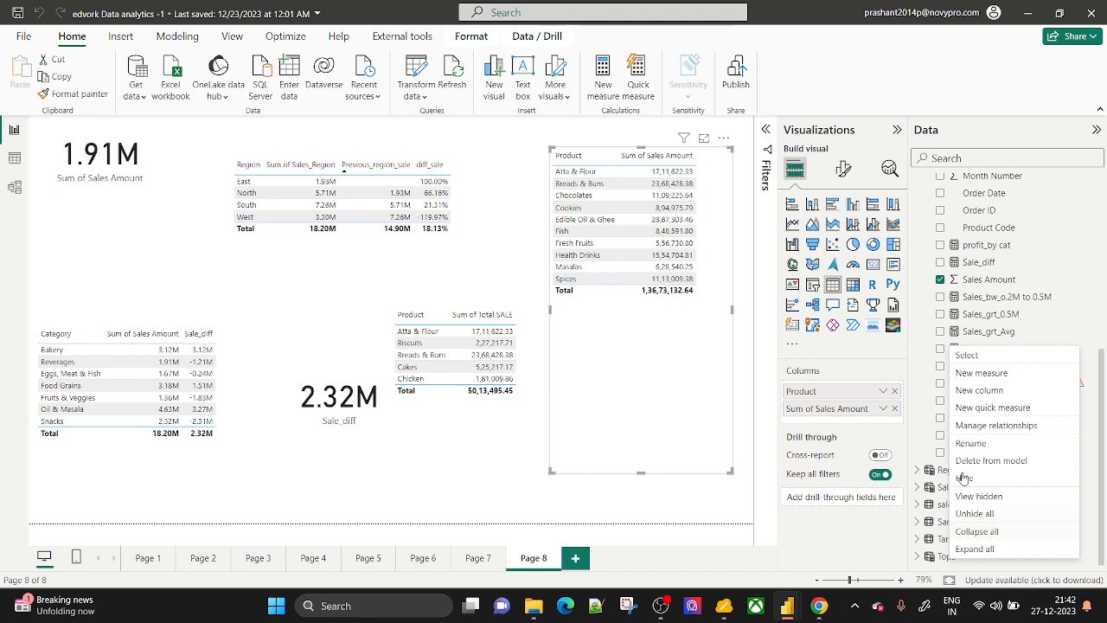
pyautogui.click(409, 489)
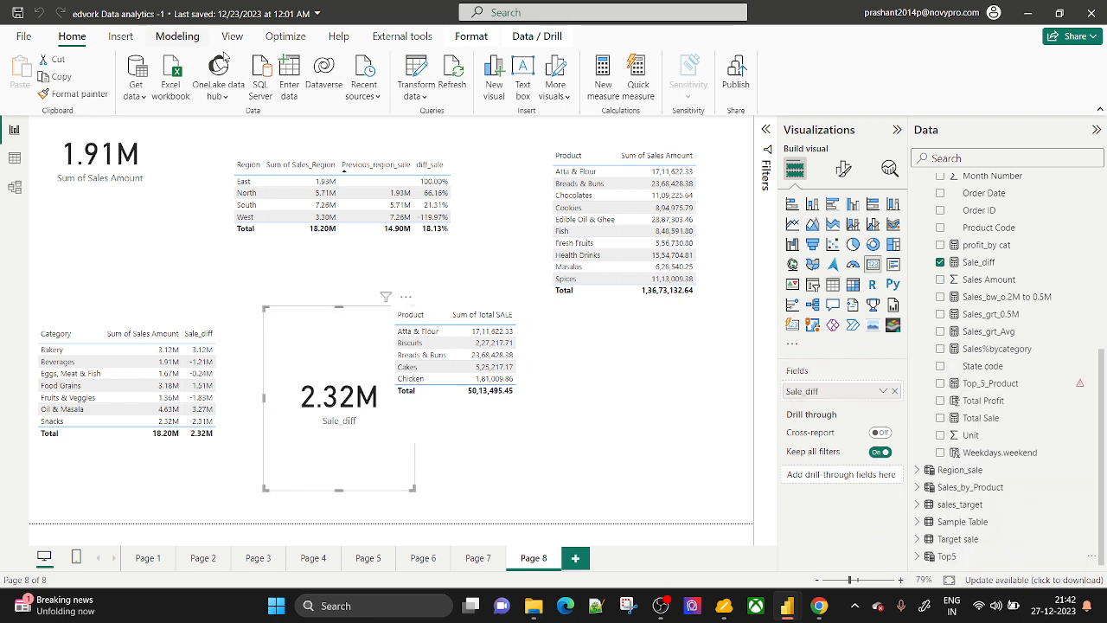
pyautogui.click(177, 37)
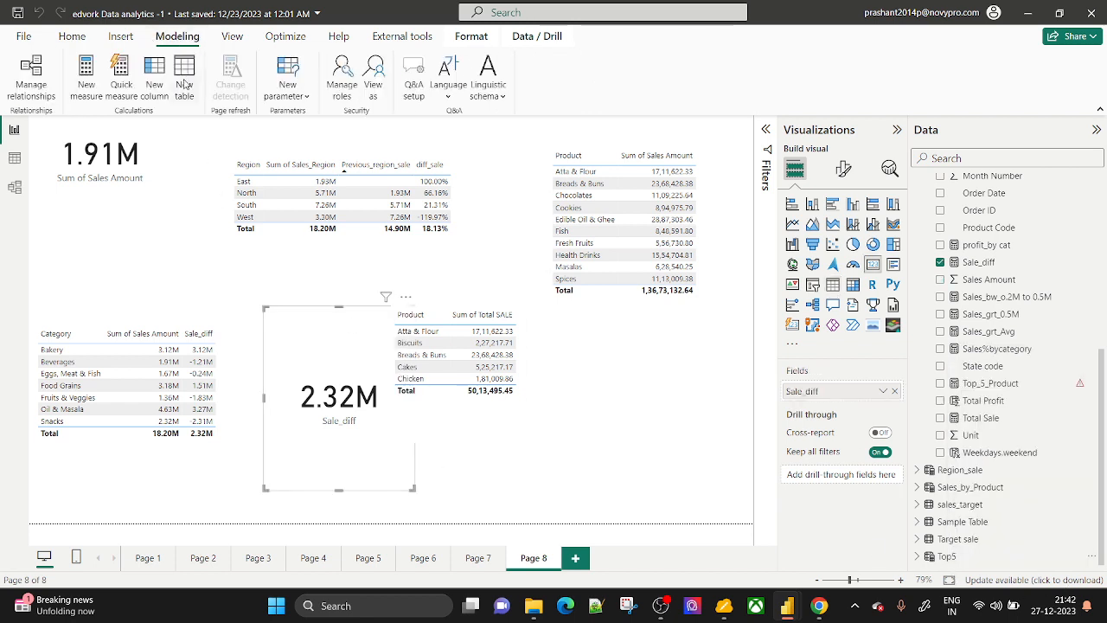
pyautogui.click(185, 76)
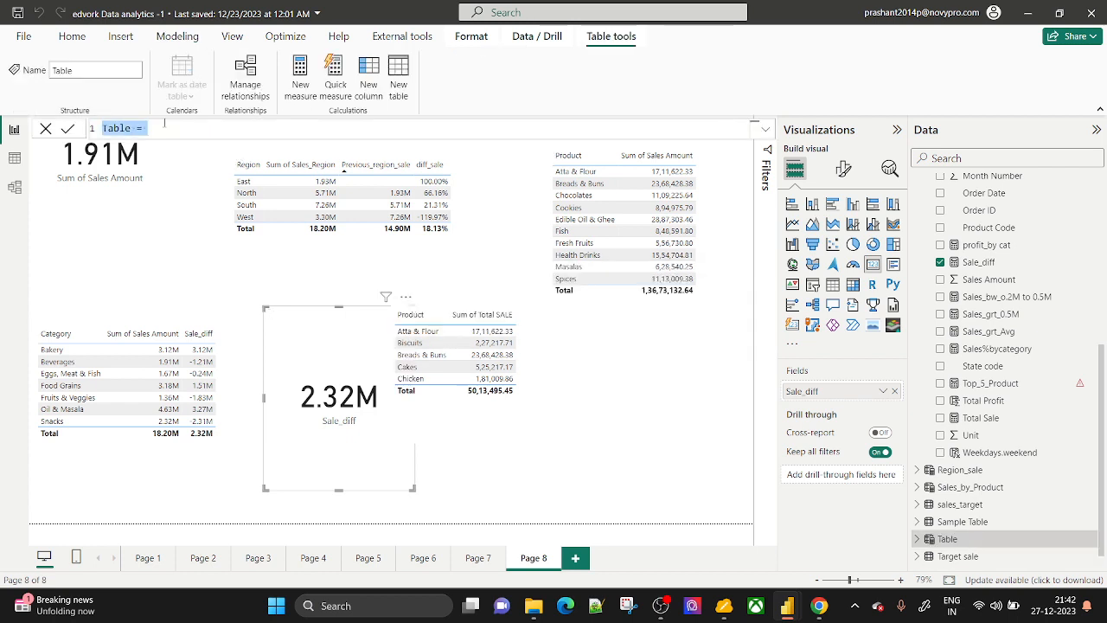
# Name the table TOP 10 and begin TOPN(10, Sales_by_Product, ...).
pyautogui.press('BackSpace')
pyautogui.write('TO')
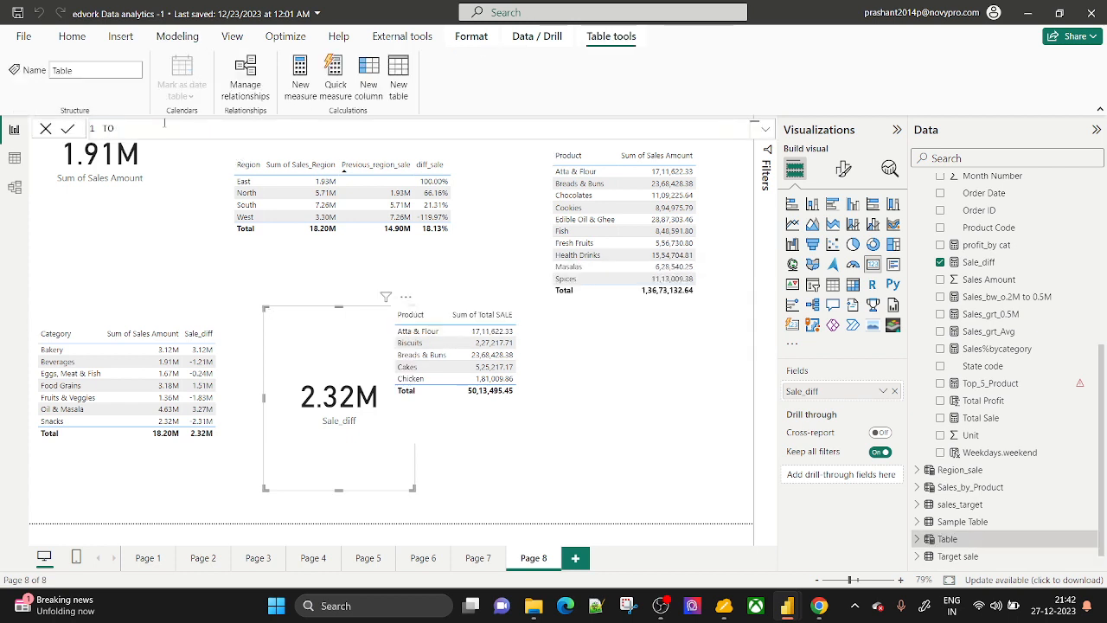
pyautogui.write('P')
pyautogui.write(' 1')
pyautogui.write('10')
pyautogui.write('=TOP')
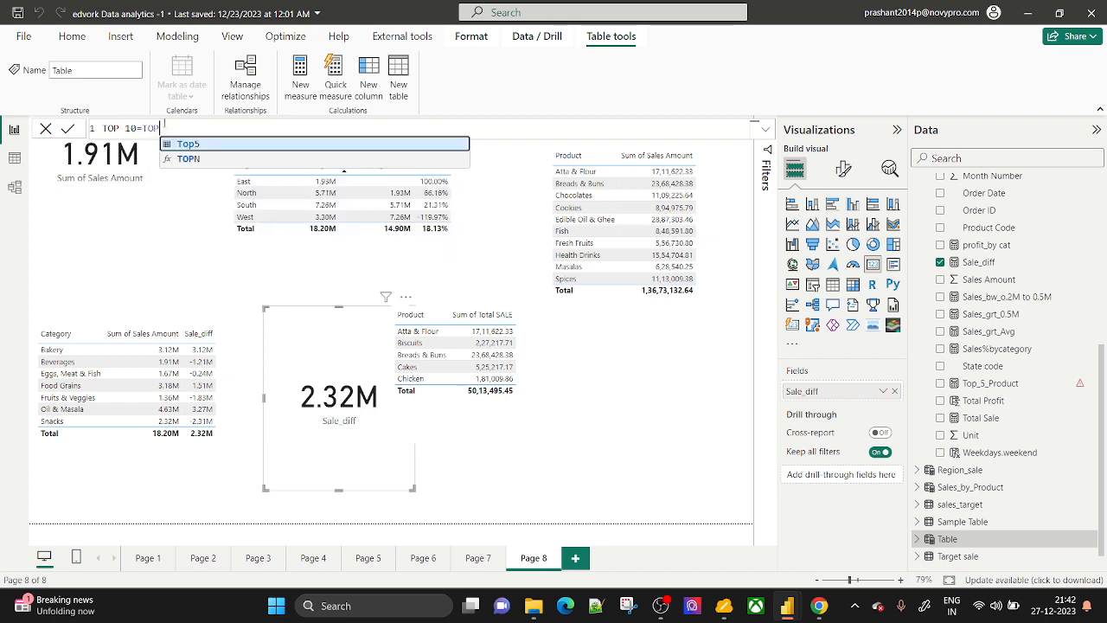
pyautogui.press('Down')
pyautogui.press('Tab')
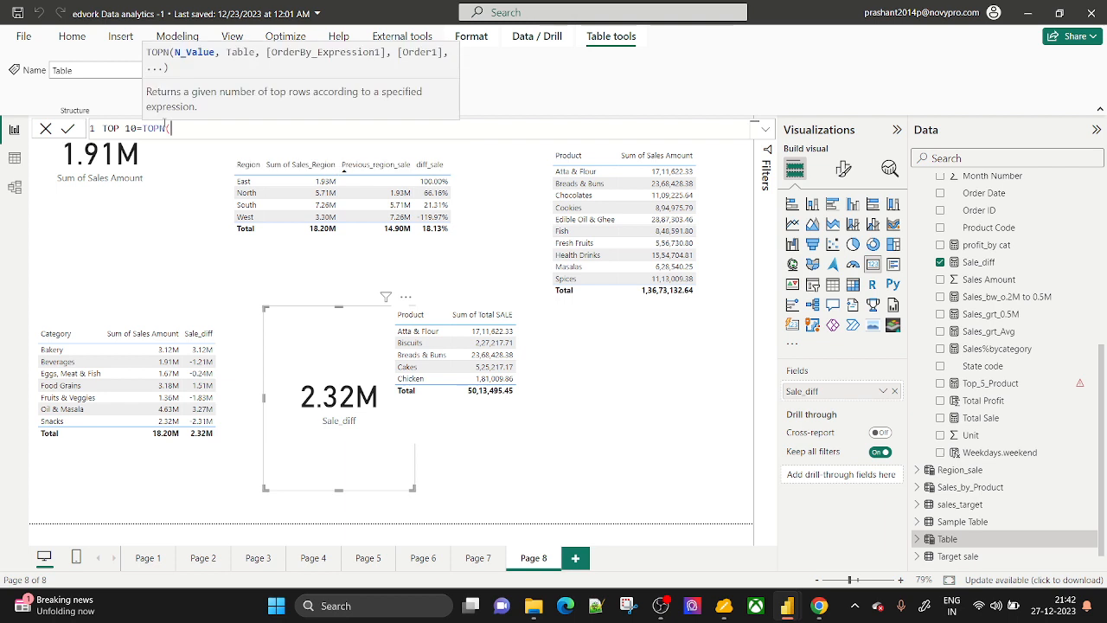
pyautogui.write('10,')
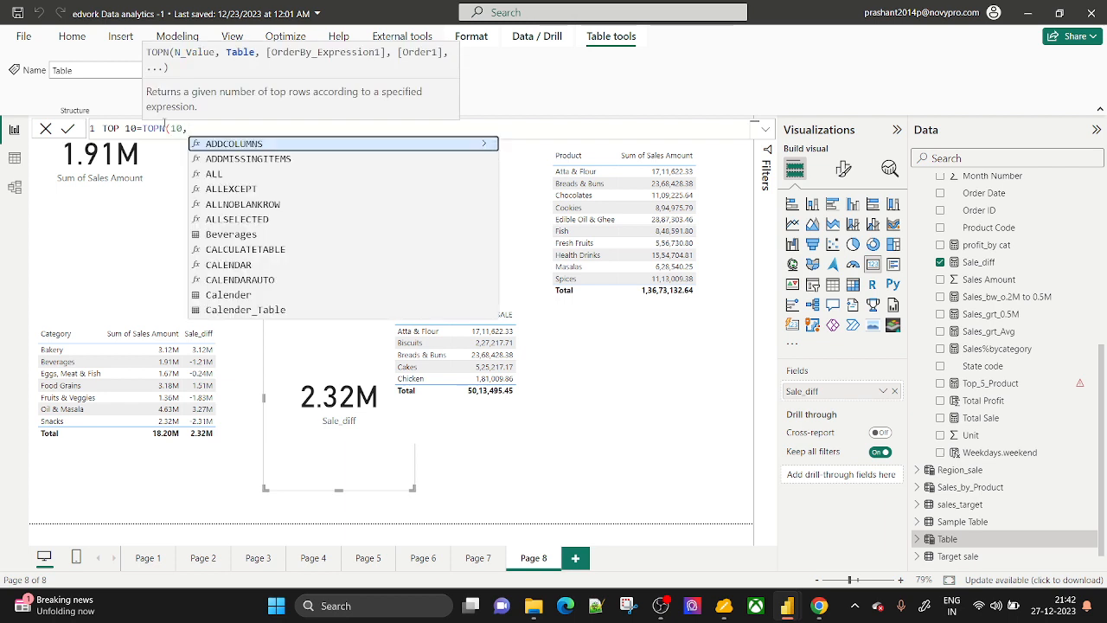
pyautogui.write('sale')
pyautogui.press('Tab')
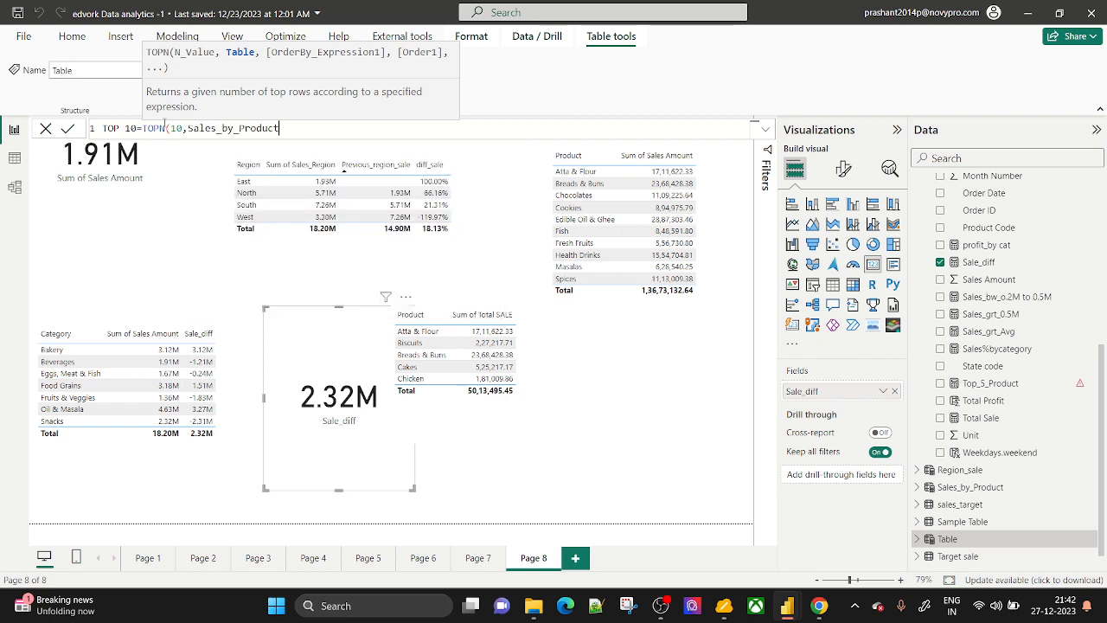
pyautogui.write(',')
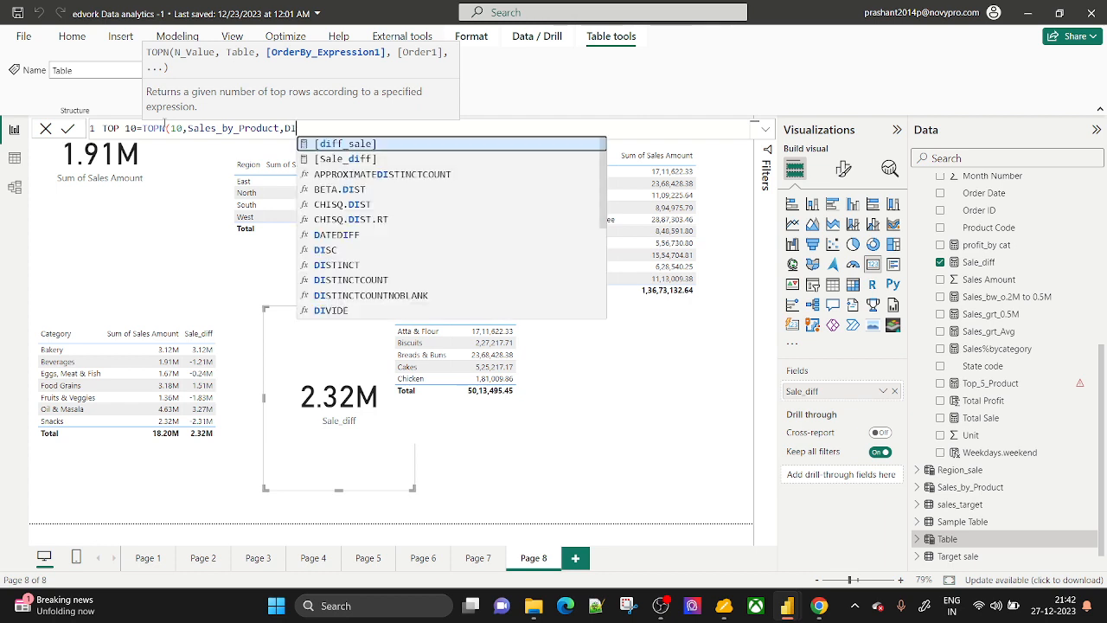
# Use Sales_by_Product[TotalSale] as the TOPN ordering column.
pyautogui.write('PRO')
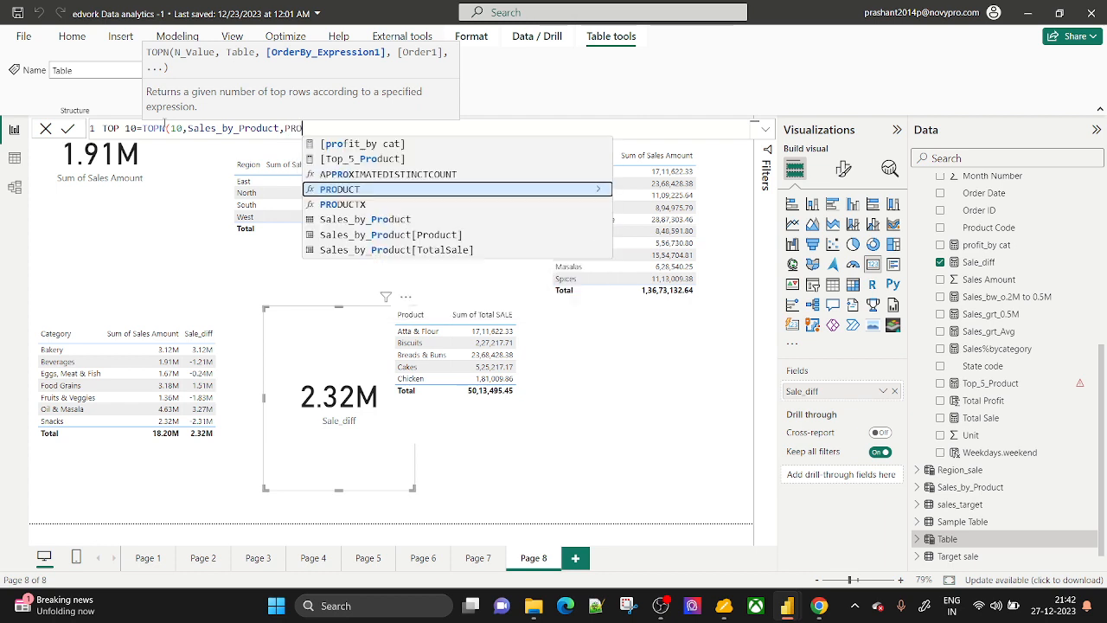
pyautogui.press('Down')
pyautogui.press('Down')
pyautogui.press('Down')
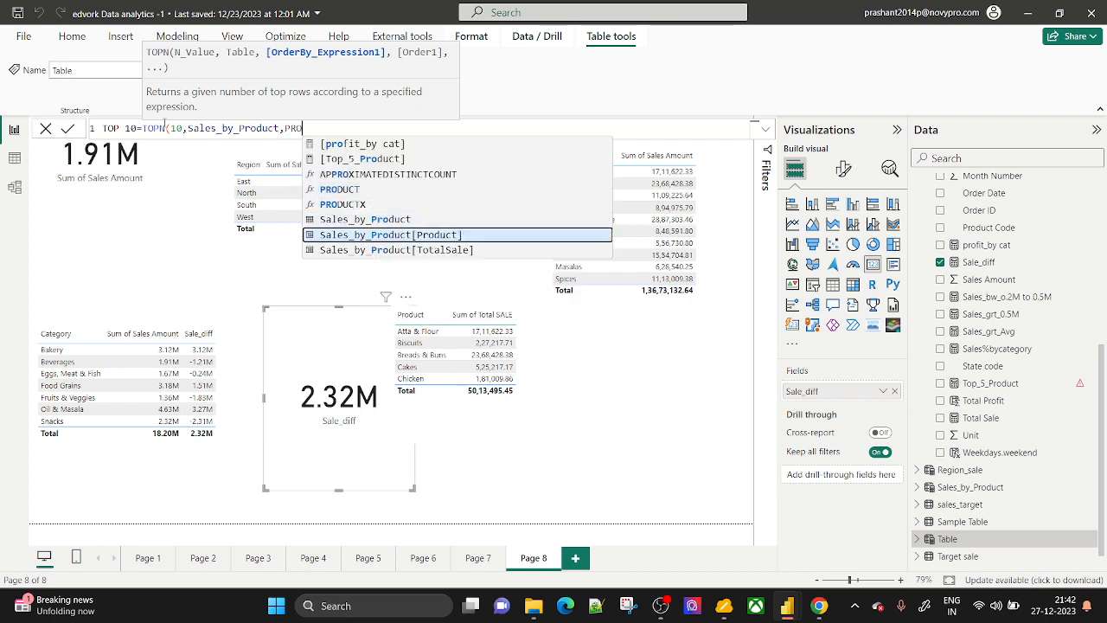
pyautogui.press('Down')
pyautogui.press('Up')
pyautogui.press('Down')
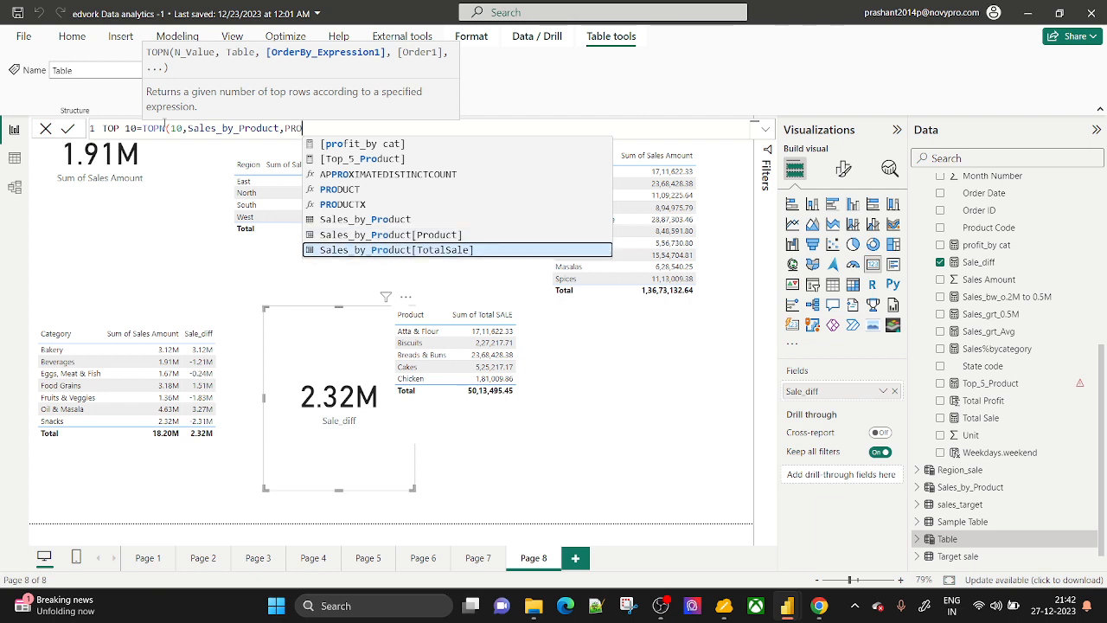
pyautogui.press('Tab')
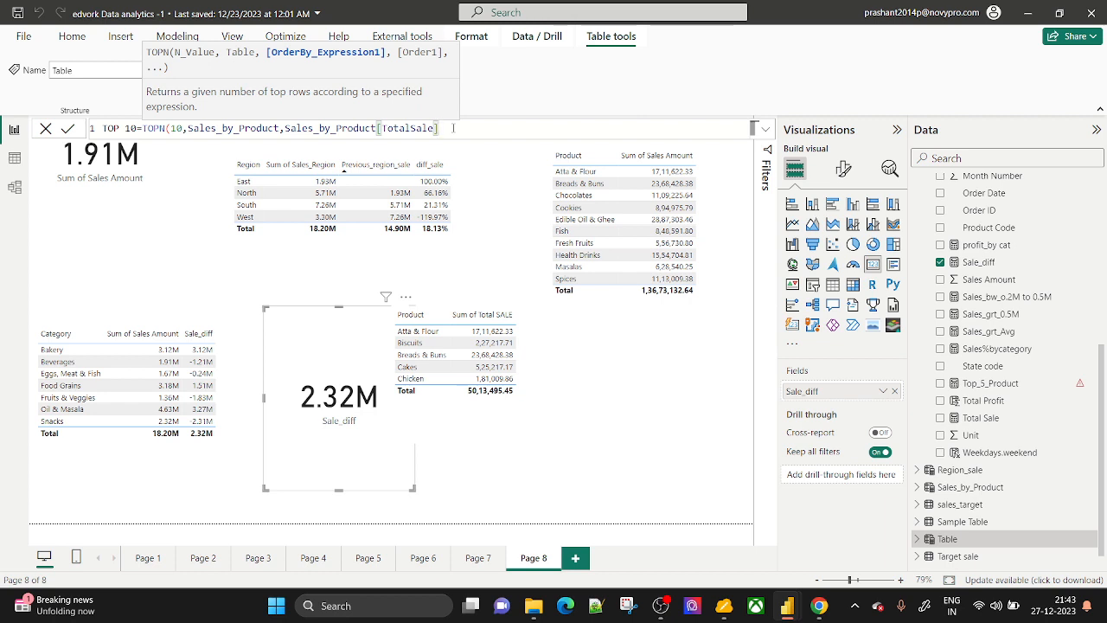
# Add ASC order and Sales_by_Product[TotalSale] as a second argument, then commit the TOP 10 formula.
pyautogui.write(',')
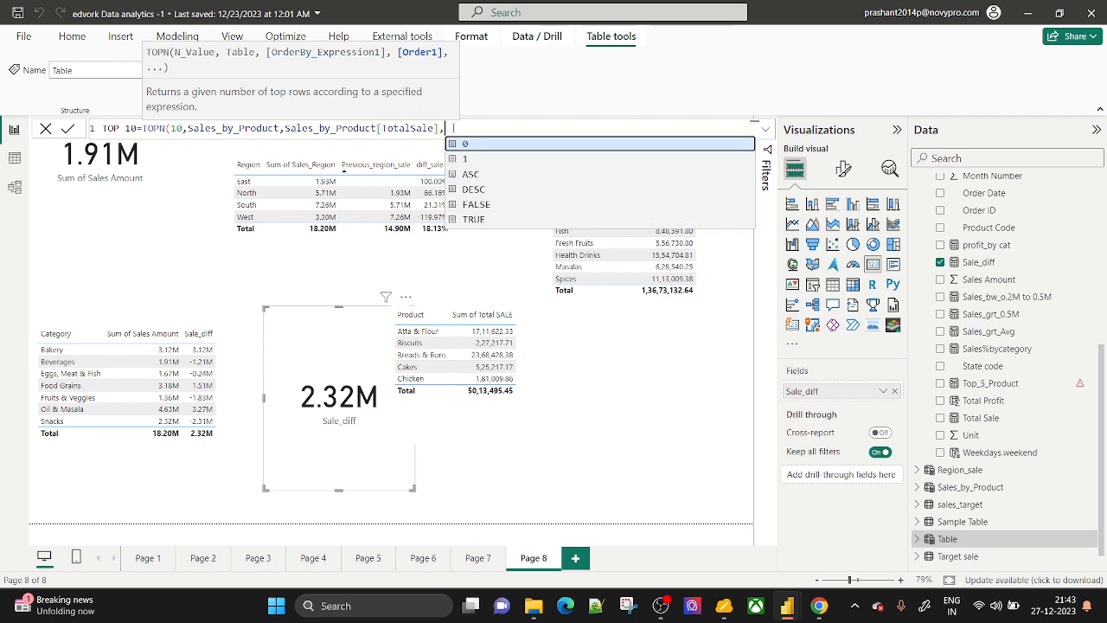
pyautogui.press('Down')
pyautogui.press('Down')
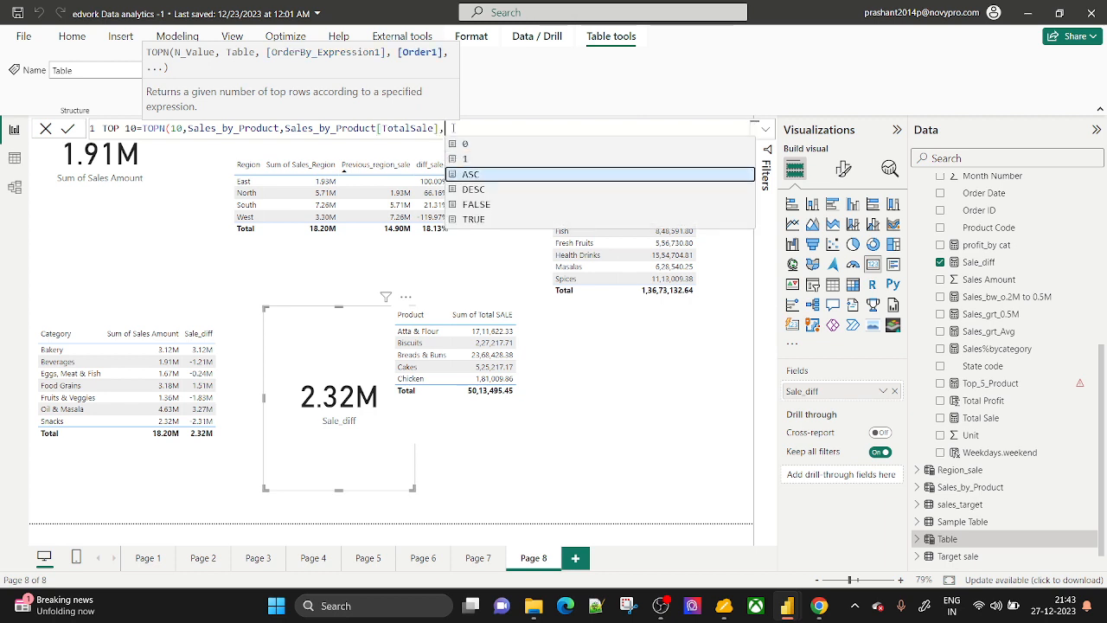
pyautogui.press('Tab')
pyautogui.write(',')
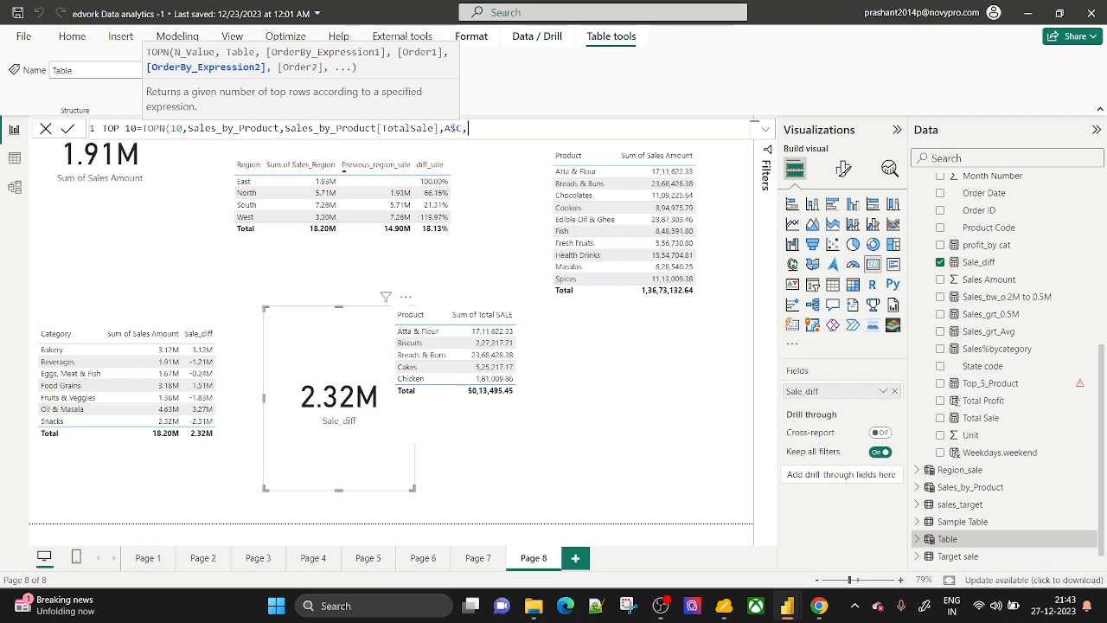
pyautogui.write('TO')
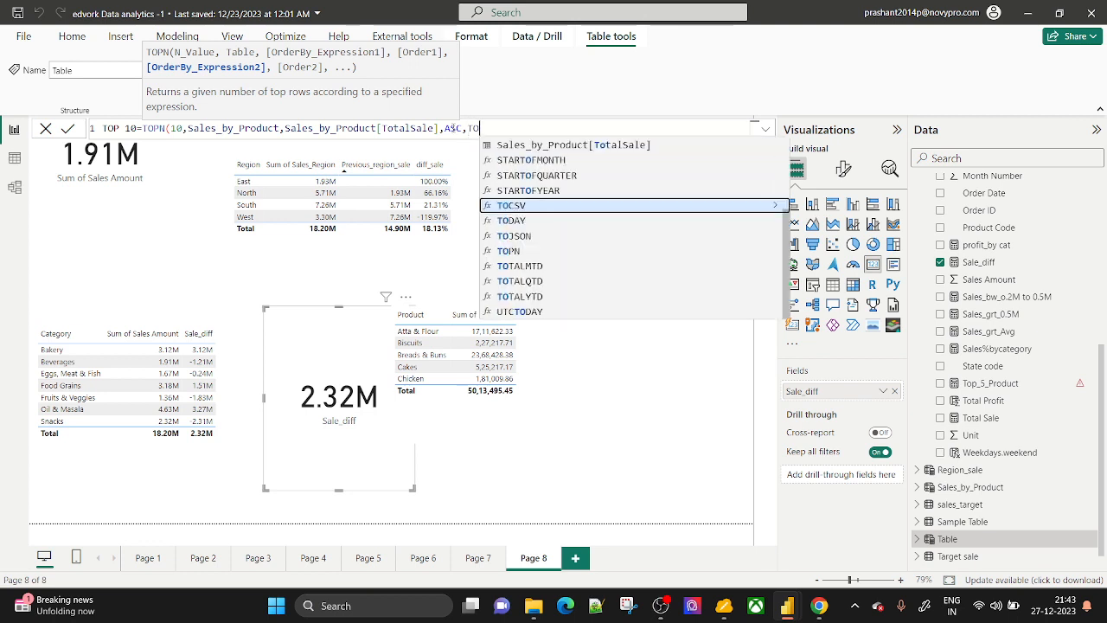
pyautogui.press('Up')
pyautogui.press('Up')
pyautogui.press('Up')
pyautogui.press('Up')
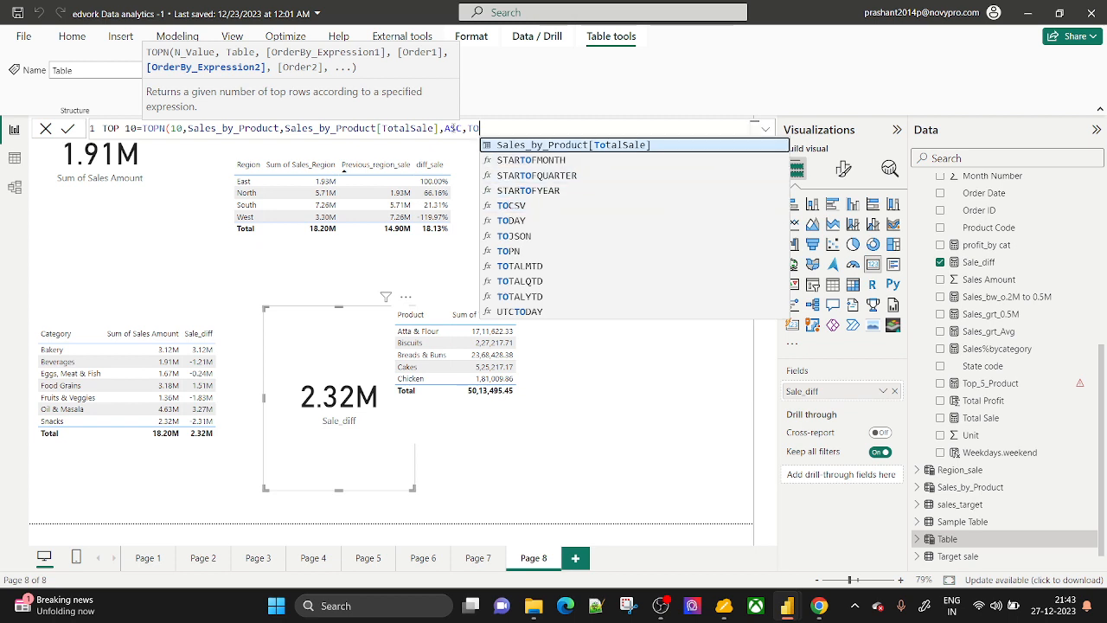
pyautogui.press('Tab')
pyautogui.write(')')
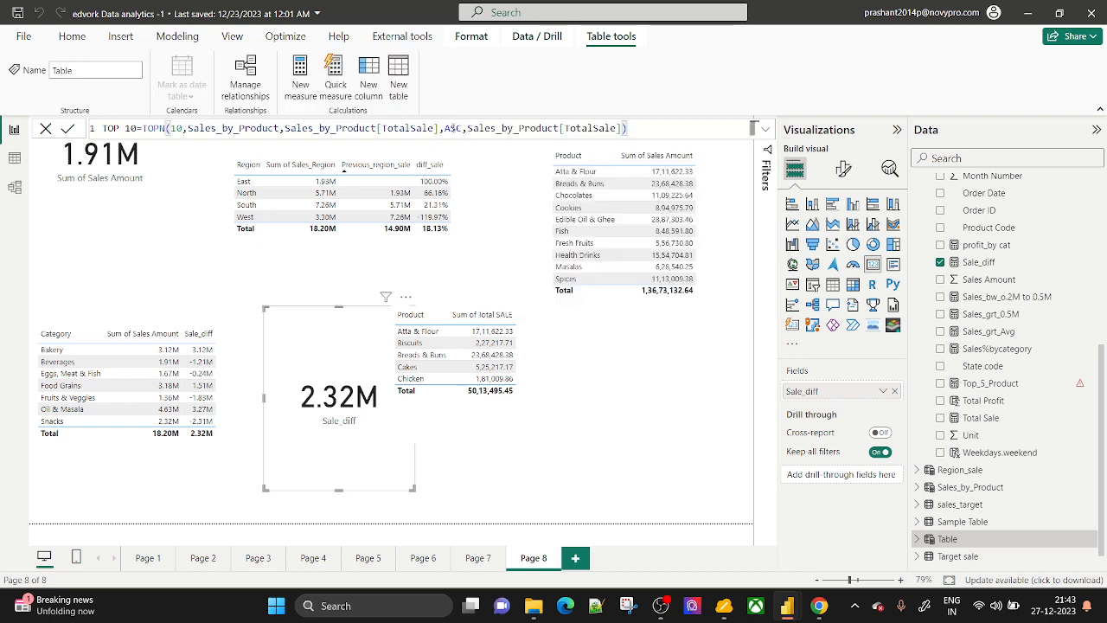
pyautogui.press('Return')
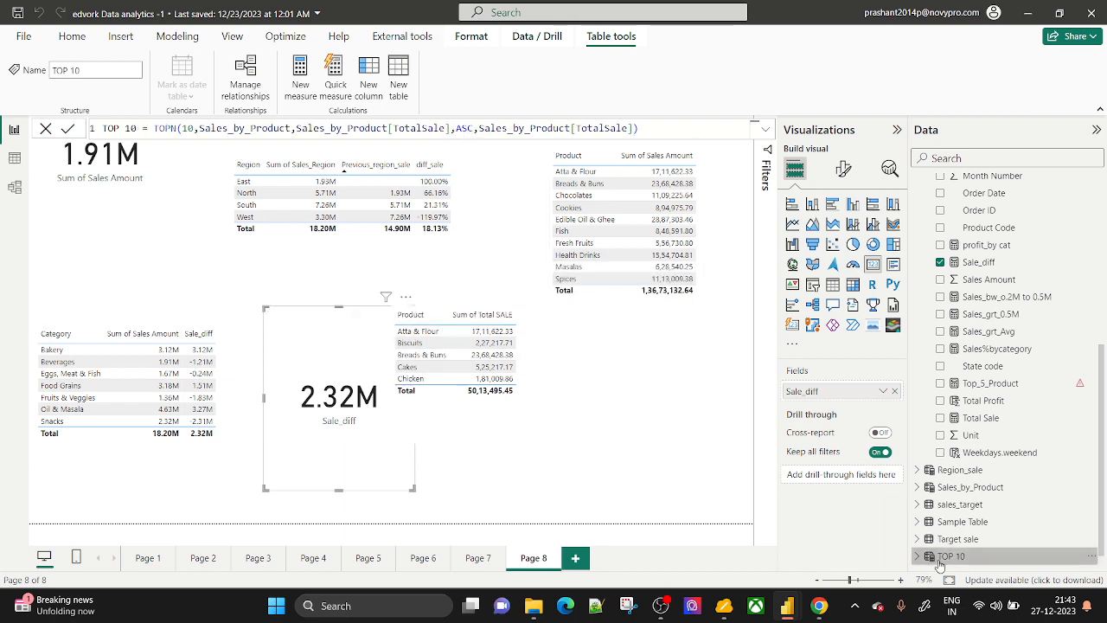
pyautogui.click(14, 159)
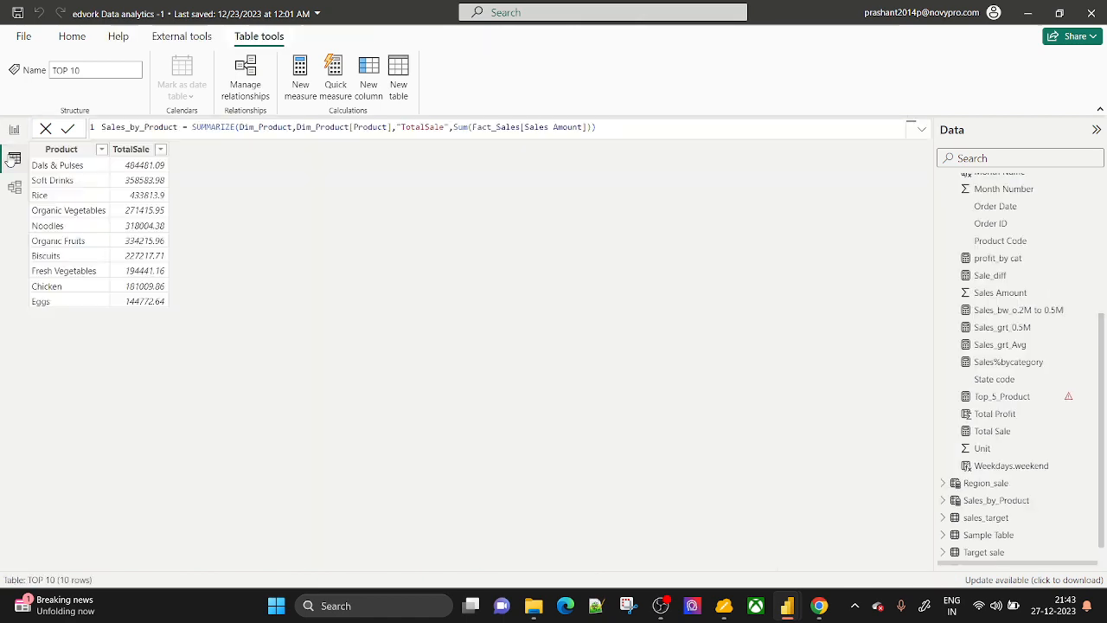
pyautogui.scroll(-1, 990, 518)
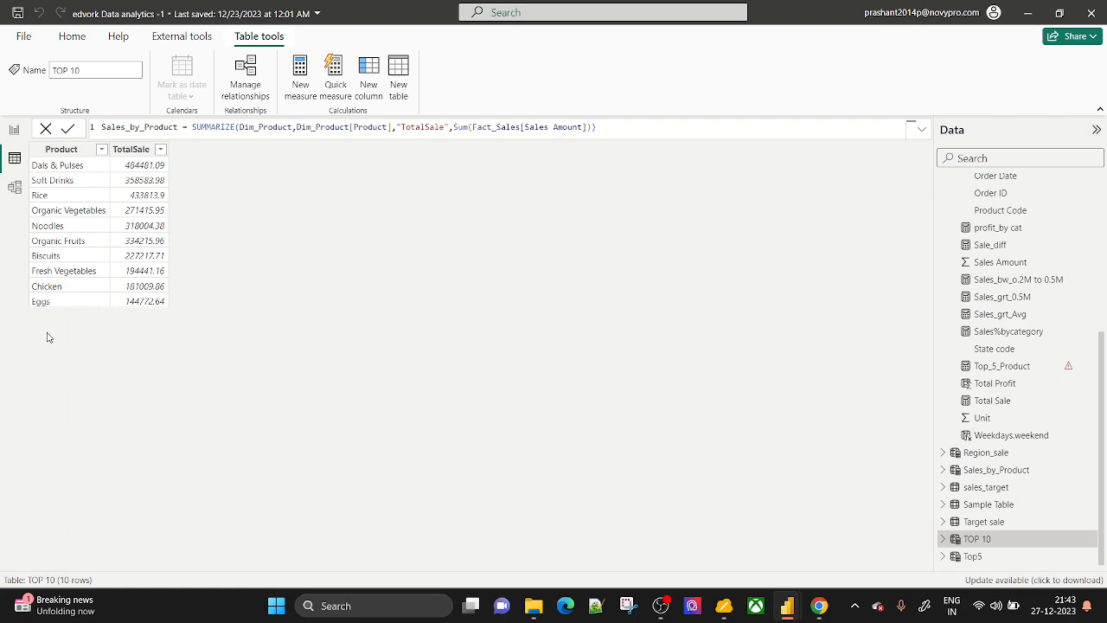
pyautogui.click(15, 129)
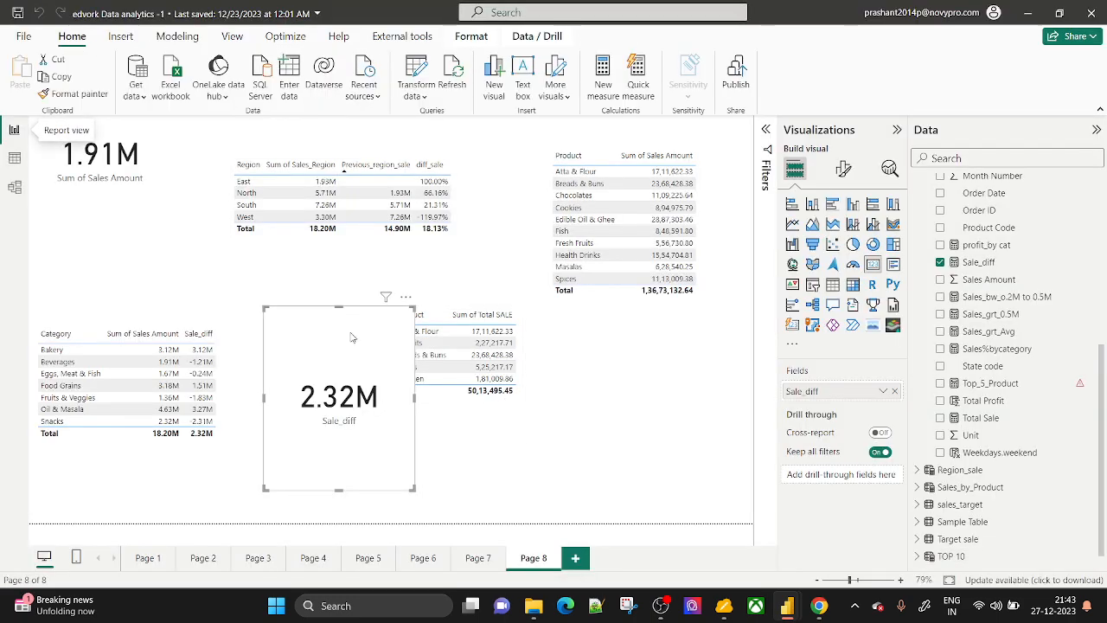
# Replace the middle visual's fields with TOP 10's Product and TotalSale.
pyautogui.click(587, 370)
pyautogui.click(519, 422)
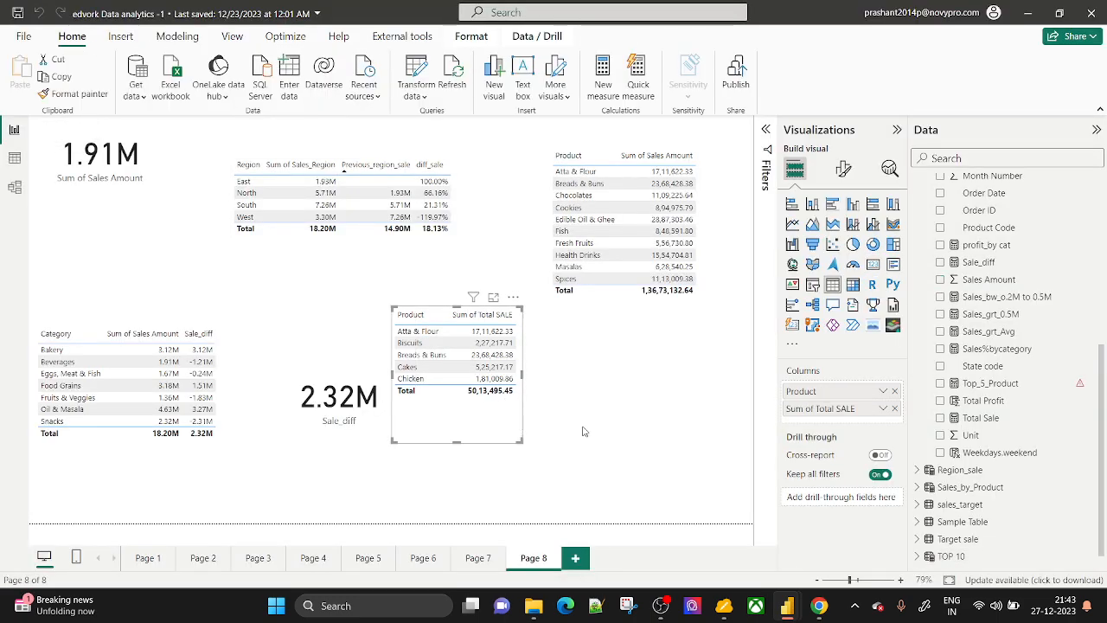
pyautogui.click(894, 391)
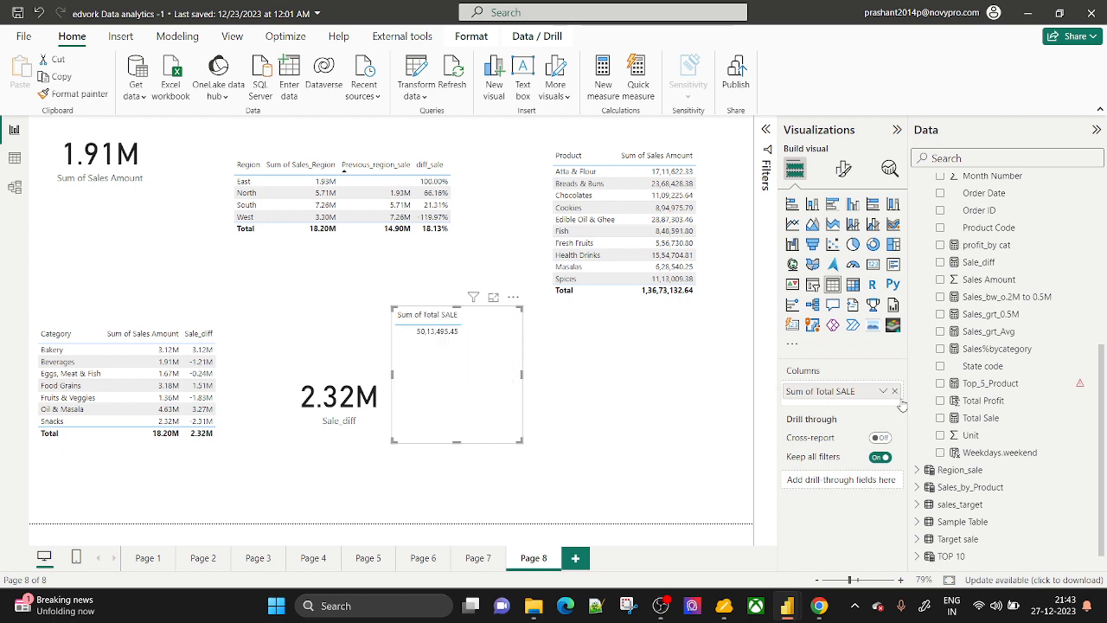
pyautogui.click(894, 391)
pyautogui.scroll(-1, 937, 537)
pyautogui.click(917, 540)
pyautogui.scroll(-1, 987, 545)
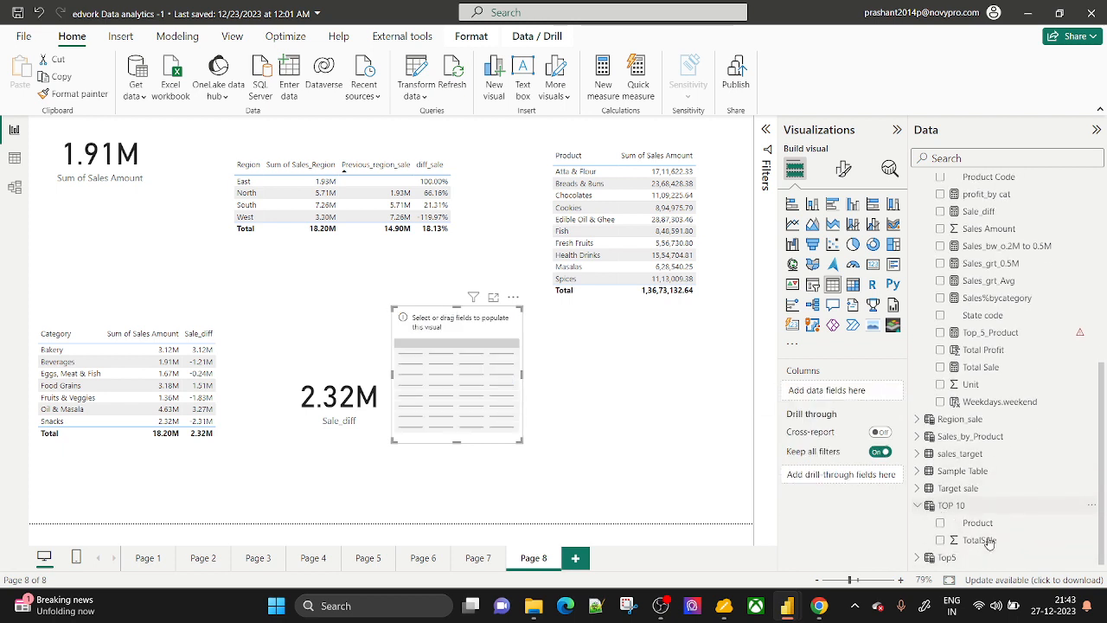
pyautogui.moveTo(977, 523); pyautogui.dragTo(830, 391)
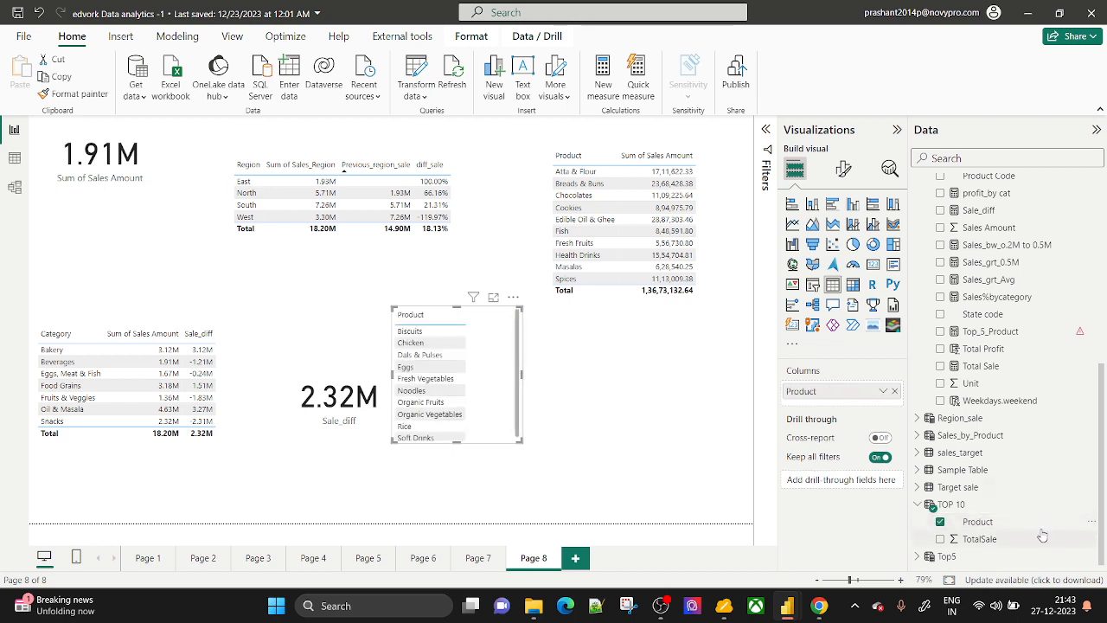
pyautogui.moveTo(986, 539); pyautogui.dragTo(832, 408)
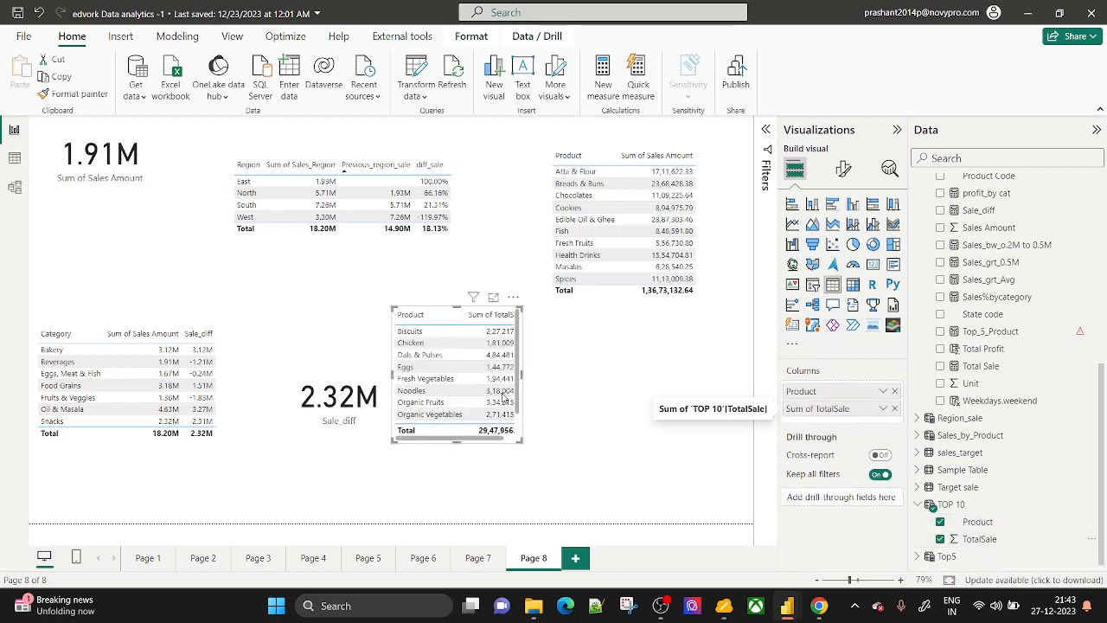
# Enlarge the table visual to show all ten rows and expand its specific-column formatting.
pyautogui.moveTo(522, 441); pyautogui.dragTo(595, 522)
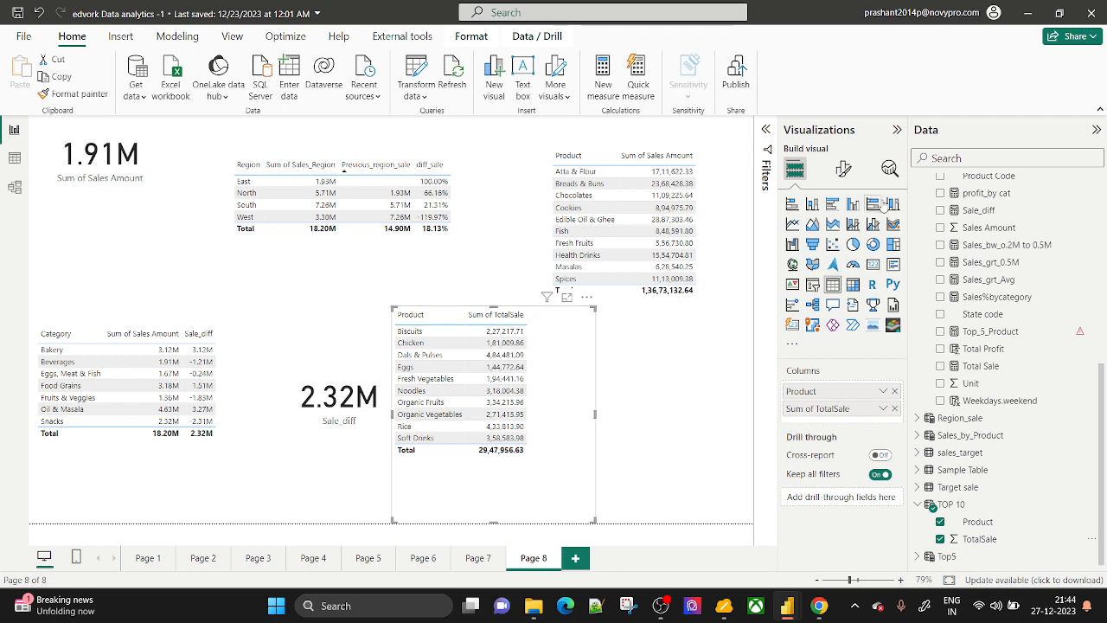
pyautogui.click(843, 169)
pyautogui.click(823, 416)
pyautogui.scroll(-1, 824, 495)
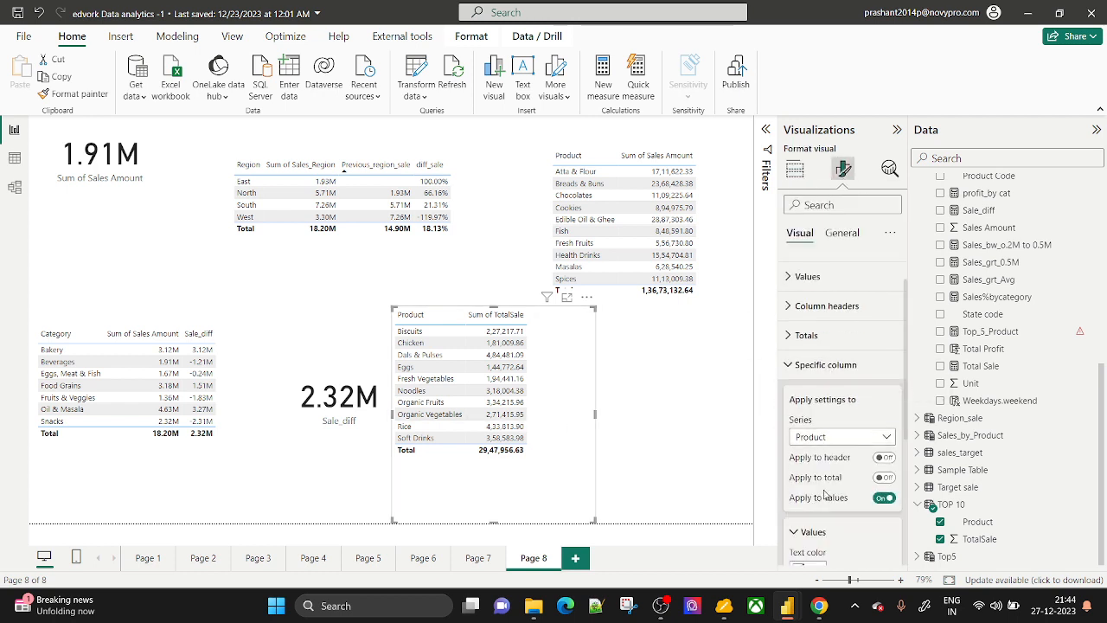
pyautogui.click(834, 350)
# Display the Sum of TotalSale column in Millions.
pyautogui.click(826, 389)
pyautogui.scroll(-3, 825, 435)
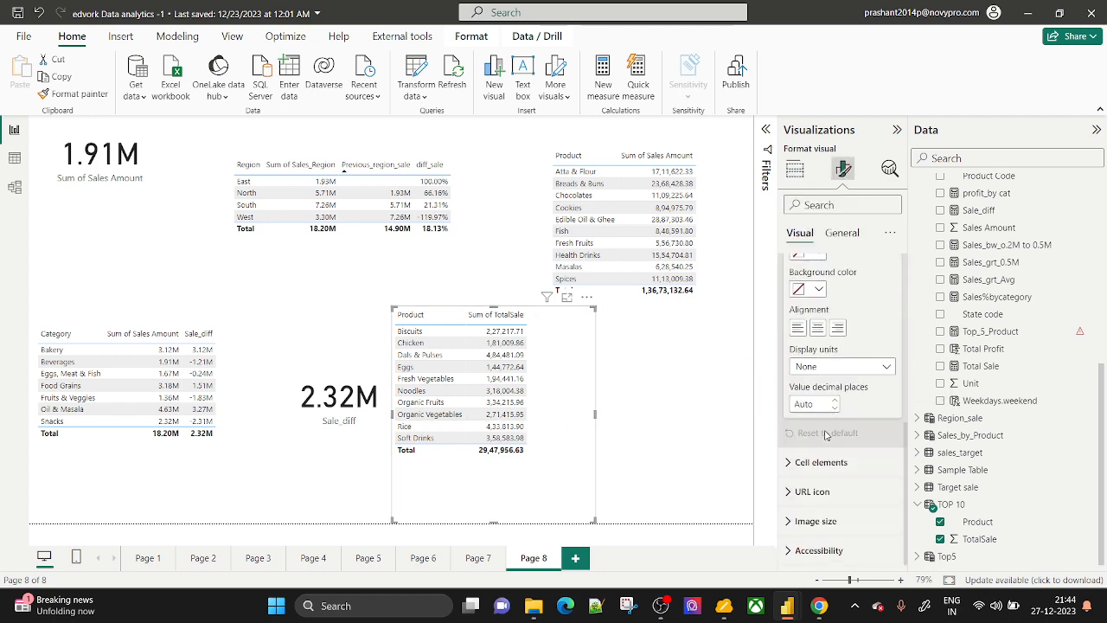
pyautogui.click(825, 367)
pyautogui.click(828, 420)
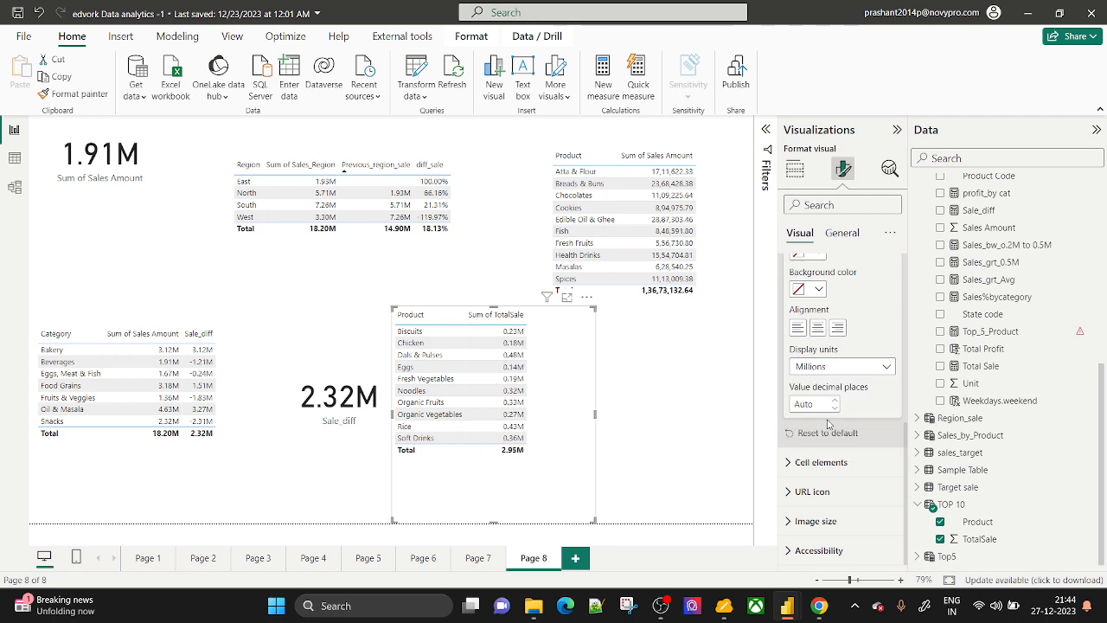
# Sort the visual by Sum of TotalSale ascending and shrink it to fit its rows and columns.
pyautogui.click(519, 315)
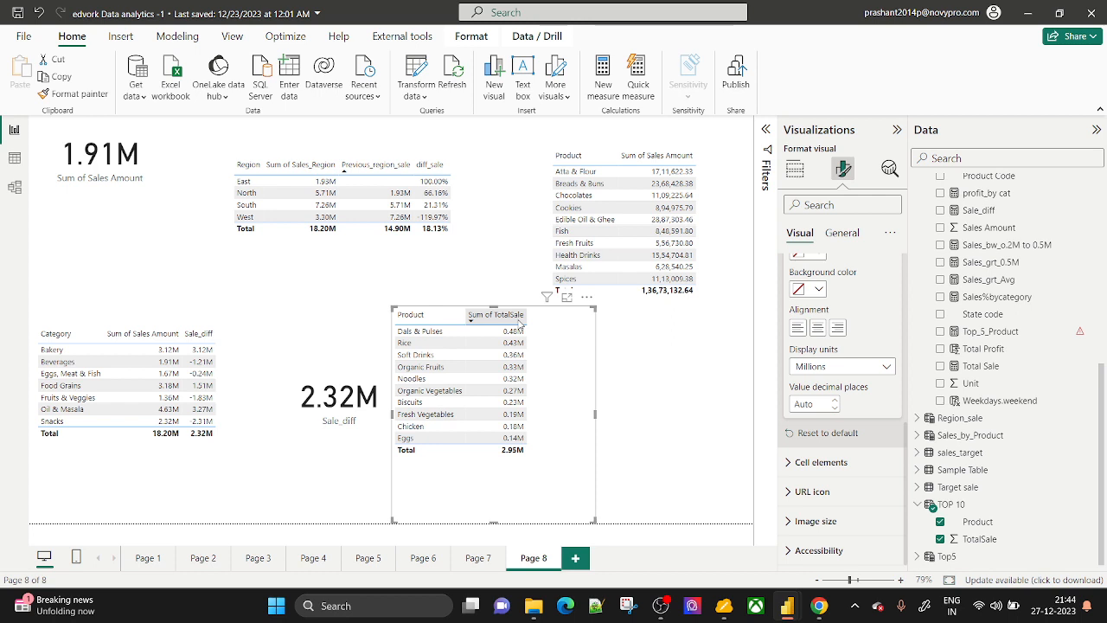
pyautogui.click(521, 321)
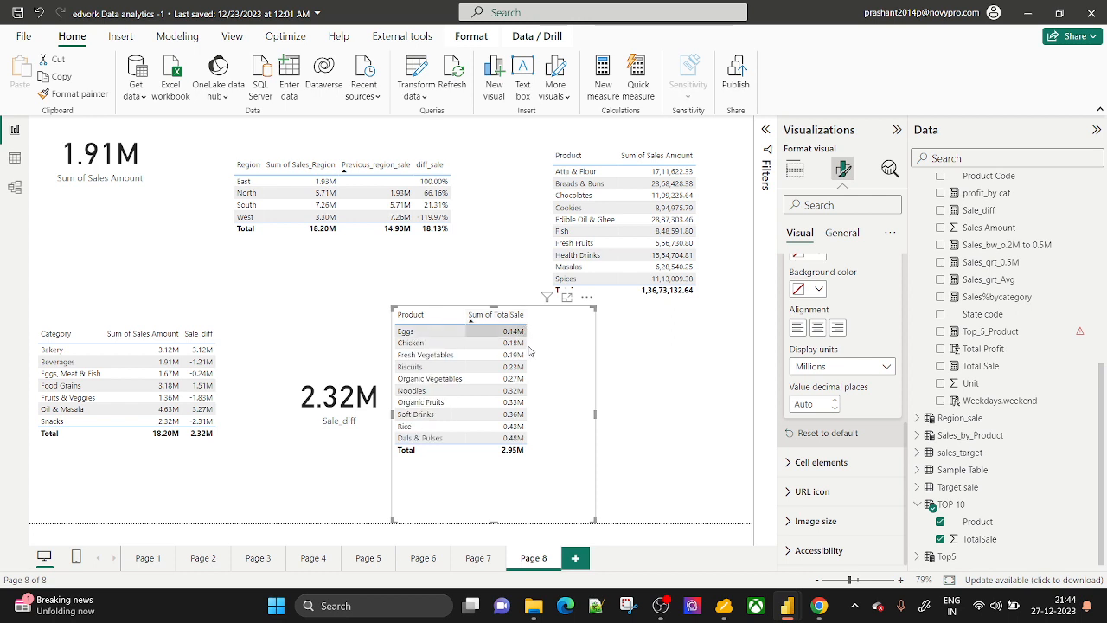
pyautogui.click(660, 425)
pyautogui.click(507, 515)
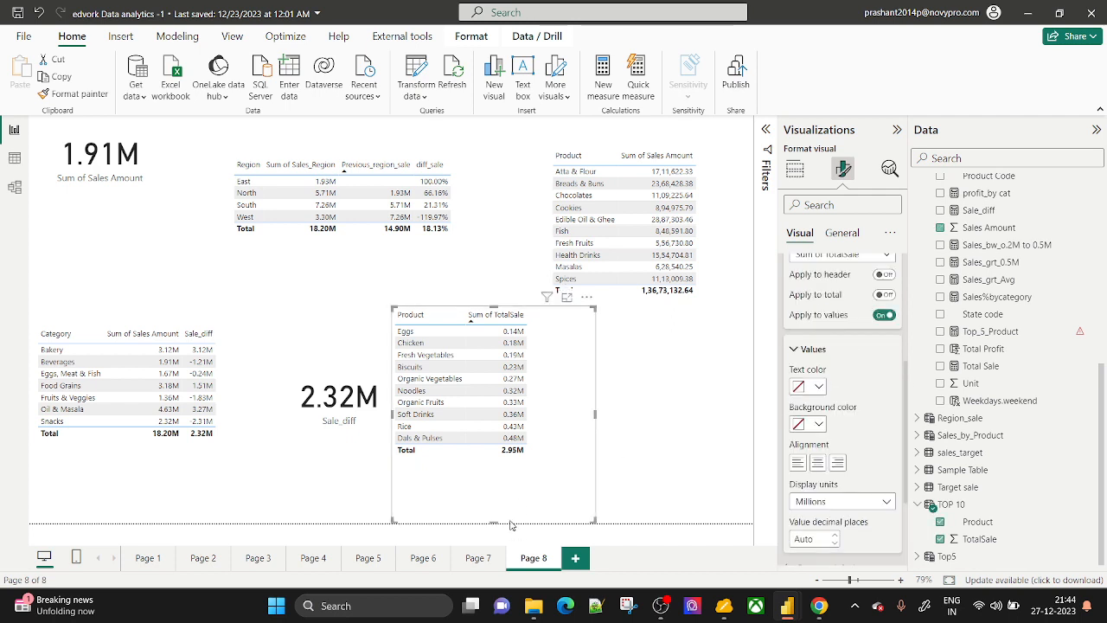
pyautogui.moveTo(493, 521); pyautogui.dragTo(493, 472)
pyautogui.moveTo(594, 389); pyautogui.dragTo(548, 389)
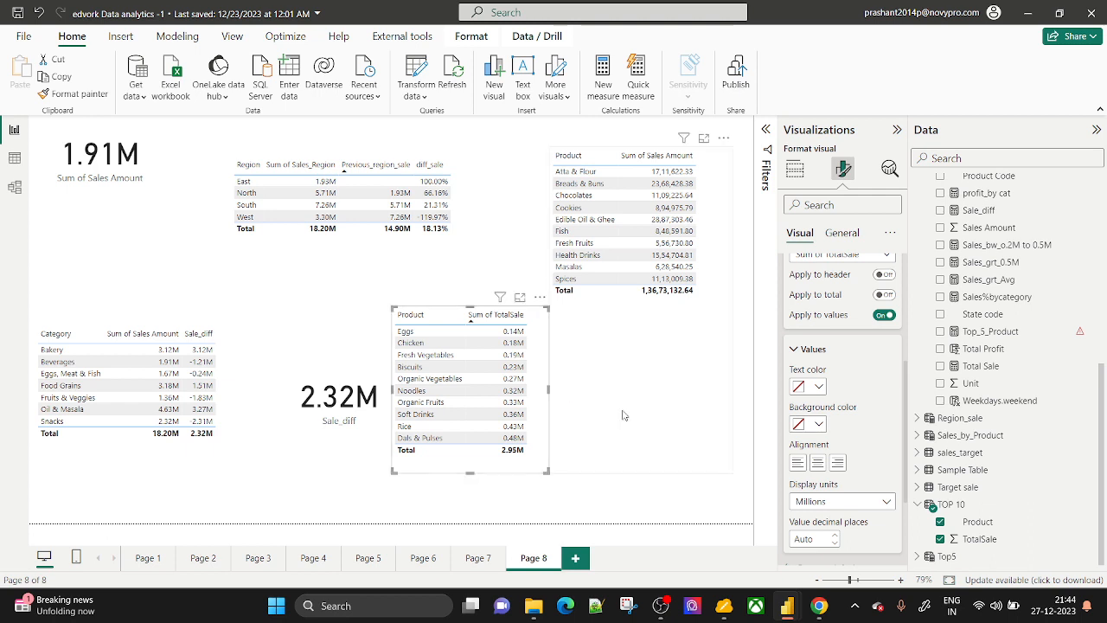
pyautogui.click(951, 504)
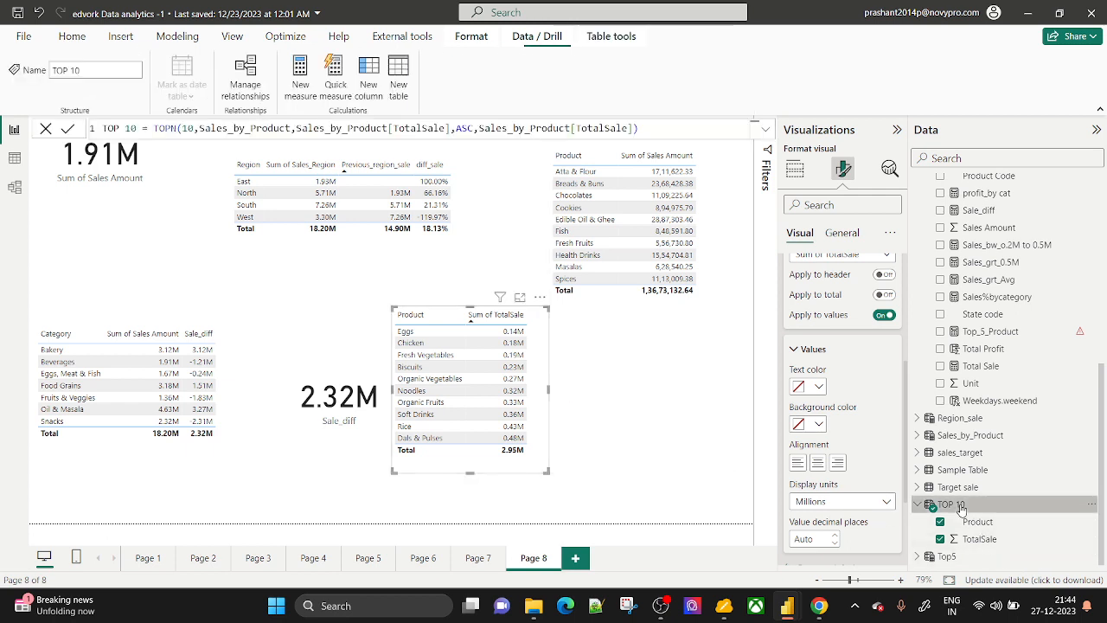
# Change TOP 10's TOPN to order by Sales_by_Product[Product] and replace ASC with DESC.
pyautogui.click(450, 128)
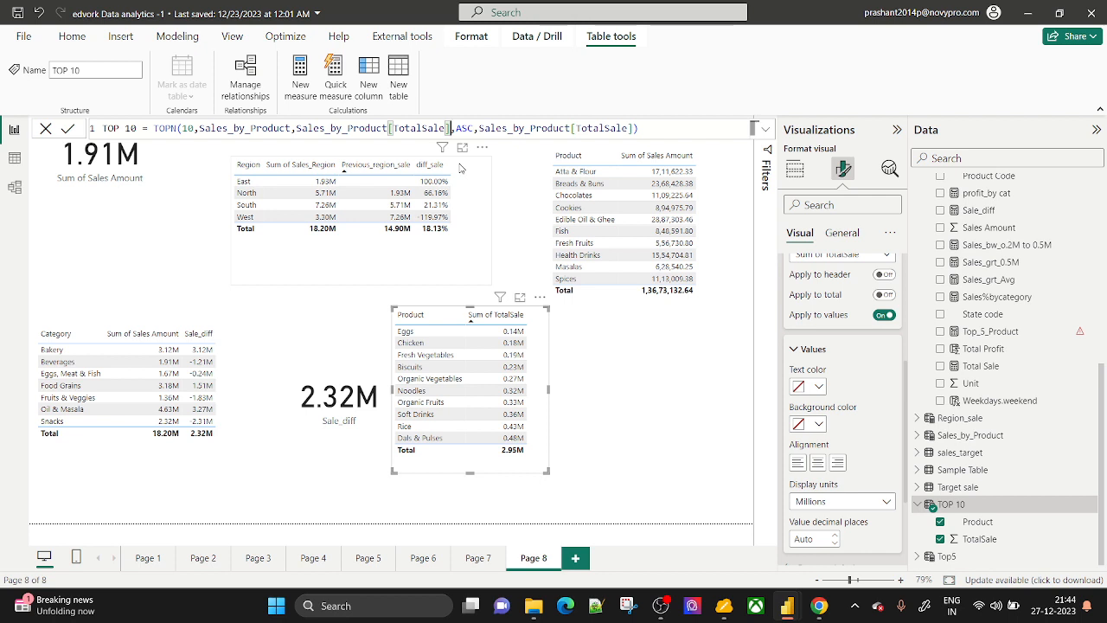
pyautogui.press('BackSpace')
pyautogui.press('BackSpace')
pyautogui.press('BackSpace')
pyautogui.press('BackSpace')
pyautogui.press('BackSpace')
pyautogui.press('BackSpace')
pyautogui.press('BackSpace')
pyautogui.press('BackSpace')
pyautogui.press('BackSpace')
pyautogui.press('BackSpace')
pyautogui.press('BackSpace')
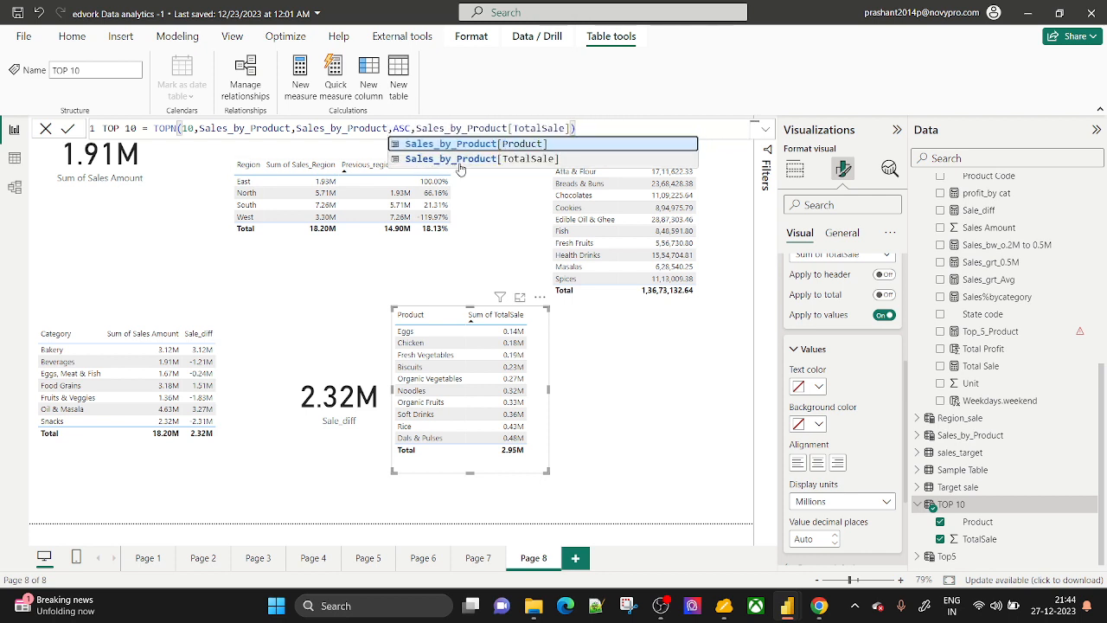
pyautogui.press('Tab')
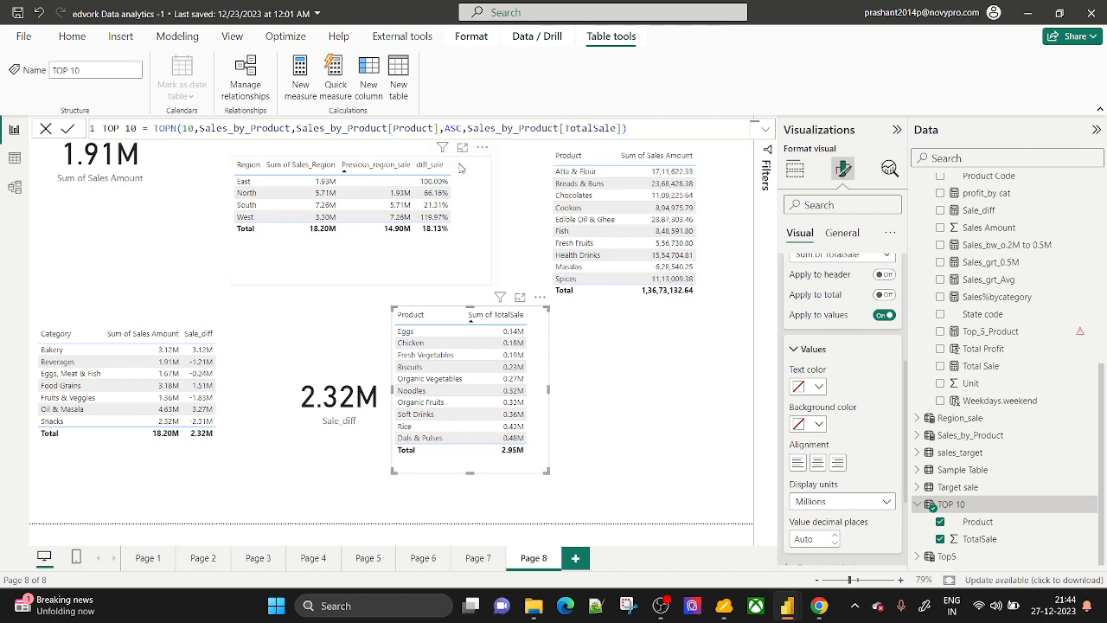
pyautogui.press('Return')
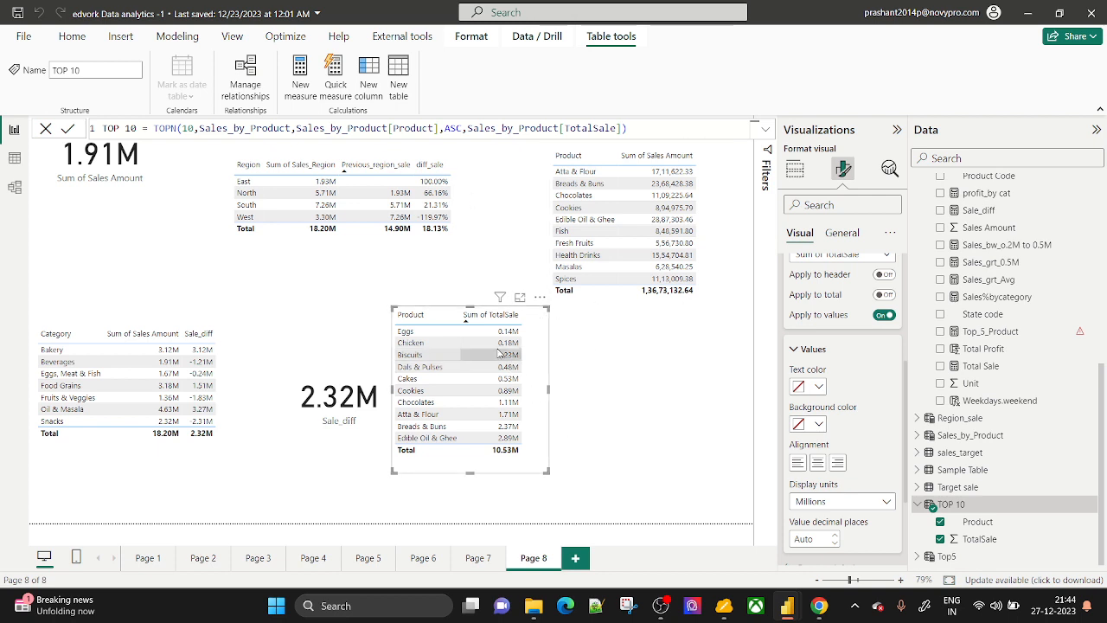
pyautogui.click(472, 316)
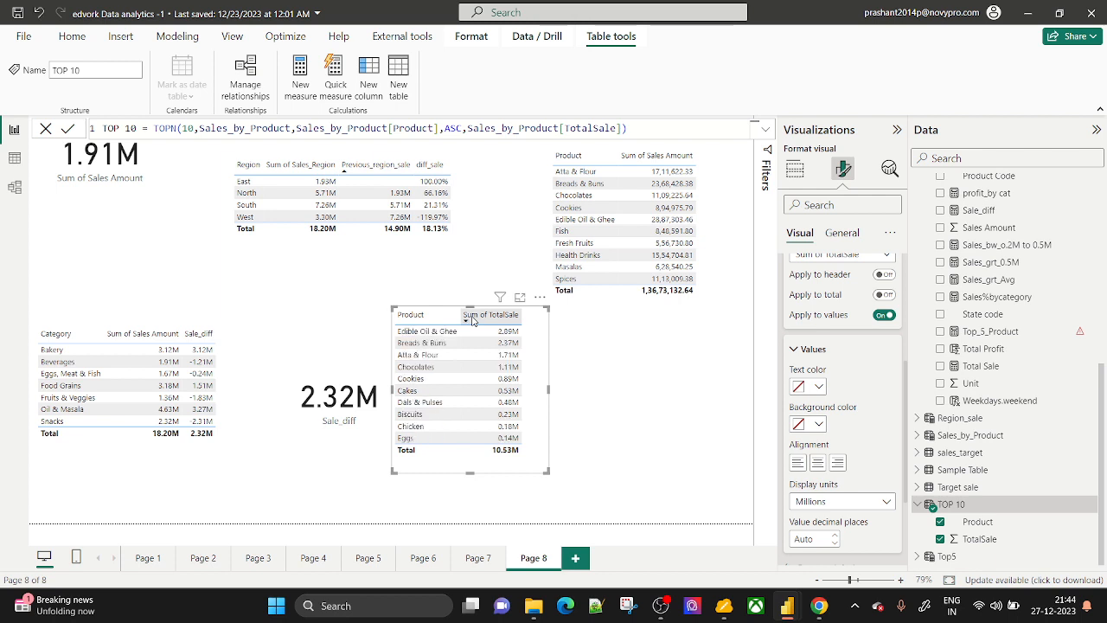
pyautogui.doubleClick(454, 128)
pyautogui.write('DES')
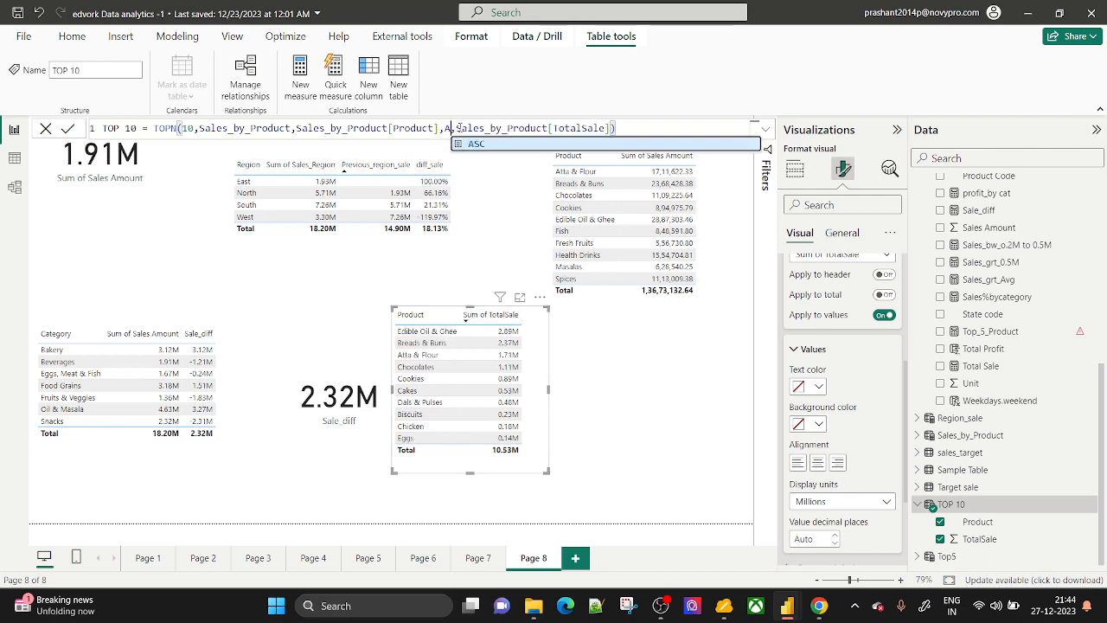
pyautogui.write('C')
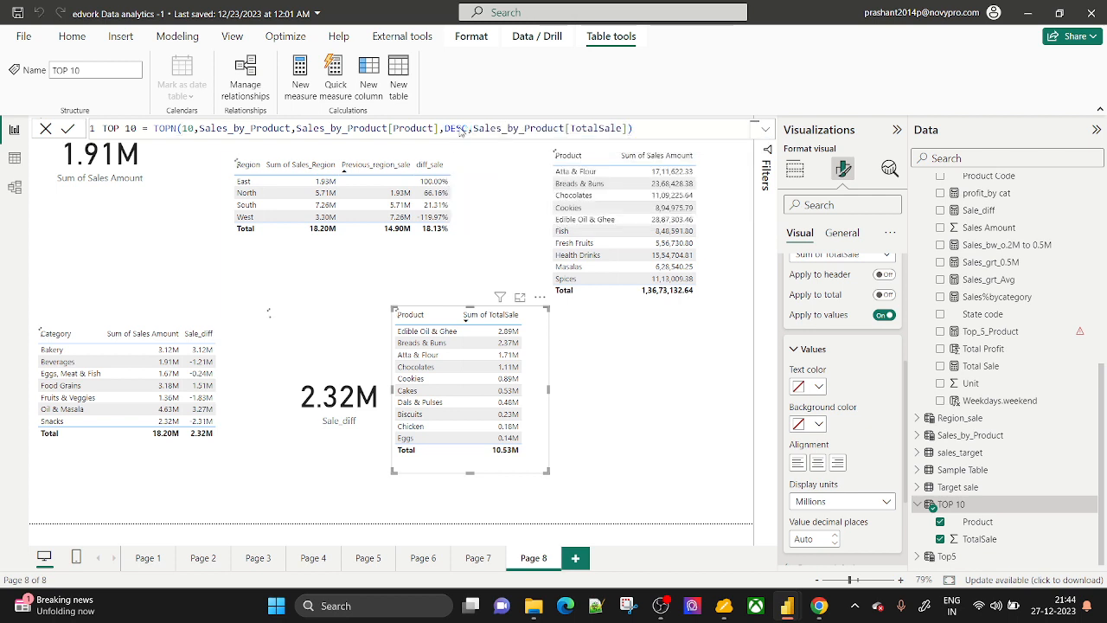
pyautogui.press('Return')
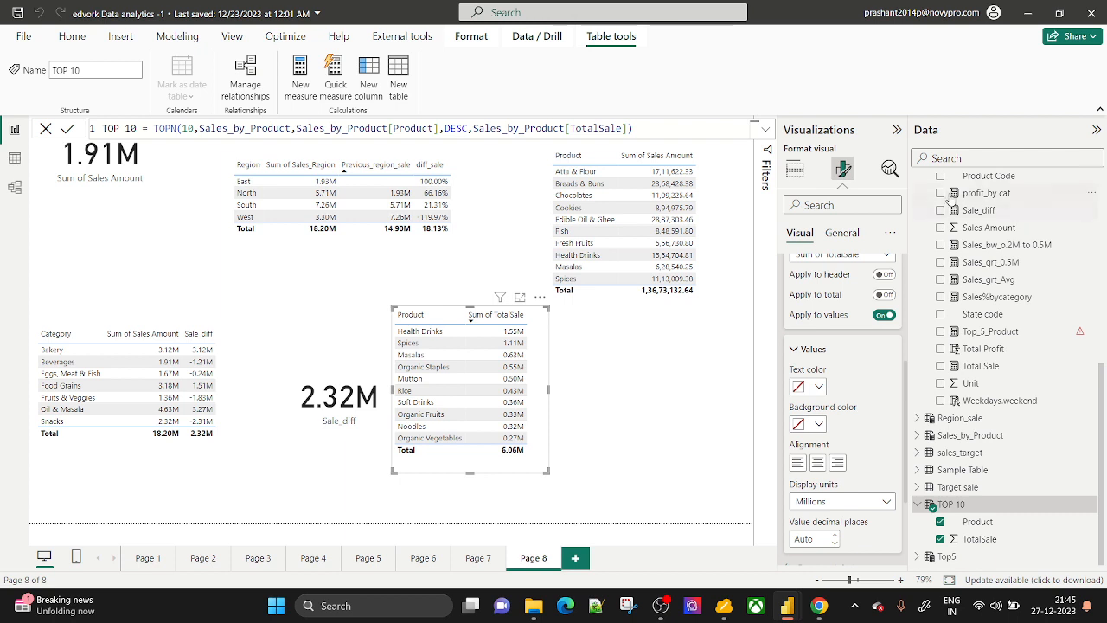
# Delete the Top_5_Product measure from the model.
pyautogui.click(794, 169)
pyautogui.scroll(5, 927, 290)
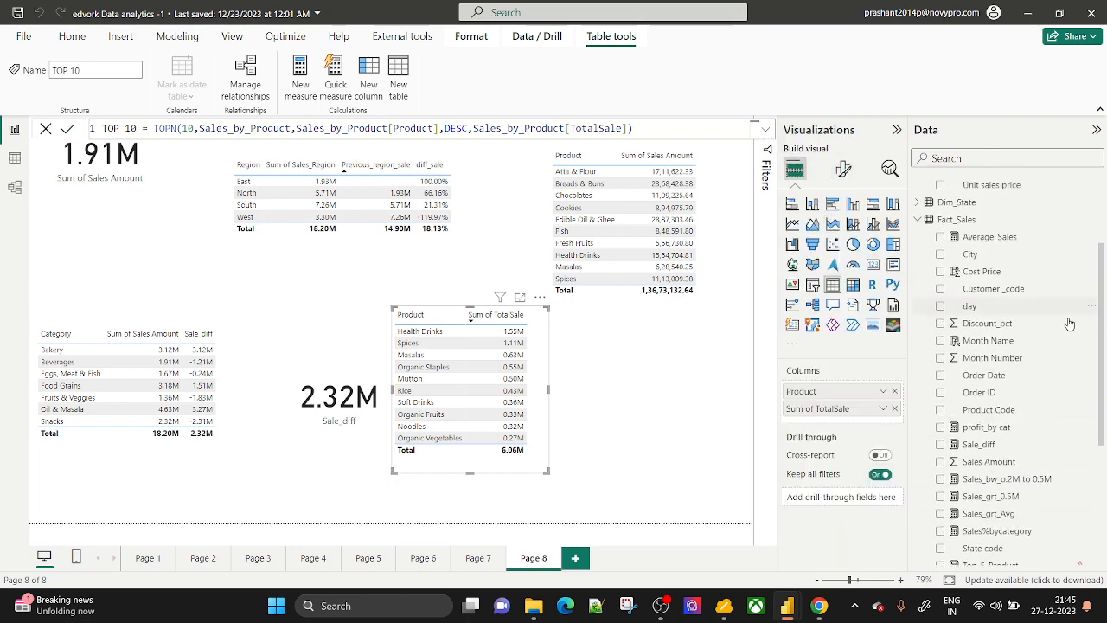
pyautogui.scroll(-5, 951, 302)
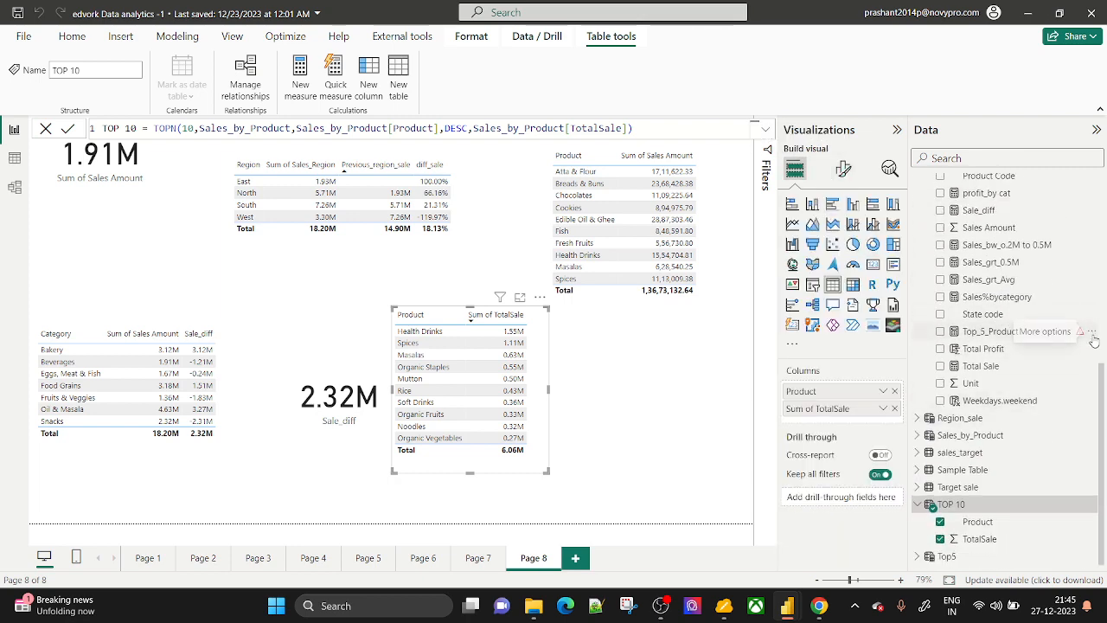
pyautogui.click(1091, 314)
pyautogui.click(1001, 184)
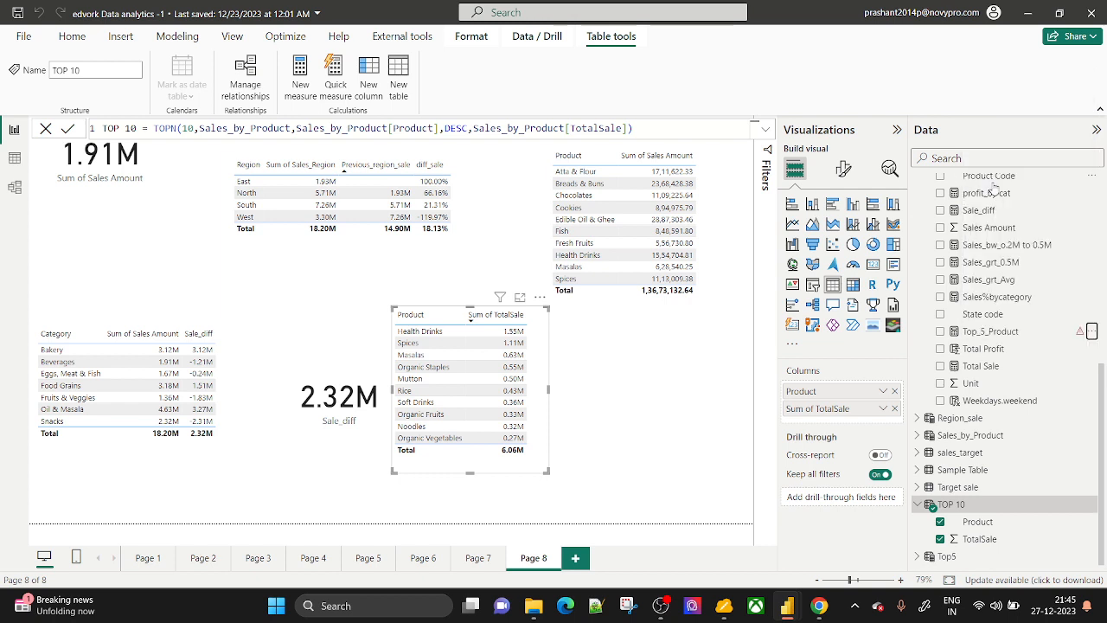
pyautogui.click(636, 331)
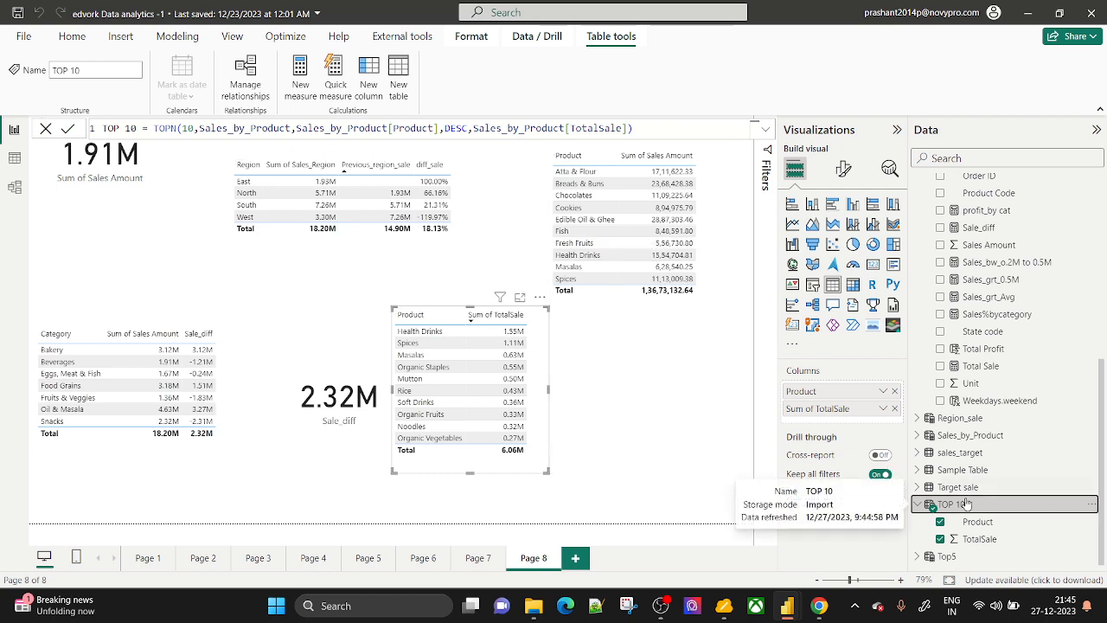
# Review the Top5 table's SUMMARIZE formula, highlighting its Product and Sales Amount references.
pyautogui.click(958, 558)
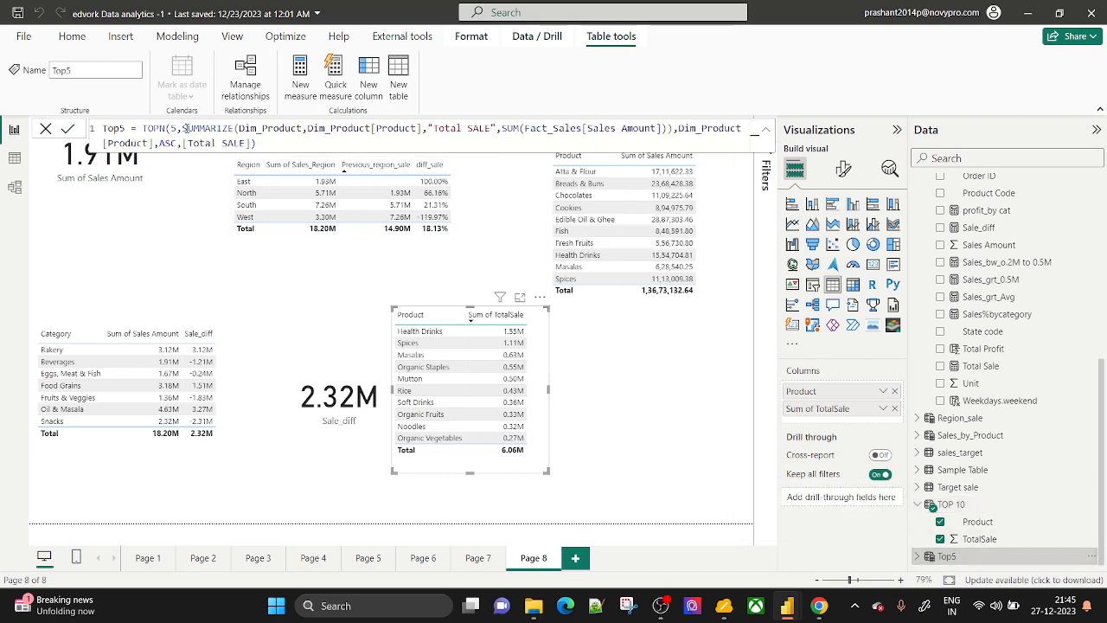
pyautogui.moveTo(183, 128); pyautogui.dragTo(432, 128)
pyautogui.click(404, 129)
pyautogui.click(599, 128)
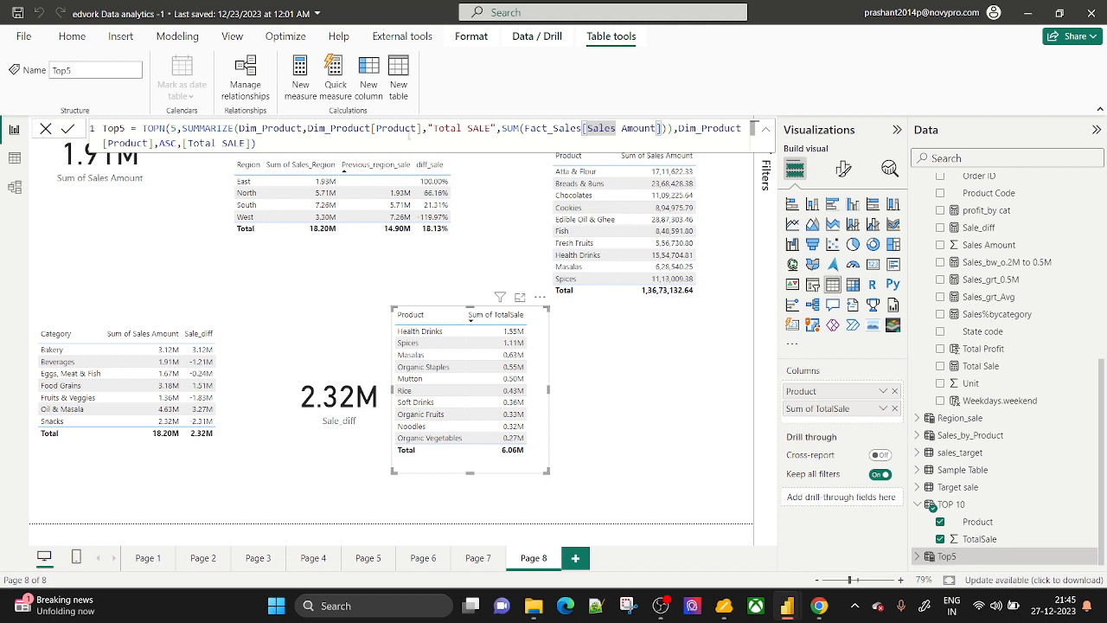
pyautogui.click(403, 129)
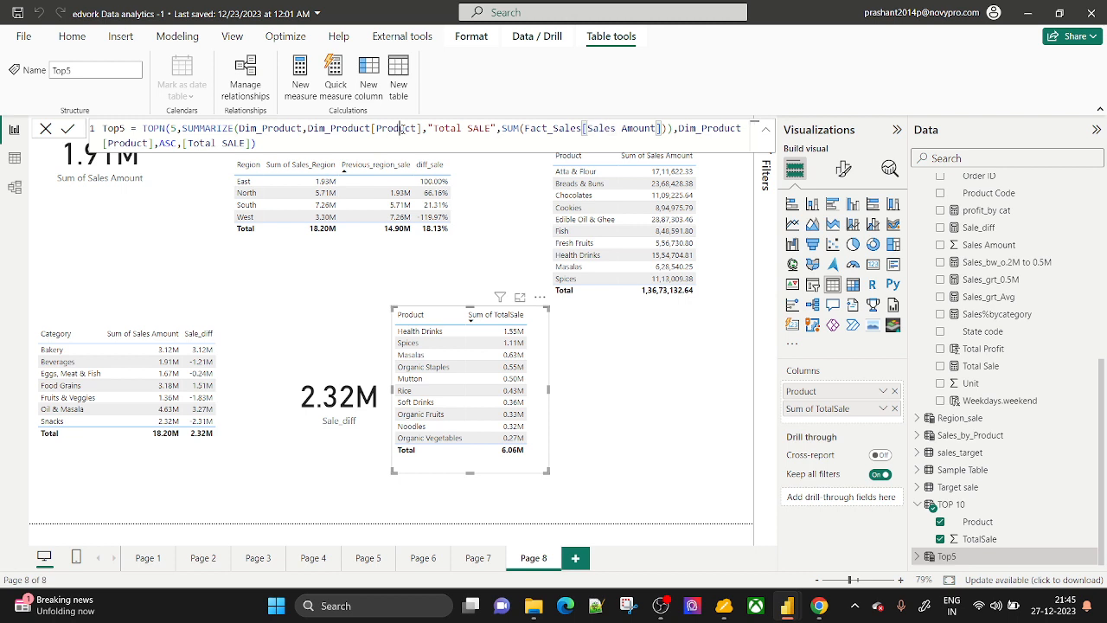
# Compare the TOP 10, Sales_by_Product and Top5 definitions, ending on Sales_by_Product's SUMMARIZE.
pyautogui.click(955, 507)
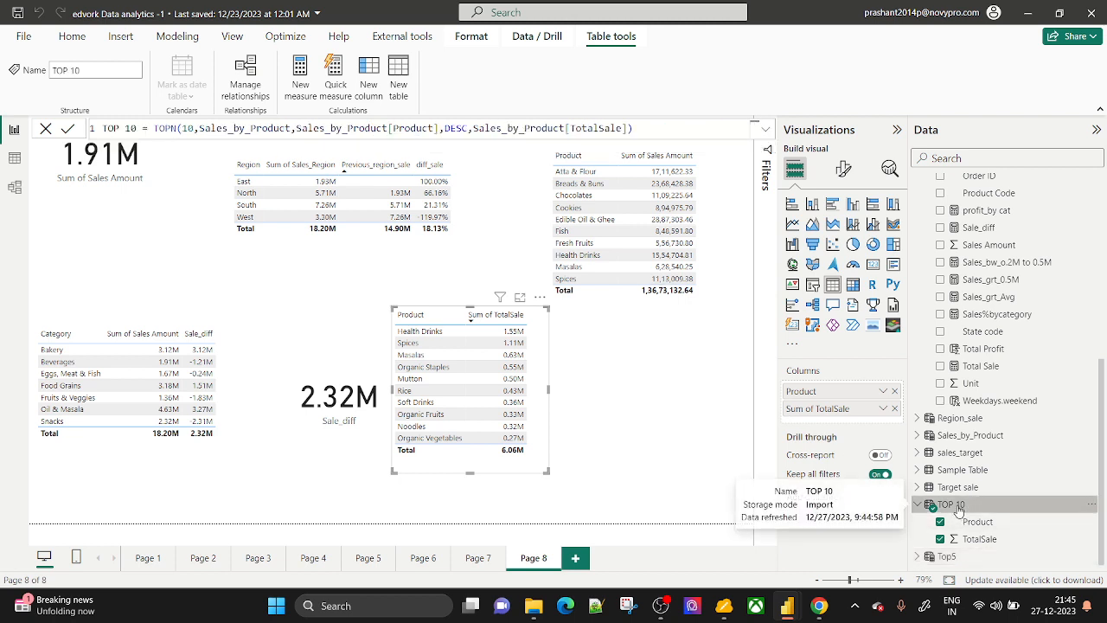
pyautogui.click(967, 441)
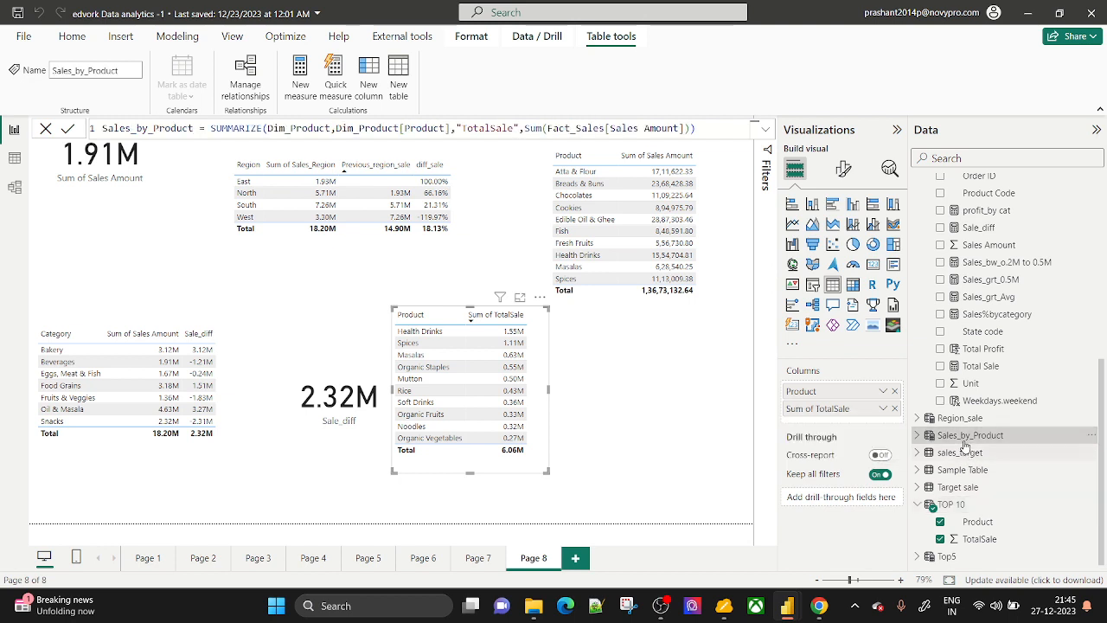
pyautogui.click(950, 506)
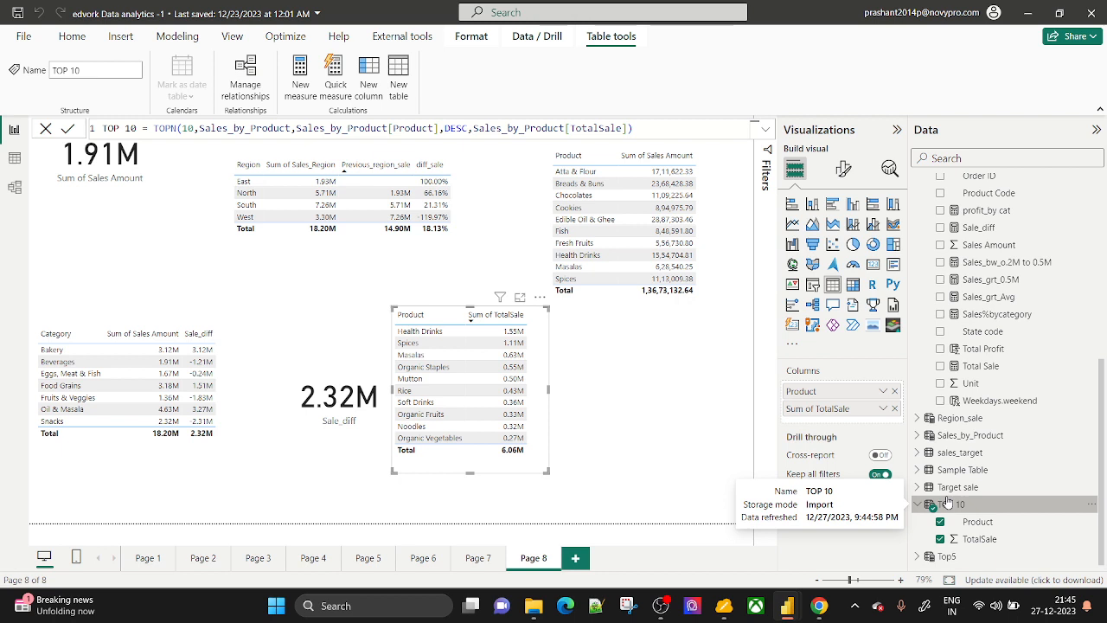
pyautogui.click(951, 558)
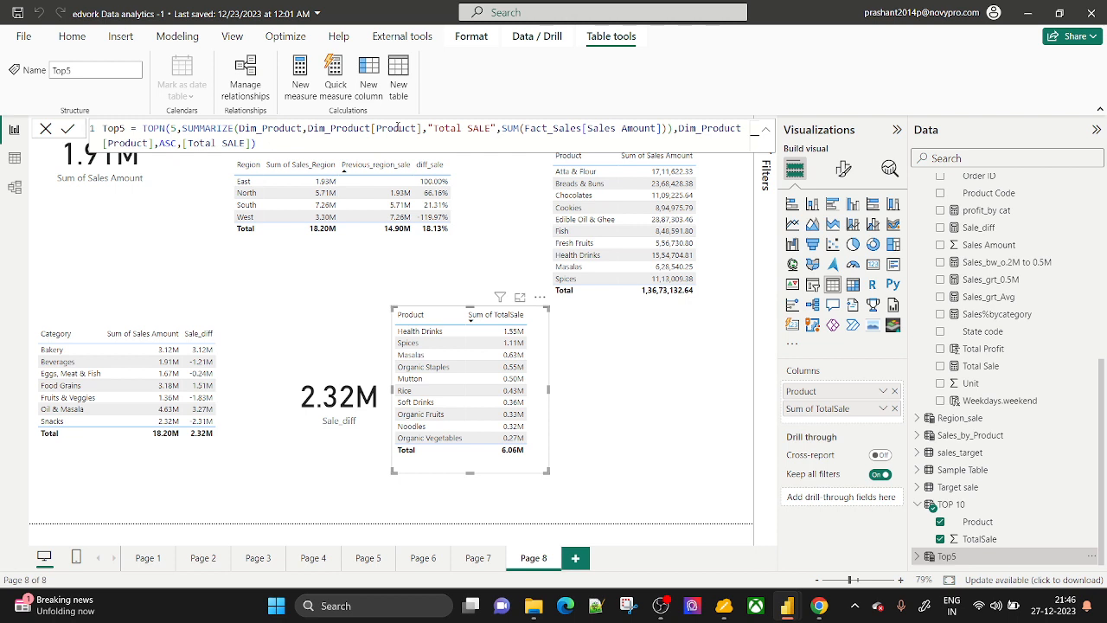
pyautogui.click(971, 436)
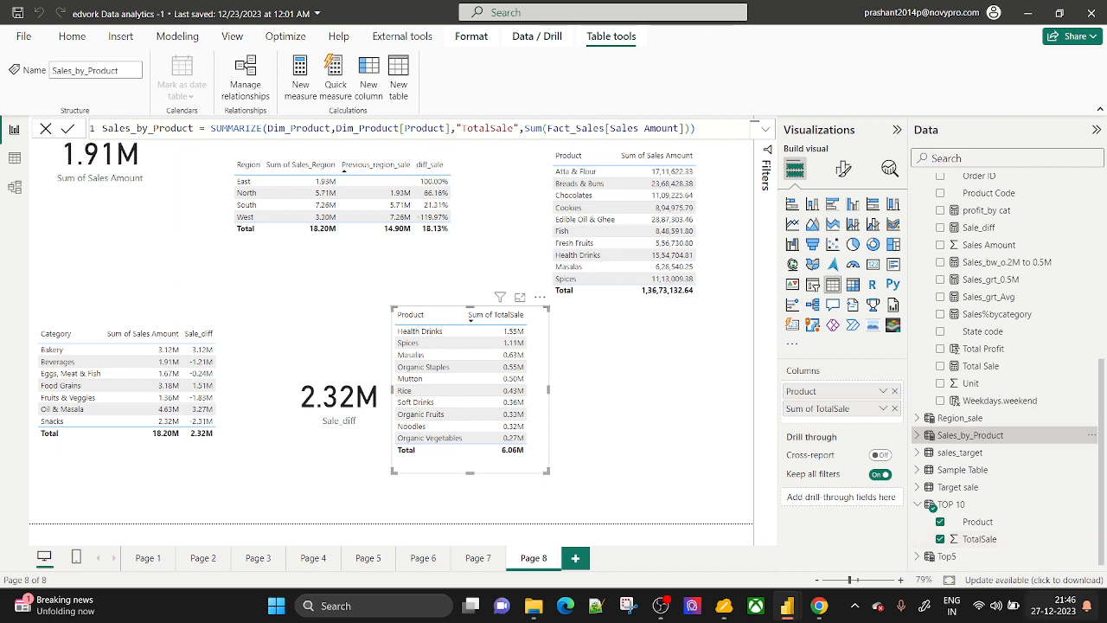
pyautogui.moveTo(823, 610)
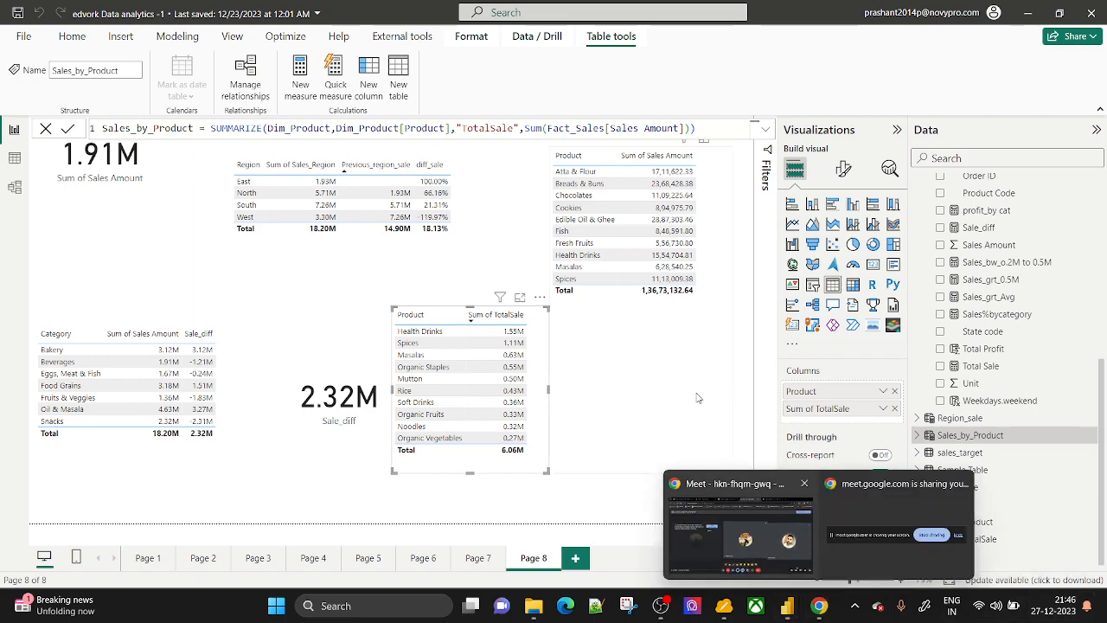
pyautogui.click(755, 542)
pyautogui.click(767, 15)
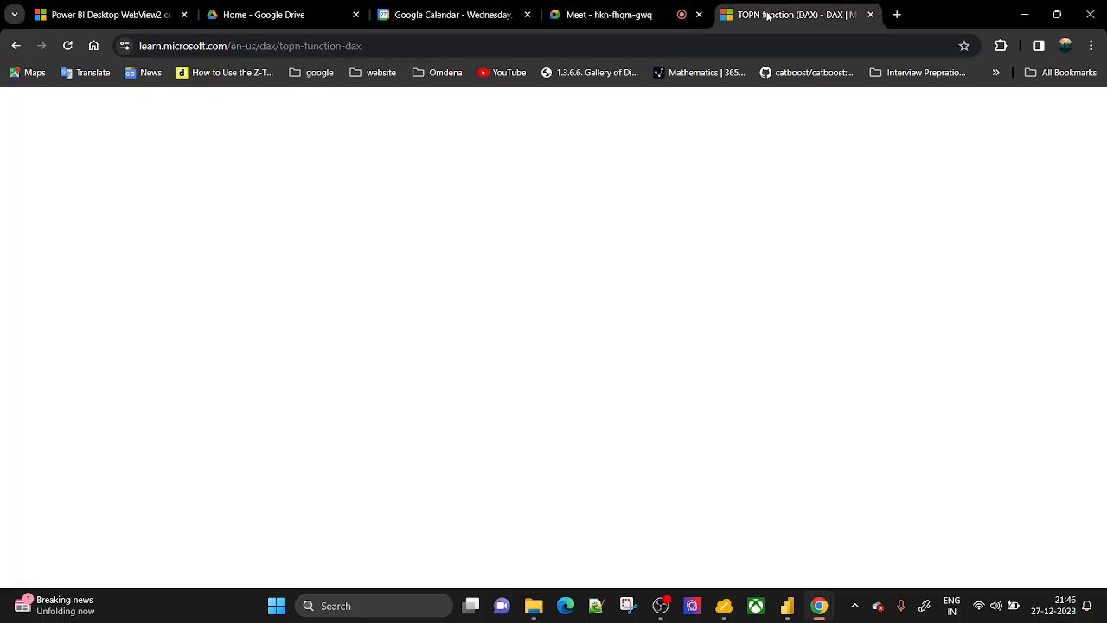
pyautogui.scroll(1, 63, 383)
pyautogui.scroll(8, 63, 382)
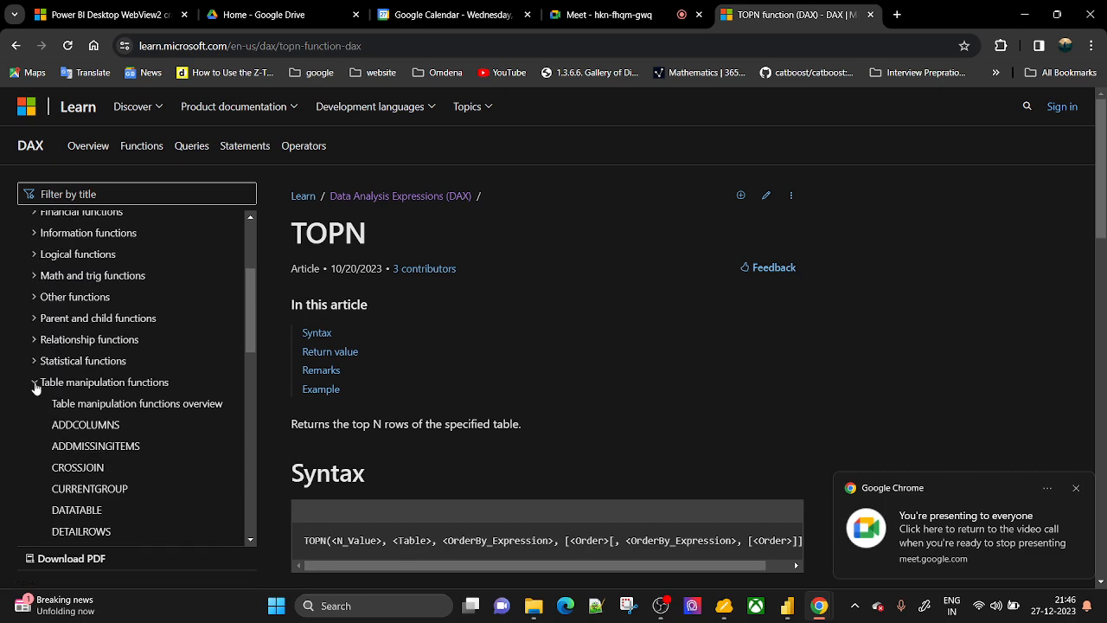
pyautogui.click(34, 384)
pyautogui.scroll(-1, 107, 416)
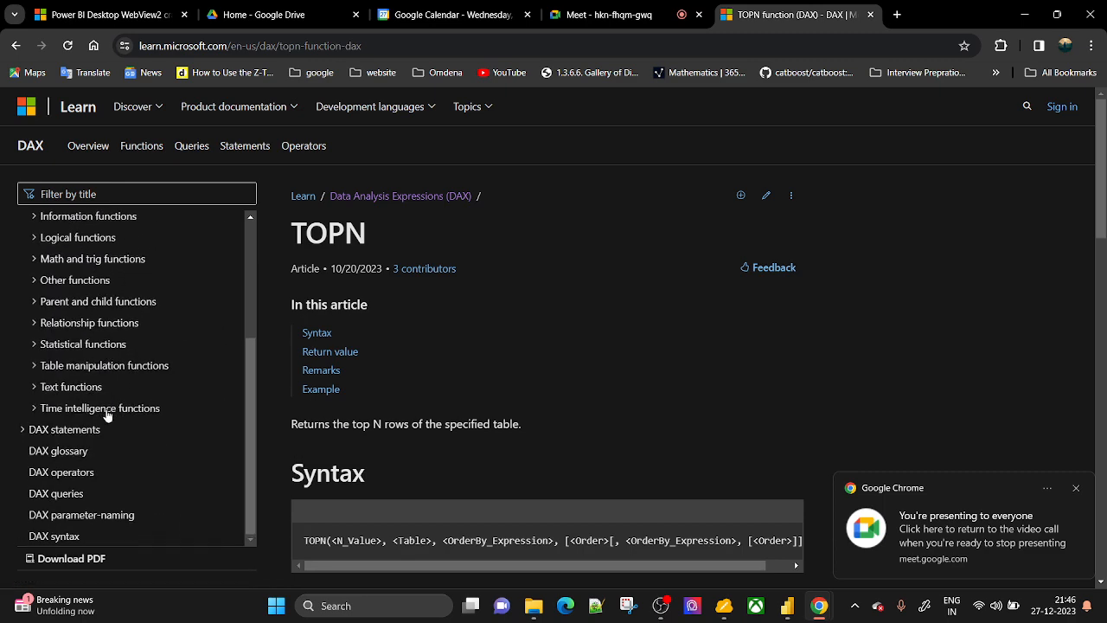
pyautogui.click(34, 412)
pyautogui.scroll(-4, 121, 444)
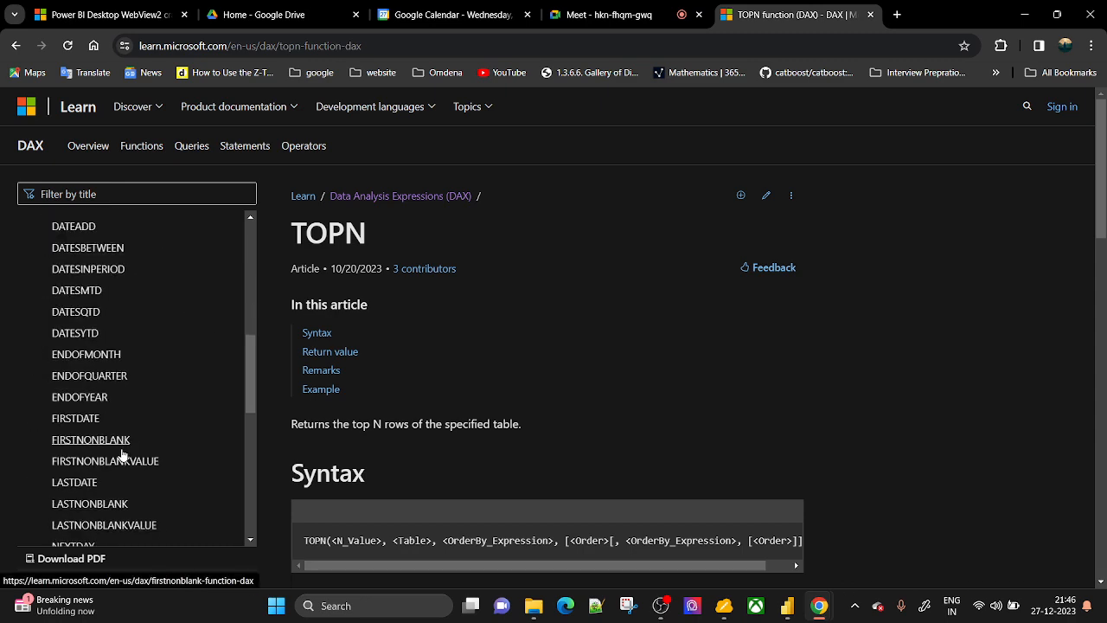
pyautogui.scroll(3, 119, 446)
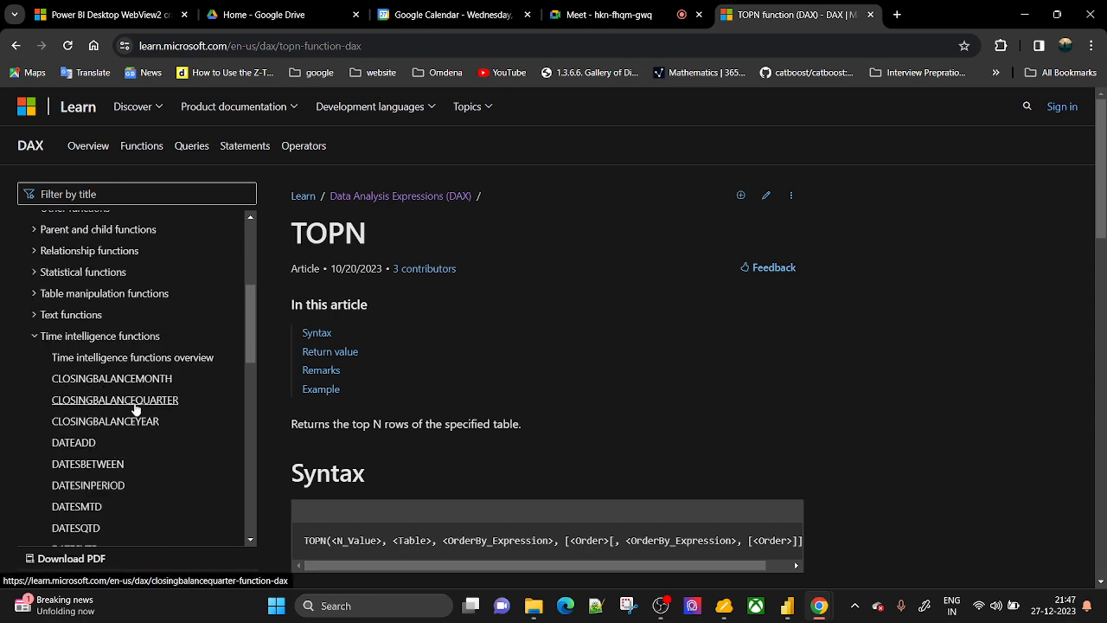
pyautogui.scroll(-1, 136, 418)
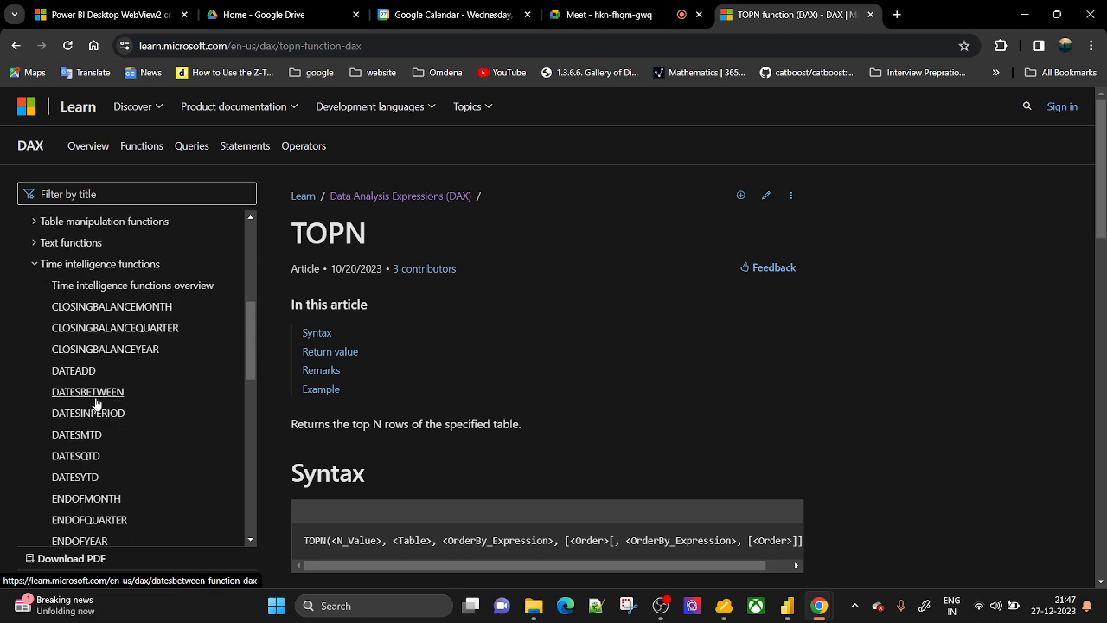
pyautogui.scroll(-2, 97, 403)
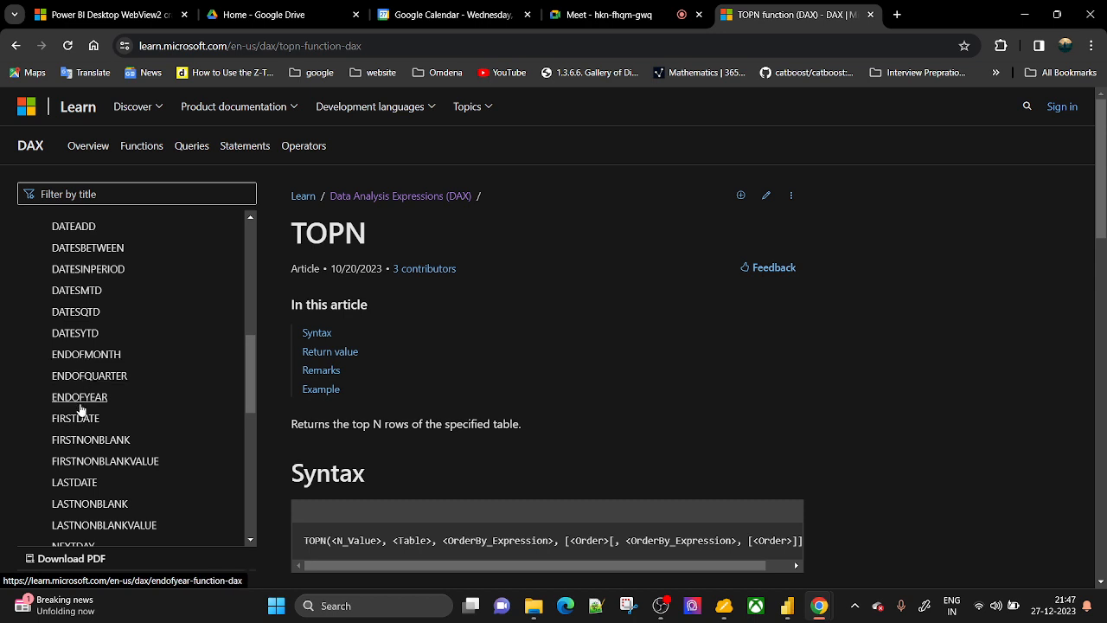
pyautogui.scroll(-2, 80, 409)
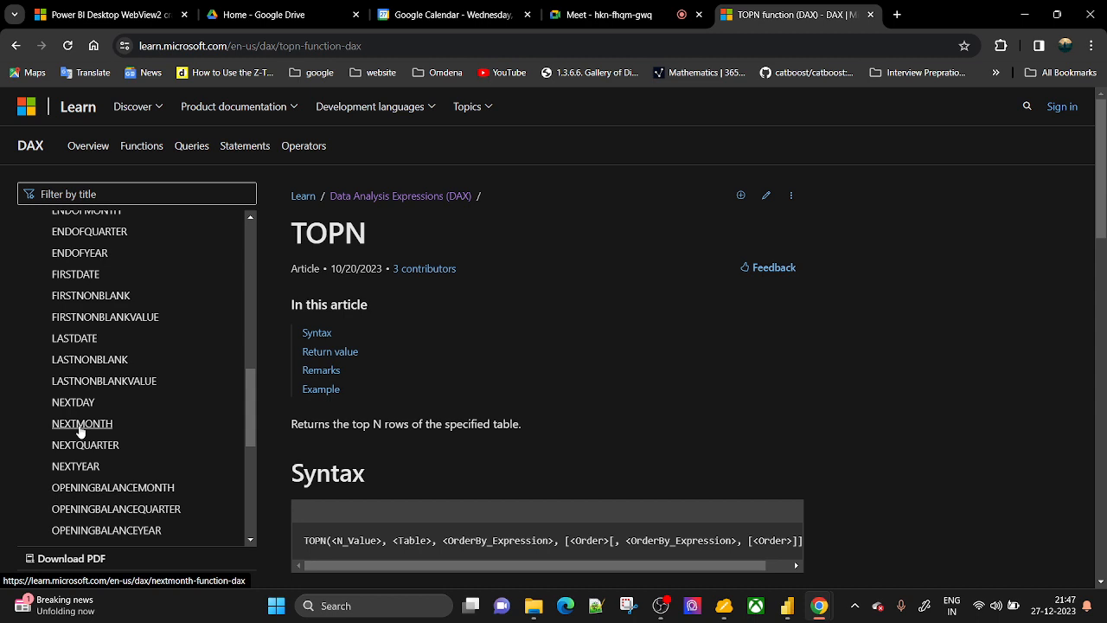
pyautogui.scroll(1, 138, 356)
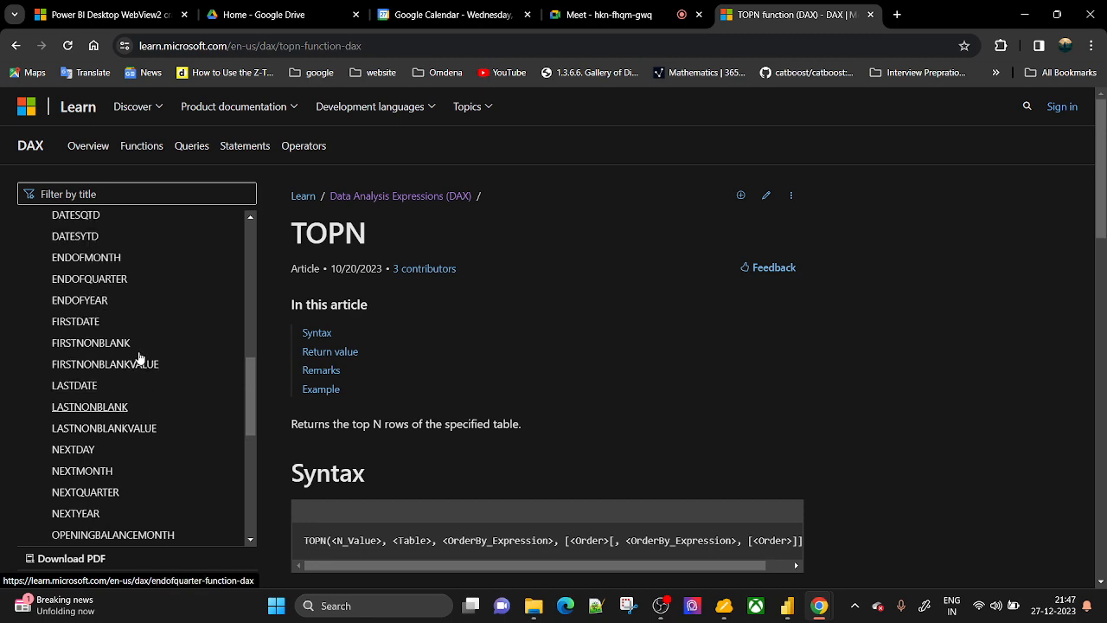
pyautogui.scroll(2, 140, 358)
pyautogui.click(1015, 17)
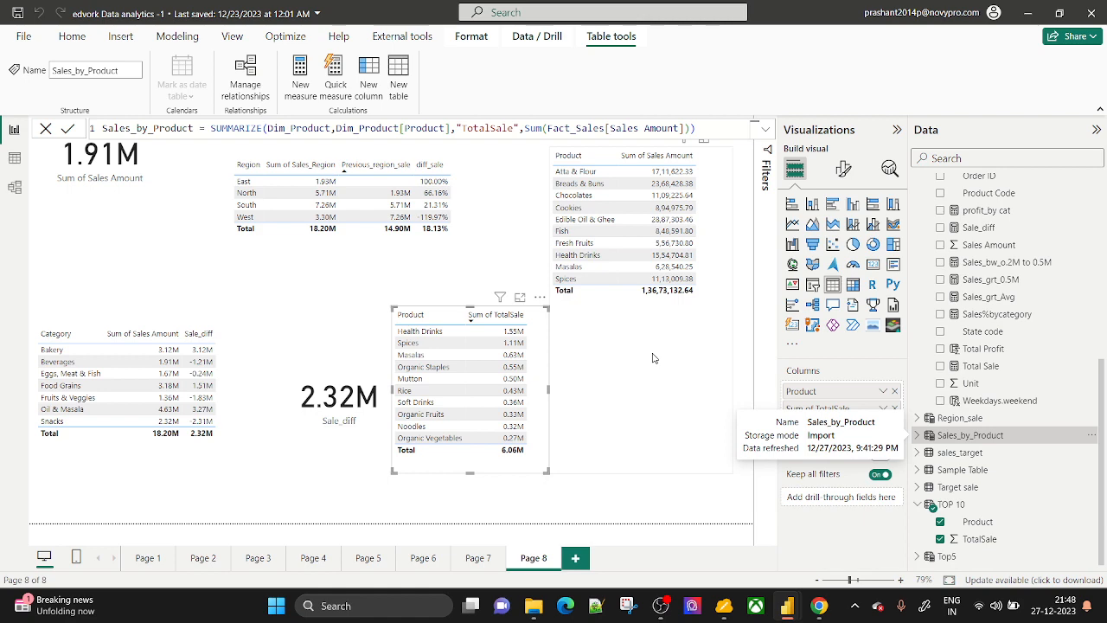
# Collapse Fact_Sales in the Data pane and add blank Page 9 after Page 8.
pyautogui.scroll(5, 967, 314)
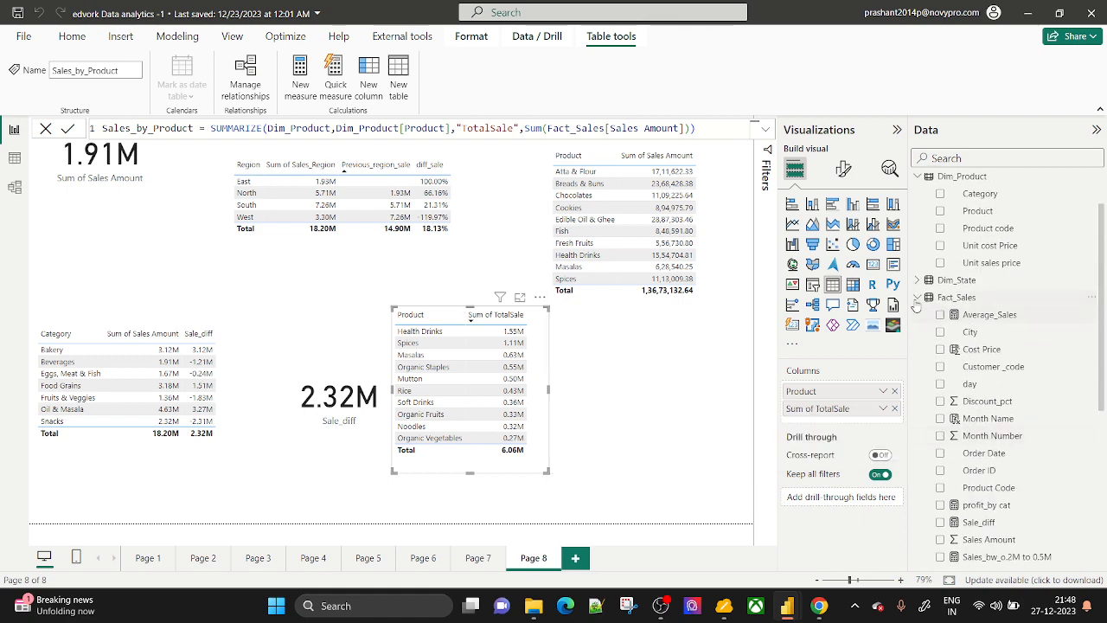
pyautogui.click(916, 301)
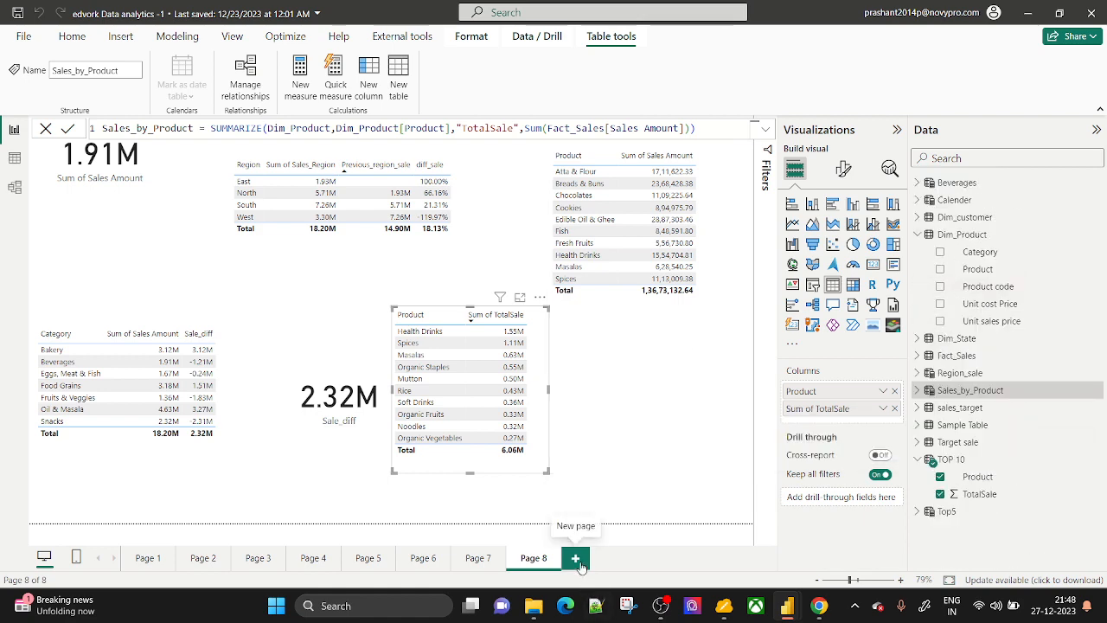
pyautogui.click(577, 560)
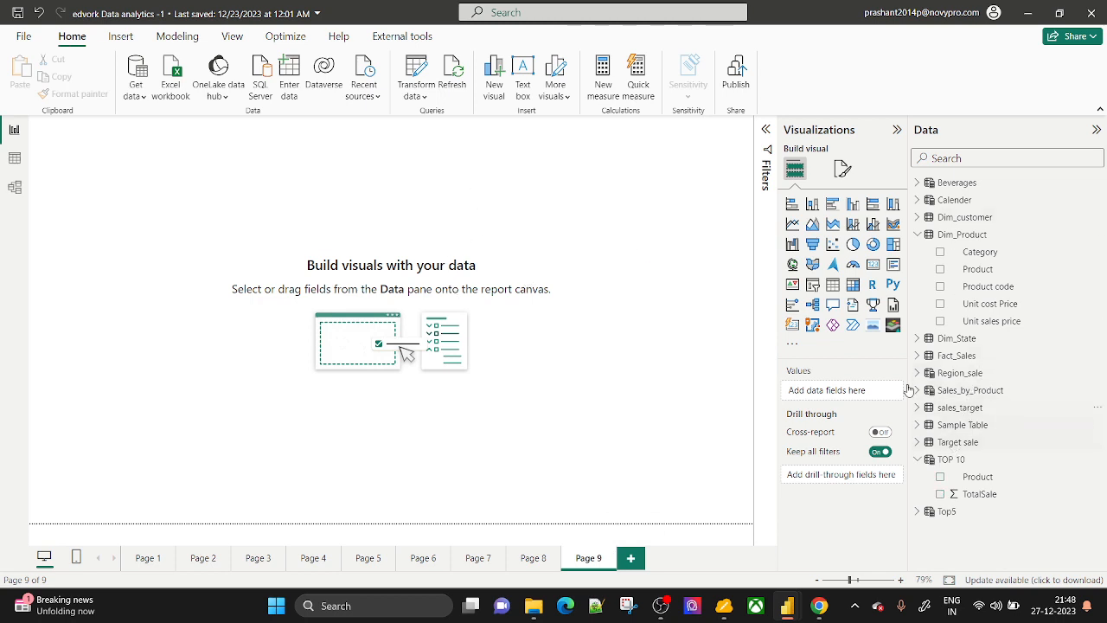
# Place an empty table visual on Page 9 and size it on the canvas.
pyautogui.click(830, 286)
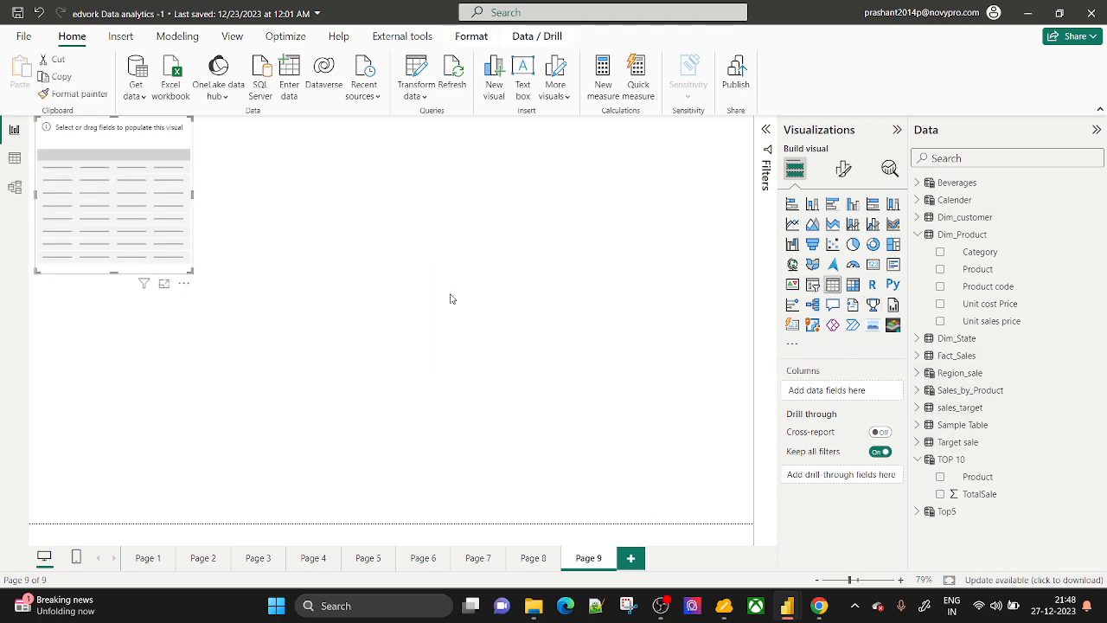
pyautogui.moveTo(192, 274); pyautogui.dragTo(333, 522)
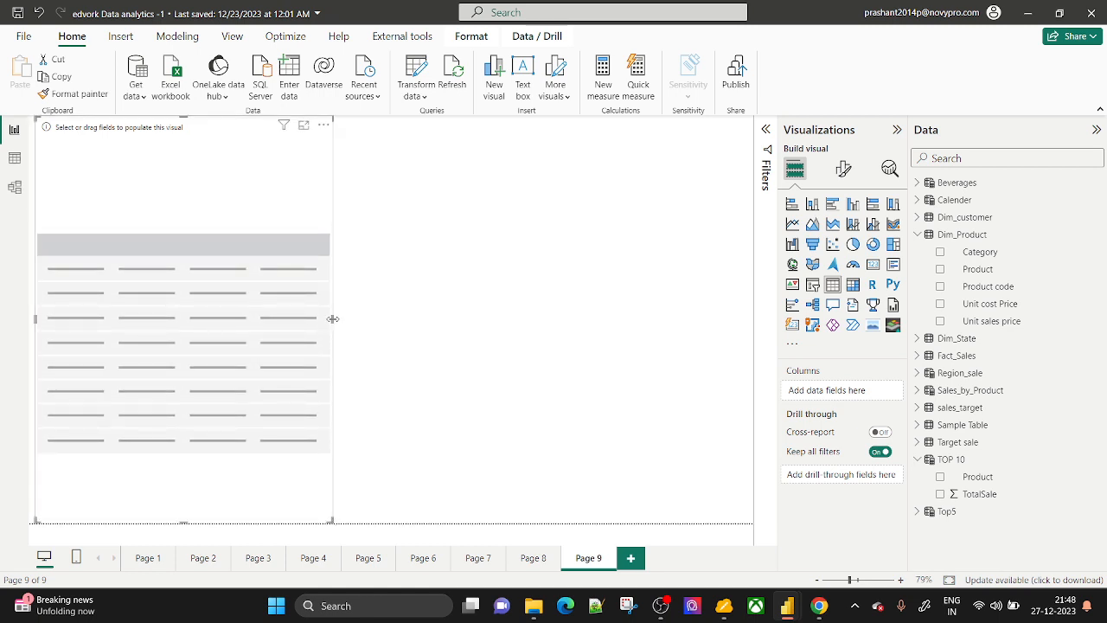
pyautogui.moveTo(332, 319); pyautogui.dragTo(335, 356)
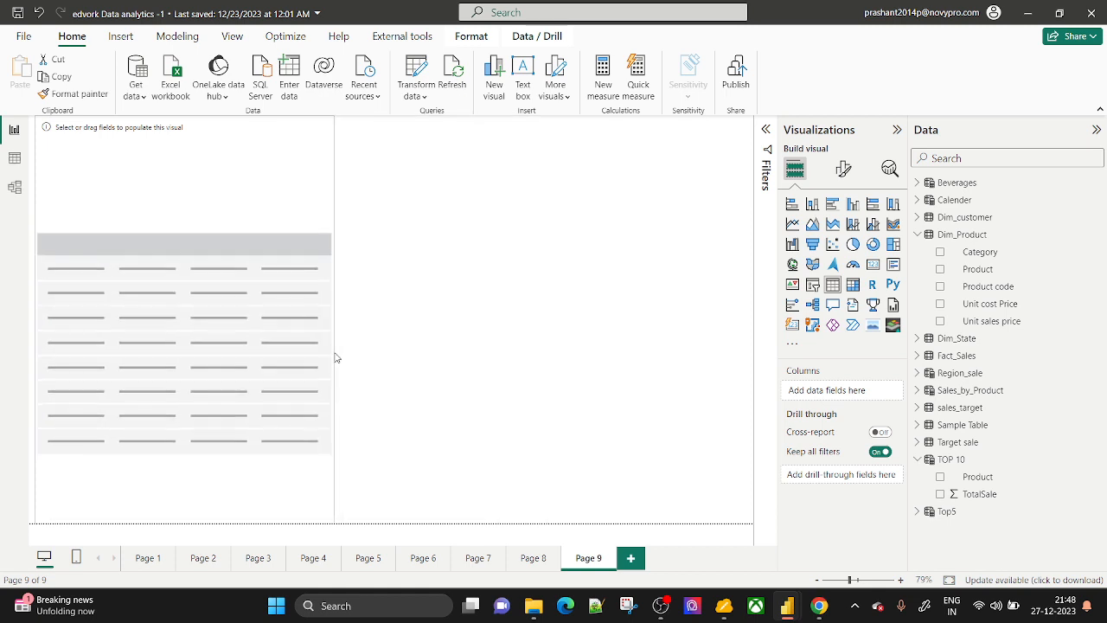
pyautogui.click(457, 334)
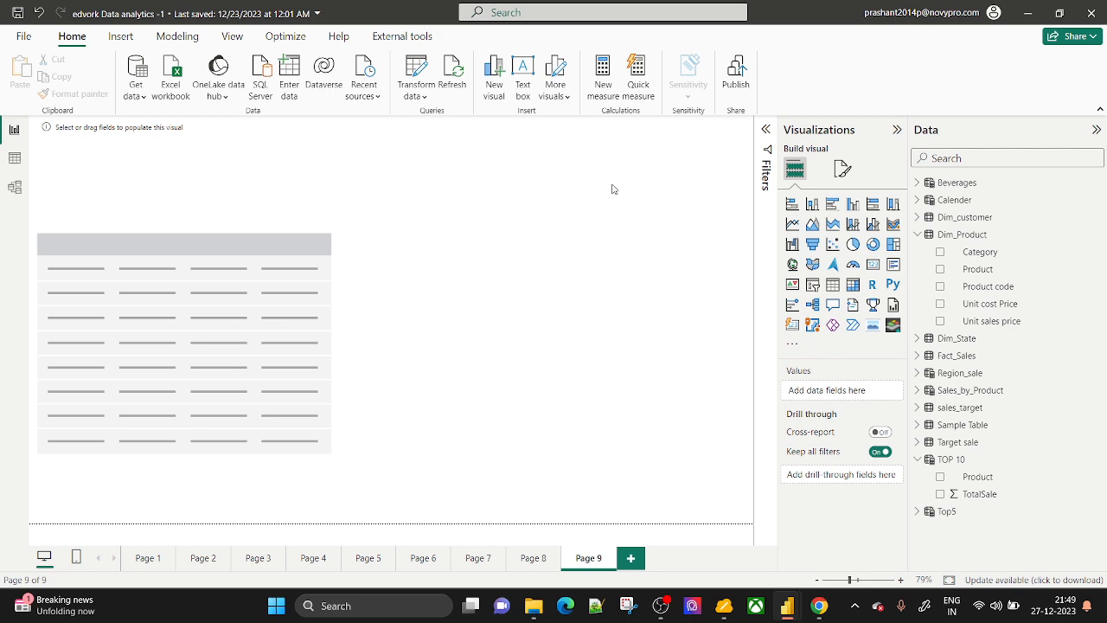
# Save the report with Ctrl+S, close Power BI Desktop, and bring up OBS Studio.
pyautogui.hotkey('ctrl', 's')
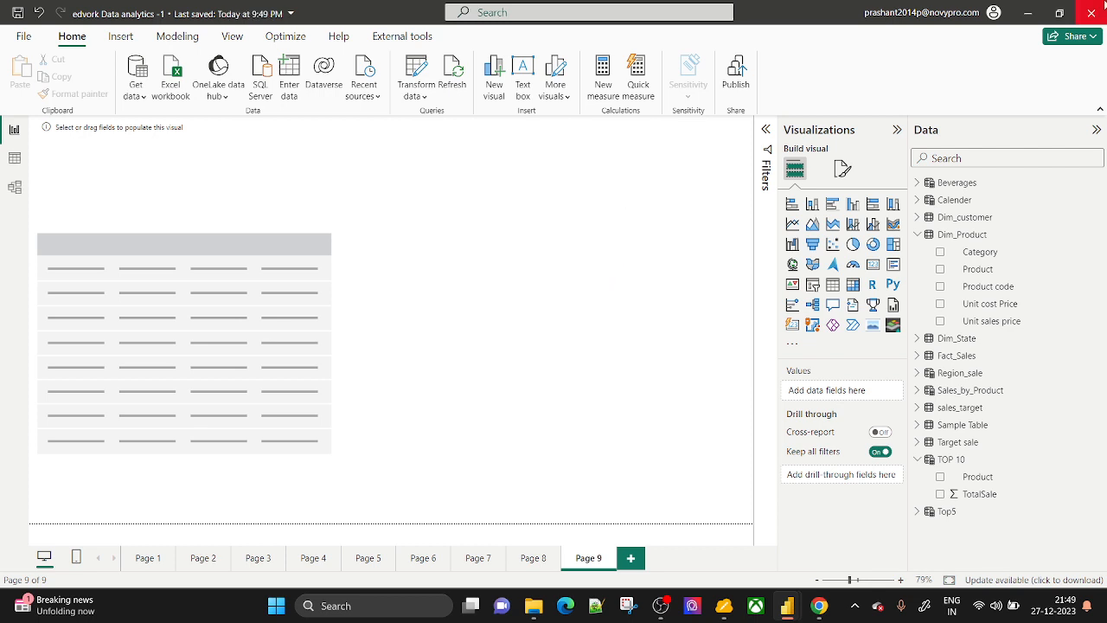
pyautogui.click(1102, 5)
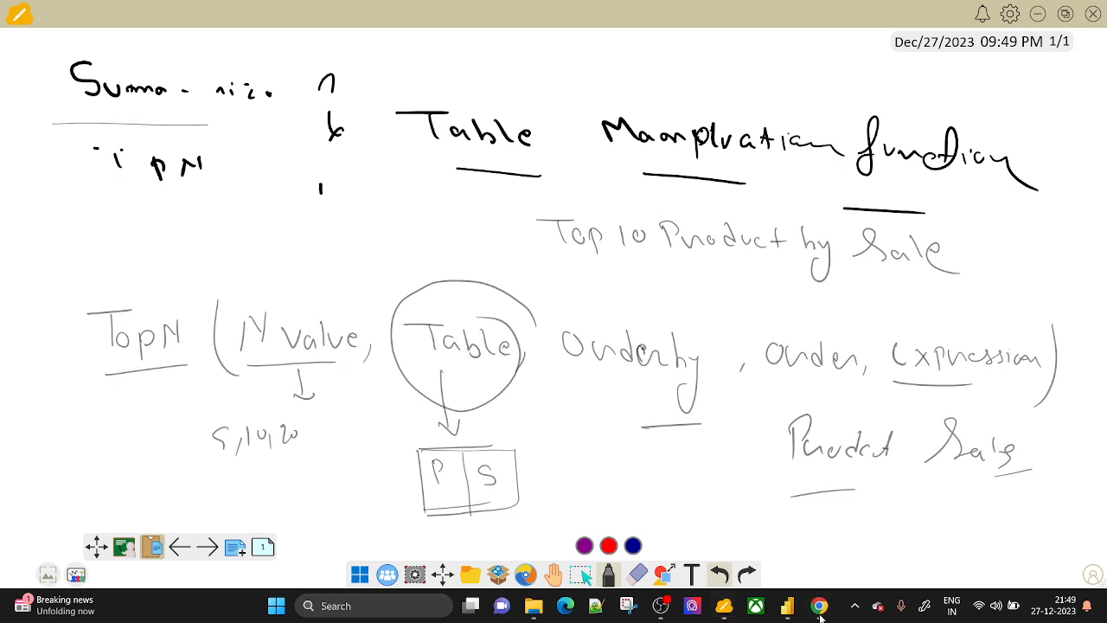
pyautogui.click(670, 610)
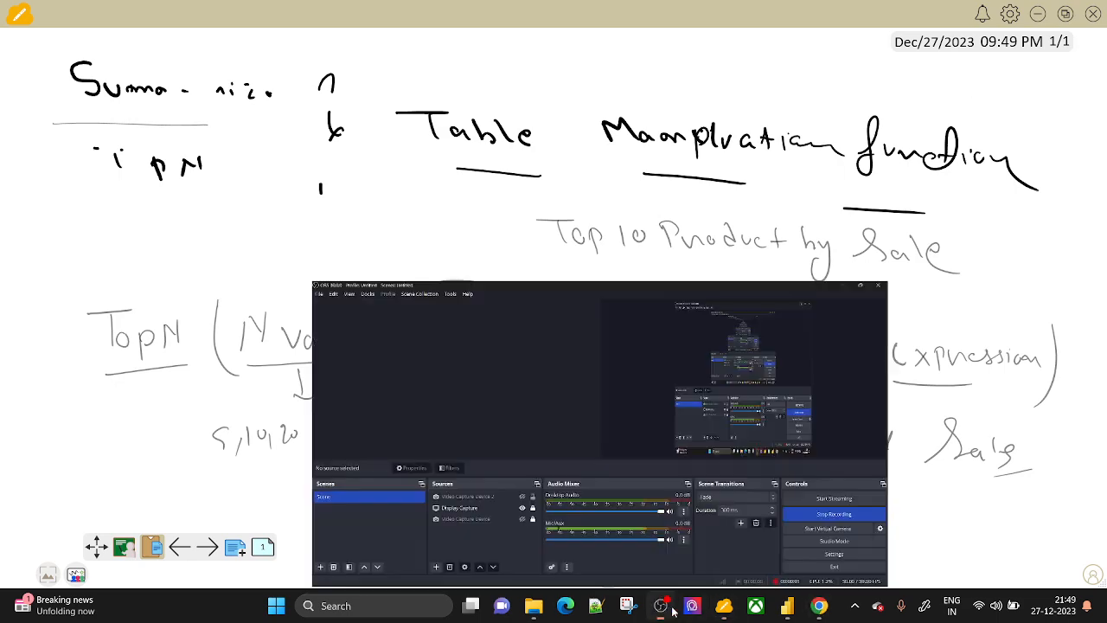